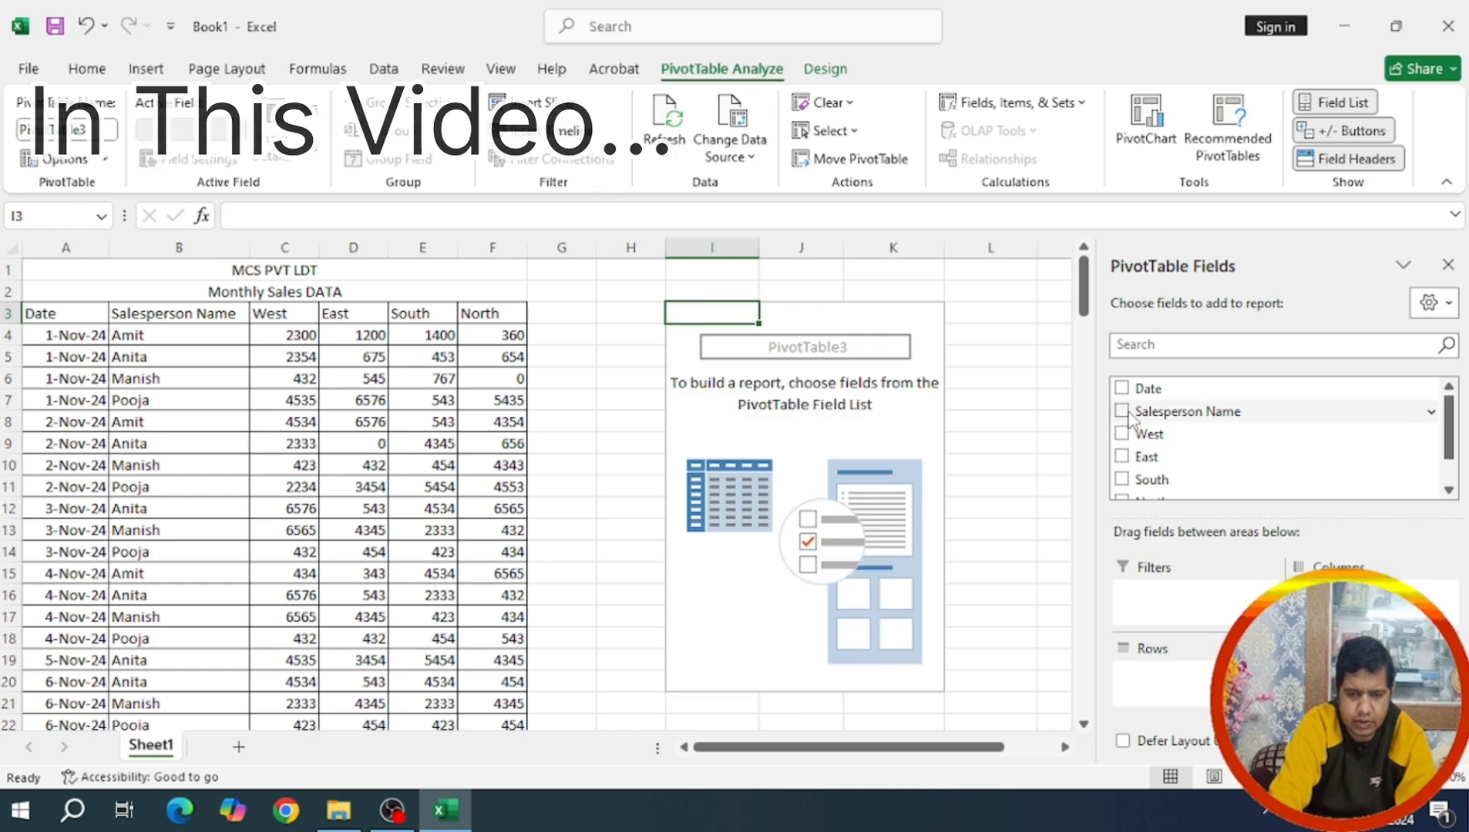
Build the pivot table with Salesperson Name as rows and West, East, South and North as summed values, and close the field list
{"action": "left_click", "coordinate": [1122, 411]}
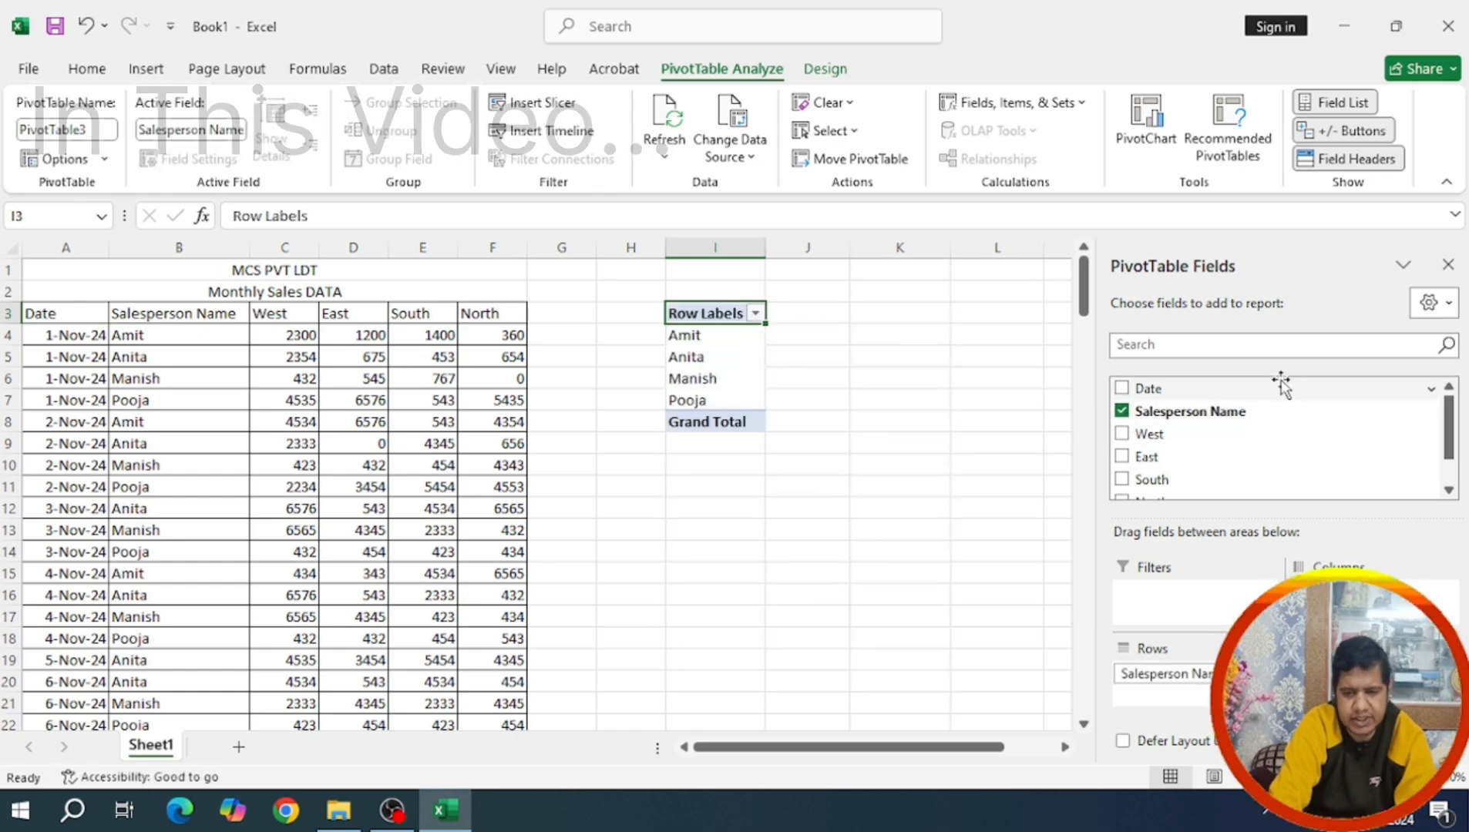
{"action": "left_click", "coordinate": [1122, 434]}
{"action": "left_click", "coordinate": [1122, 456]}
{"action": "left_click", "coordinate": [1125, 479]}
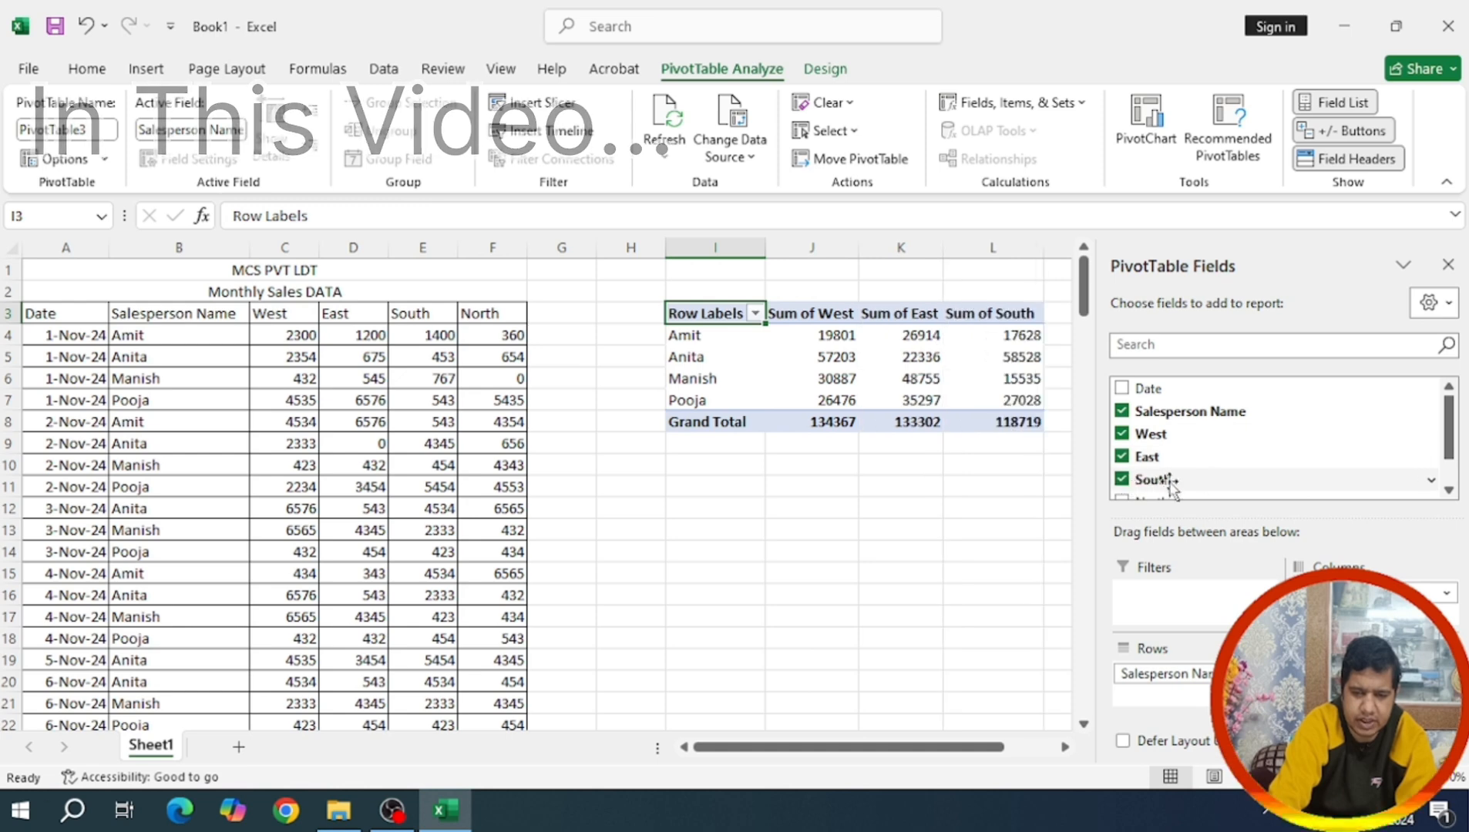
{"action": "scroll", "coordinate": [1130, 473], "scroll_direction": "down", "scroll_amount": 1}
{"action": "left_click", "coordinate": [1122, 463]}
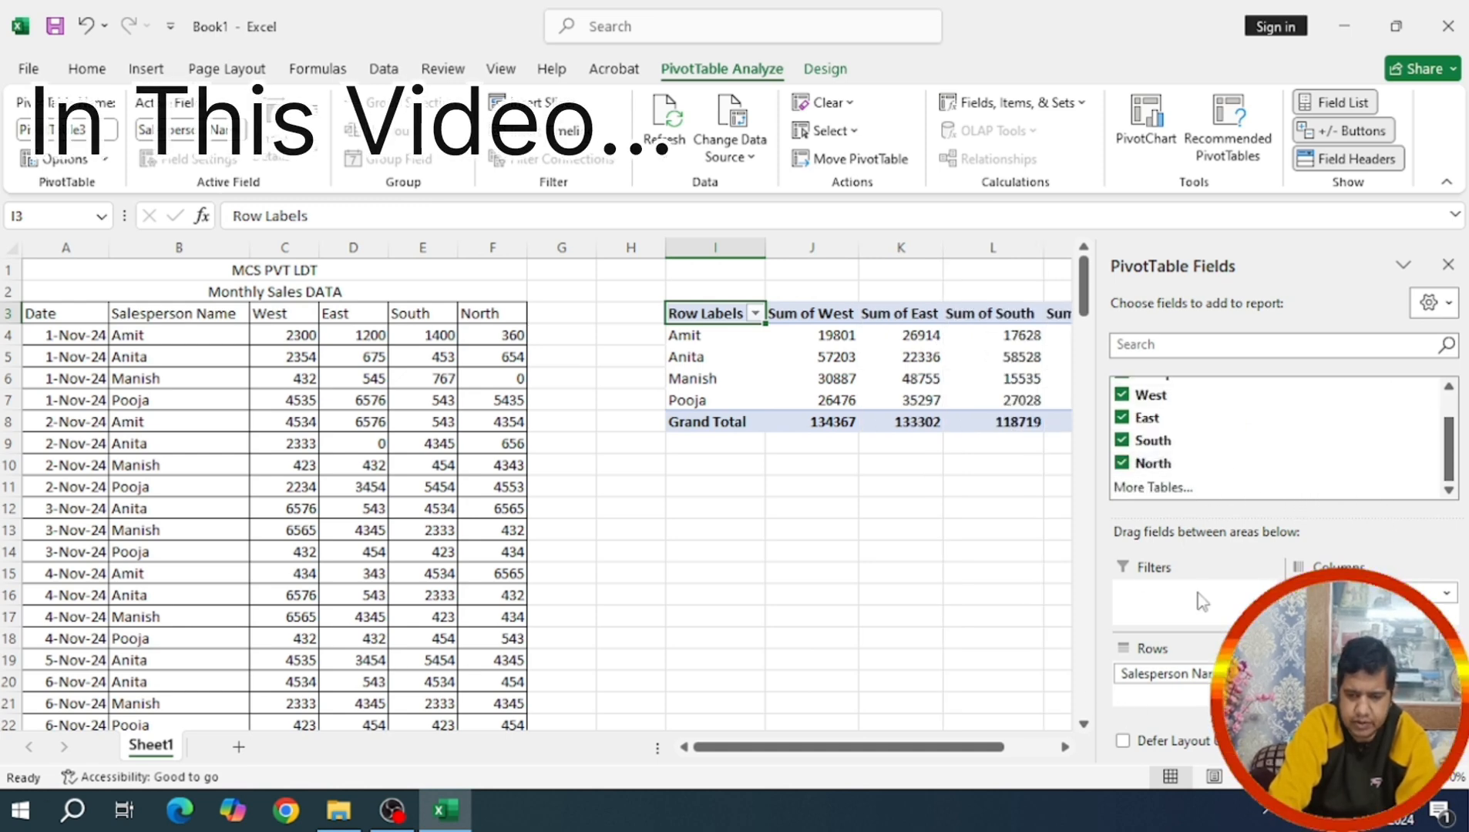
{"action": "left_click", "coordinate": [1448, 265]}
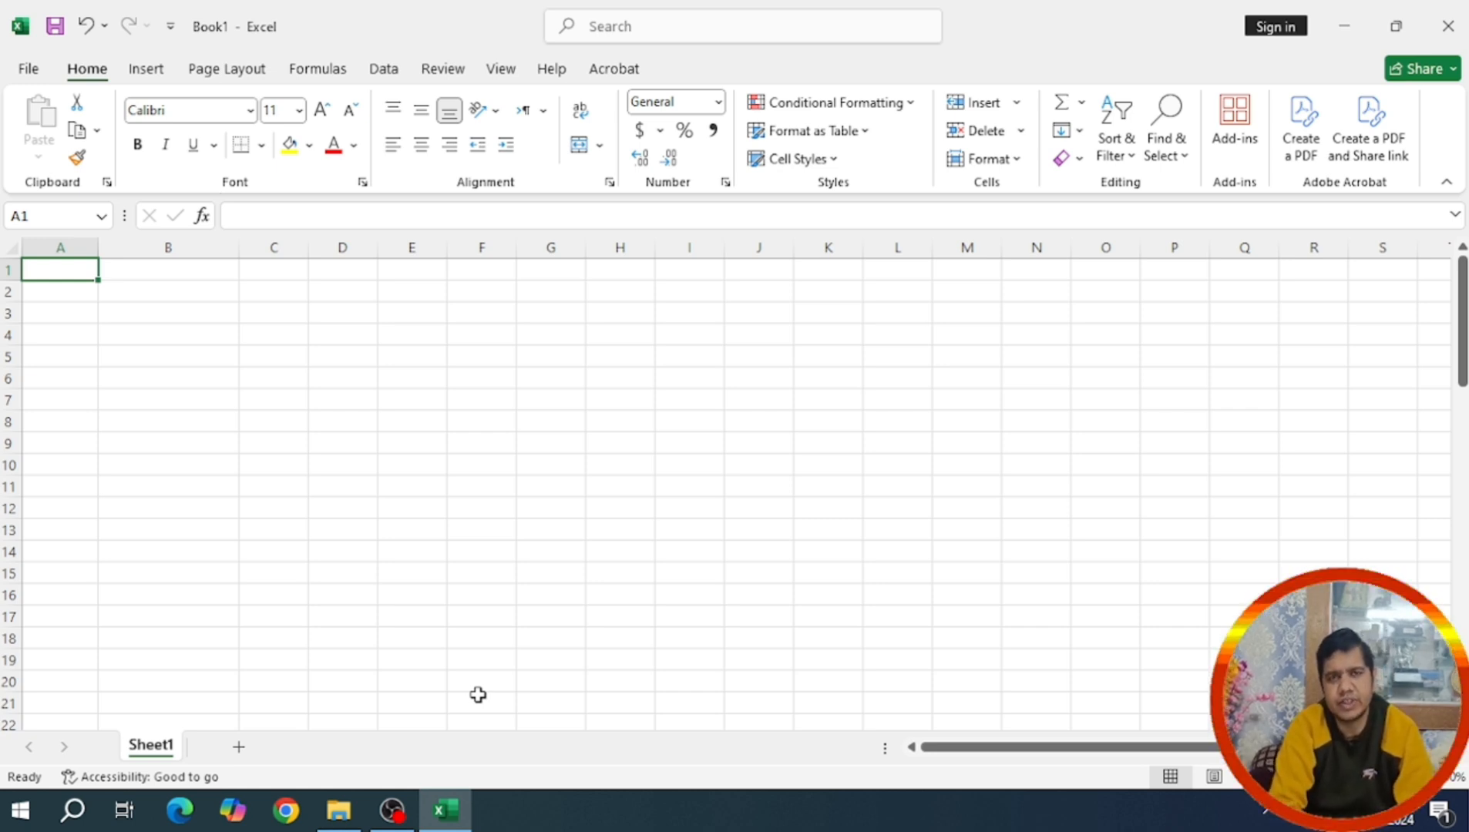
{"action": "left_click", "coordinate": [151, 71]}
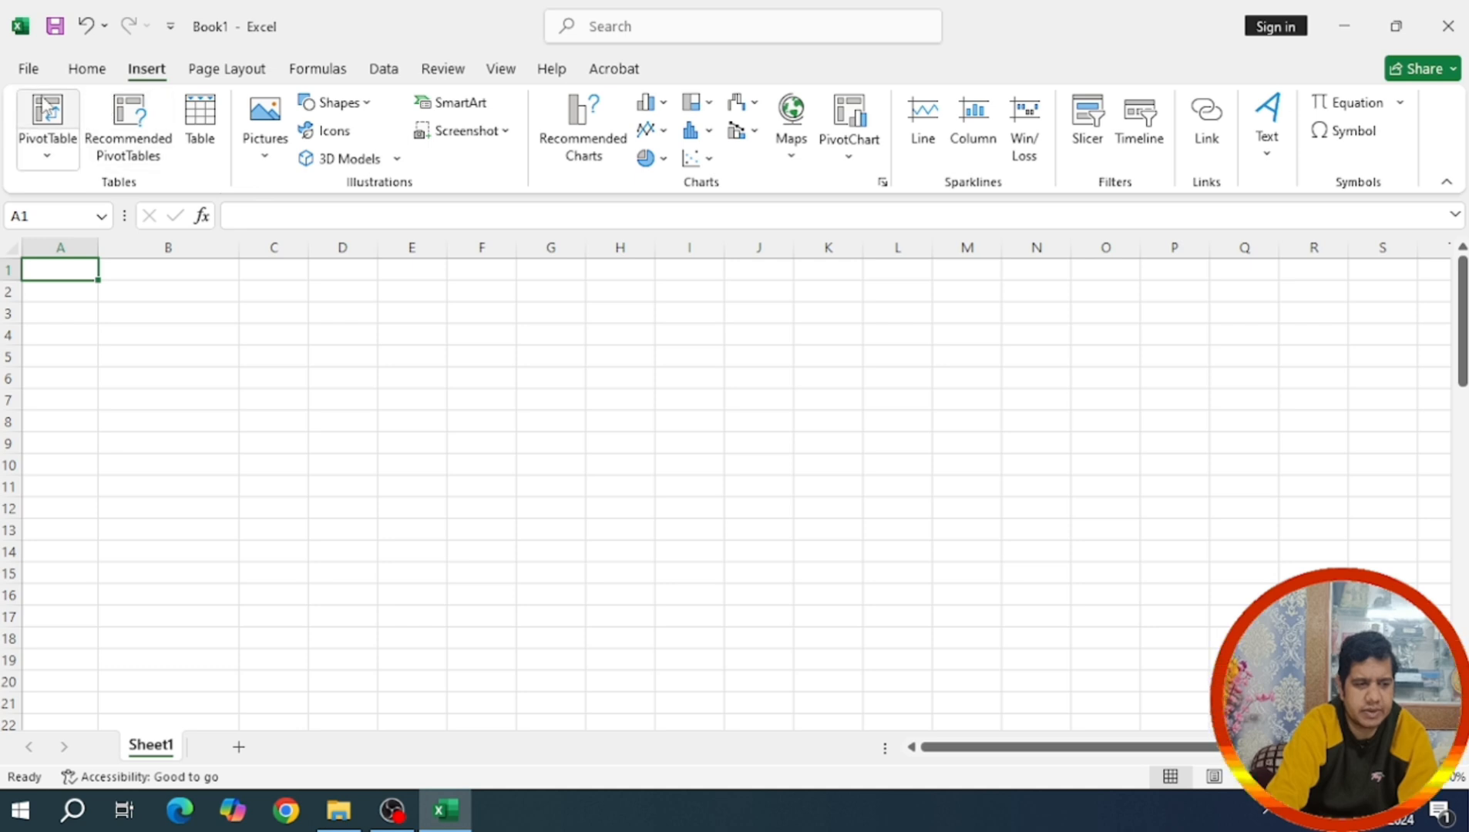
{"action": "left_click", "coordinate": [850, 158]}
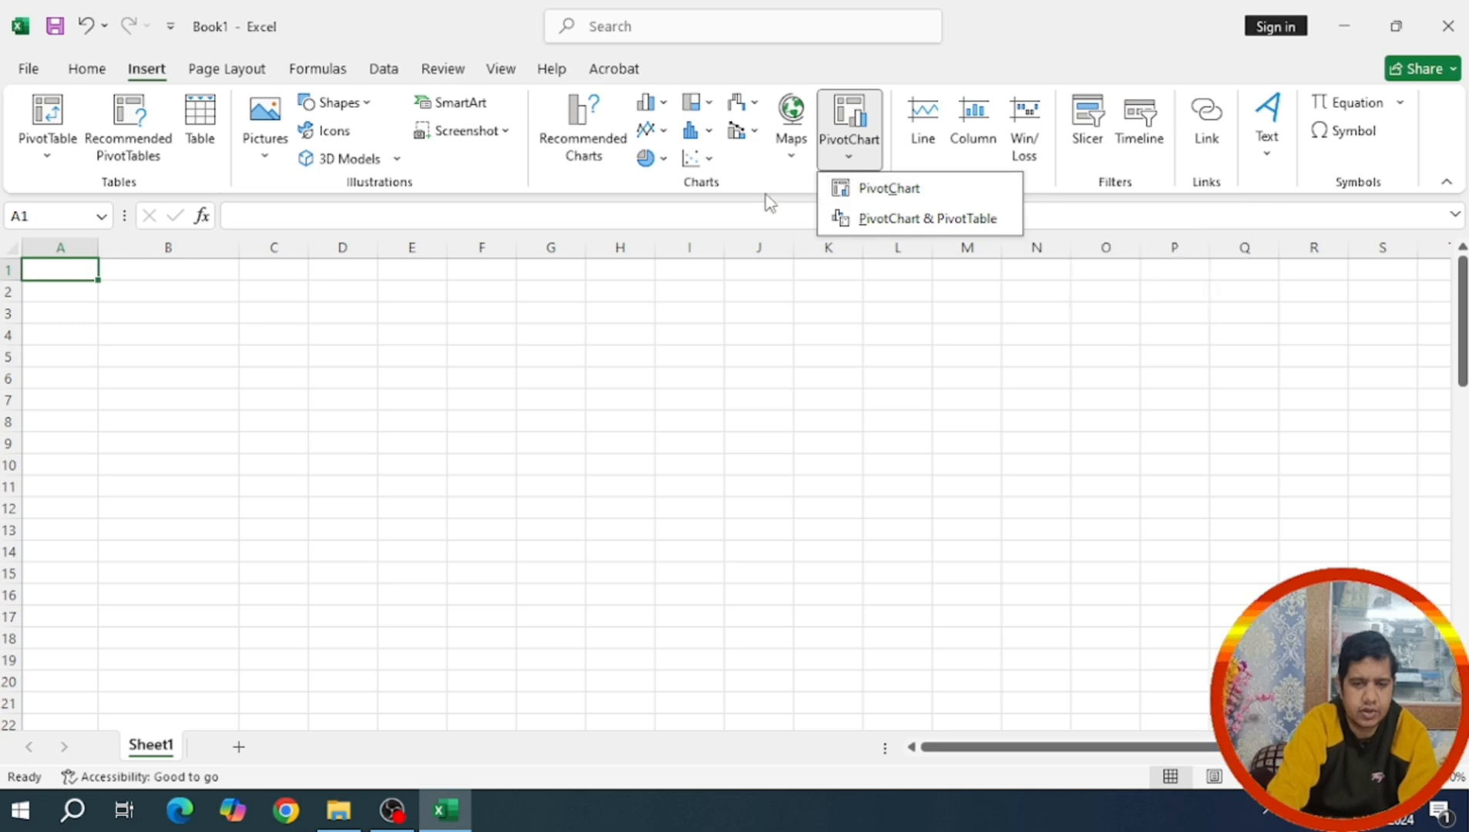
{"action": "left_click", "coordinate": [56, 266]}
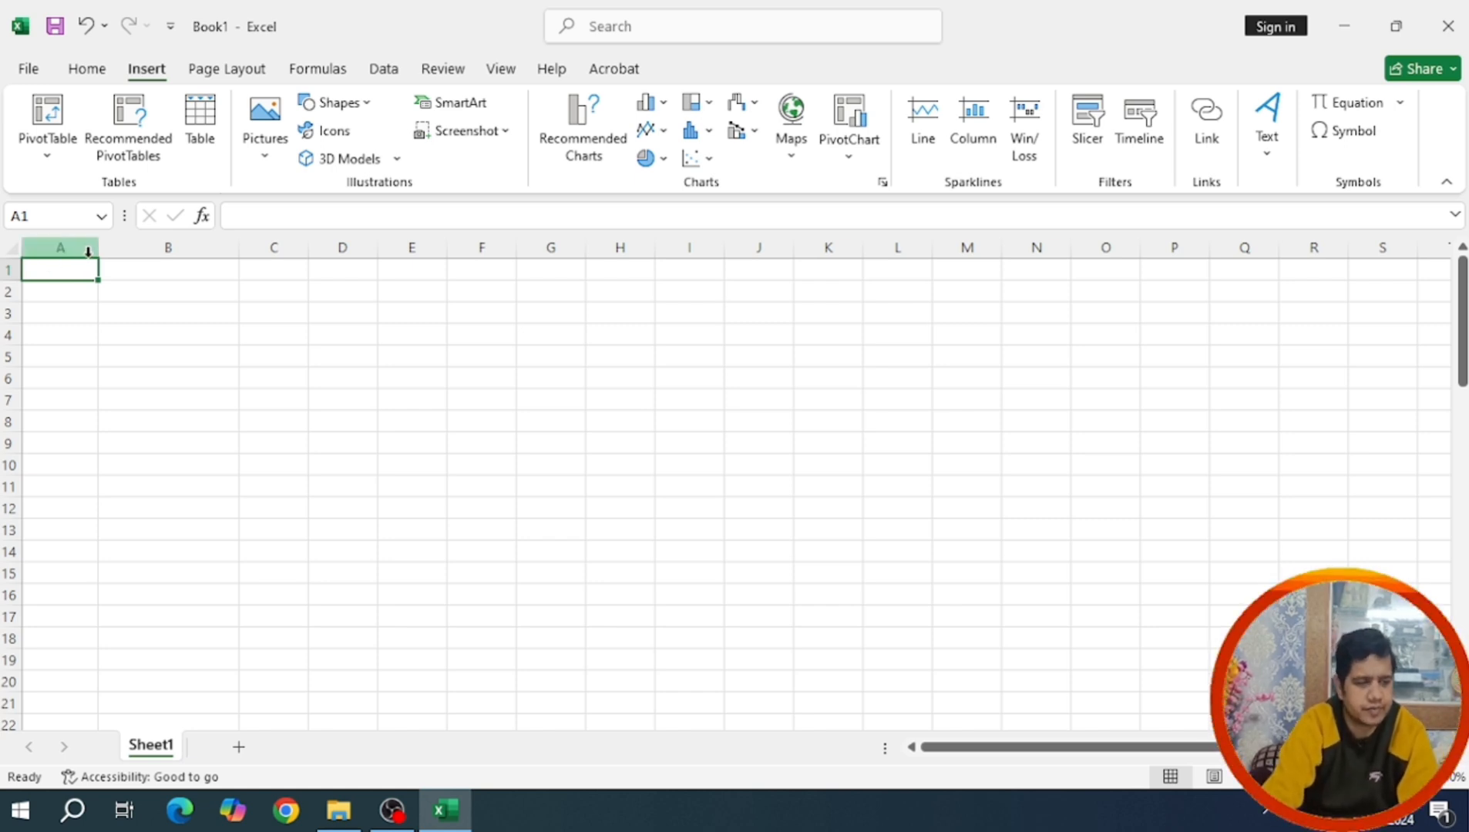
Enter the column headers Date, Salesperson Name and West in cells A3 to C3
{"action": "left_click", "coordinate": [55, 306]}
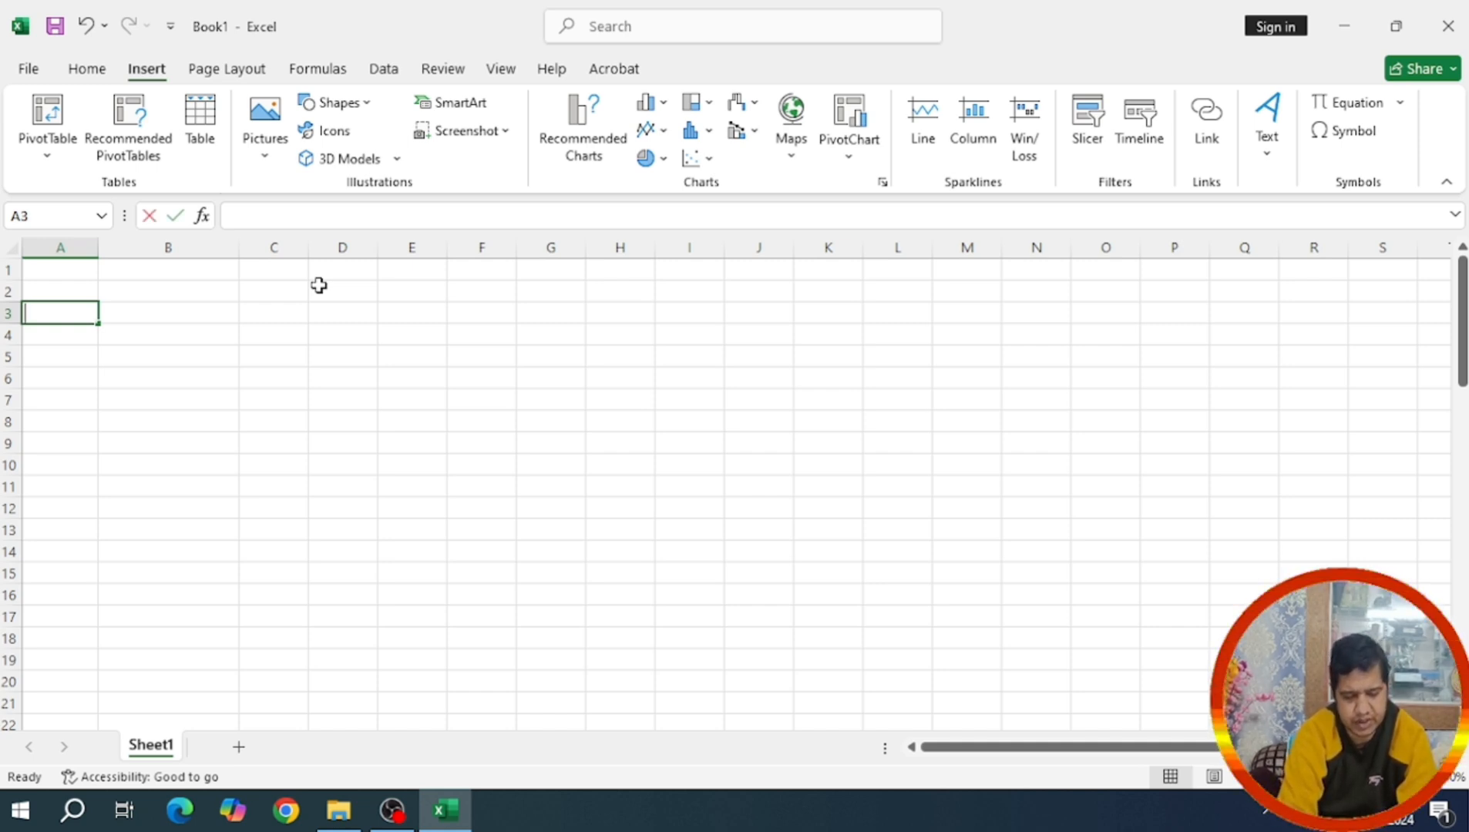
{"action": "type", "text": "DA"}
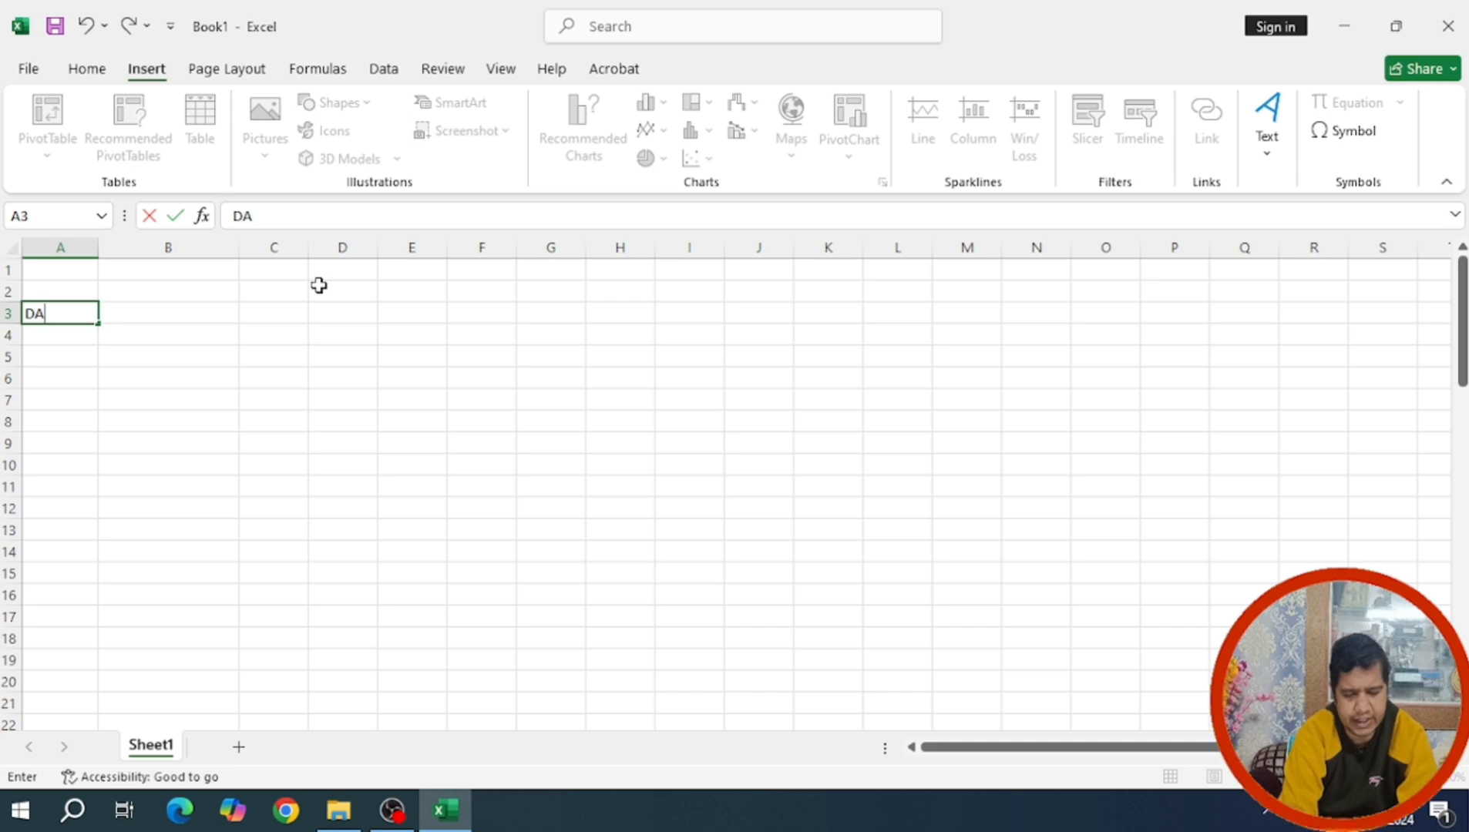
{"action": "type", "text": "te"}
{"action": "key", "text": "Tab"}
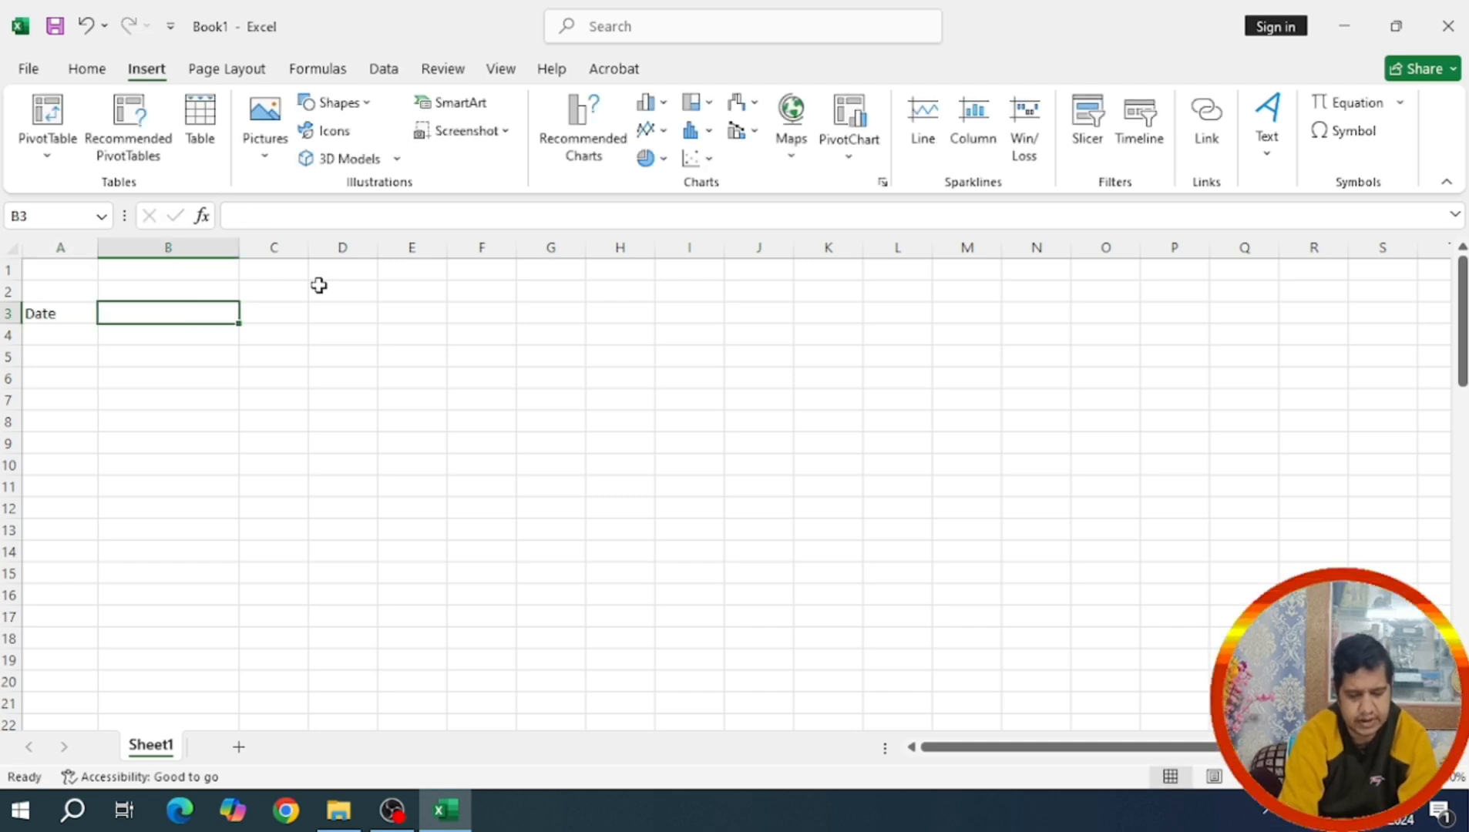
{"action": "type", "text": "Sales"}
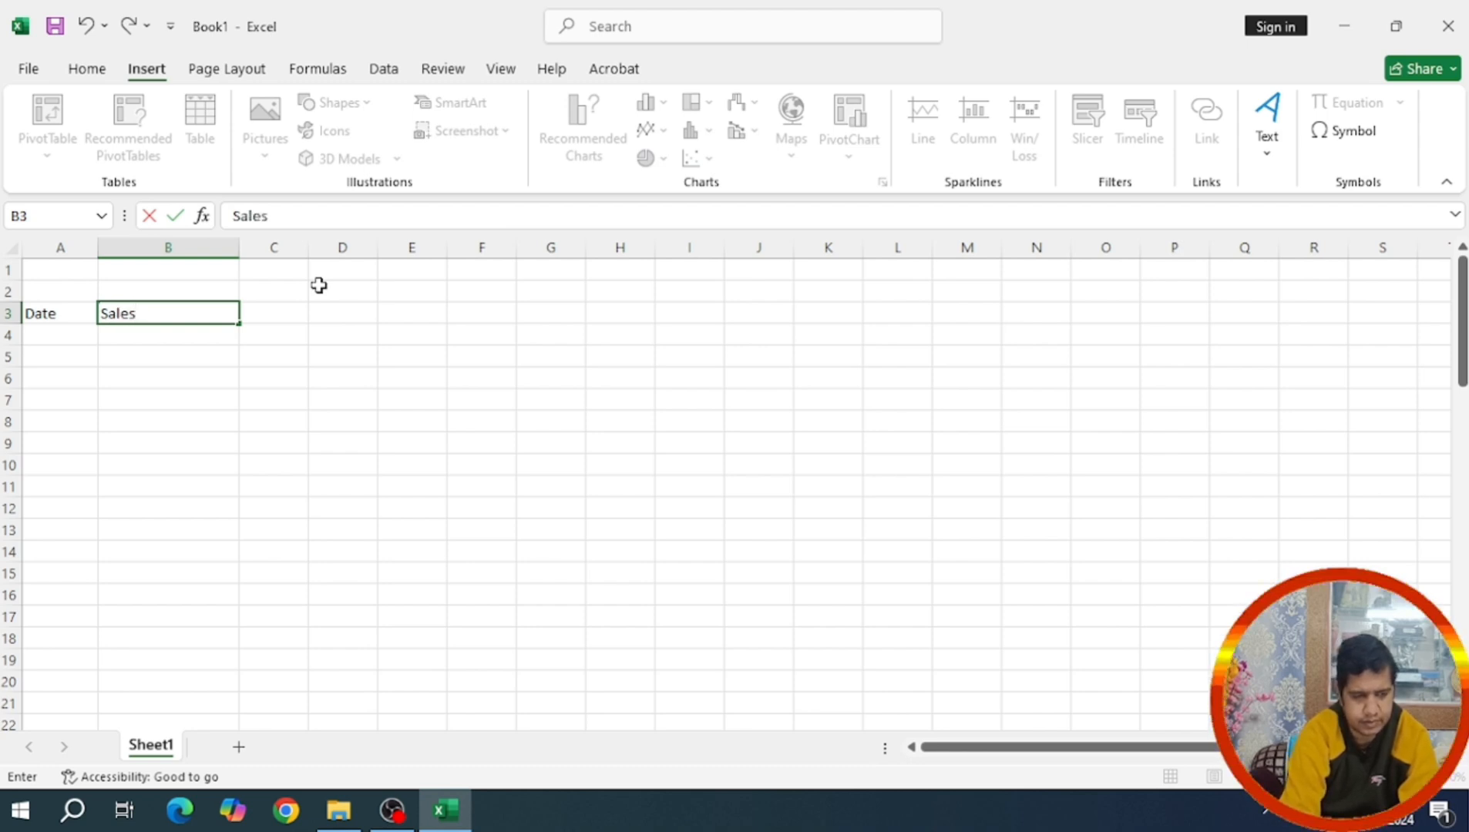
{"action": "type", "text": "person N"}
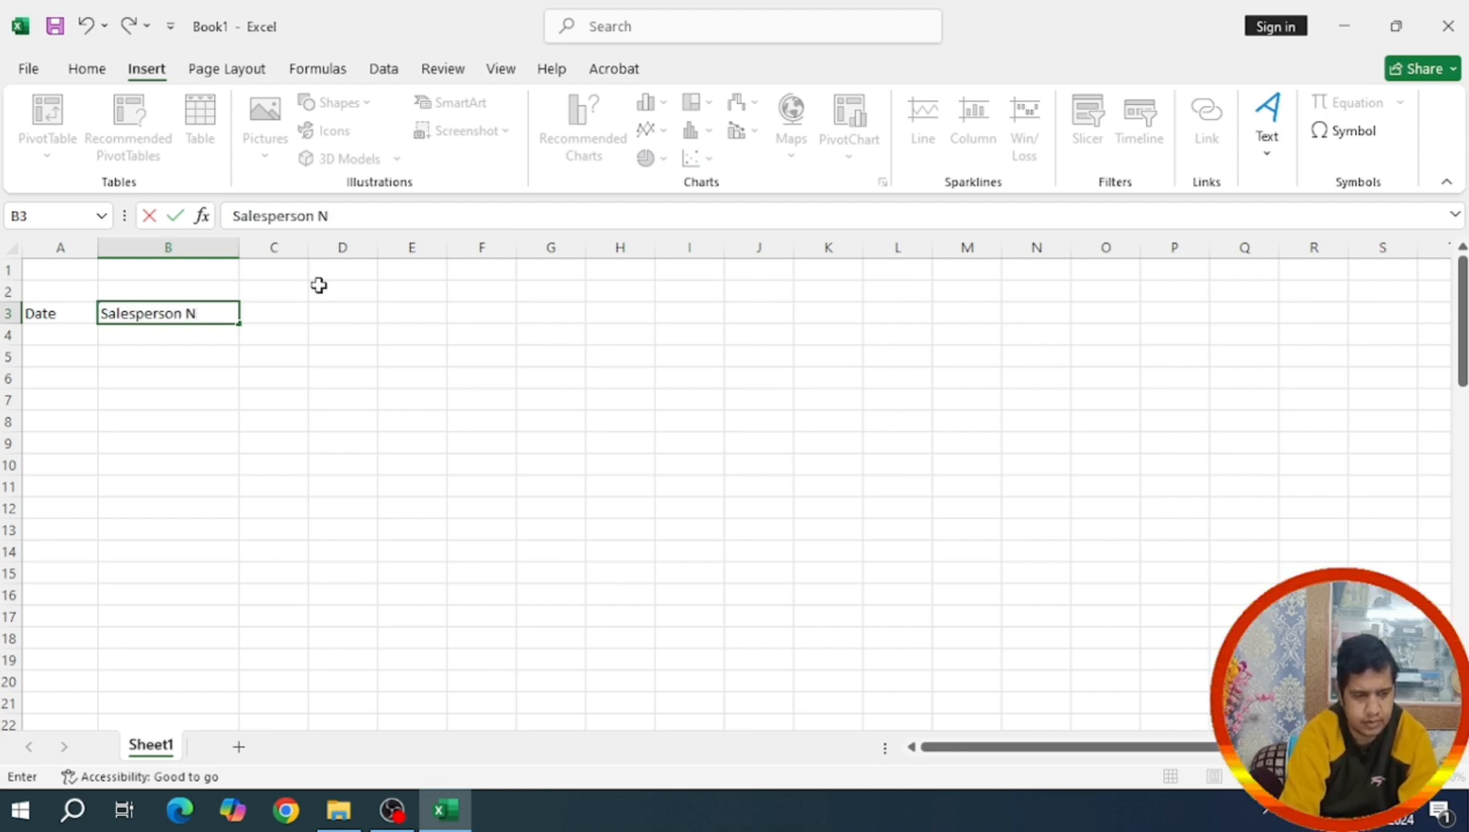
{"action": "type", "text": "ame"}
{"action": "key", "text": "Tab"}
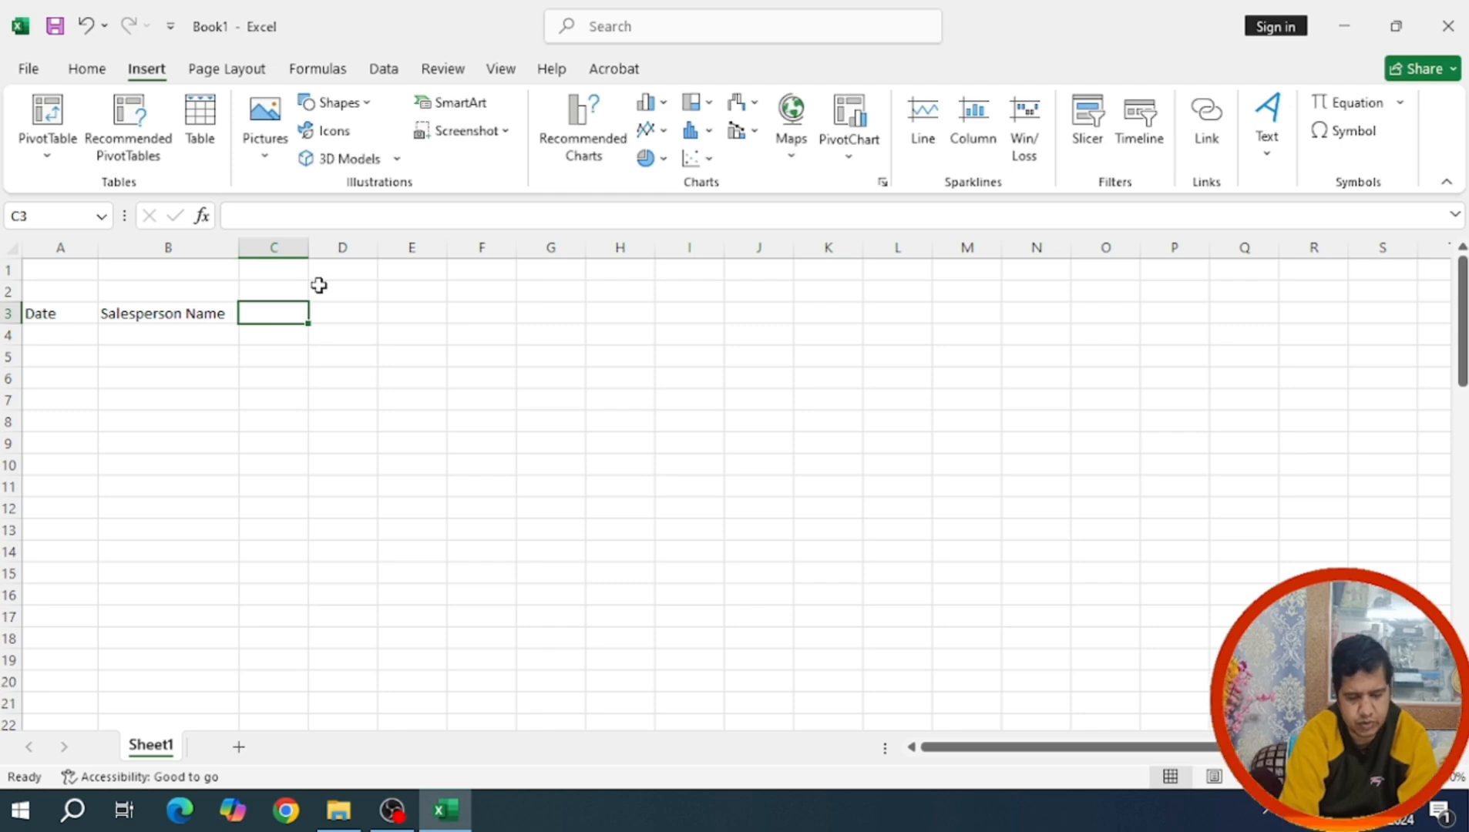
{"action": "type", "text": "West"}
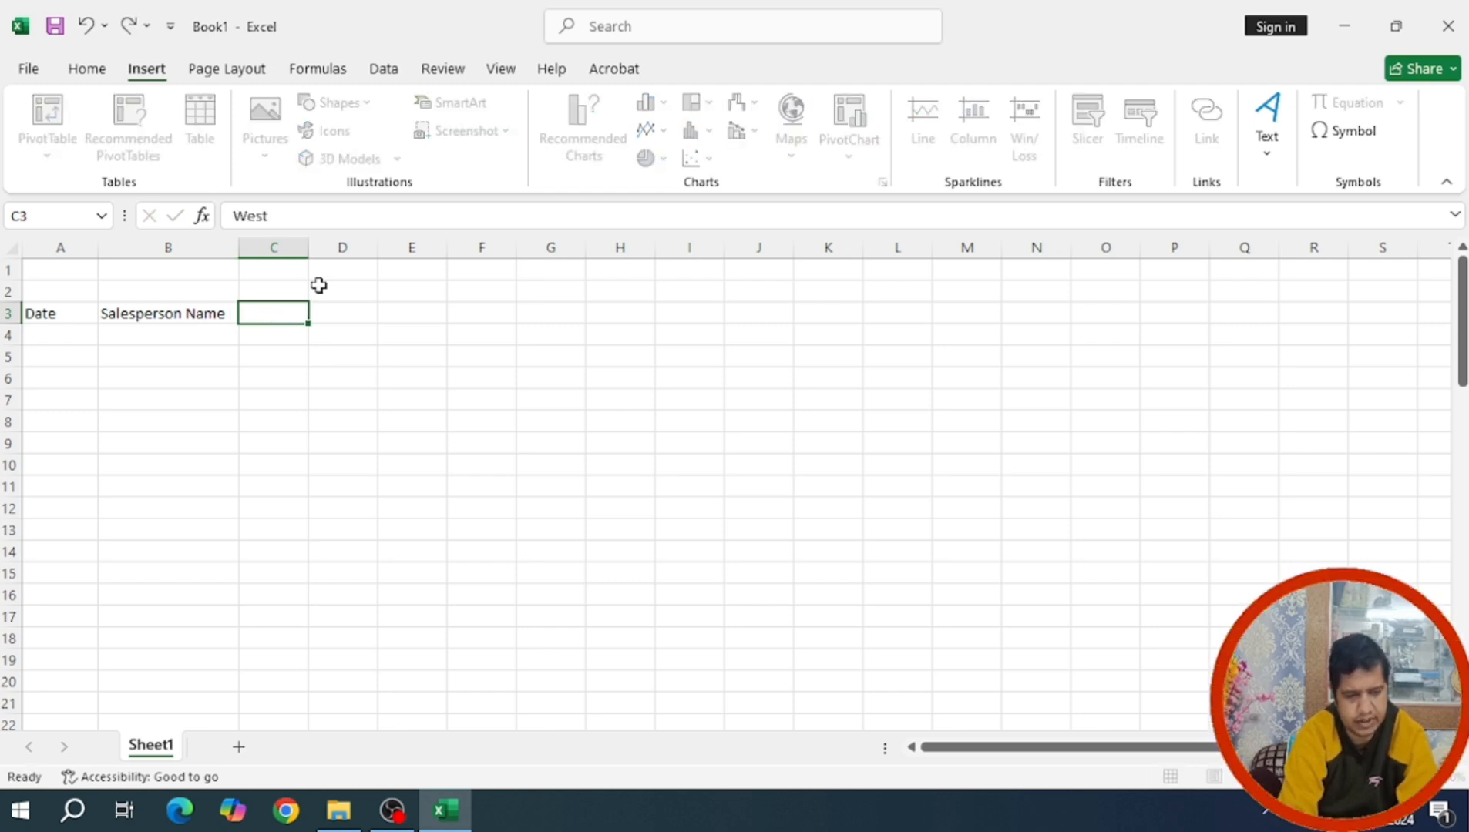
{"action": "key", "text": "Tab"}
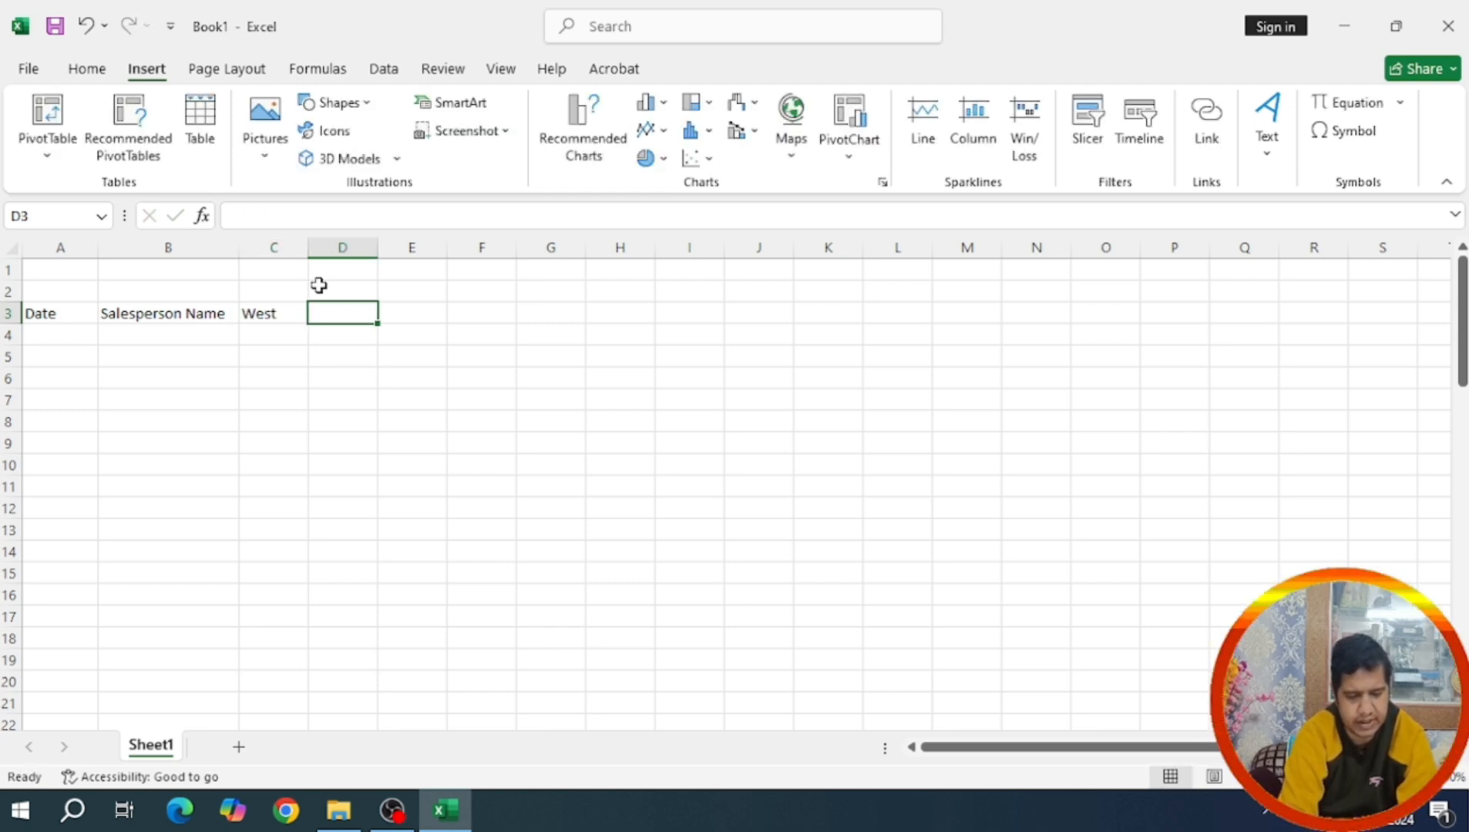
Add the region headers East, South and North in cells D3 to F3
{"action": "type", "text": "Eastt"}
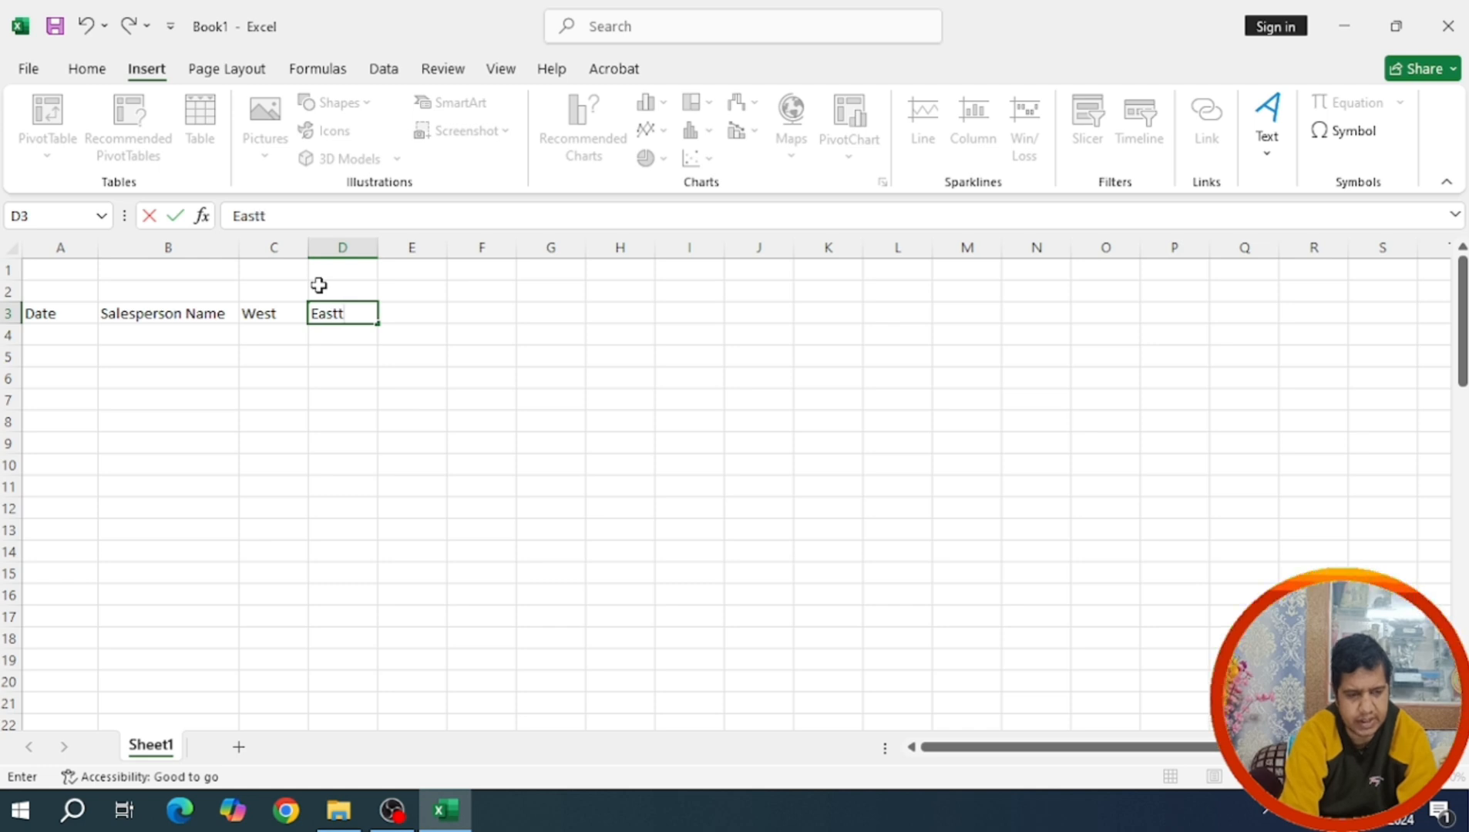
{"action": "key", "text": "Tab"}
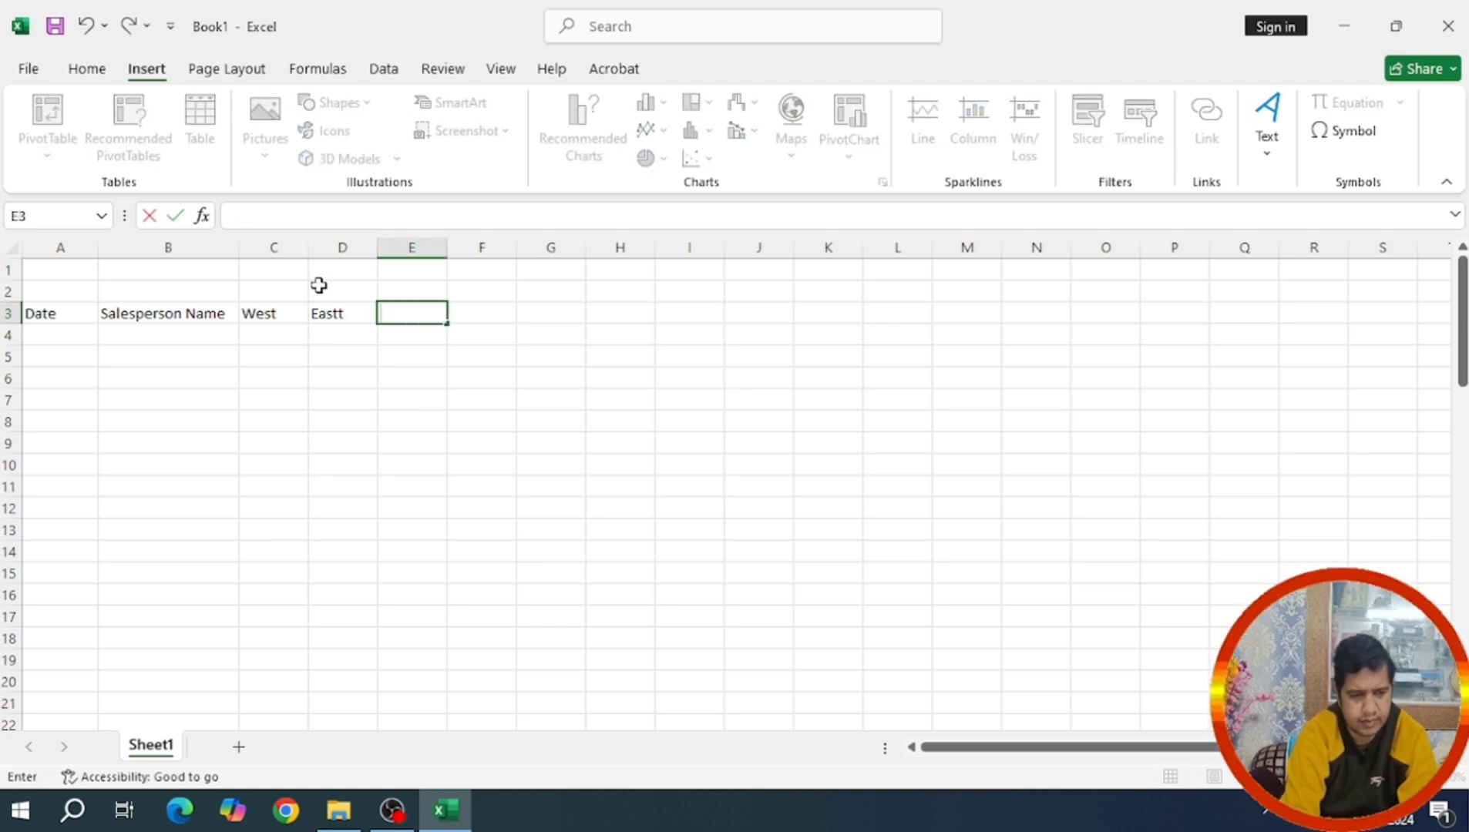
{"action": "key", "text": "Left"}
{"action": "type", "text": "Eas"}
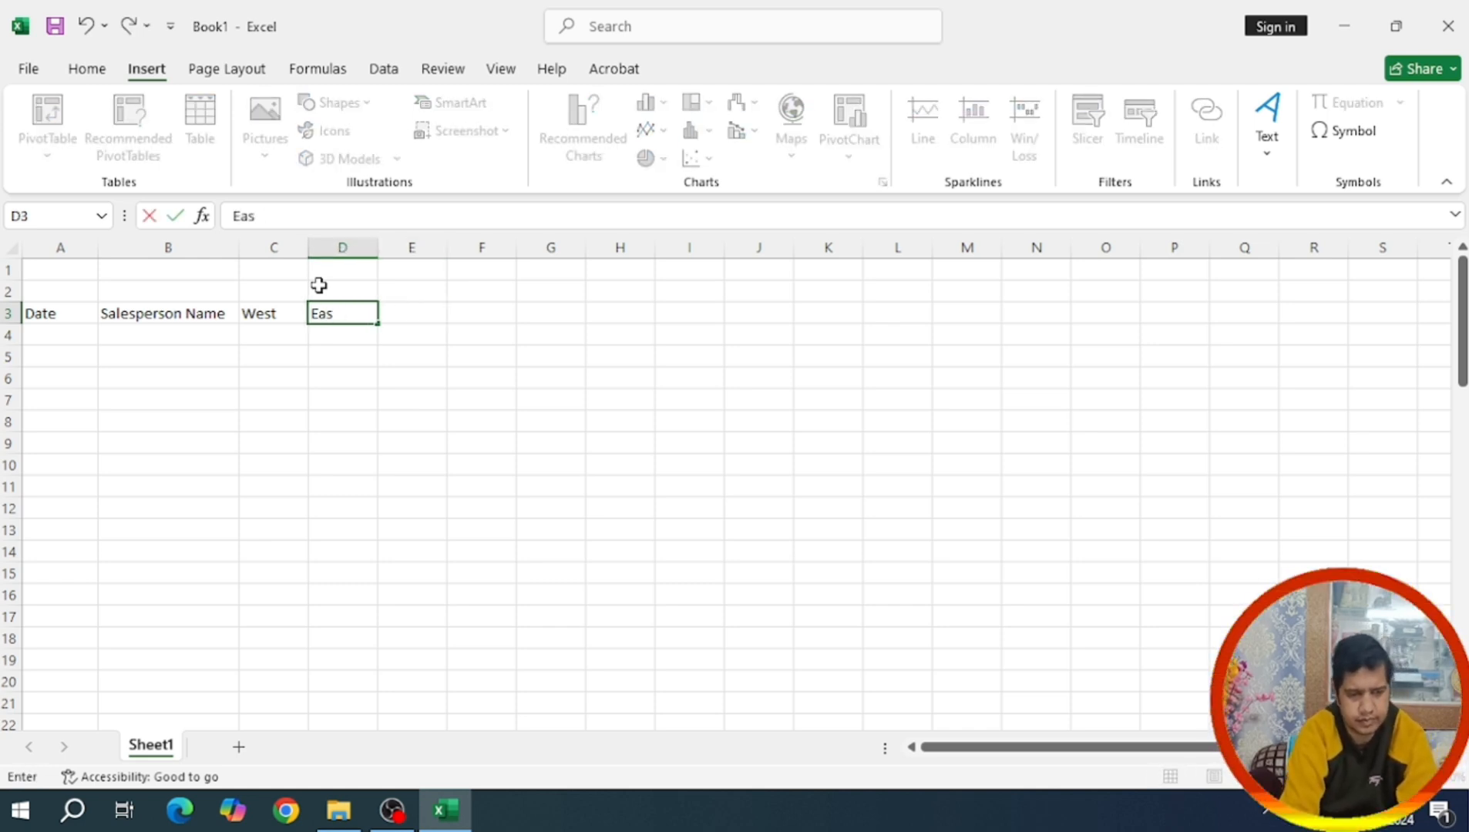
{"action": "type", "text": "t"}
{"action": "key", "text": "Tab"}
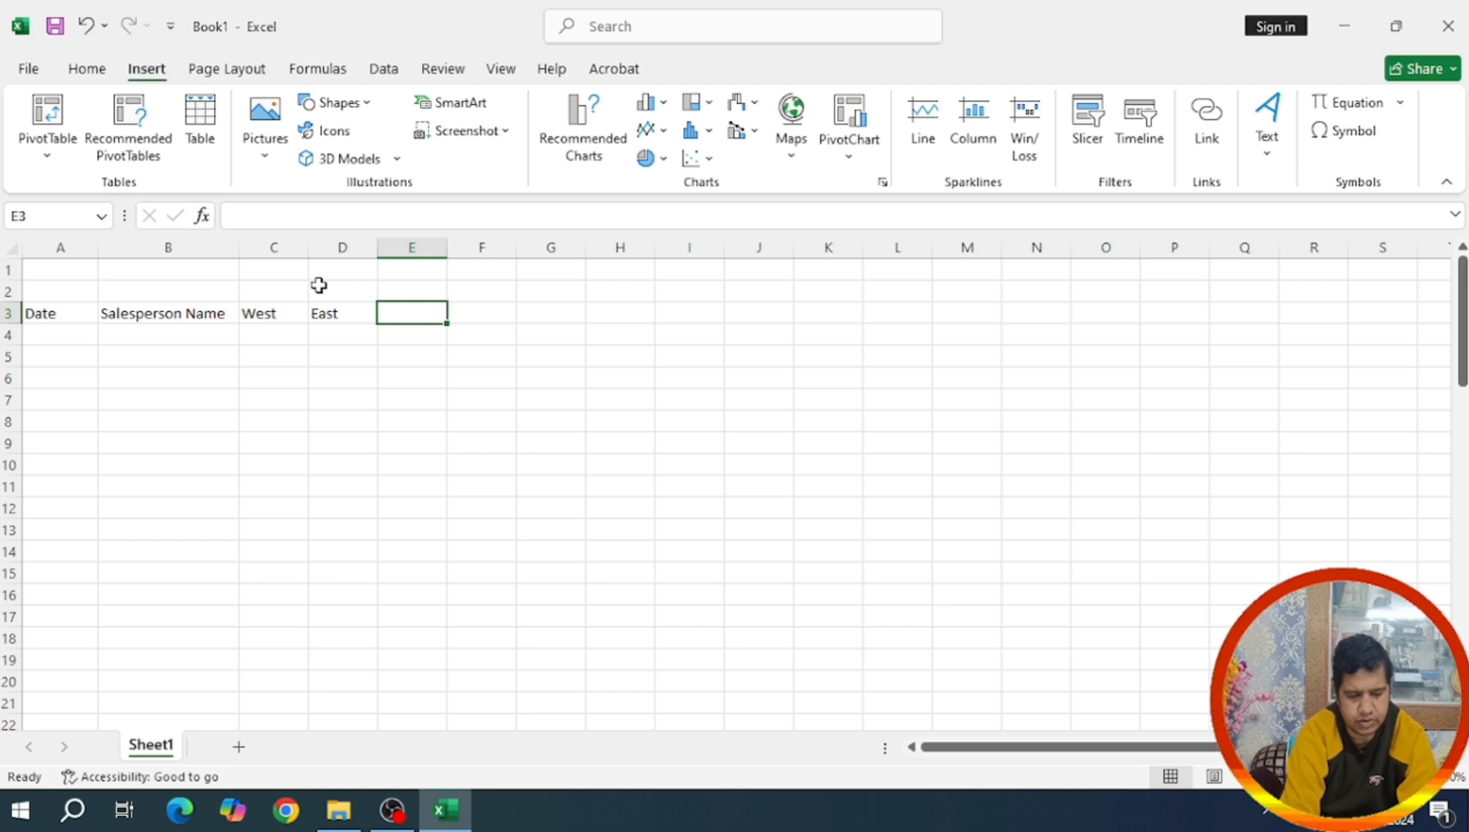
{"action": "type", "text": "South"}
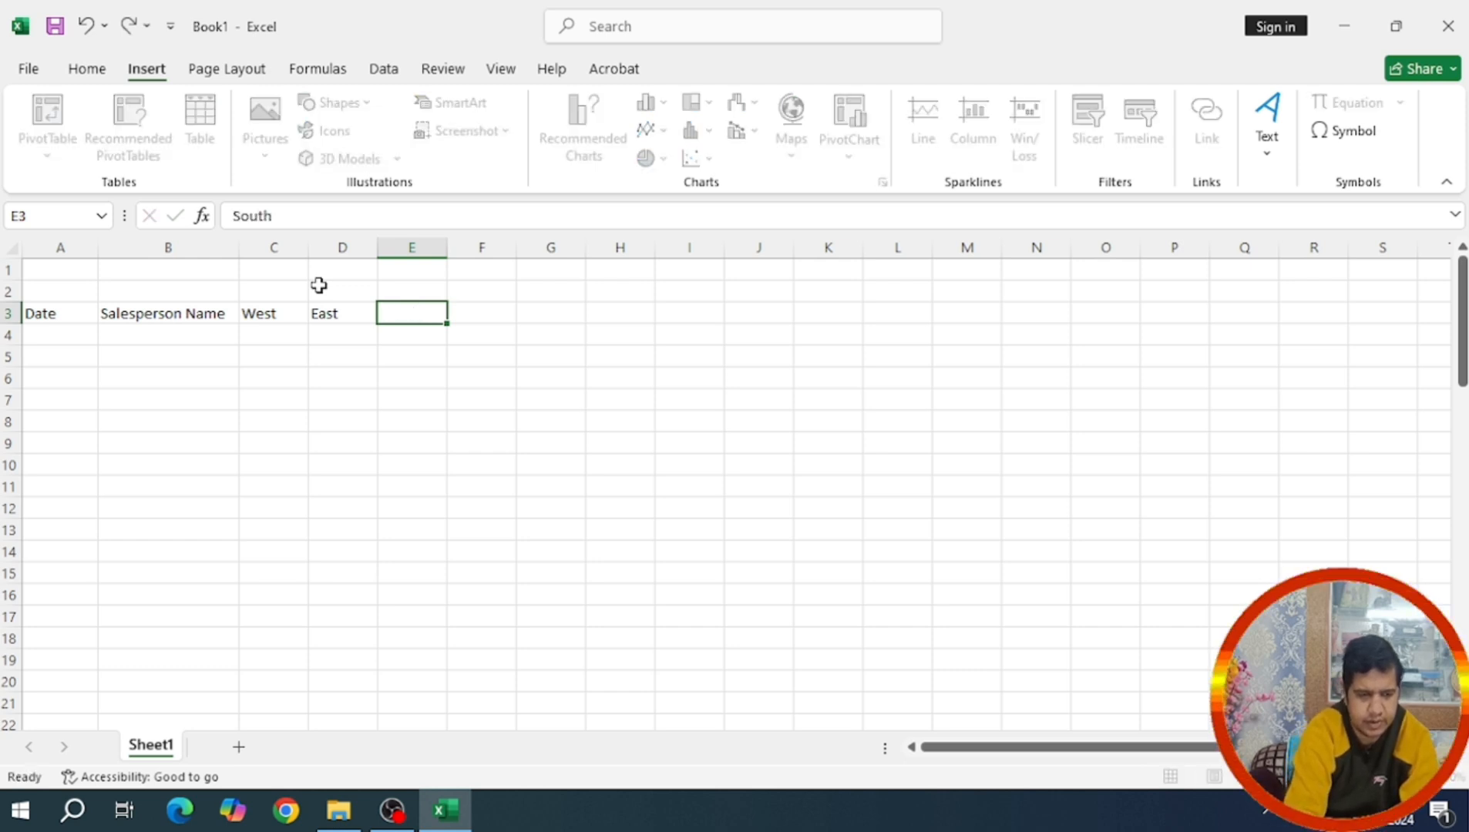
{"action": "key", "text": "Tab"}
{"action": "type", "text": "No"}
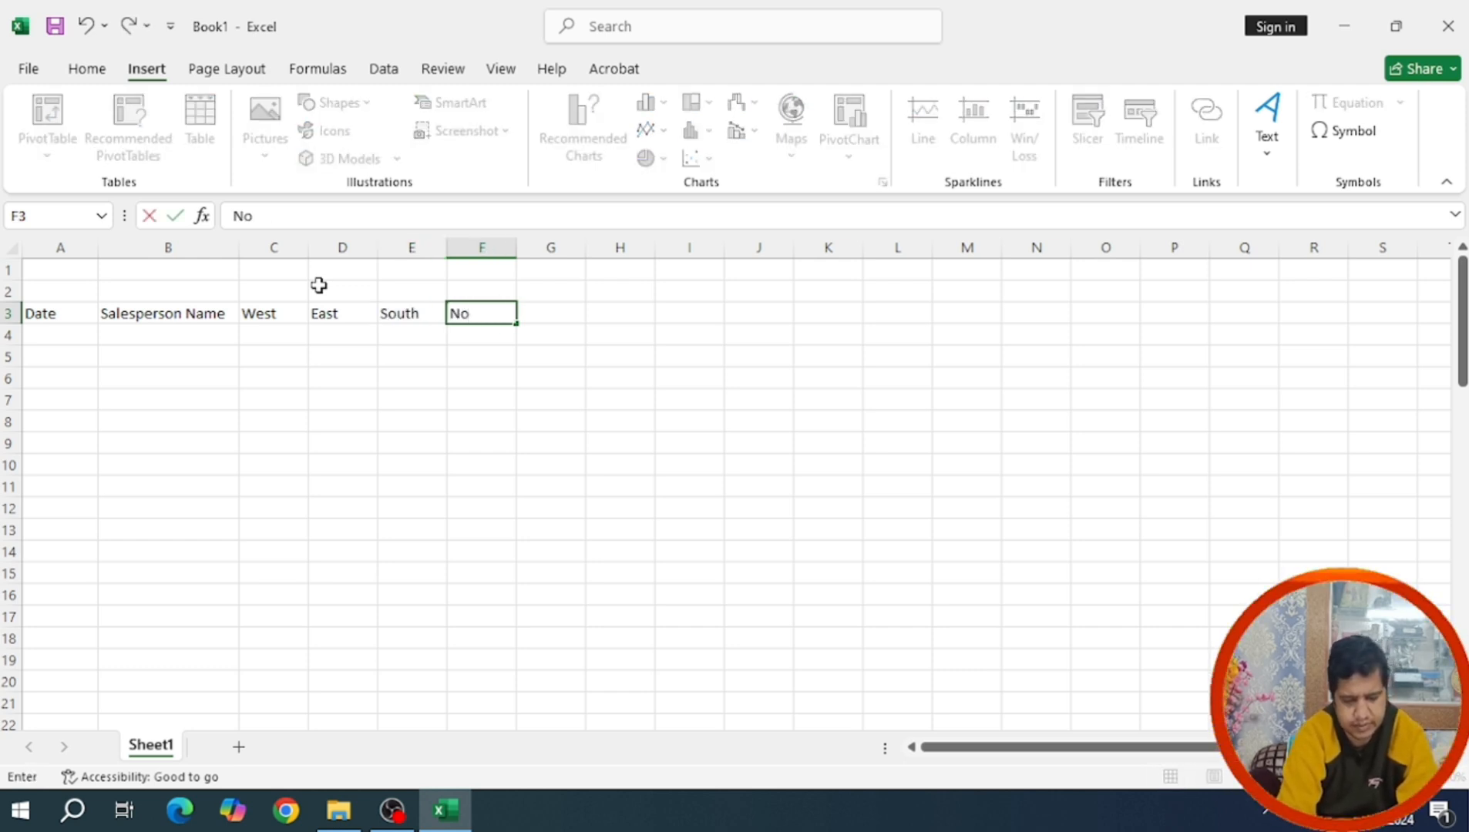
{"action": "type", "text": "rth"}
{"action": "key", "text": "Tab"}
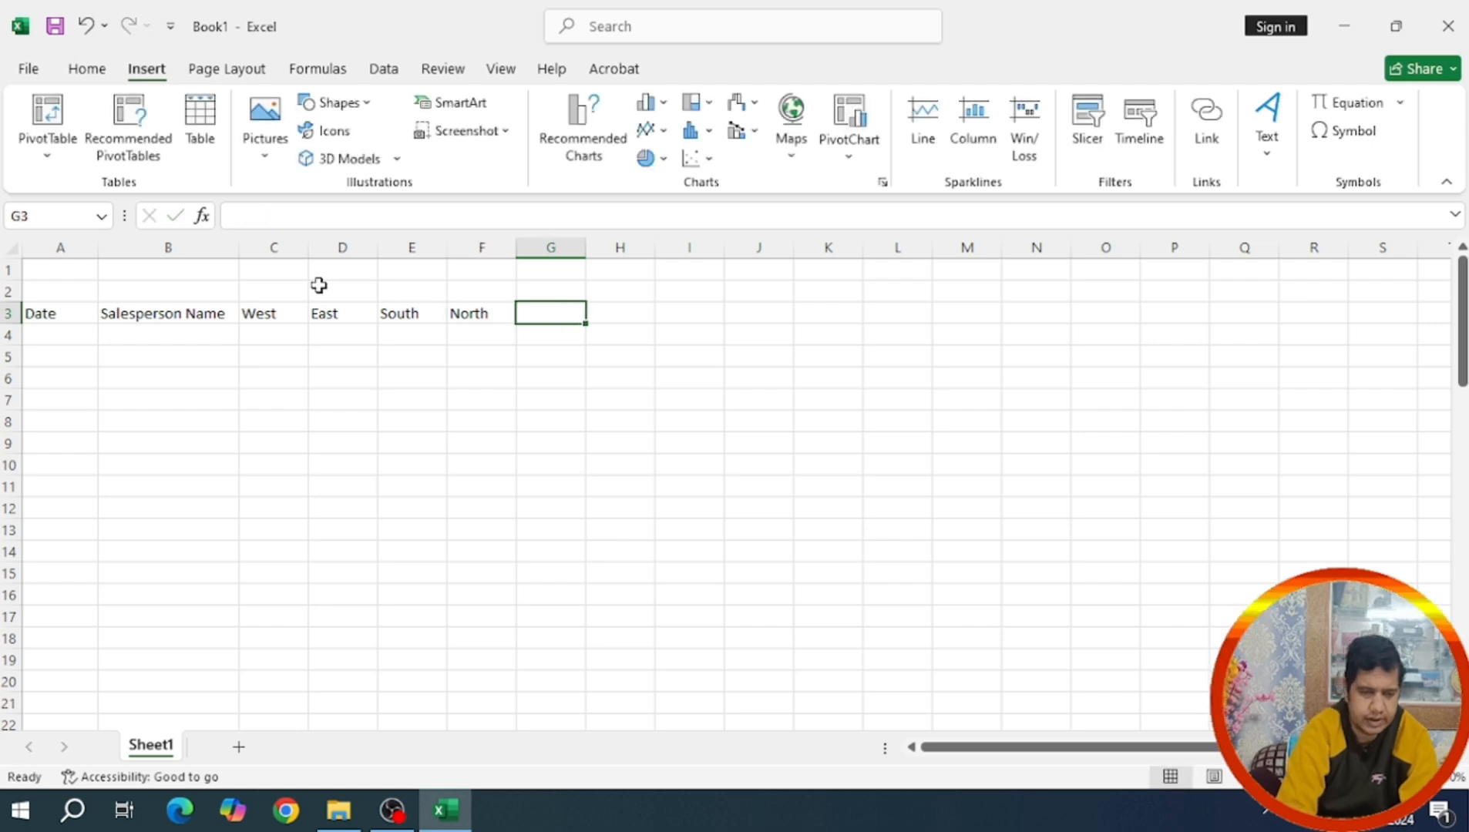
Enter the date 11/1/24 in cell A4 and widen column A slightly
{"action": "key", "text": "Down"}
{"action": "key", "text": "Left"}
{"action": "key", "text": "Left"}
{"action": "key", "text": "Left"}
{"action": "key", "text": "Left"}
{"action": "key", "text": "Left"}
{"action": "key", "text": "Left"}
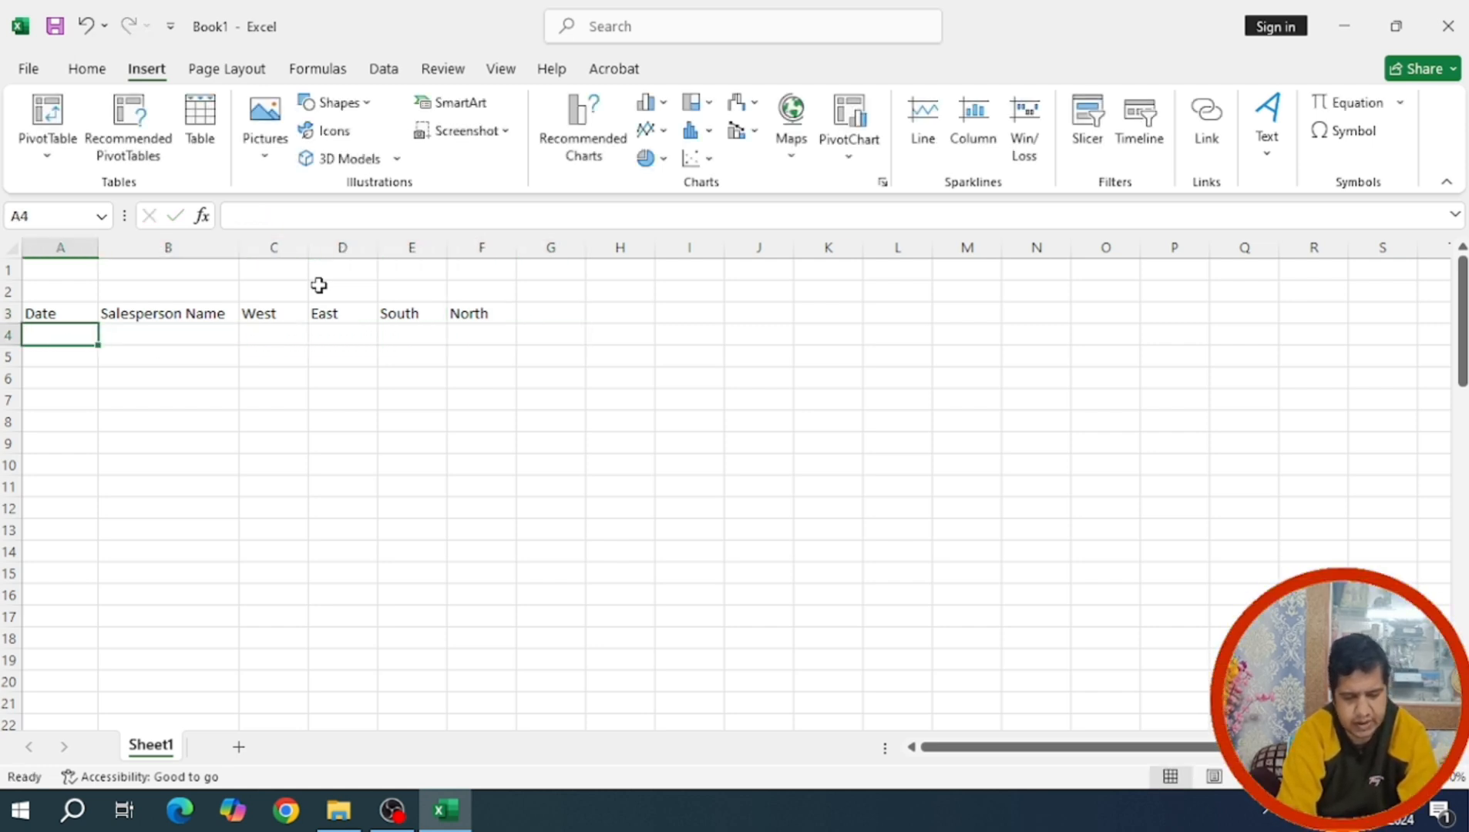
{"action": "type", "text": "11/-"}
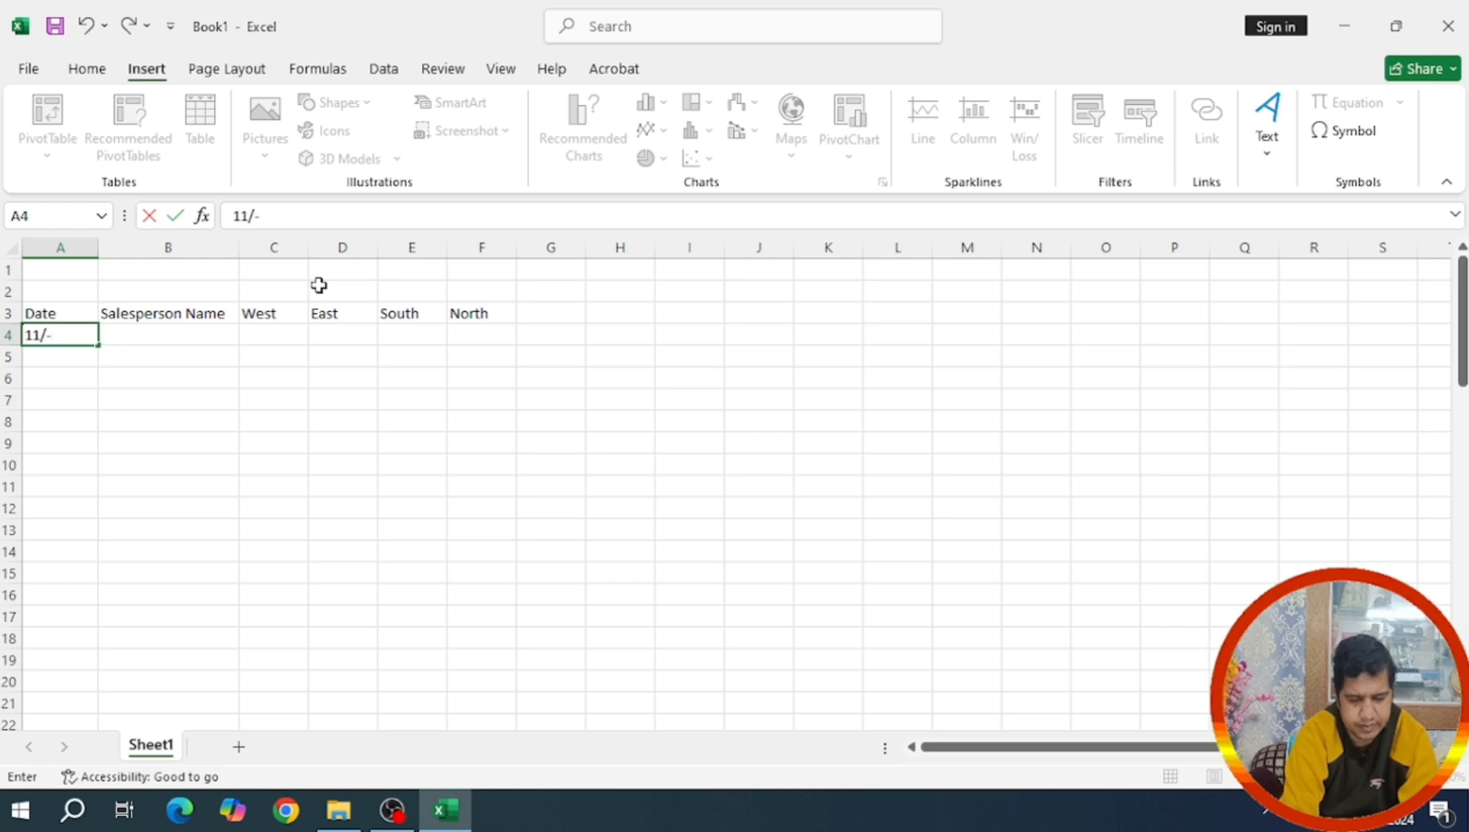
{"action": "key", "text": "BackSpace"}
{"action": "type", "text": "11"}
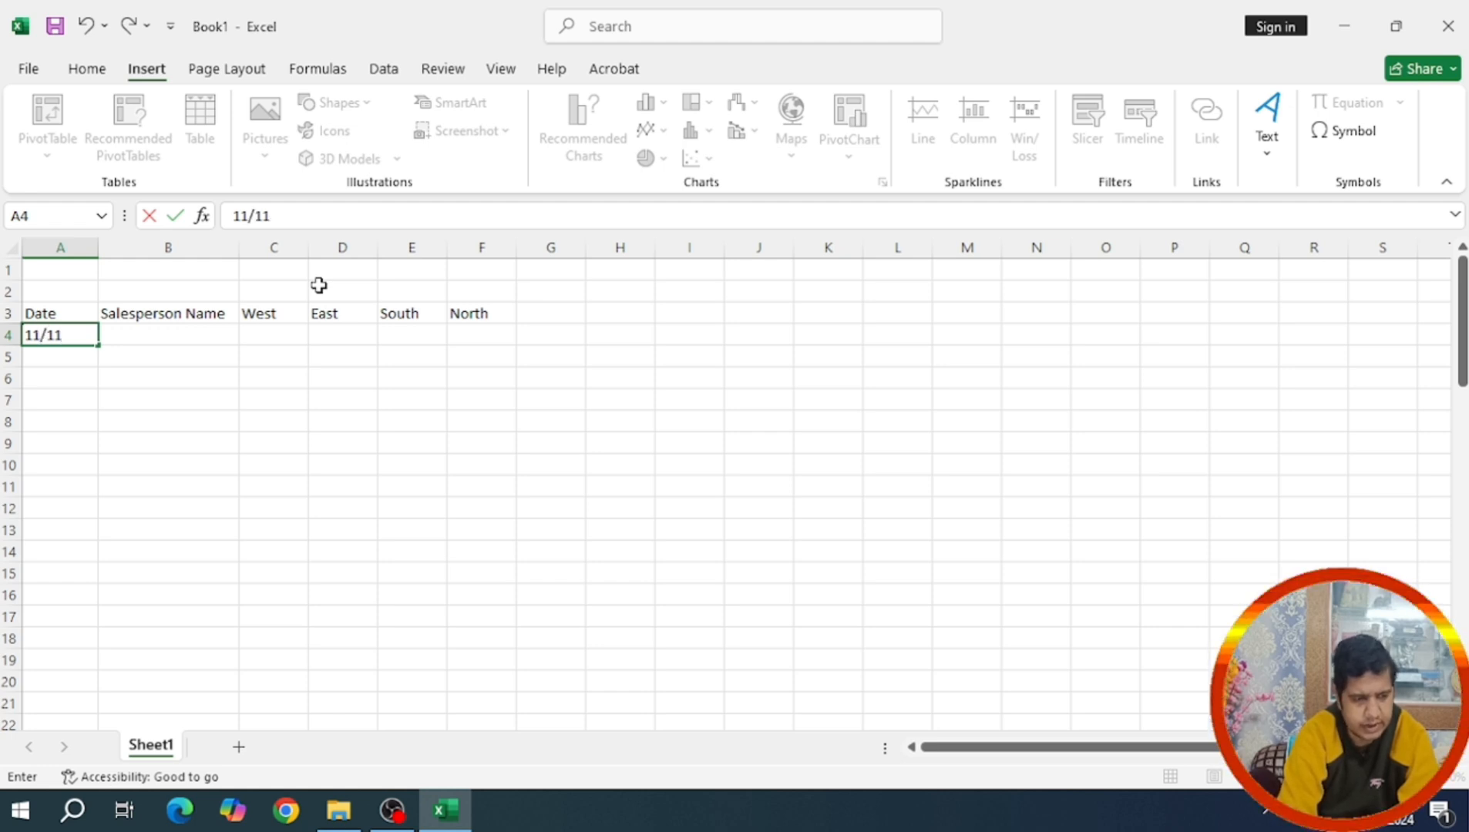
{"action": "key", "text": "BackSpace"}
{"action": "type", "text": "/24"}
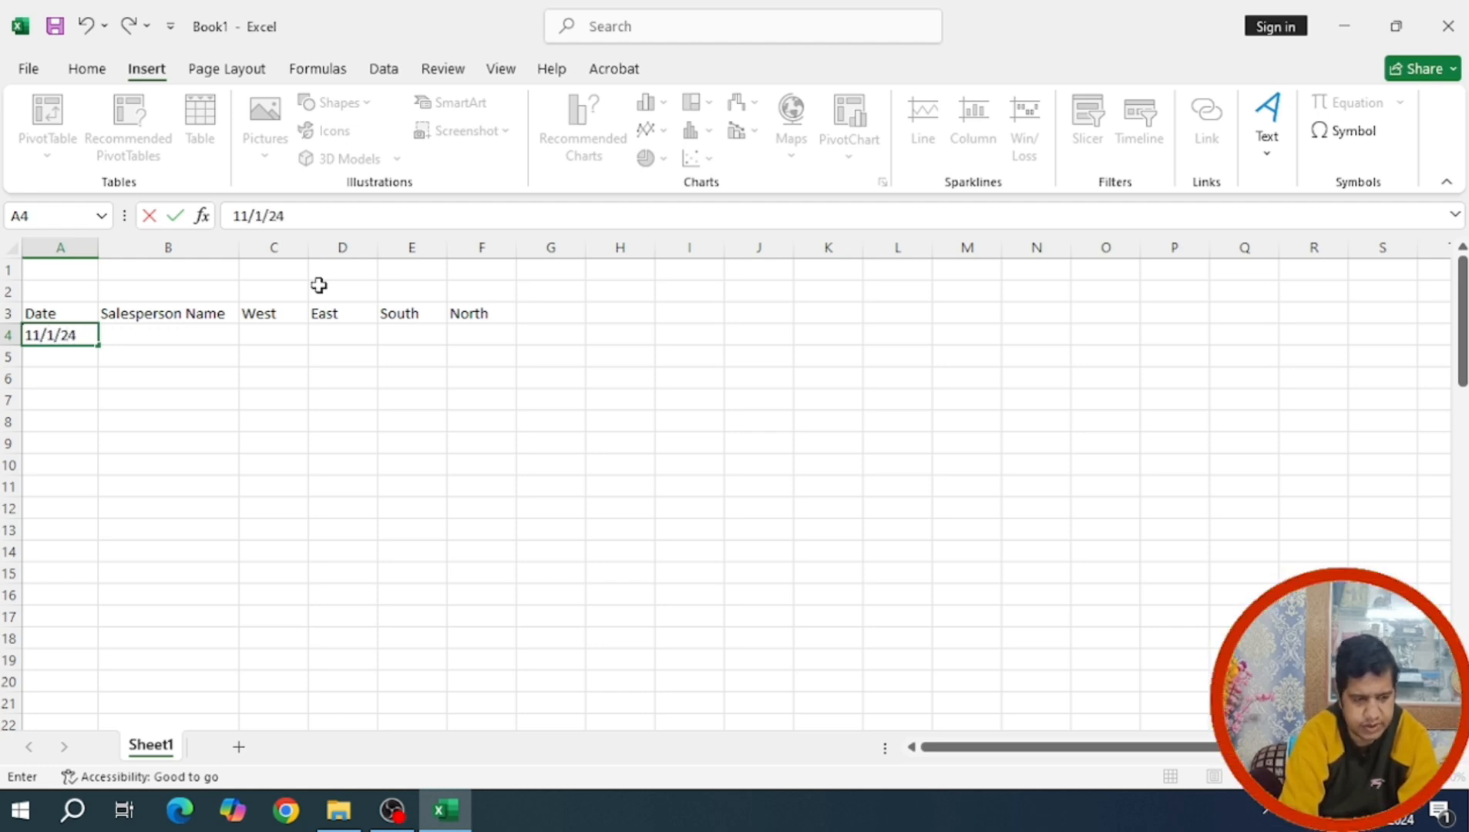
{"action": "key", "text": "Return"}
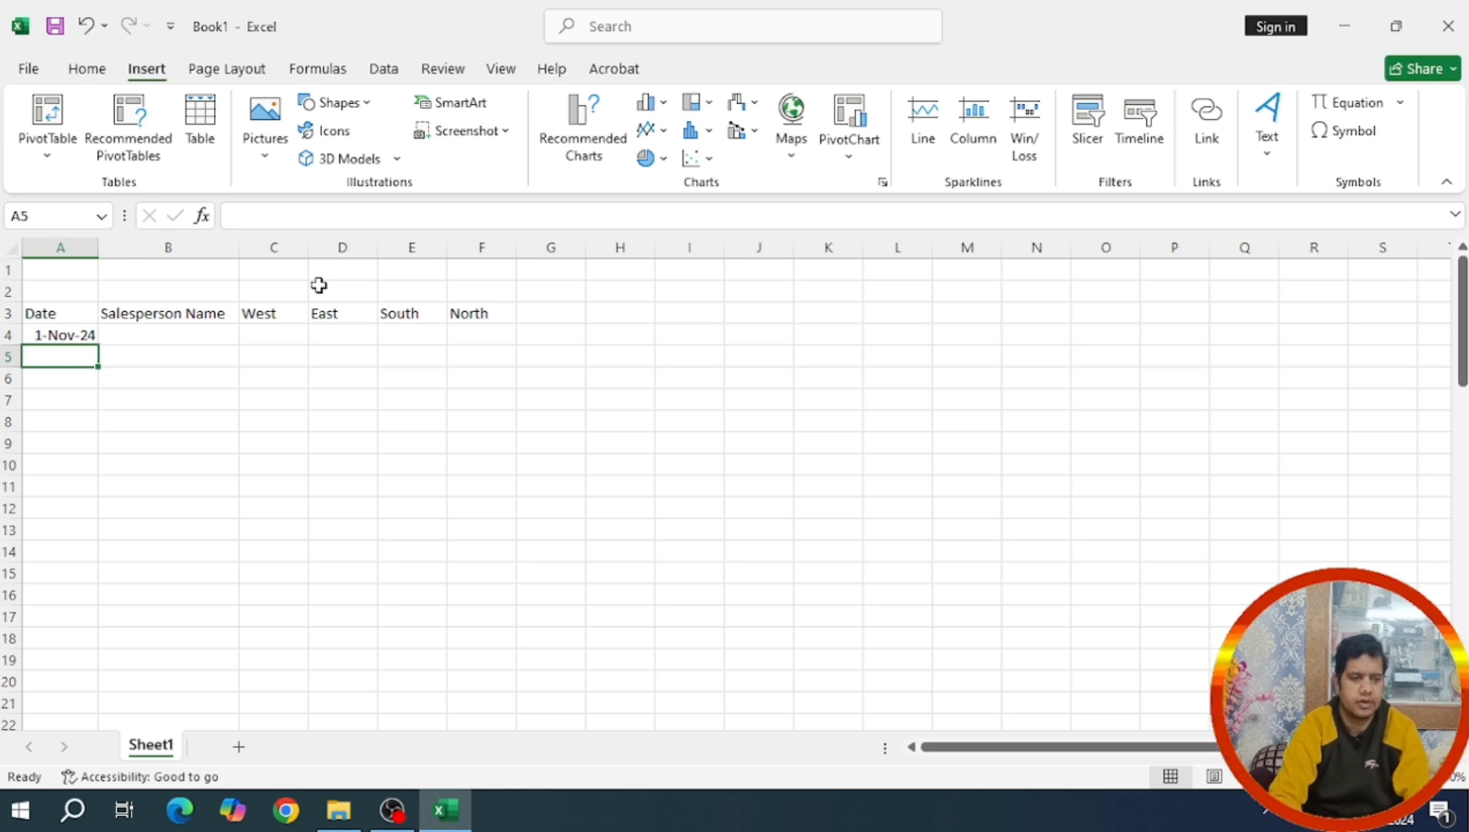
{"action": "left_click_drag", "start_coordinate": [98, 252], "coordinate": [109, 251]}
{"action": "left_click", "coordinate": [79, 333]}
Enter the first salesperson's name in cell B4 and the West sales figure 2300 in C4
{"action": "left_click", "coordinate": [128, 335]}
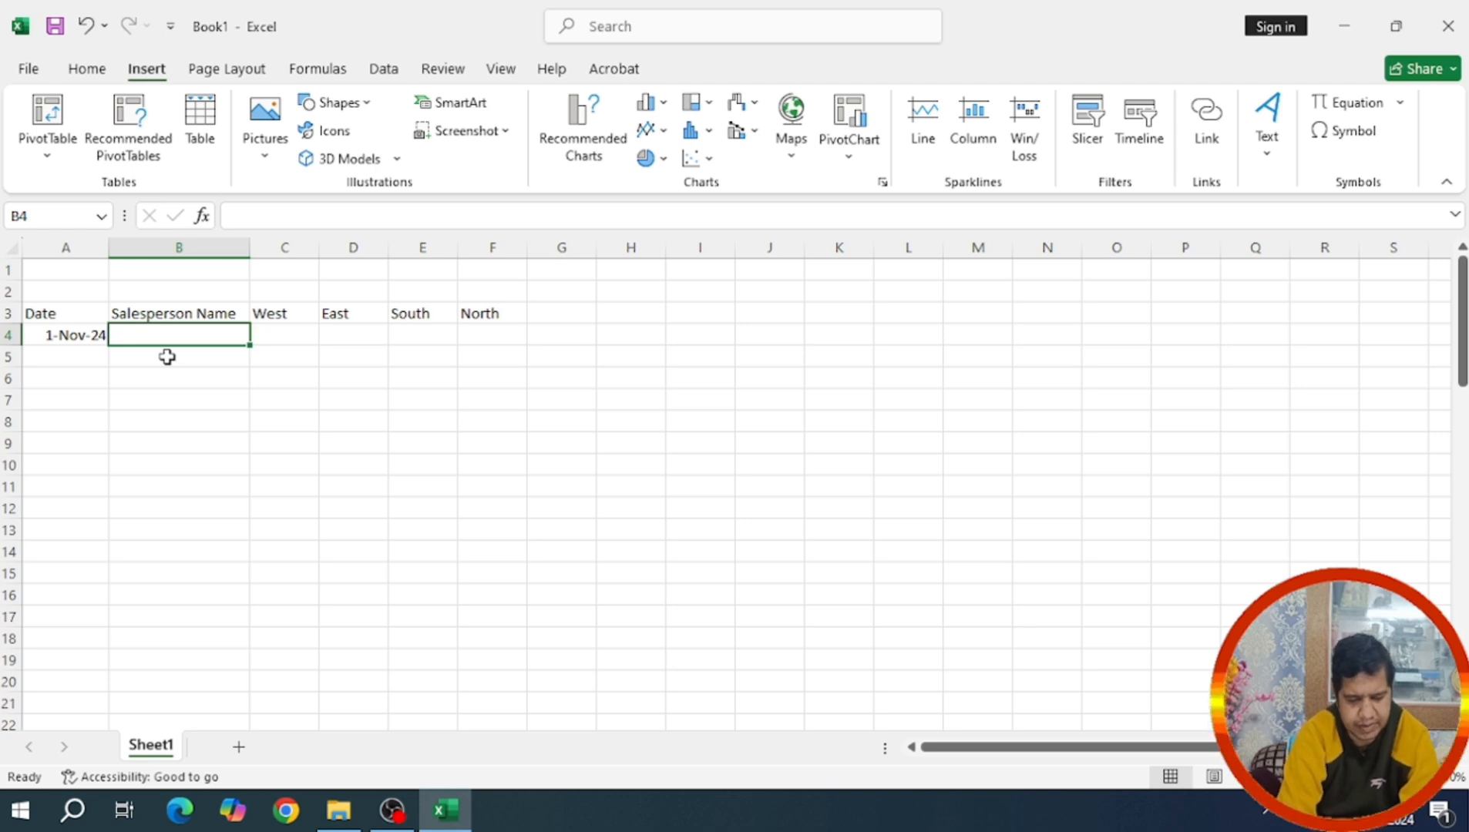
{"action": "type", "text": "Amit"}
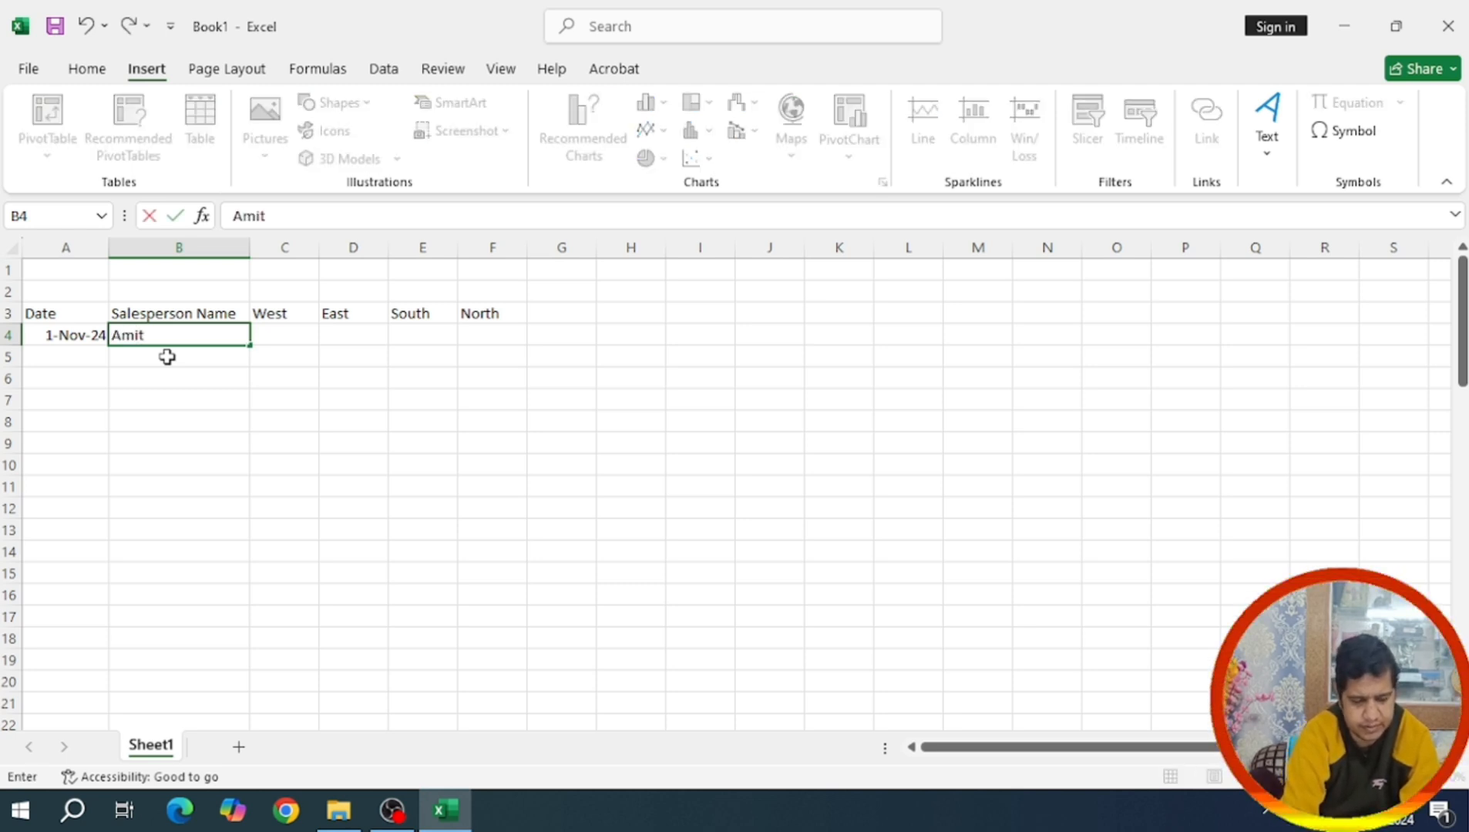
{"action": "key", "text": "Tab"}
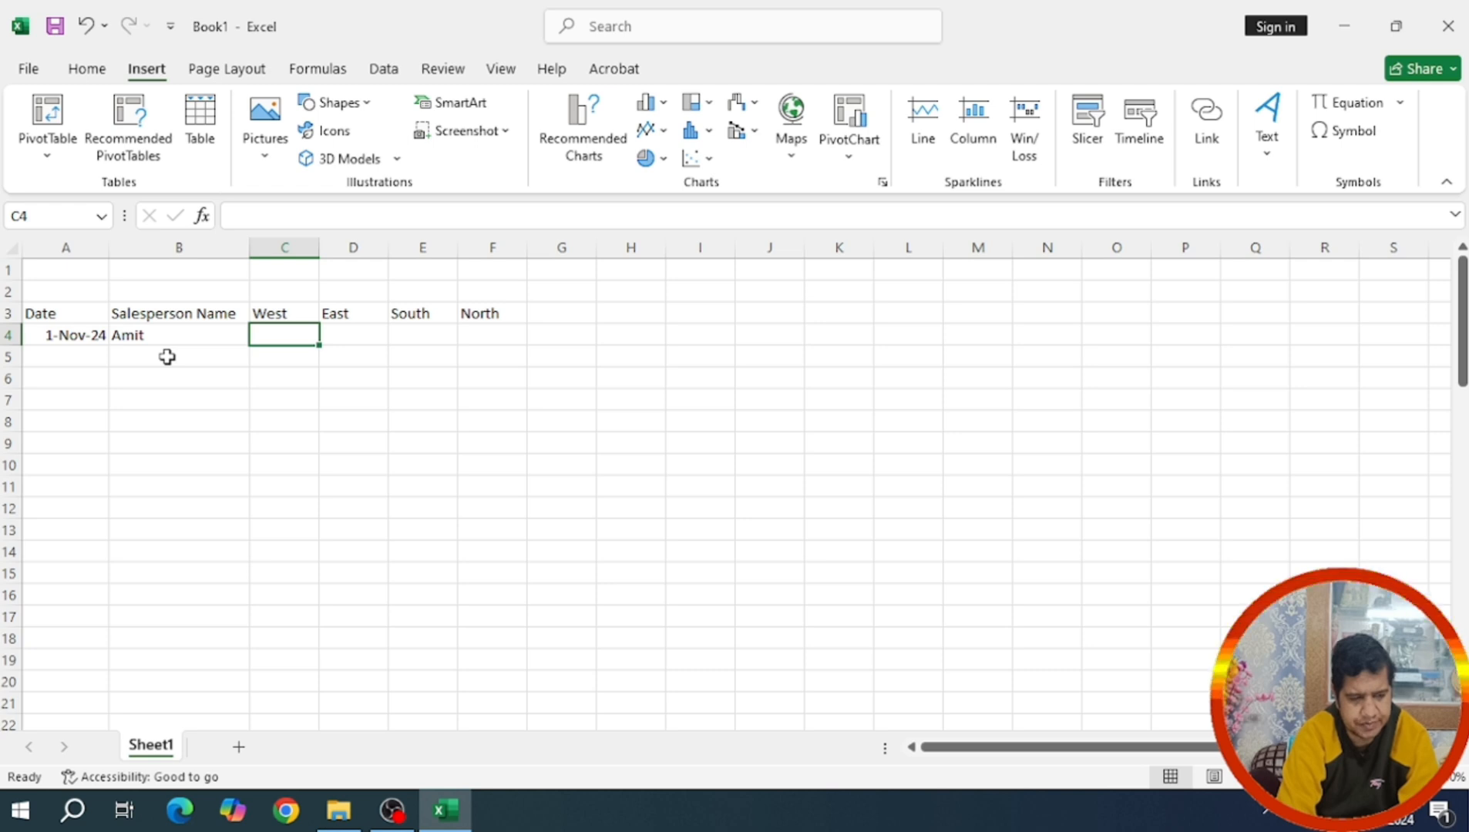
{"action": "type", "text": "2300"}
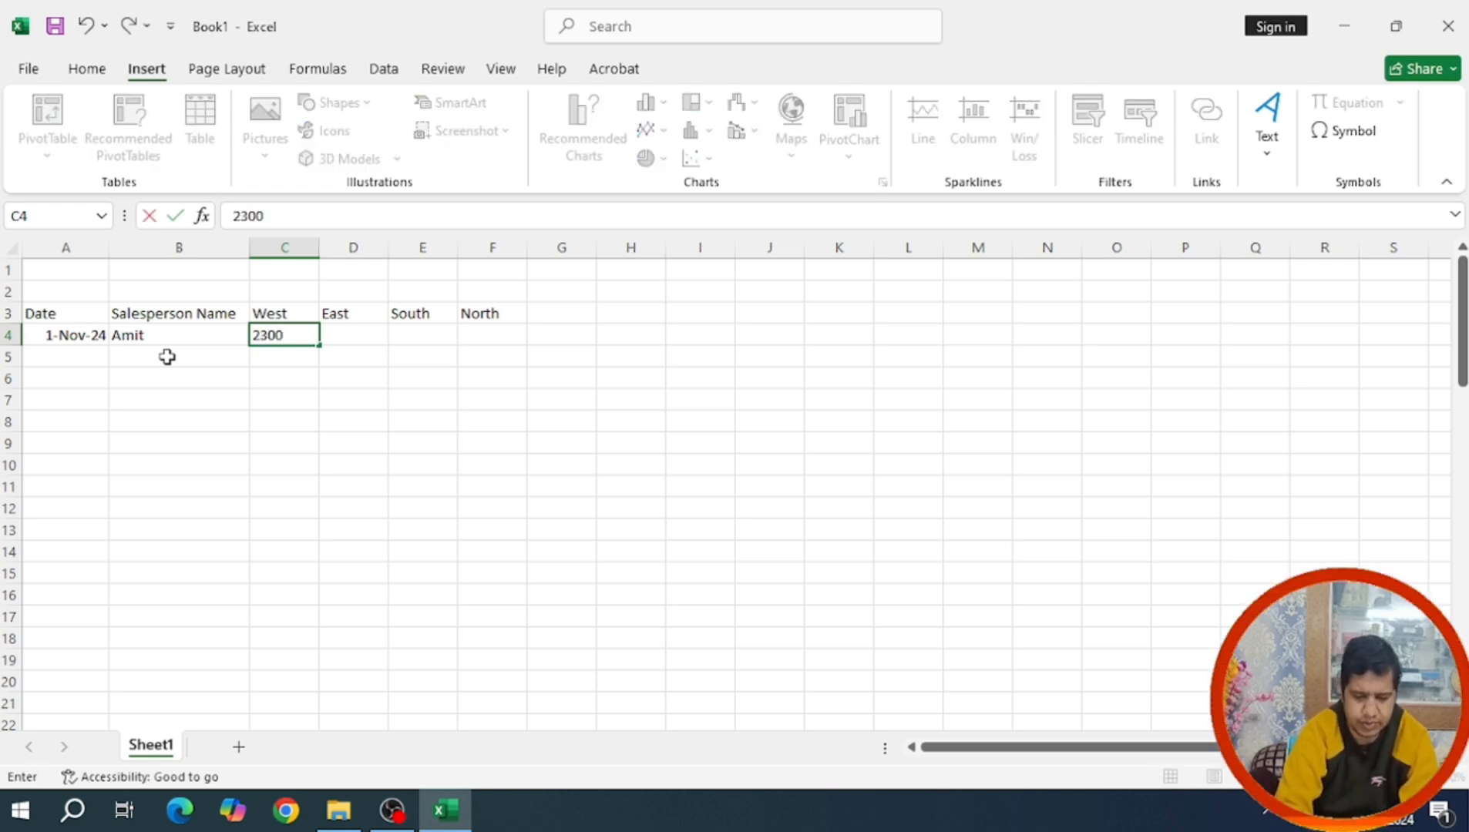
{"action": "key", "text": "Tab"}
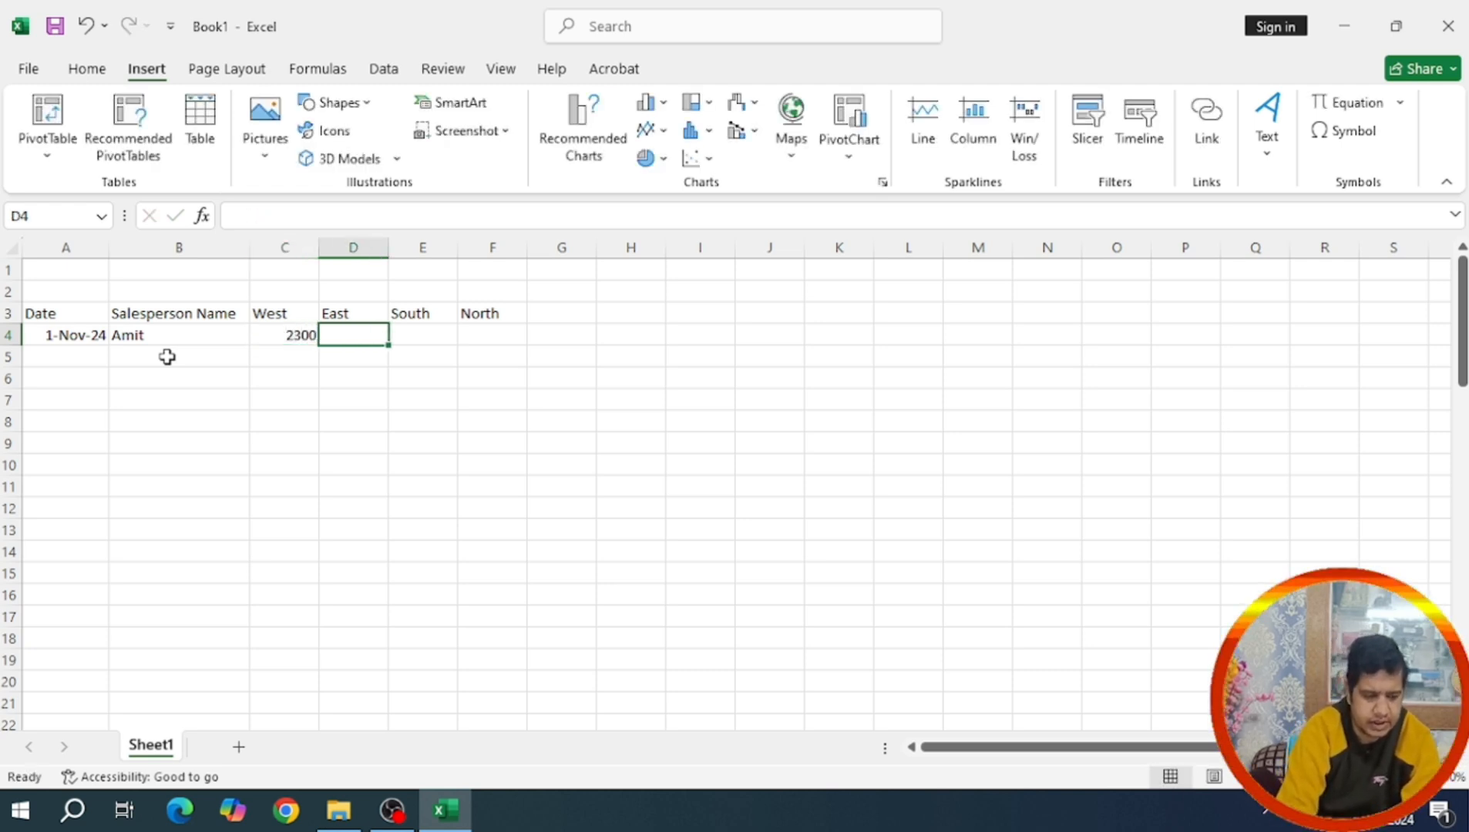
Enter the first salesperson's remaining sales in row 4: East 1200, South 1400 and North 360
{"action": "type", "text": "1200"}
{"action": "key", "text": "Tab"}
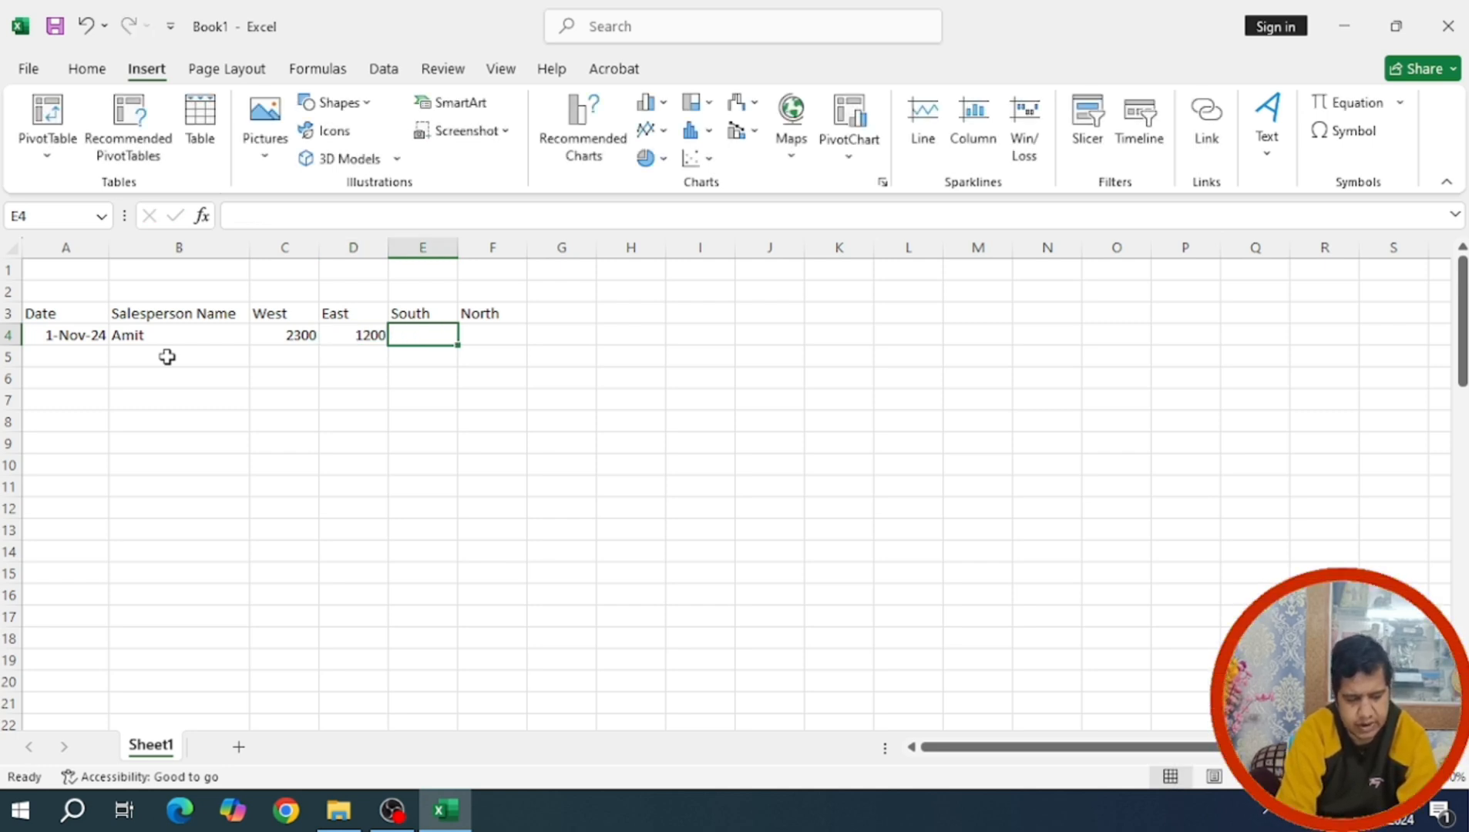
{"action": "type", "text": "1400"}
{"action": "key", "text": "Tab"}
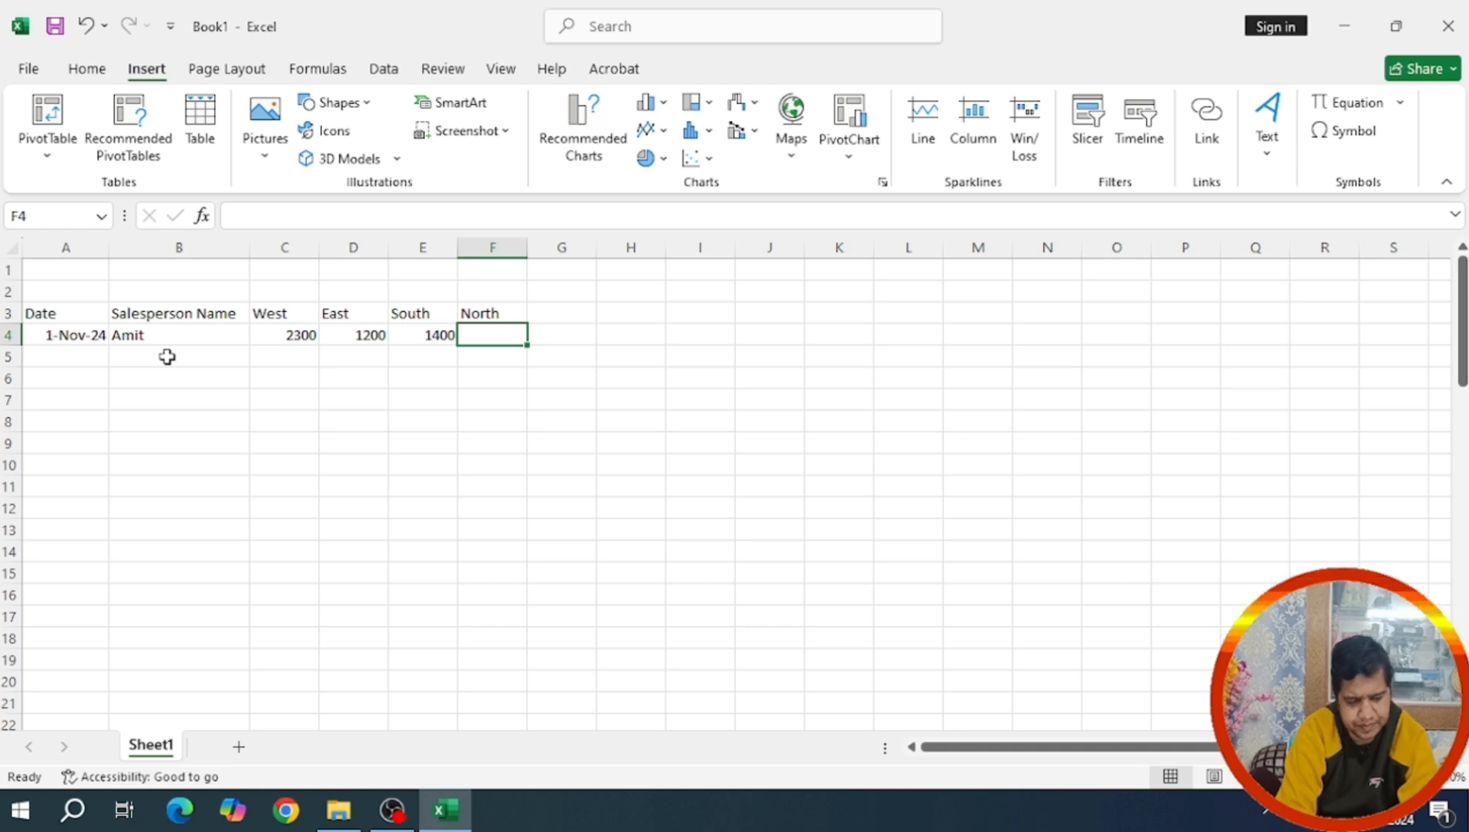
{"action": "type", "text": "360"}
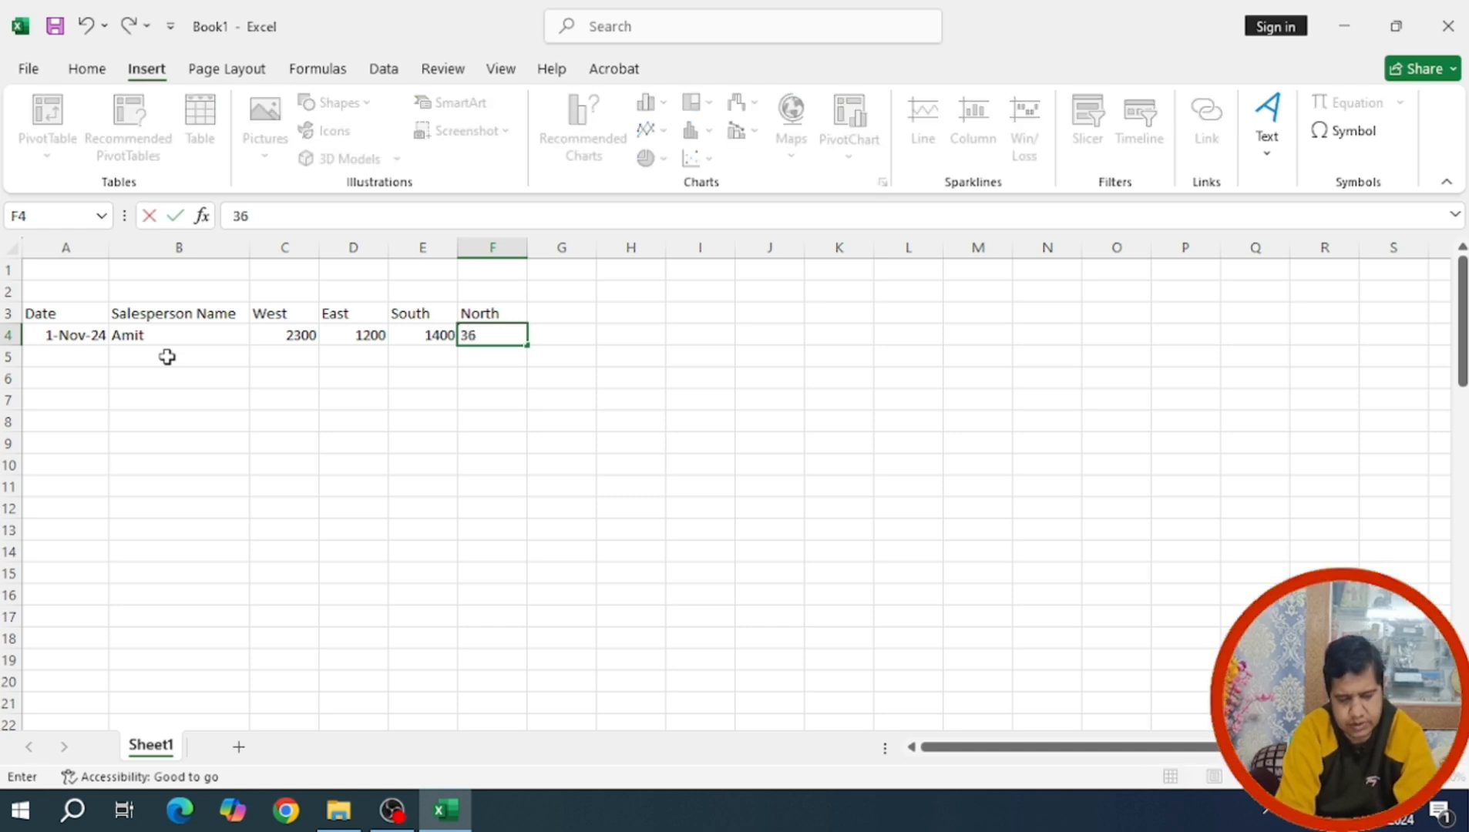
{"action": "key", "text": "Return"}
Copy the date from cell A4 into A5 for the second sales record
{"action": "key", "text": "Left"}
{"action": "key", "text": "Left"}
{"action": "key", "text": "Left"}
{"action": "key", "text": "Left"}
{"action": "key", "text": "Left"}
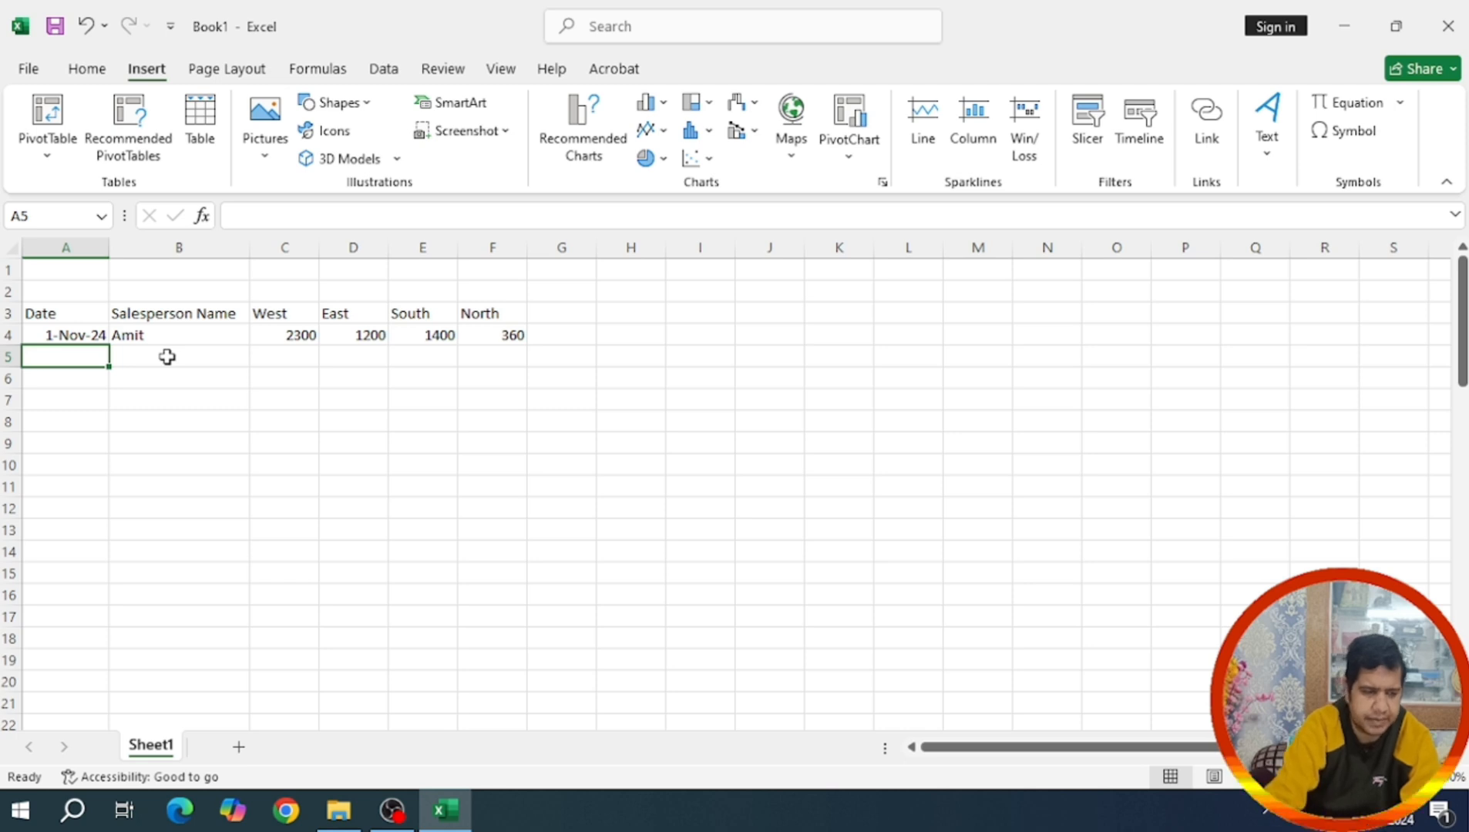
{"action": "left_click_drag", "start_coordinate": [86, 318], "coordinate": [84, 335]}
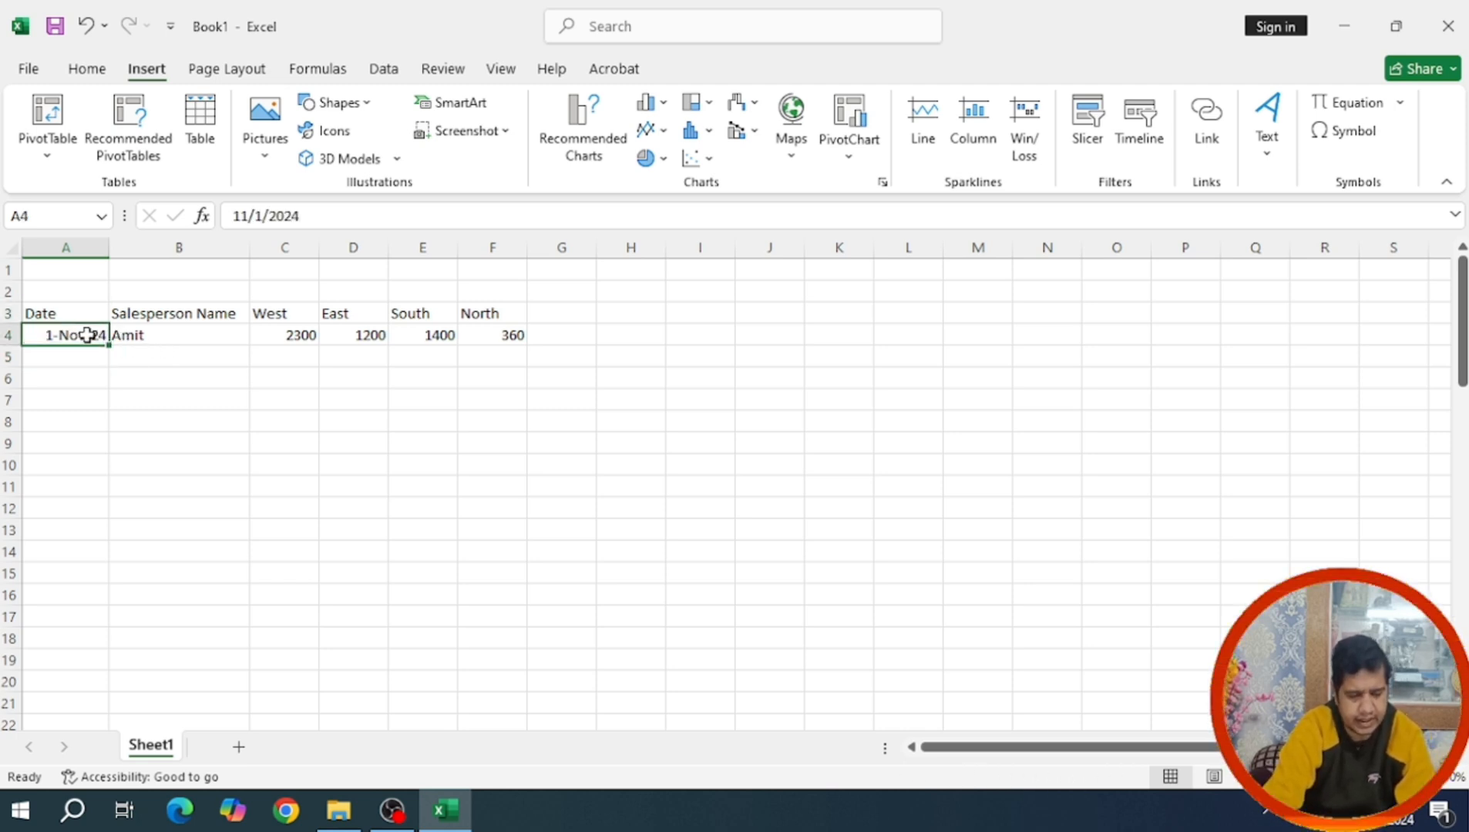
{"action": "key", "text": "ctrl+c"}
{"action": "left_click", "coordinate": [85, 354]}
{"action": "key", "text": "ctrl+v"}
Enter the second salesperson's name in cell B5 and the West sales figure 2354 in C5
{"action": "left_click", "coordinate": [127, 354]}
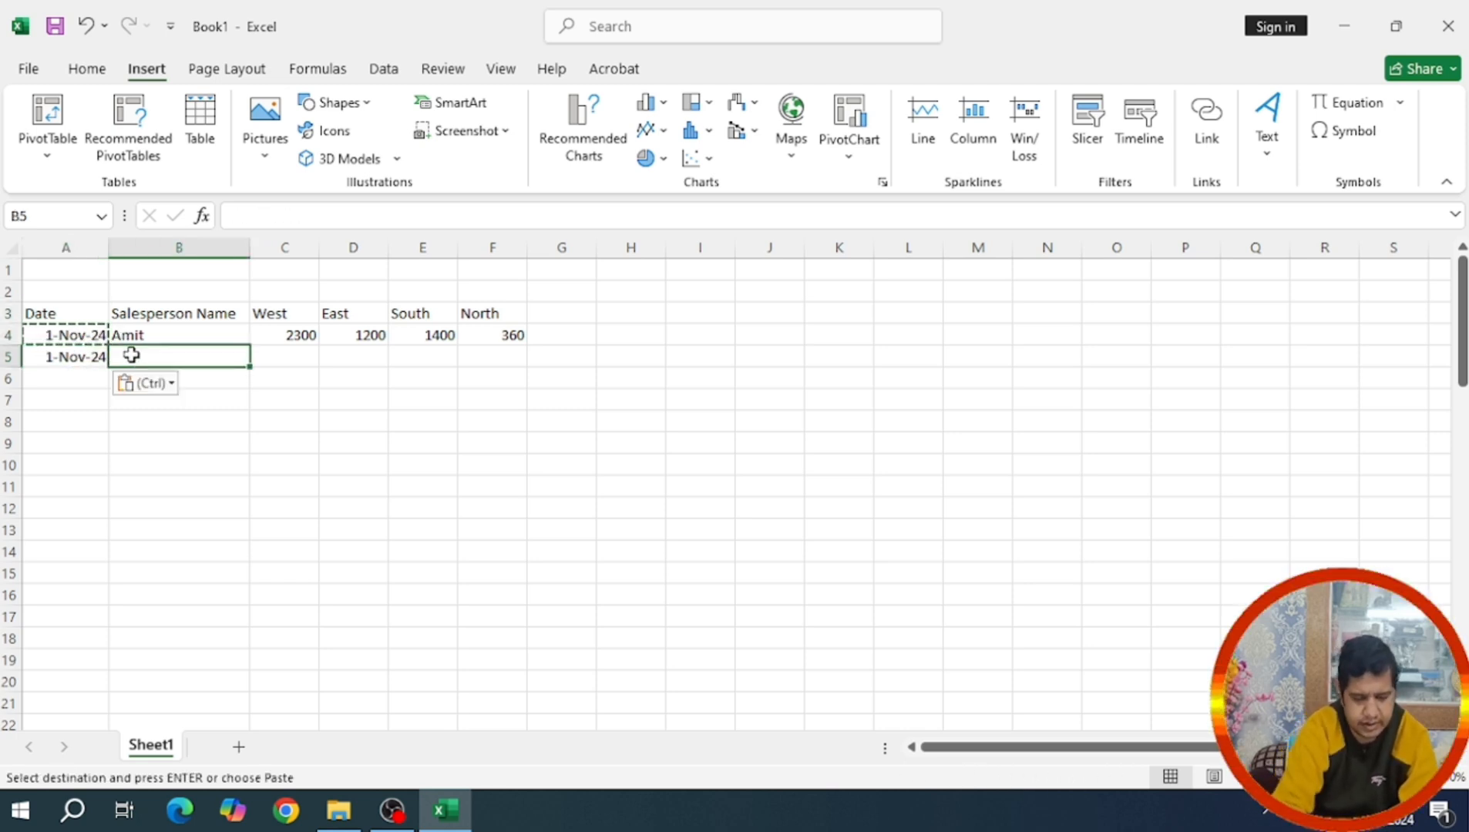
{"action": "type", "text": "Amba"}
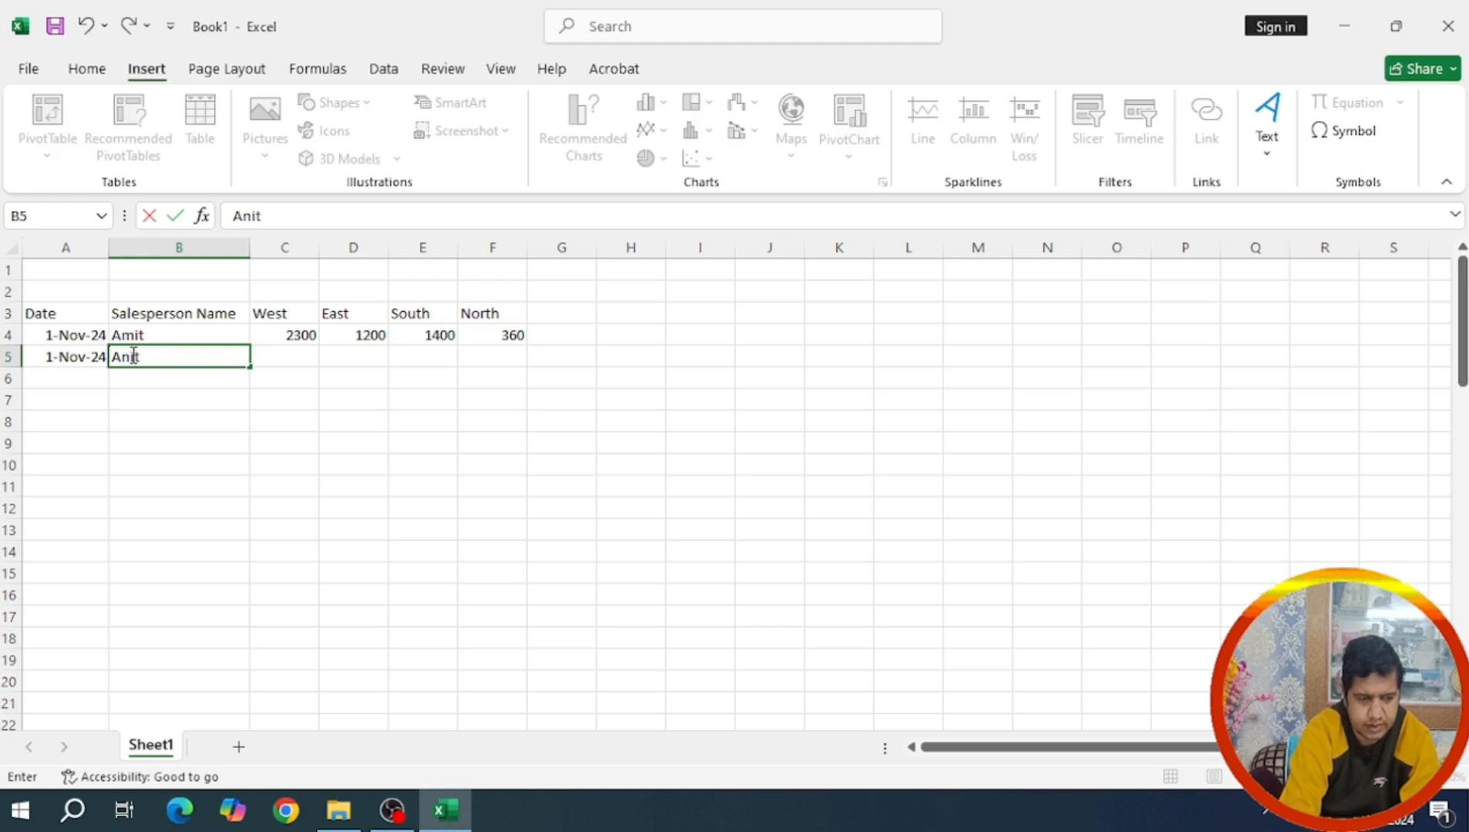
{"action": "key", "text": "Tab"}
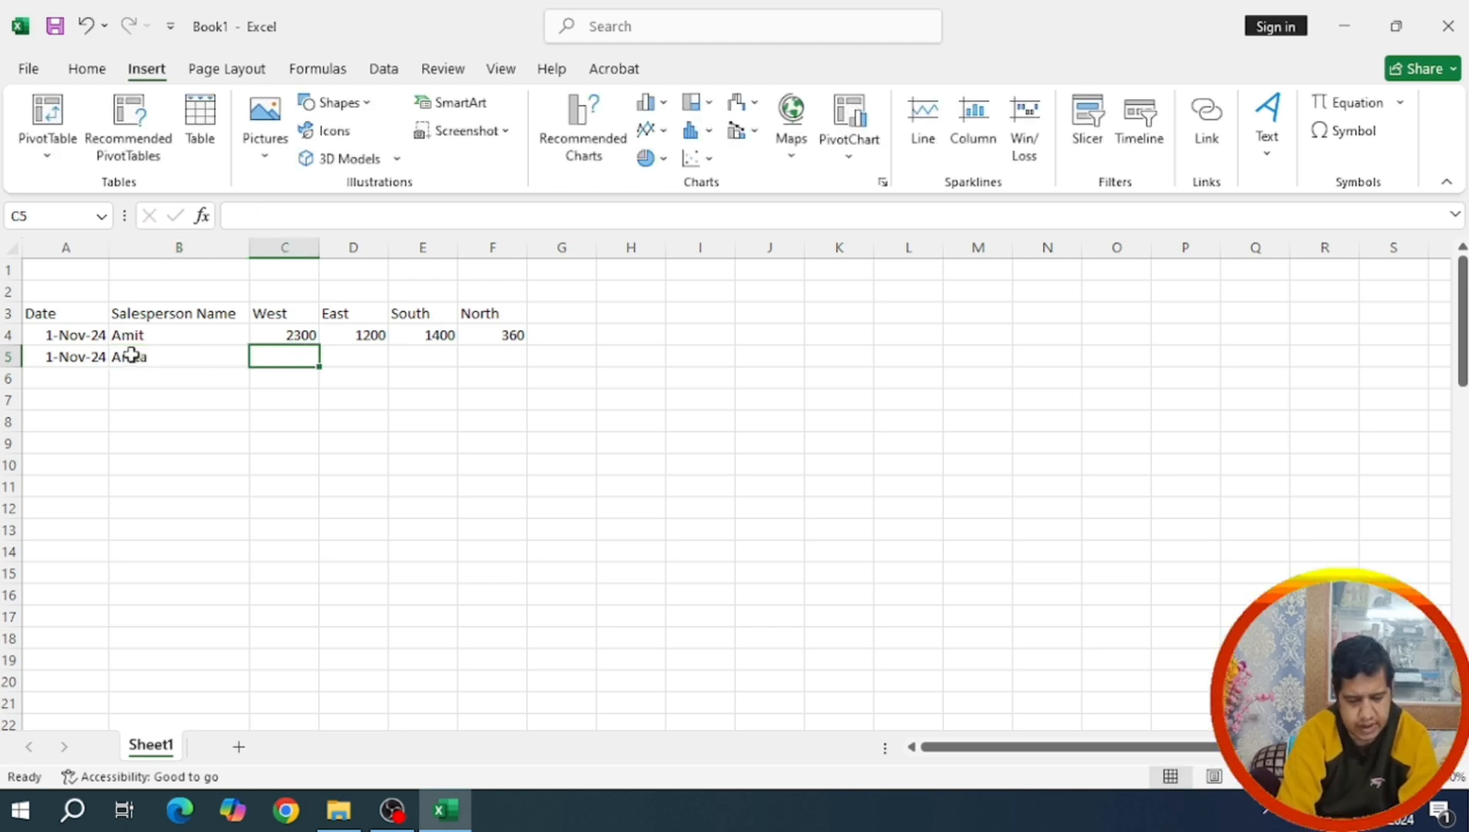
{"action": "type", "text": "235"}
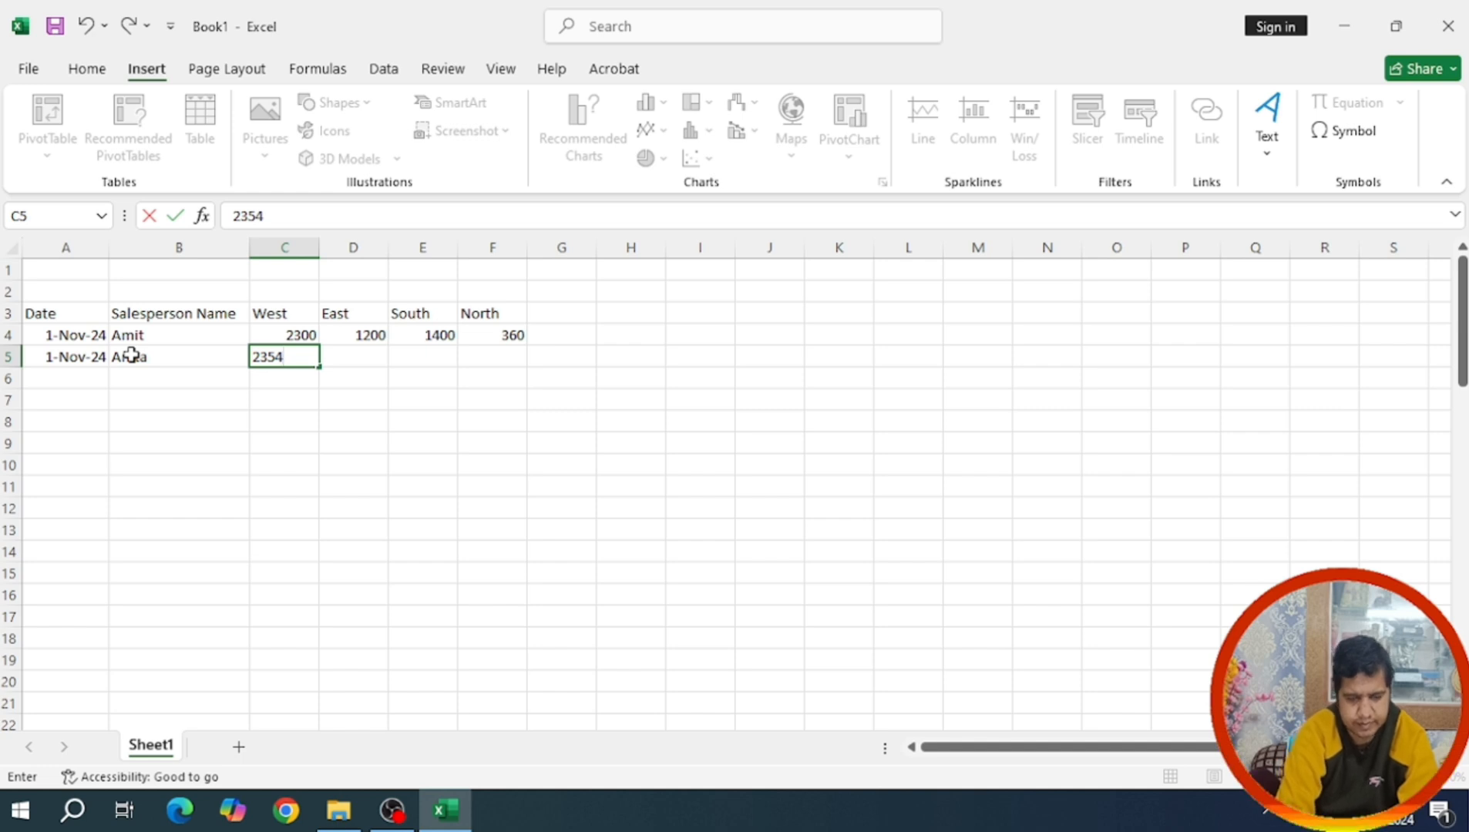
{"action": "type", "text": "4"}
{"action": "key", "text": "Tab"}
Enter the second salesperson's remaining sales in row 5: East 675, South 453 and North 654
{"action": "type", "text": "67"}
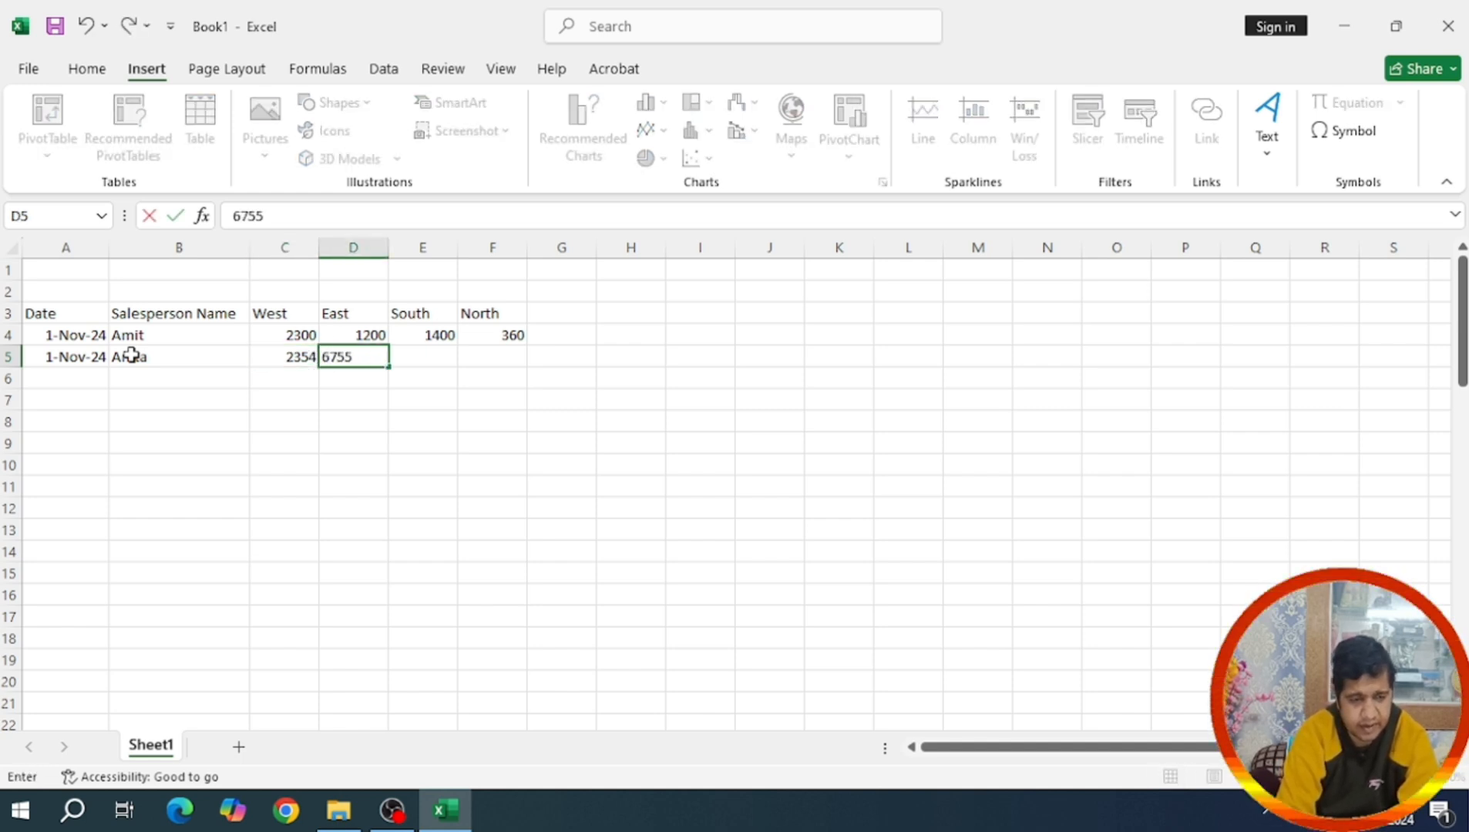
{"action": "key", "text": "Tab"}
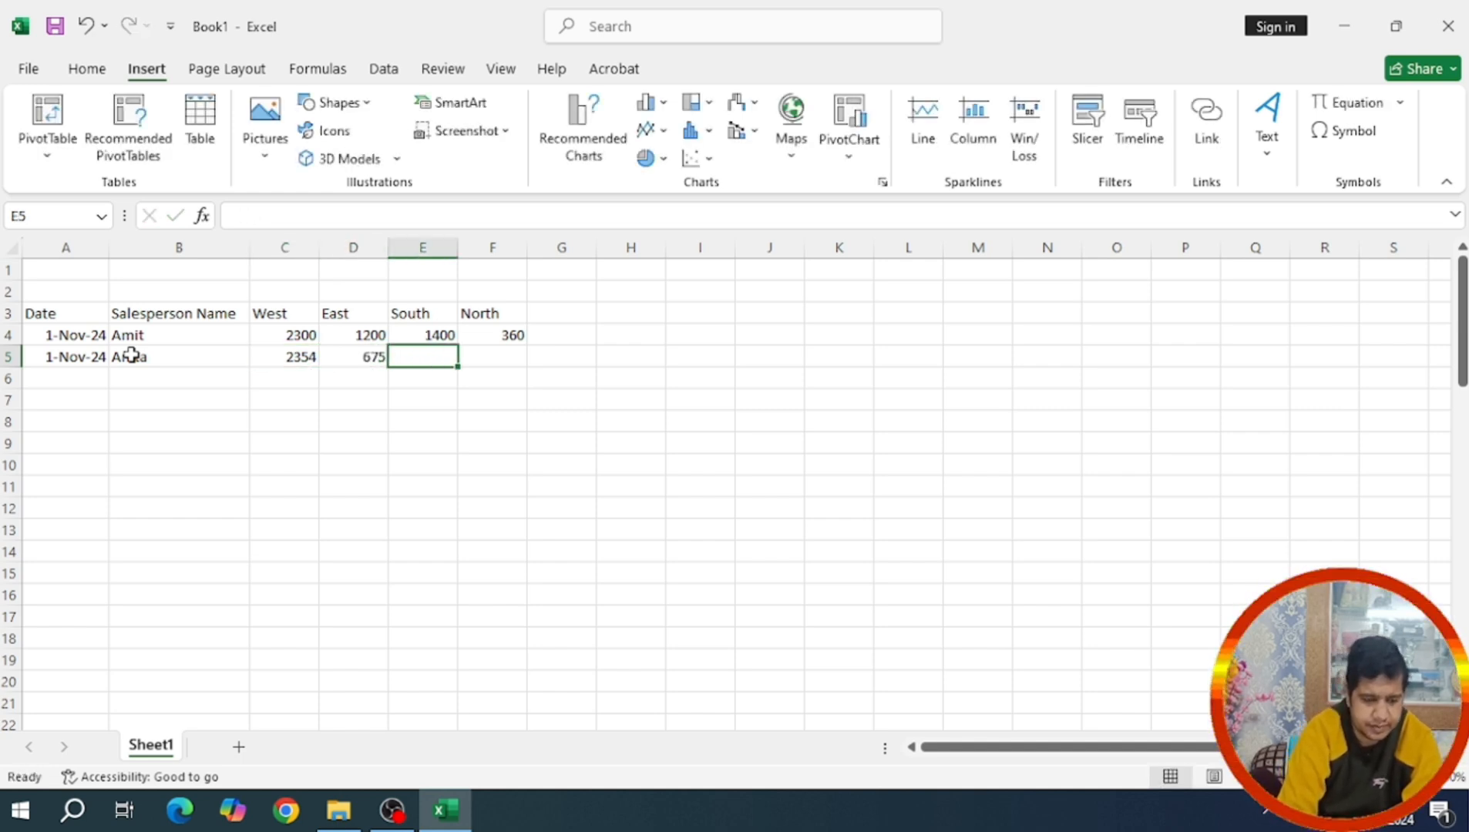
{"action": "type", "text": "34"}
{"action": "key", "text": "Tab"}
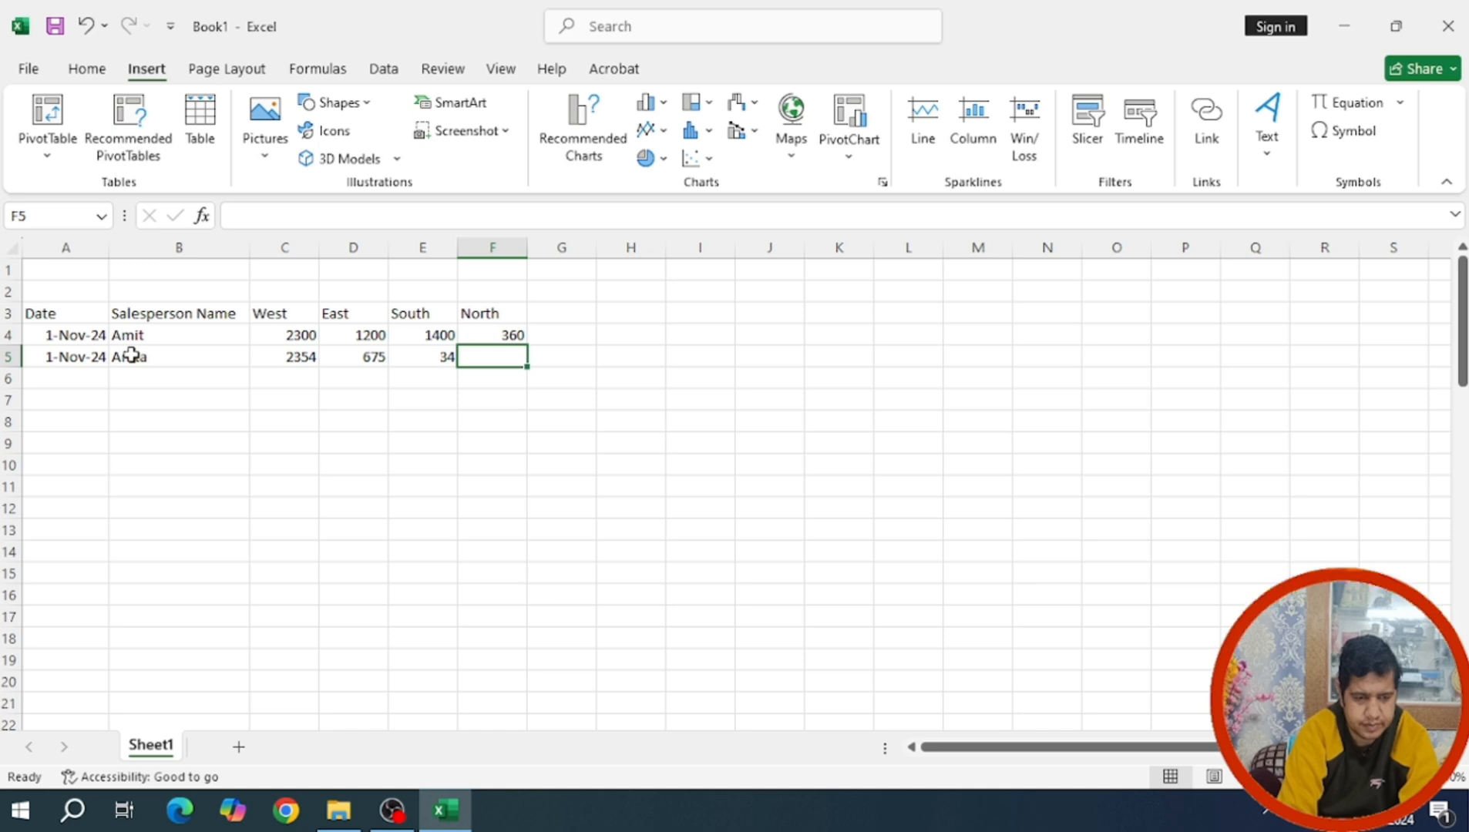
{"action": "key", "text": "Left"}
{"action": "type", "text": "453"}
{"action": "key", "text": "Tab"}
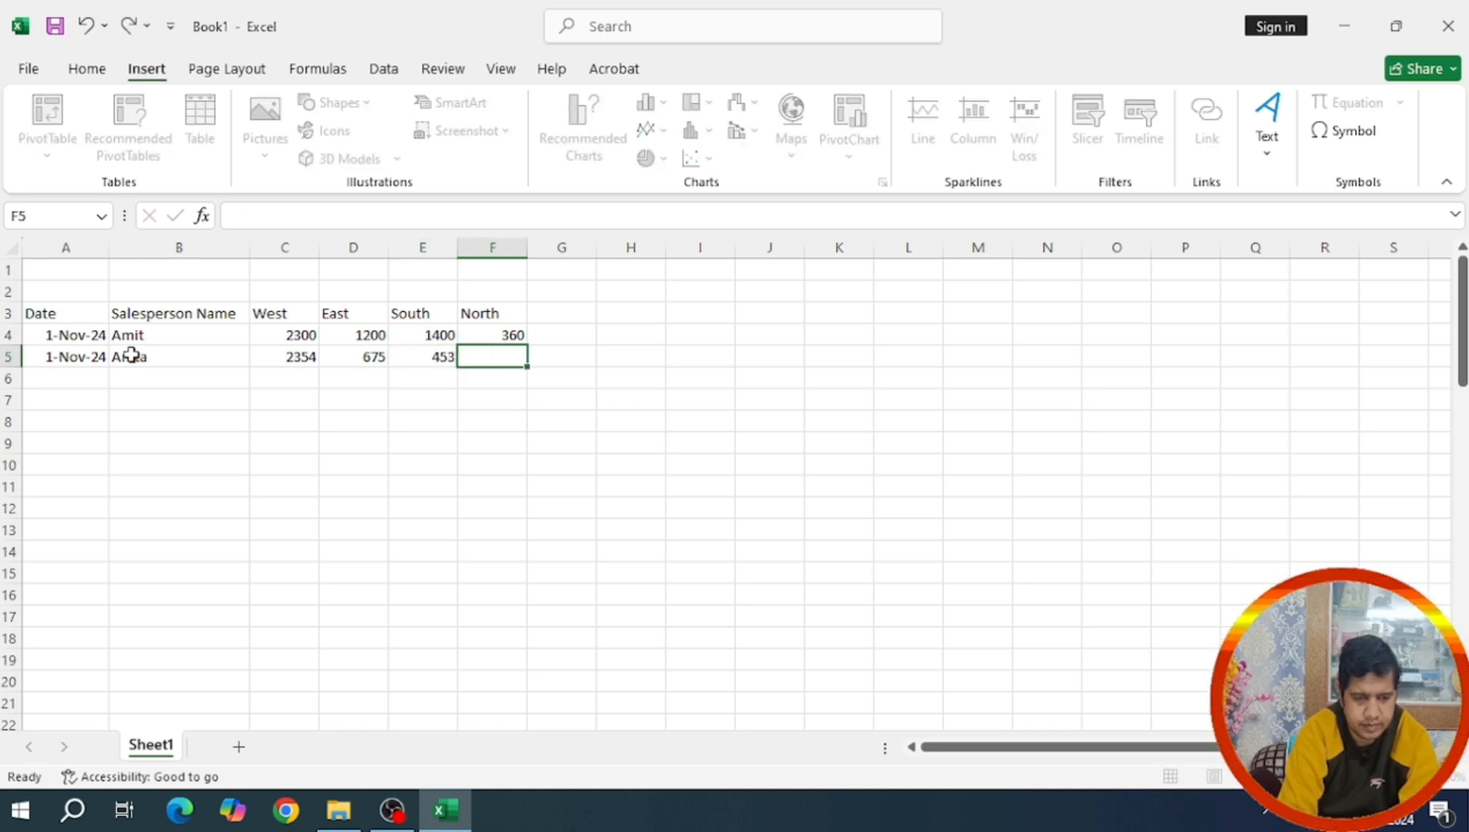
{"action": "type", "text": "654"}
{"action": "key", "text": "Return"}
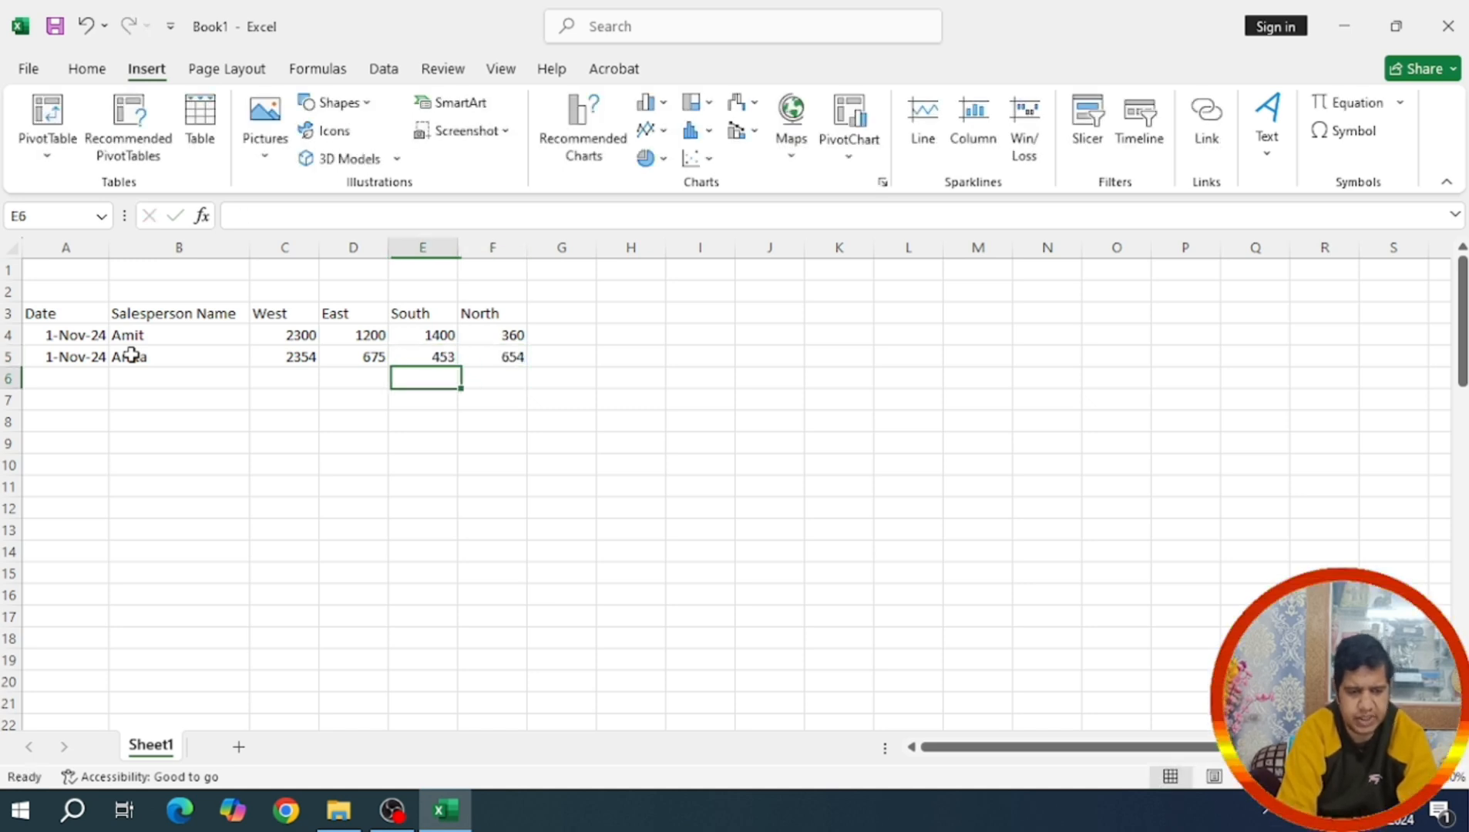
{"action": "key", "text": "Left"}
{"action": "key", "text": "Left"}
{"action": "key", "text": "Left"}
{"action": "key", "text": "Left"}
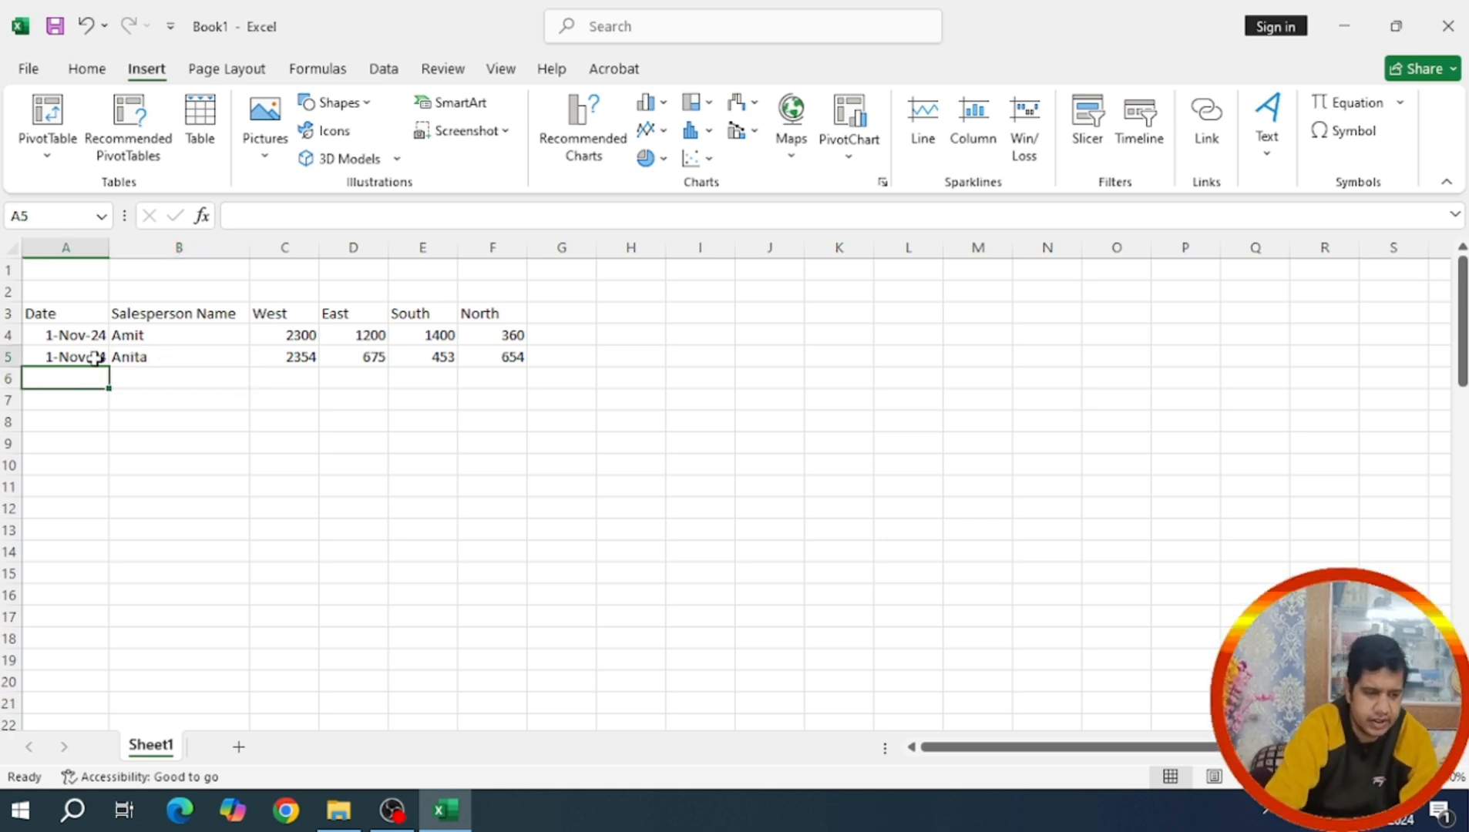
{"action": "left_click", "coordinate": [99, 356]}
{"action": "key", "text": "ctrl+c"}
{"action": "left_click", "coordinate": [100, 380]}
{"action": "key", "text": "ctrl+v"}
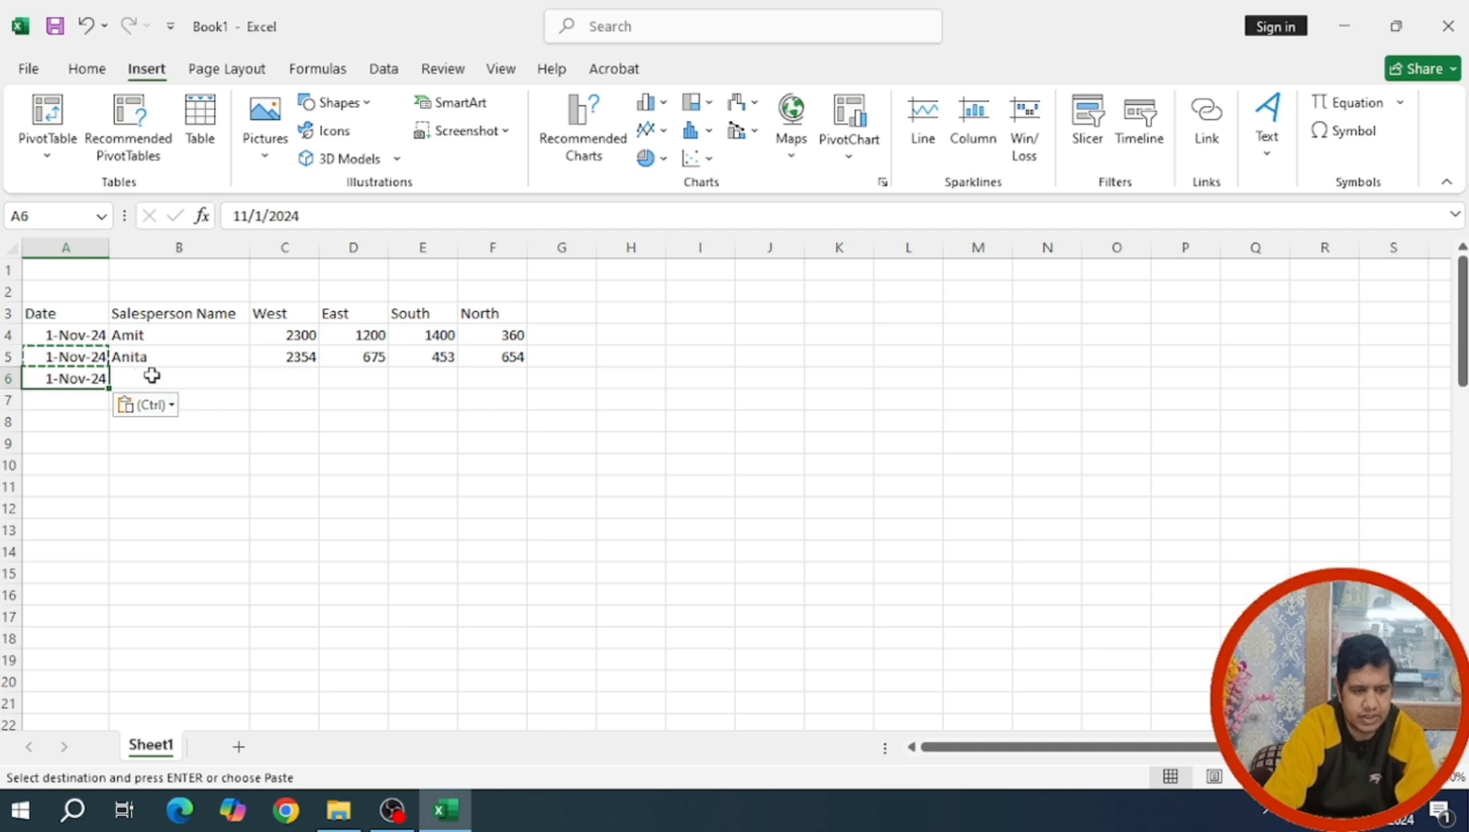
{"action": "left_click", "coordinate": [151, 376]}
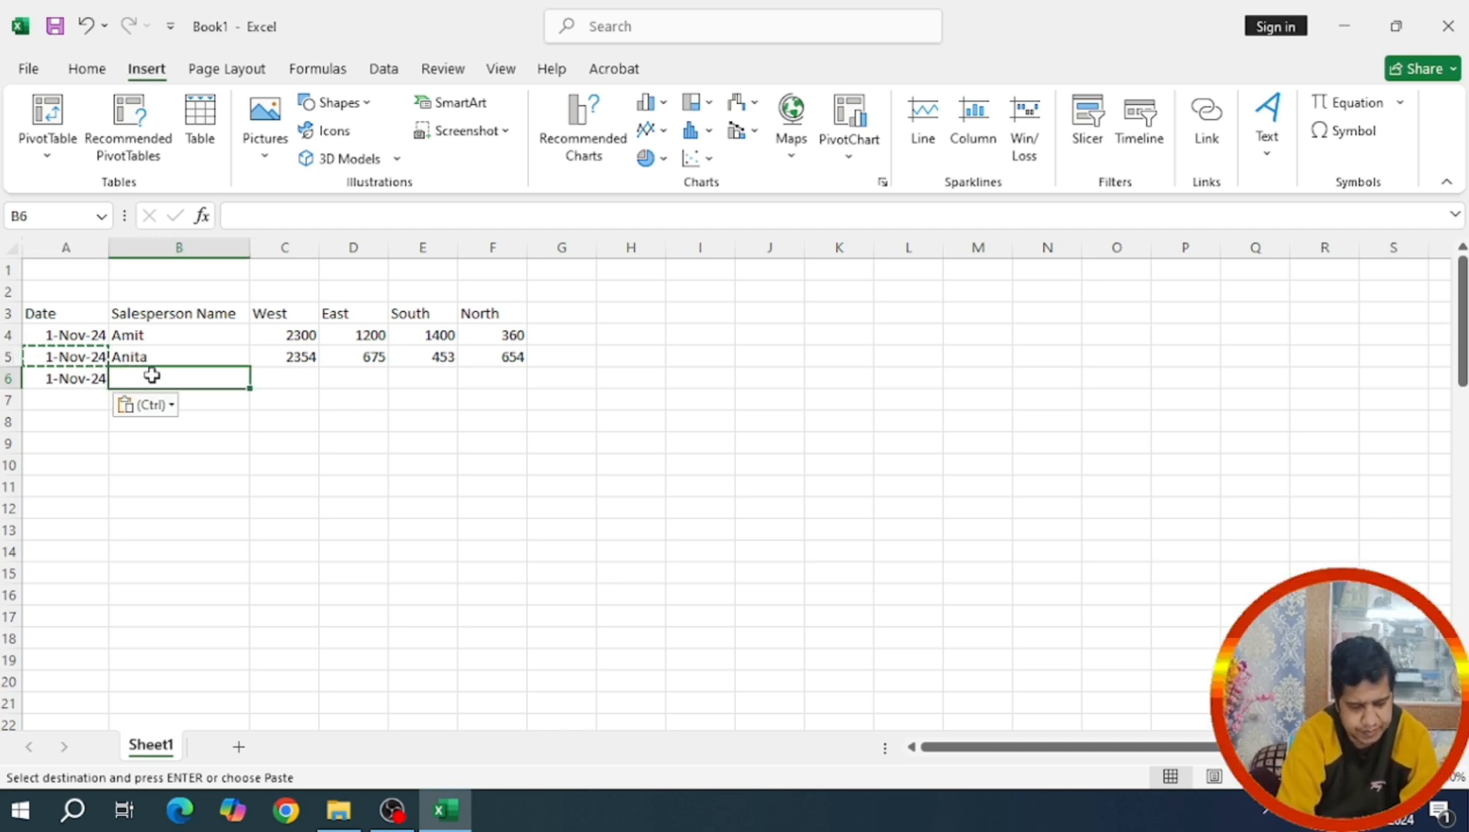
{"action": "left_click", "coordinate": [69, 379]}
{"action": "key", "text": "Delete"}
Copy the date from cell A5 into A6 for the third sales record
{"action": "key", "text": "Up"}
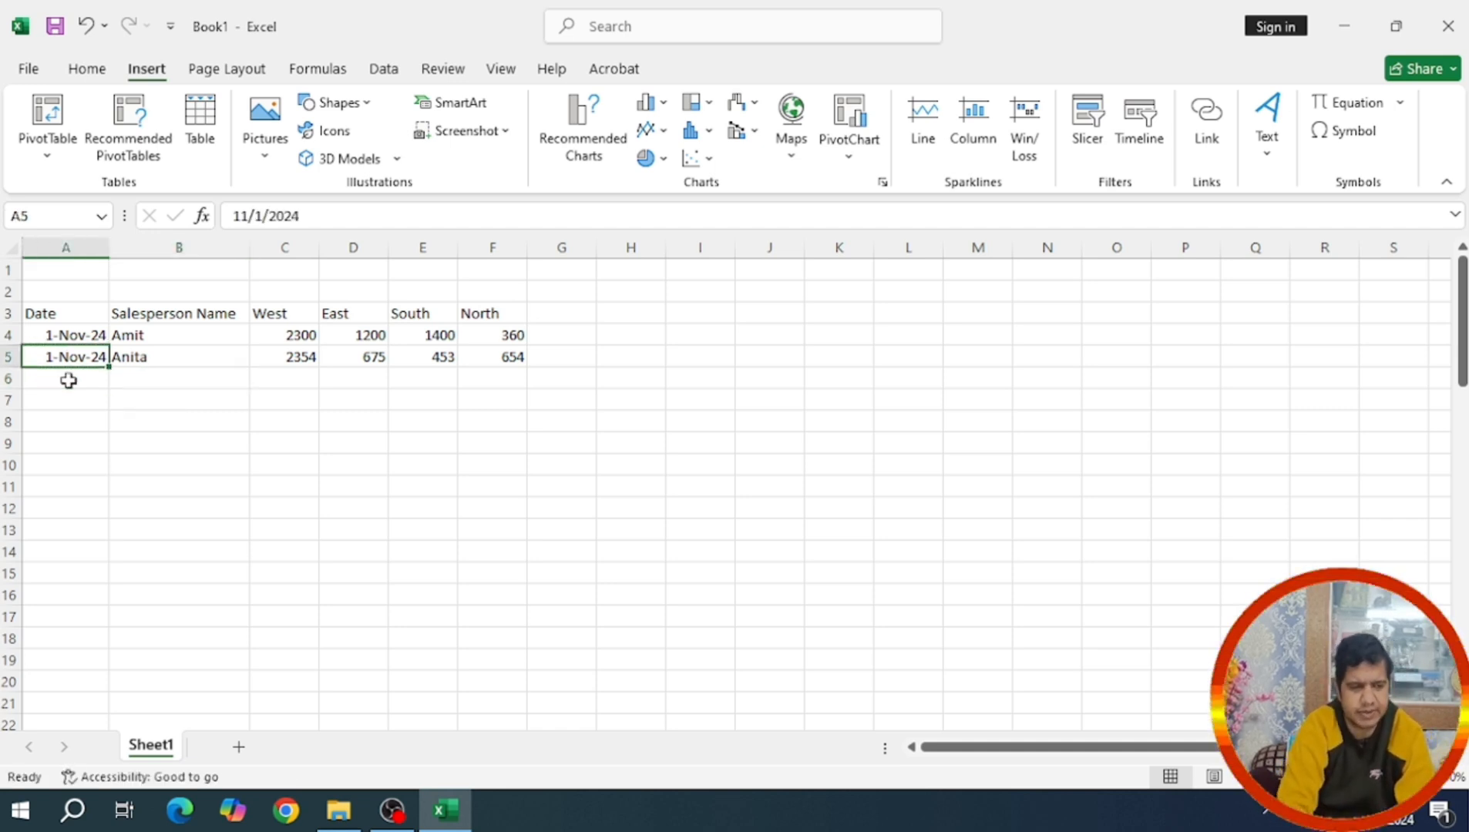
{"action": "key", "text": "ctrl+c"}
{"action": "left_click", "coordinate": [69, 380]}
{"action": "key", "text": "ctrl+v"}
Enter the third salesperson's name in cell B6 and the West sales figure 432 in C6
{"action": "key", "text": "Right"}
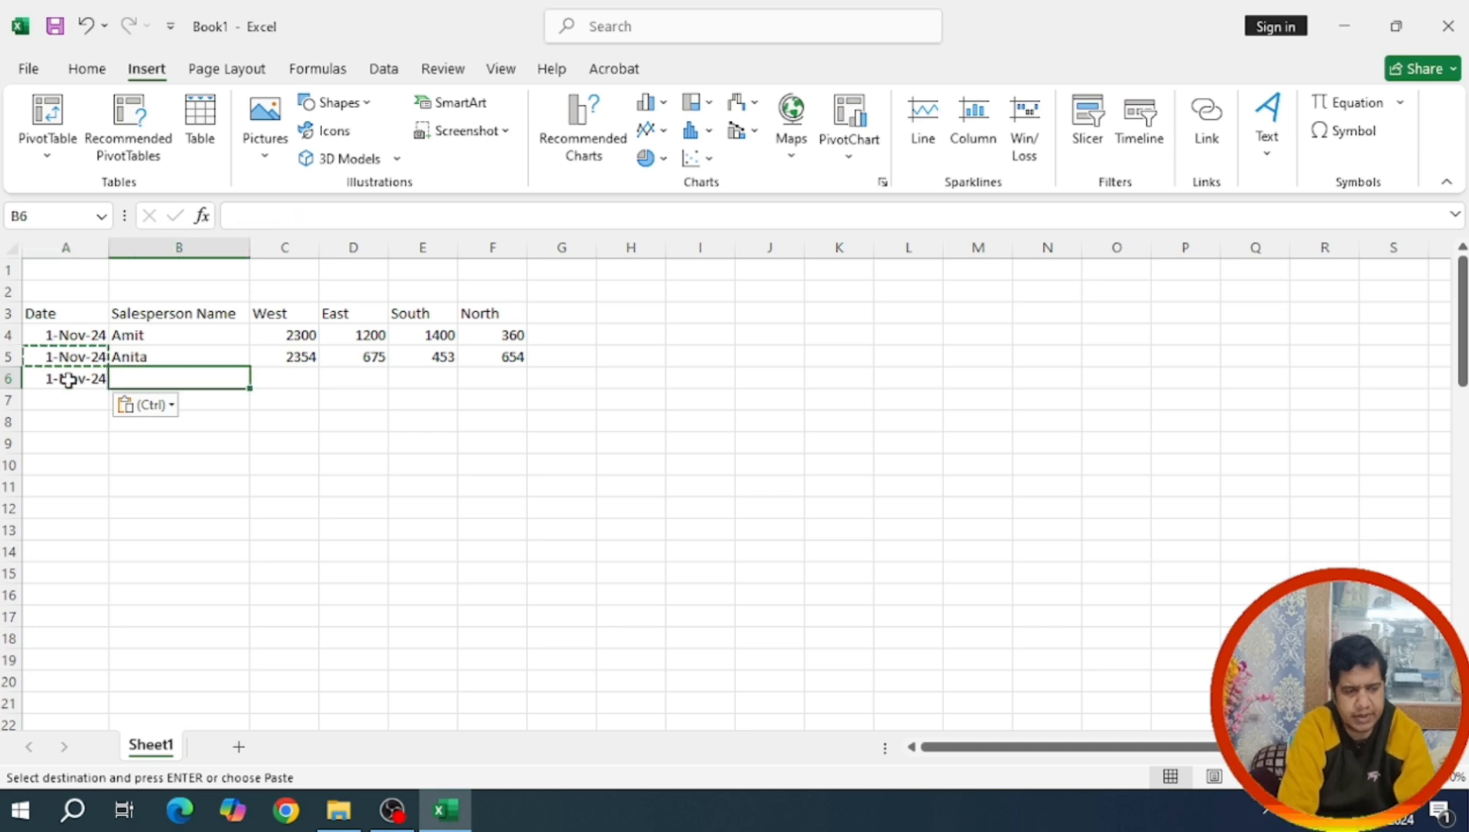
{"action": "type", "text": "MAn"}
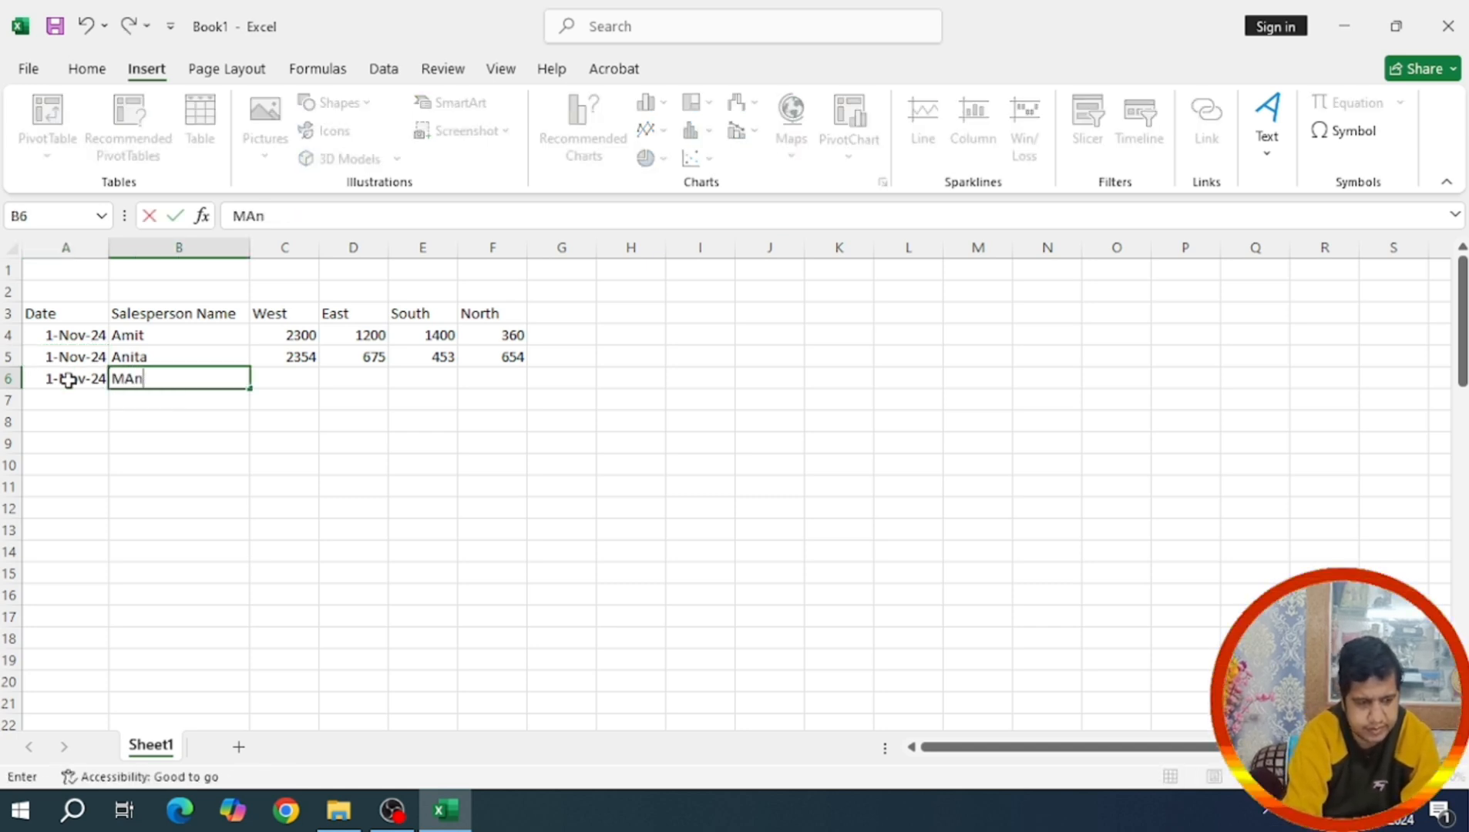
{"action": "type", "text": "iiis"}
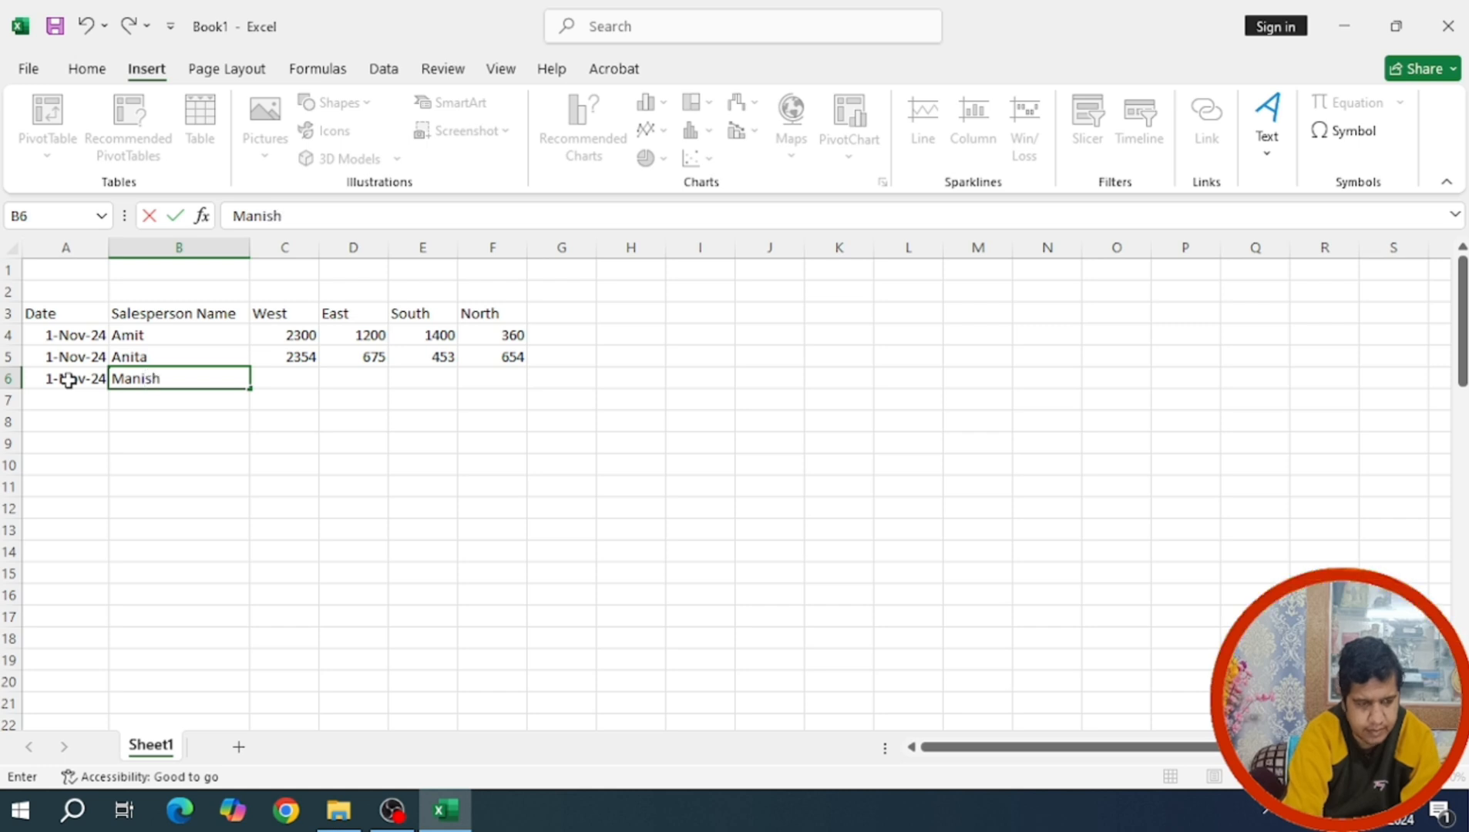
{"action": "key", "text": "Tab"}
{"action": "type", "text": "432"}
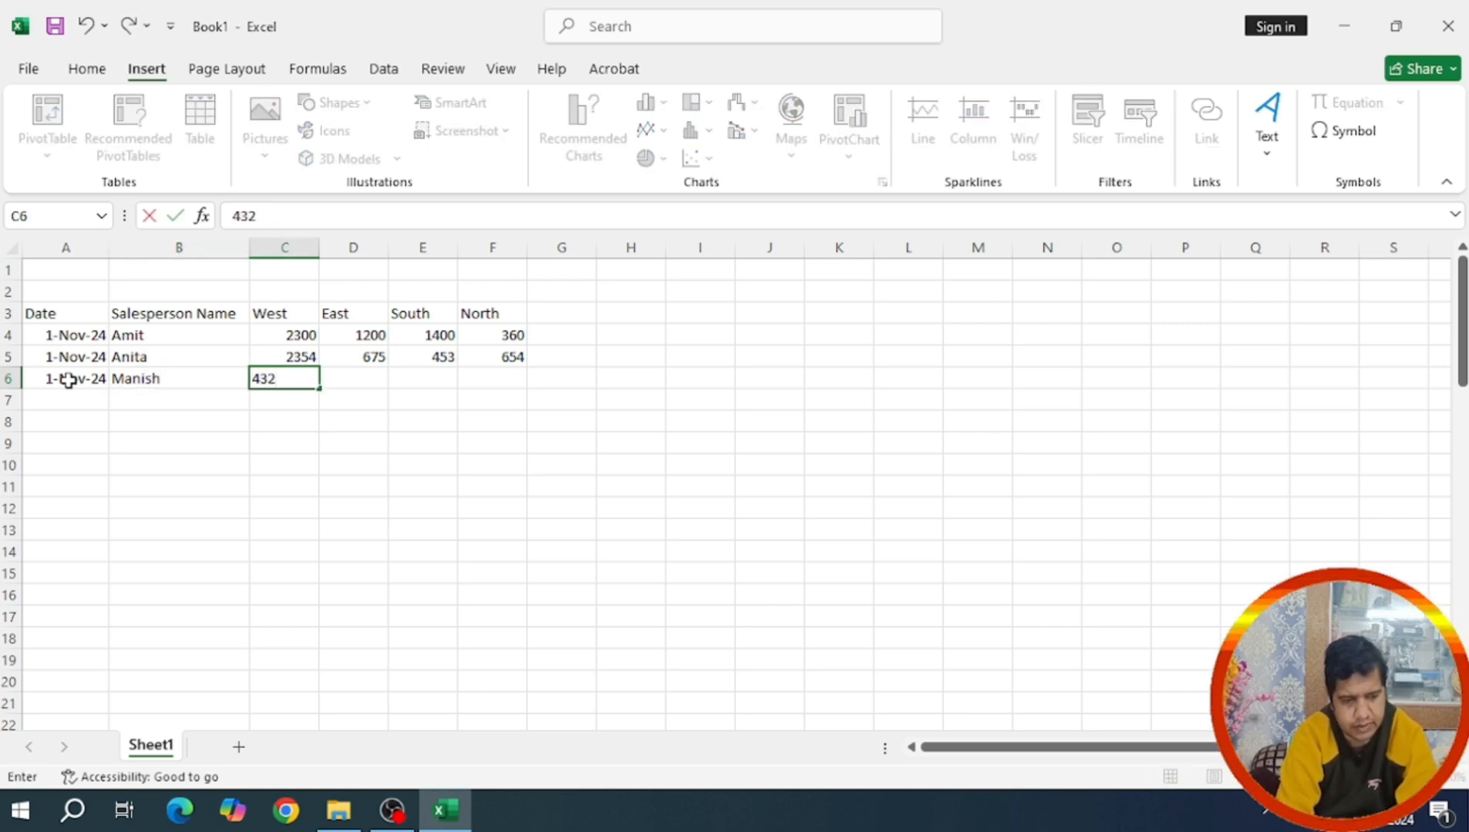
Enter the third salesperson's remaining sales in row 6: East 545, South 767 and North 0
{"action": "key", "text": "Tab"}
{"action": "type", "text": "545"}
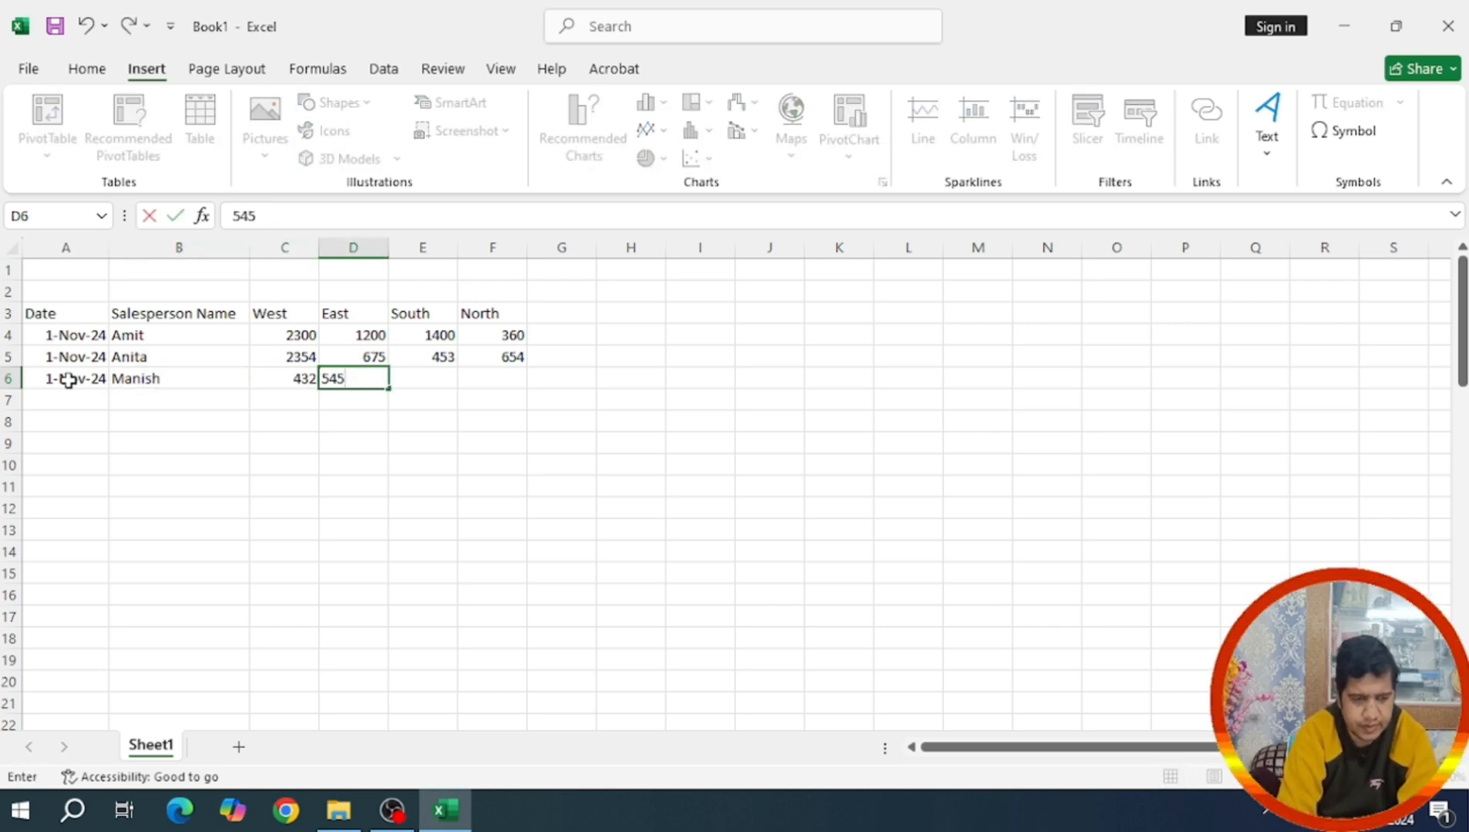
{"action": "key", "text": "Tab"}
{"action": "type", "text": "767"}
{"action": "key", "text": "Tab"}
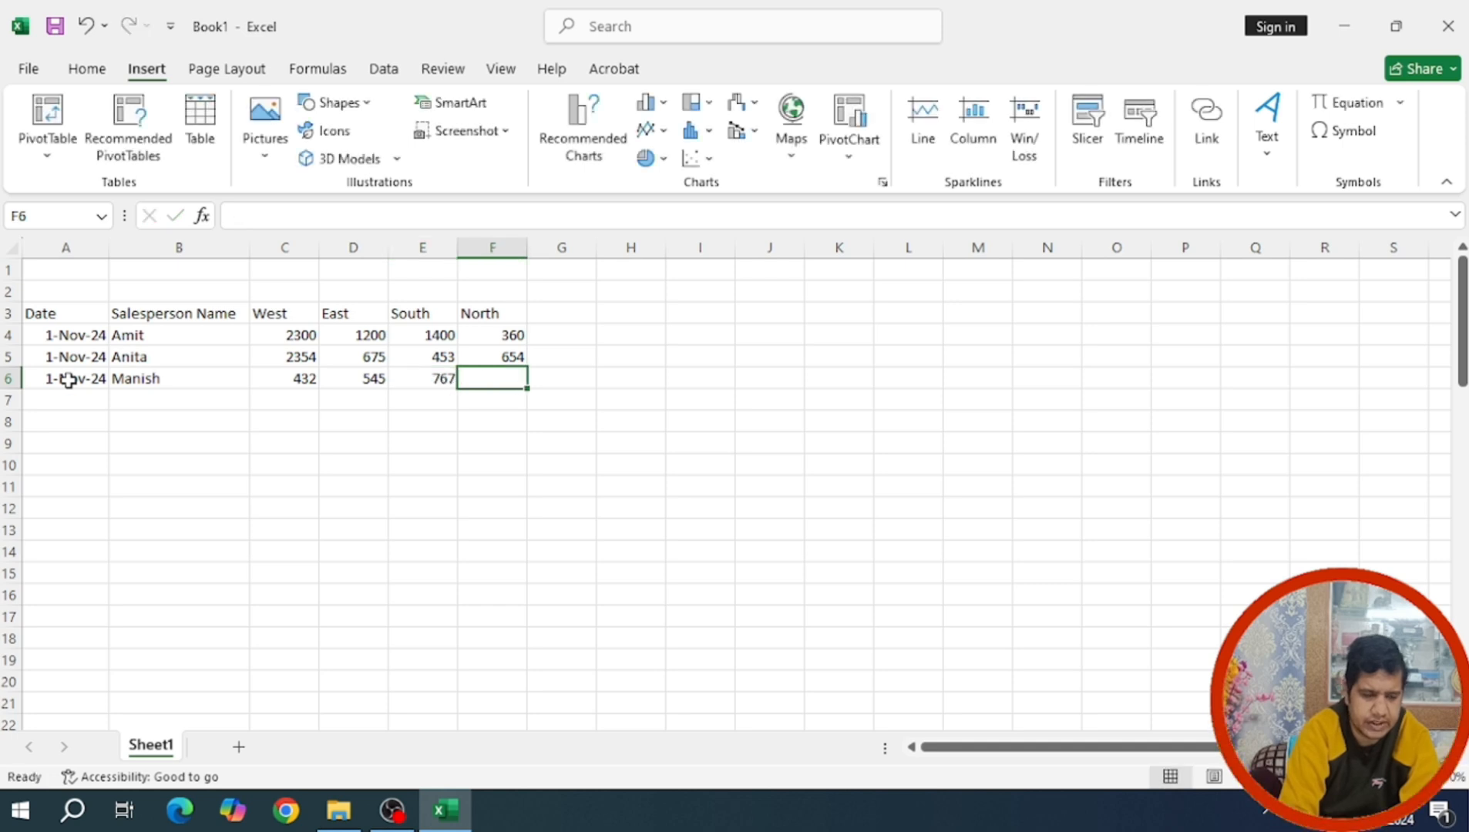
{"action": "type", "text": "0"}
Copy the date from cell A6 into A7 for the fourth sales record
{"action": "key", "text": "Down"}
{"action": "key", "text": "Left"}
{"action": "key", "text": "Left"}
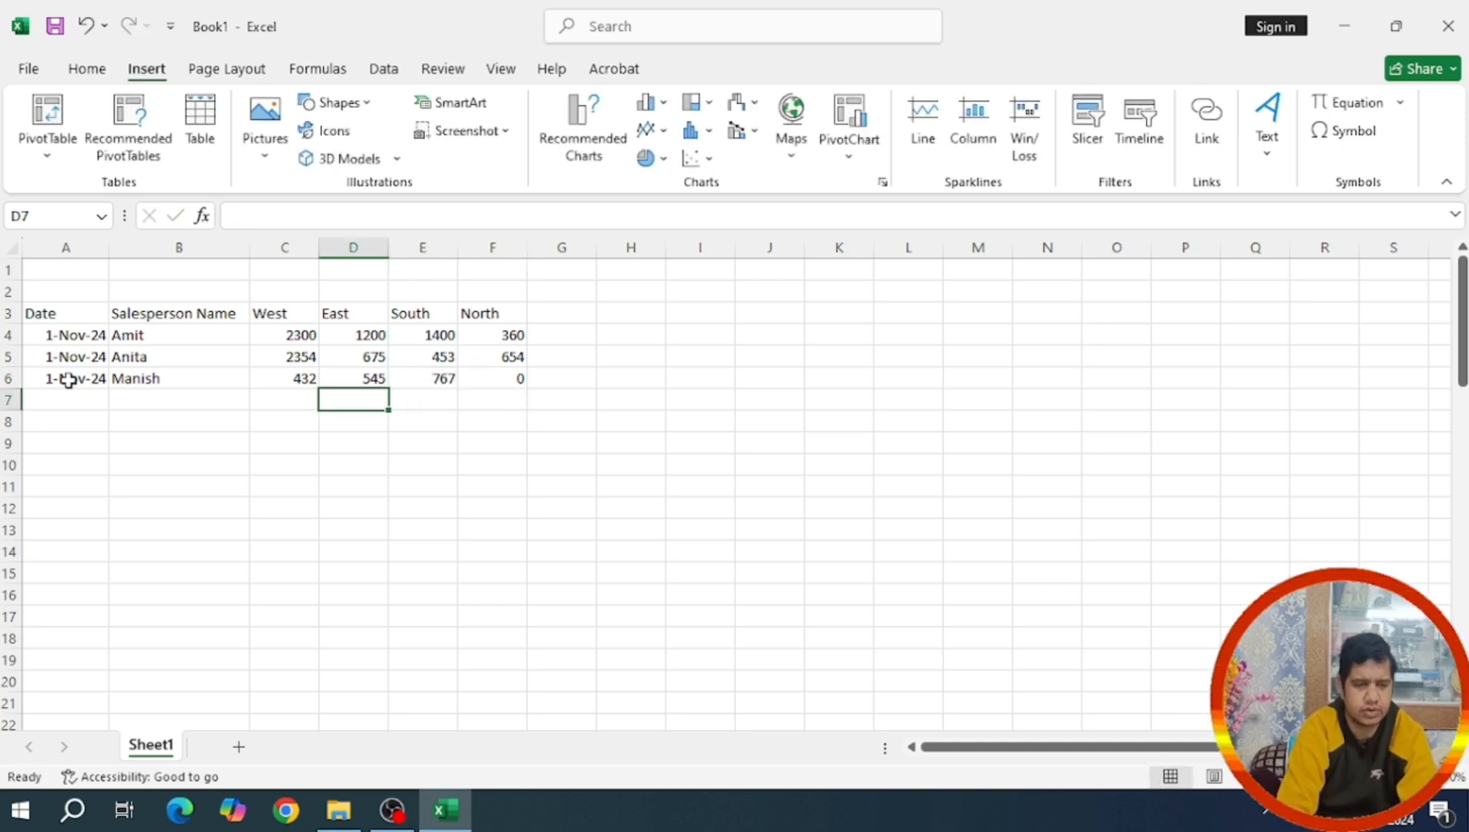
{"action": "key", "text": "Left"}
{"action": "key", "text": "Left"}
{"action": "key", "text": "Left"}
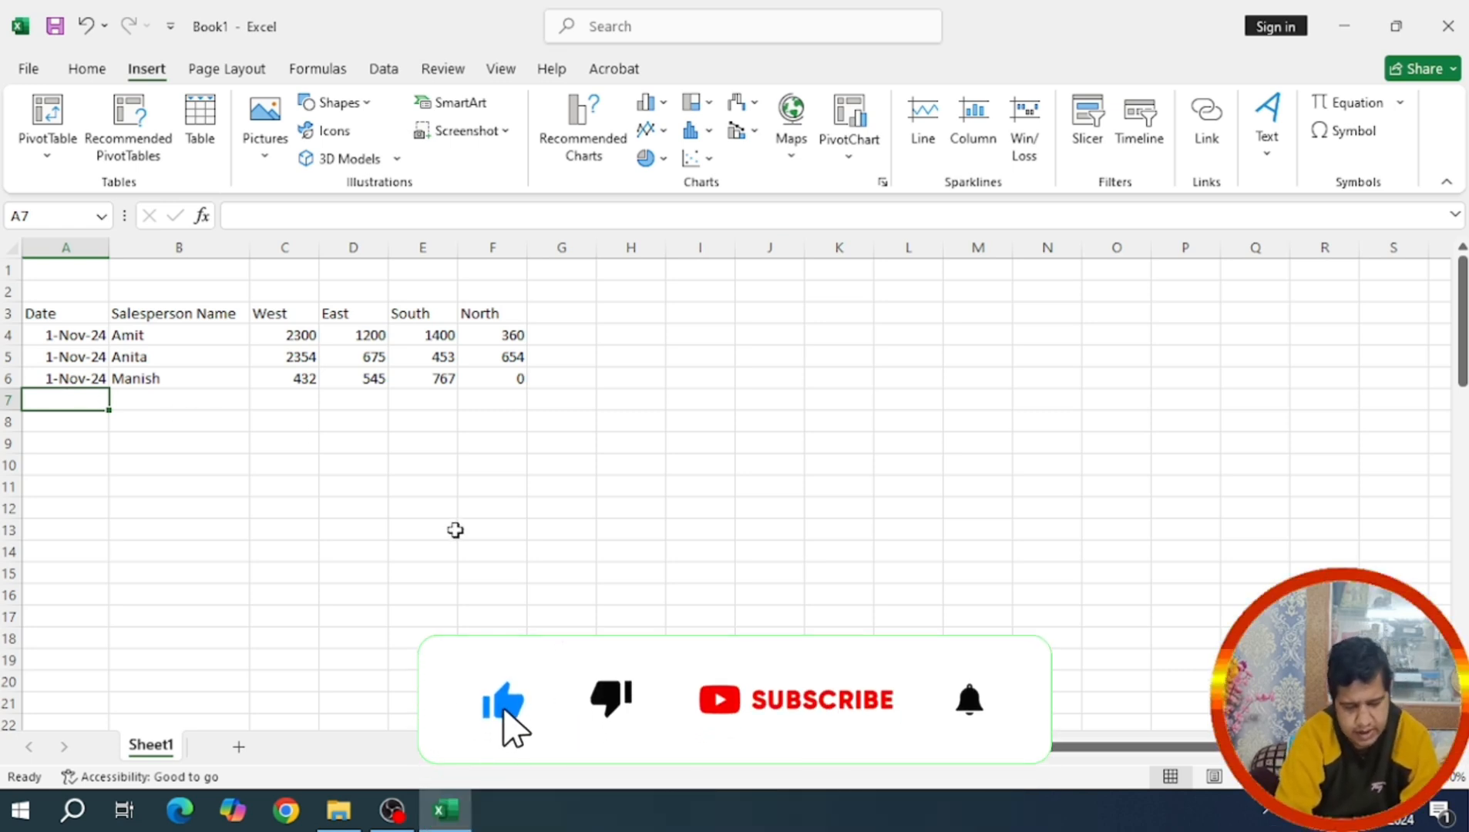
{"action": "left_click", "coordinate": [89, 379]}
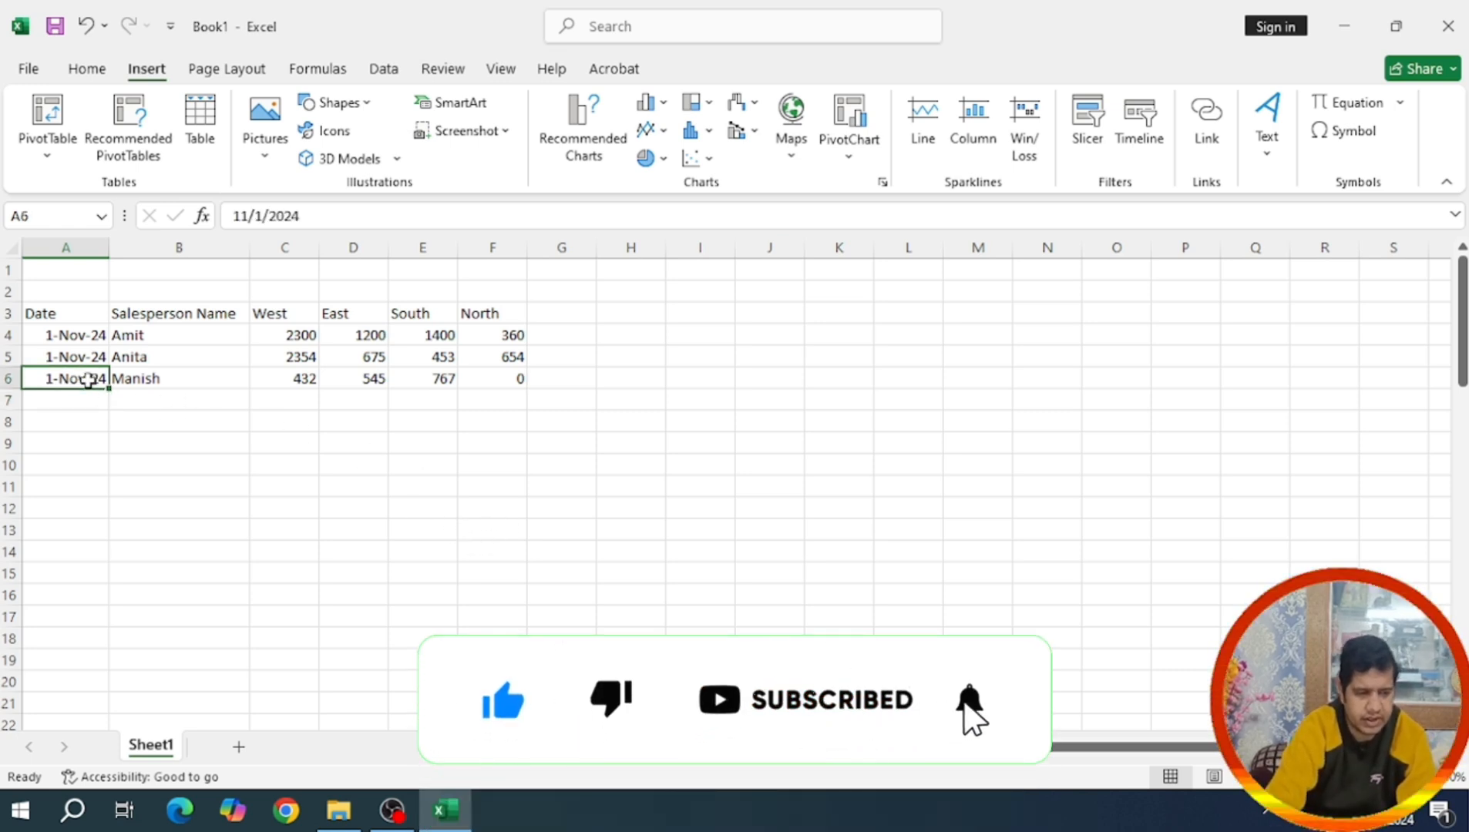
{"action": "key", "text": "ctrl+c"}
{"action": "left_click", "coordinate": [94, 400]}
{"action": "key", "text": "ctrl+v"}
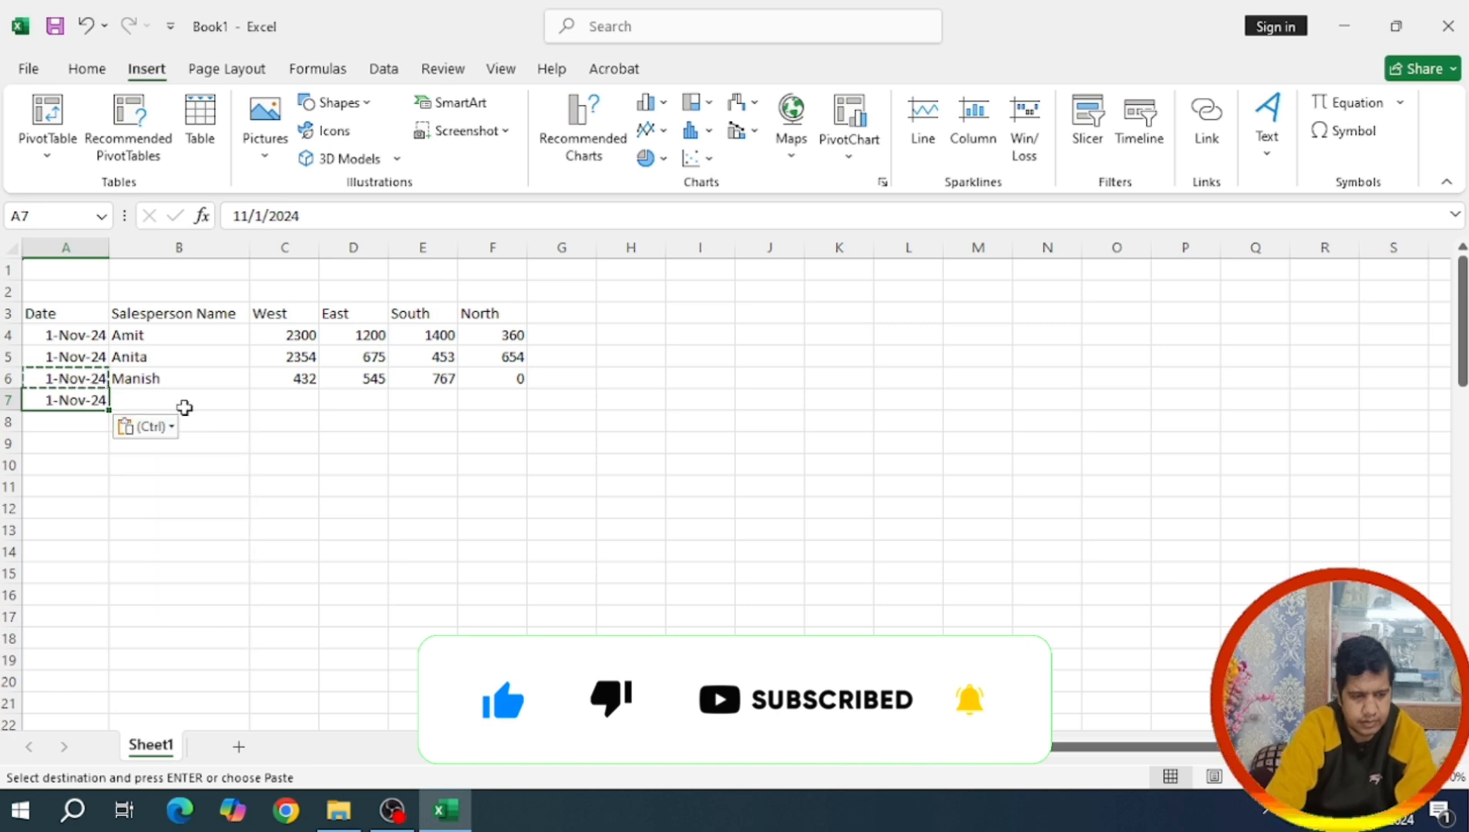
Enter the fourth salesperson's name in cell B7 and the West sales figure 4535 in C7
{"action": "left_click", "coordinate": [184, 407]}
{"action": "type", "text": "Poo"}
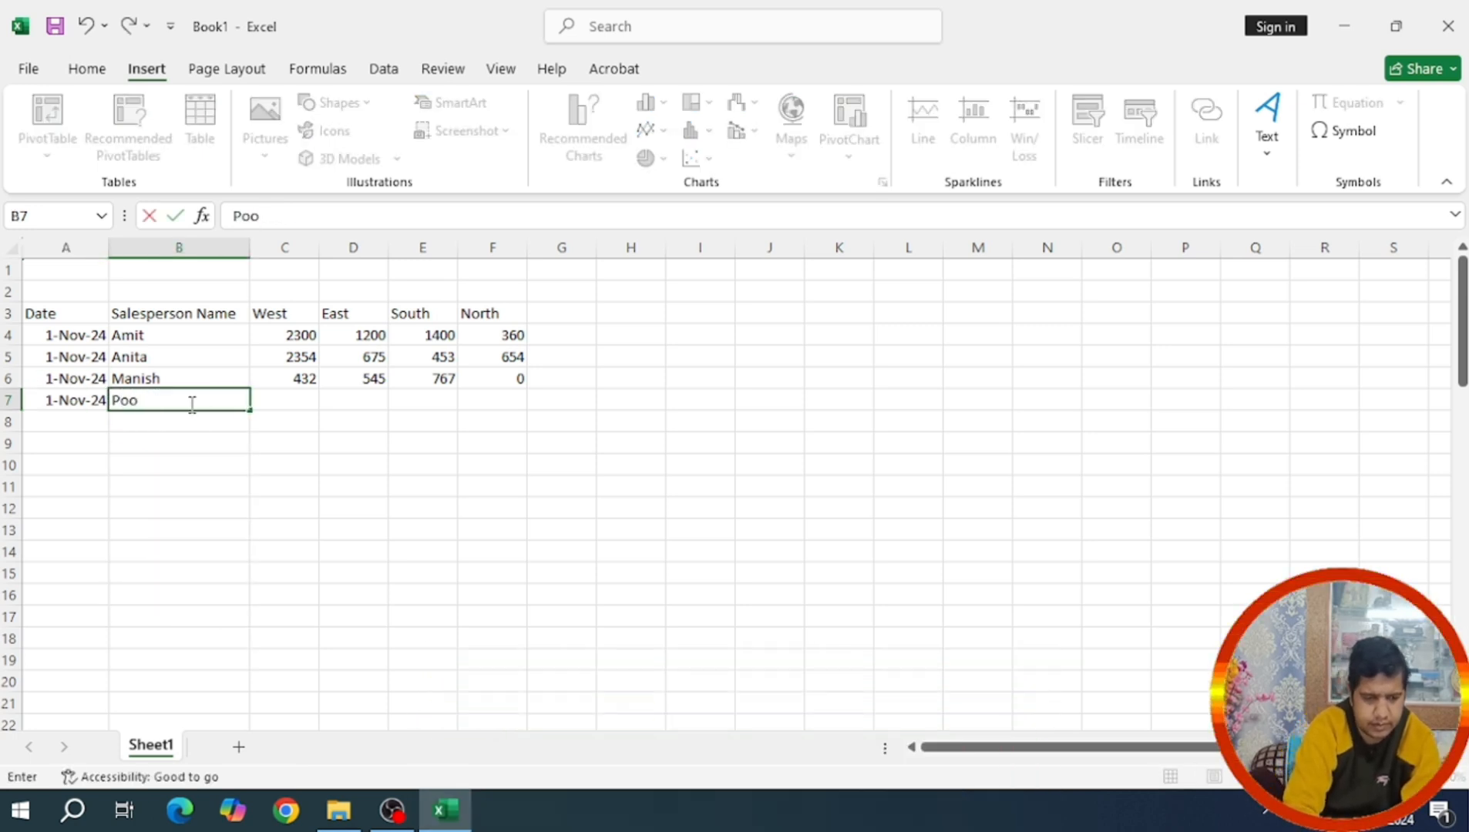
{"action": "type", "text": "ja"}
{"action": "key", "text": "Tab"}
{"action": "type", "text": "4535"}
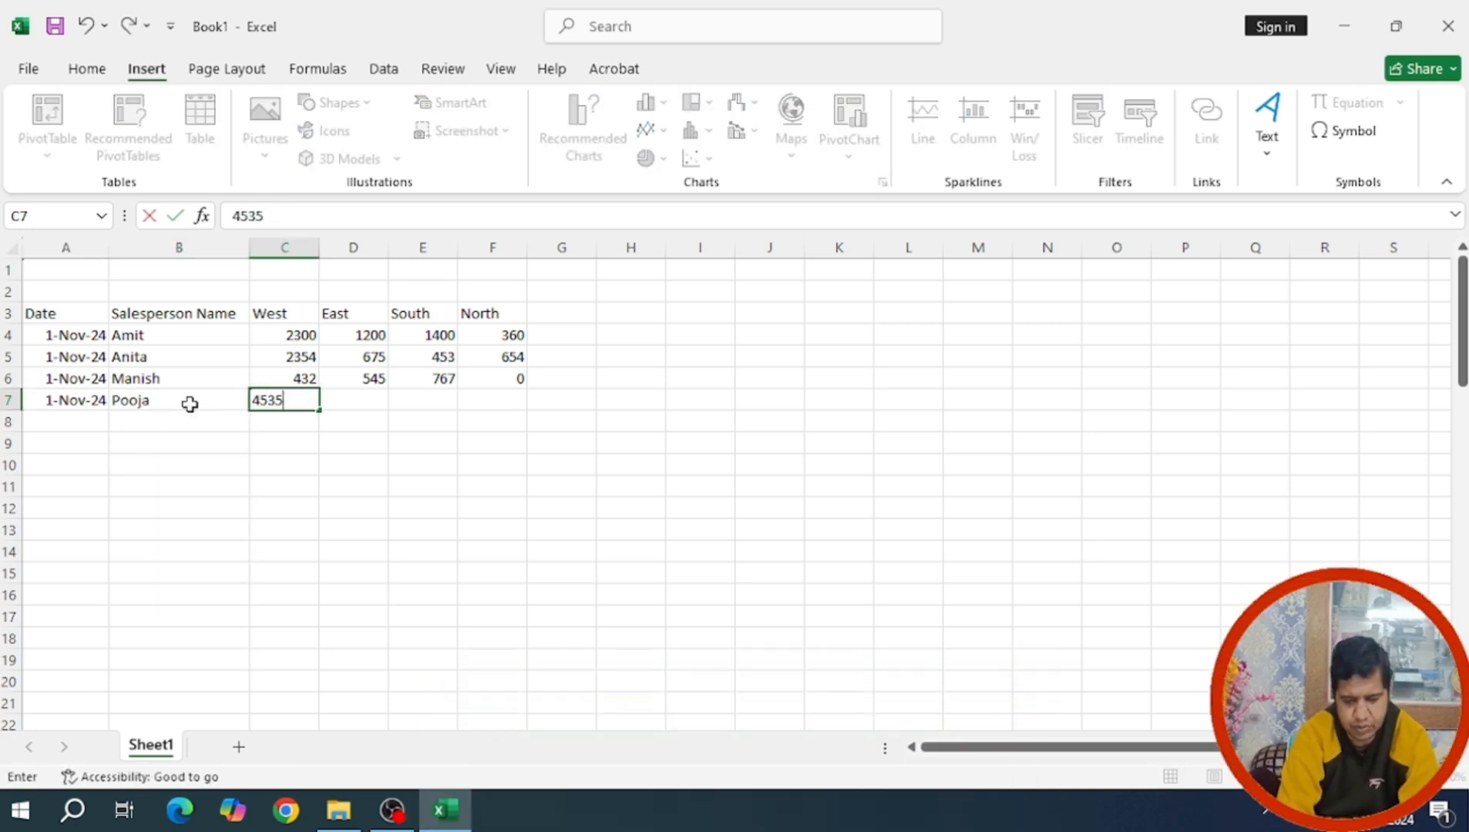
{"action": "key", "text": "Tab"}
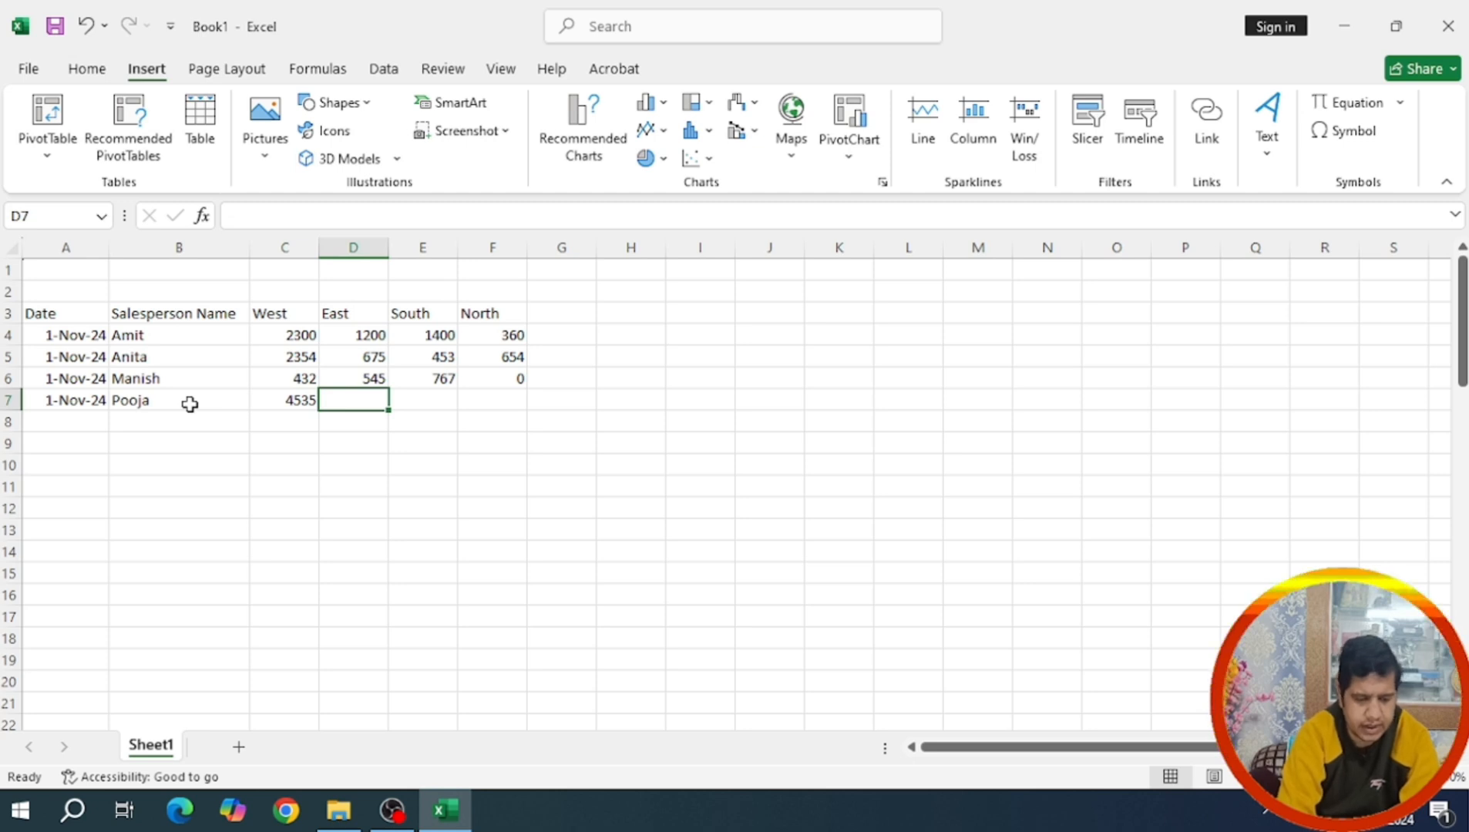
Enter the fourth salesperson's remaining sales in row 7: East 6576, South 543 and North 5435
{"action": "type", "text": "6576"}
{"action": "key", "text": "Tab"}
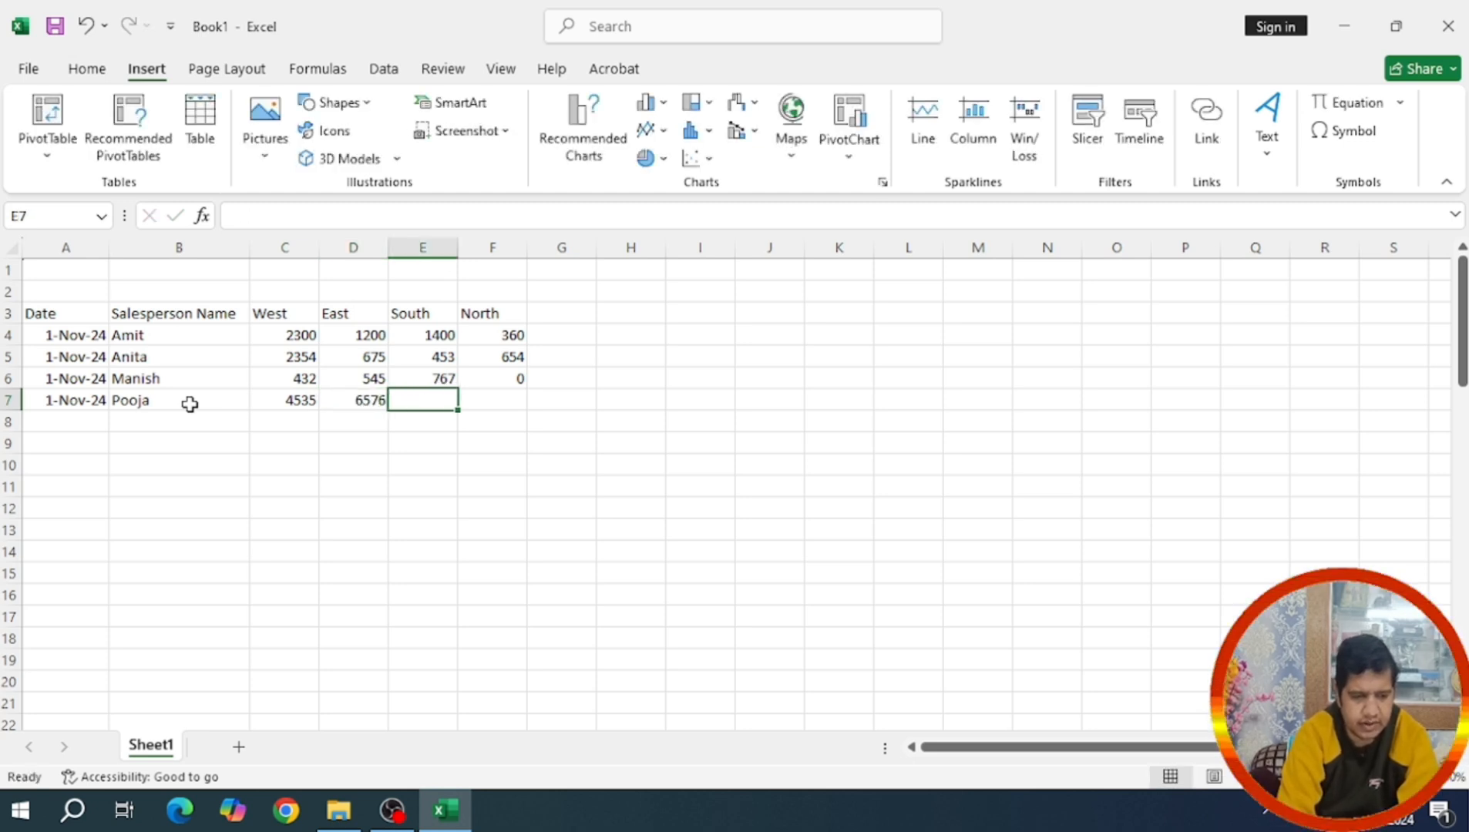
{"action": "type", "text": "543"}
{"action": "key", "text": "Tab"}
{"action": "type", "text": "543"}
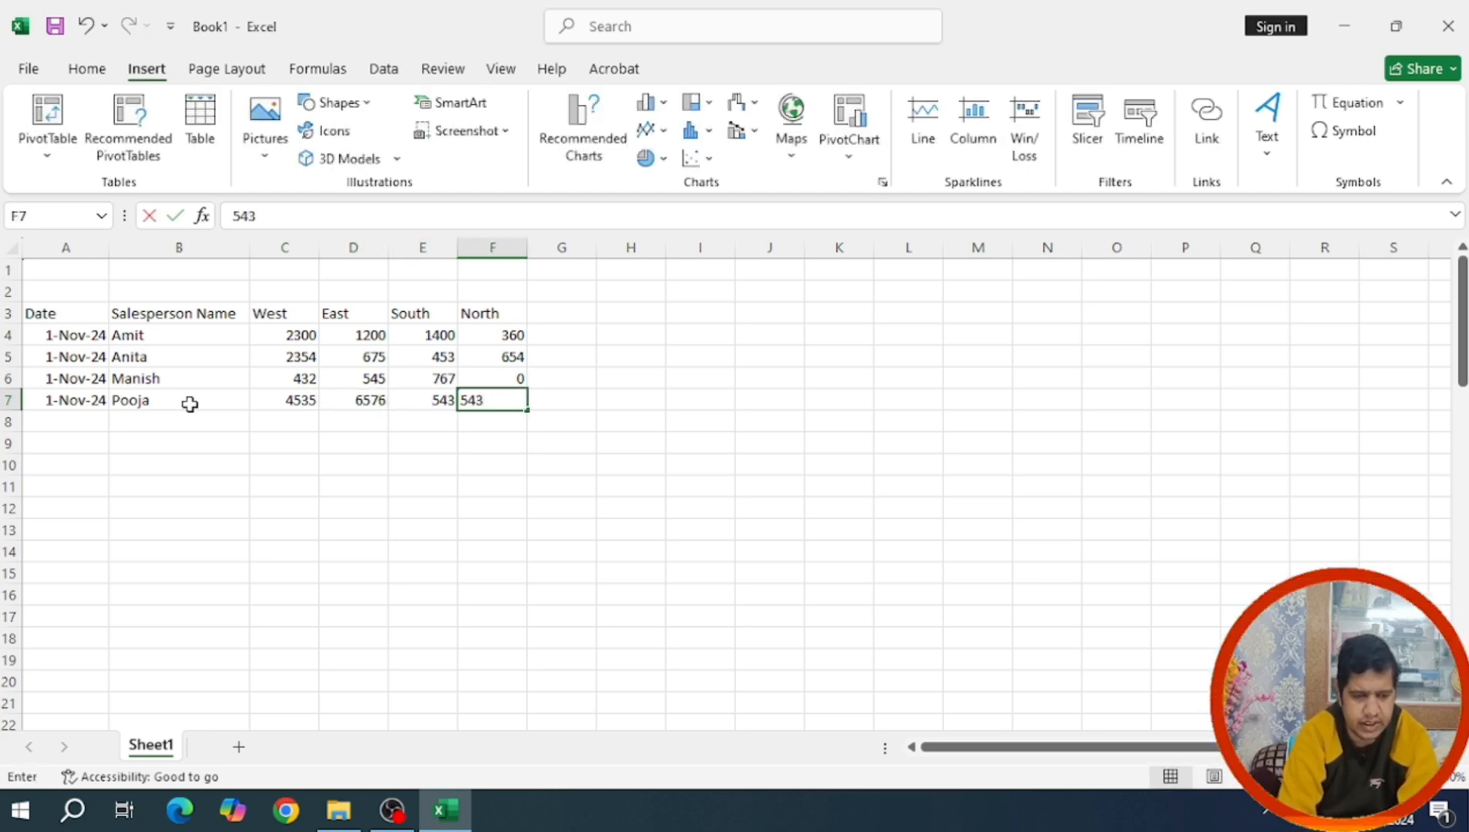
{"action": "type", "text": "5"}
{"action": "key", "text": "Return"}
Enter the date 2-Nov-24 in cell A8 and copy it down through A11 for the next four sales records
{"action": "key", "text": "Left"}
{"action": "key", "text": "Left"}
{"action": "key", "text": "Left"}
{"action": "key", "text": "Left"}
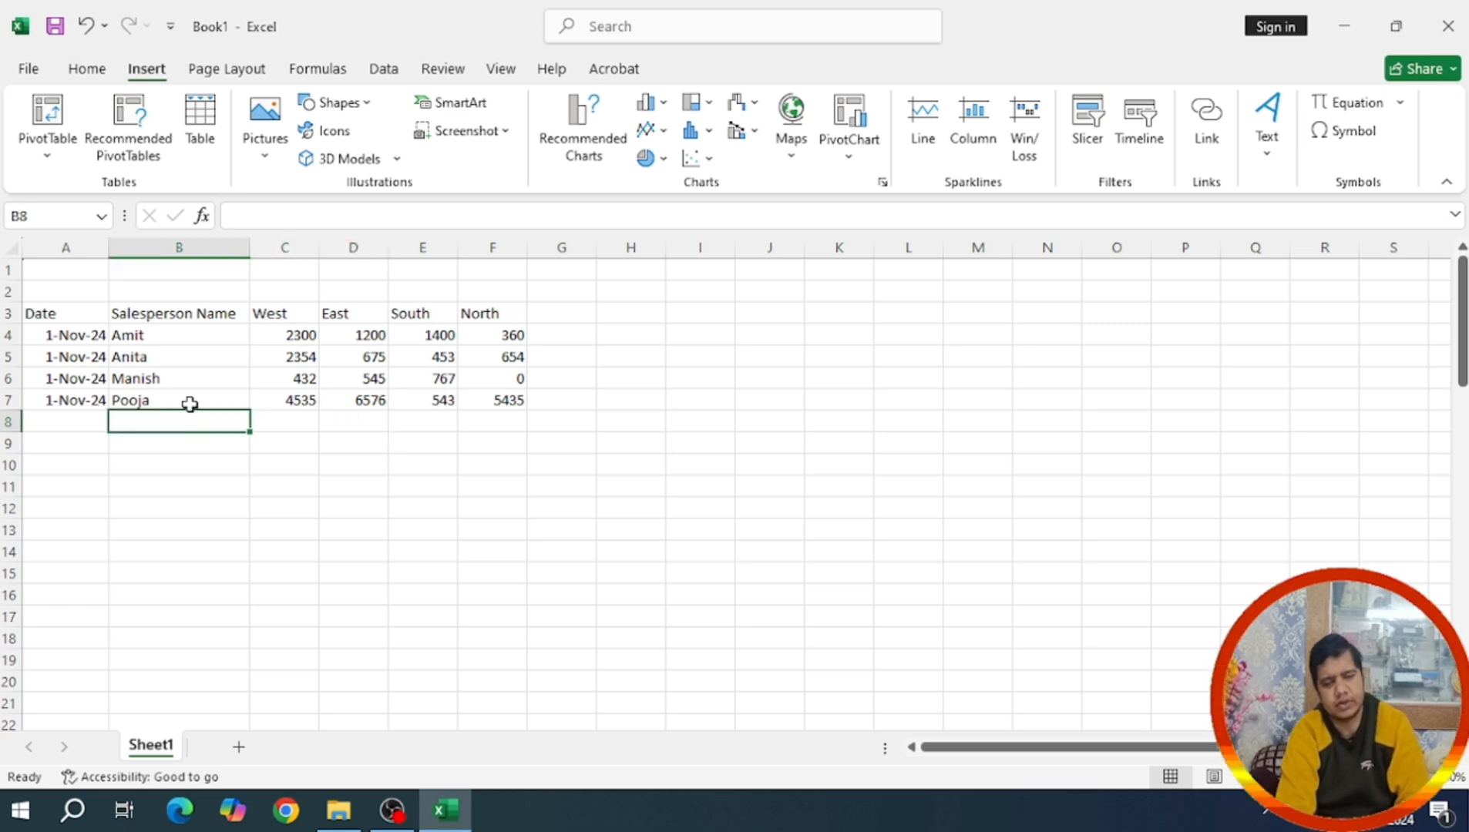
{"action": "key", "text": "Left"}
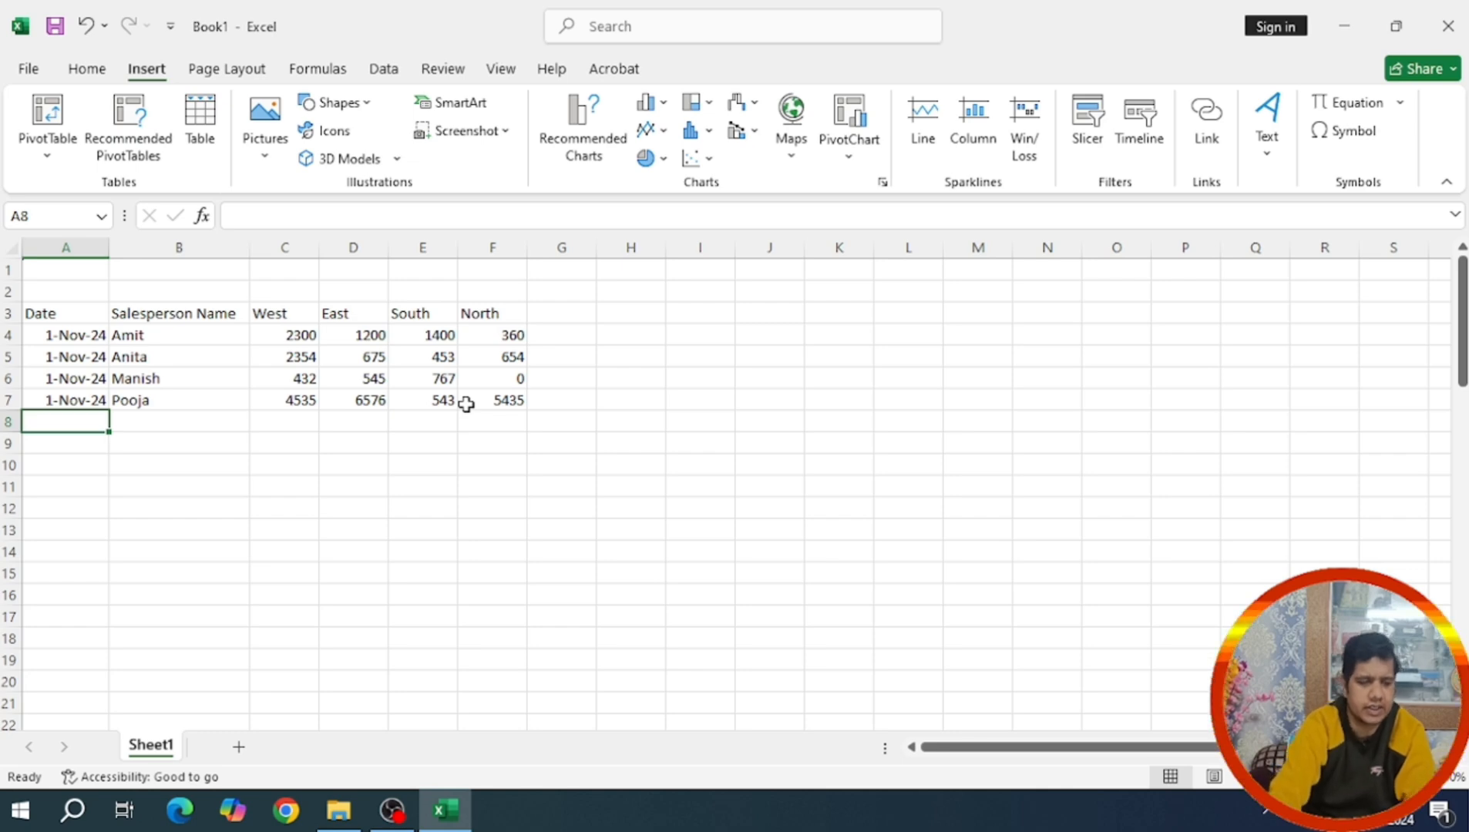
{"action": "type", "text": "2-nov-24"}
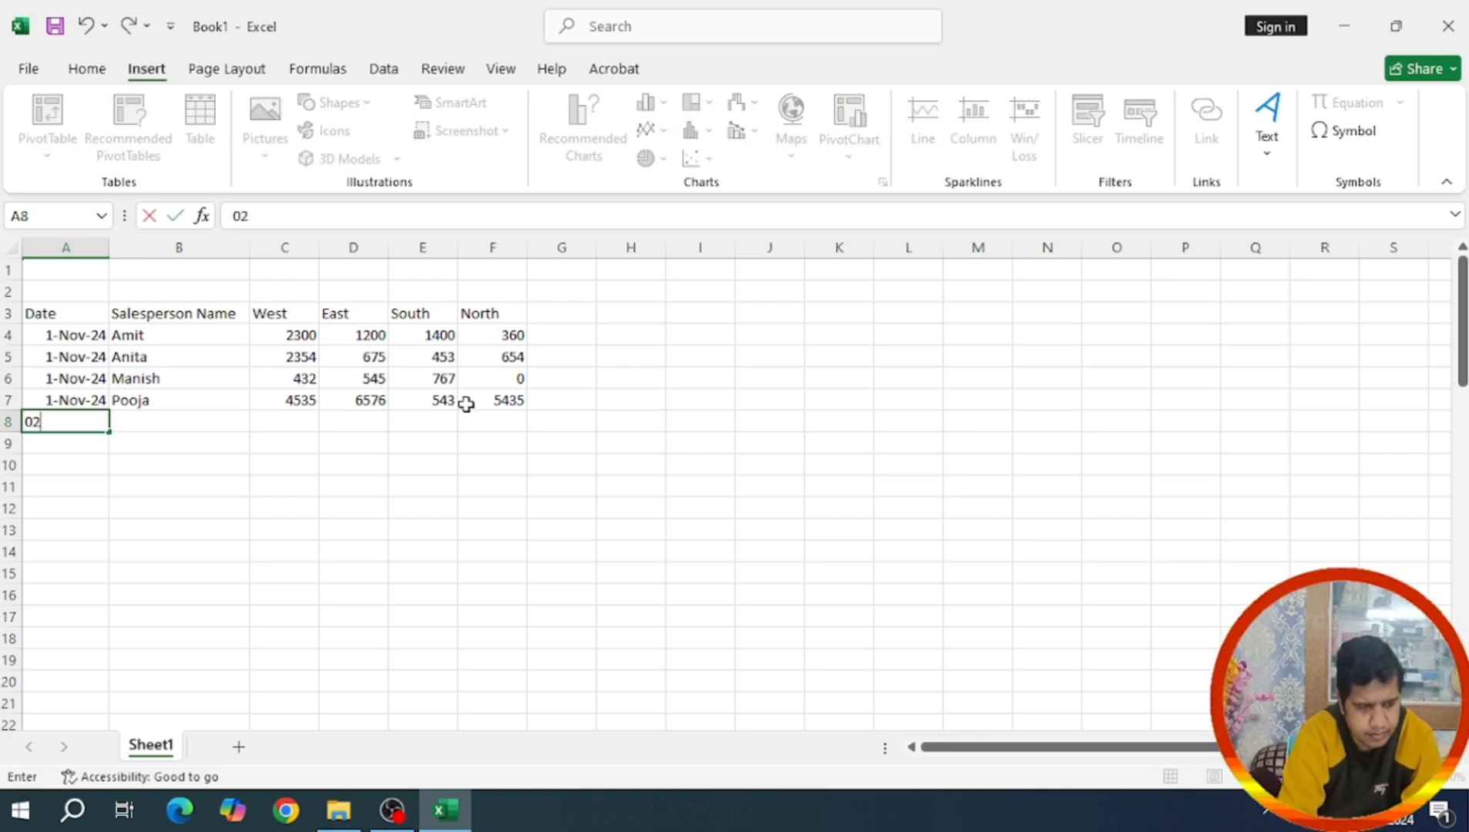
{"action": "key", "text": "Return"}
{"action": "key", "text": "Up"}
{"action": "key", "text": "ctrl+c"}
{"action": "key", "text": "shift+Down"}
{"action": "key", "text": "shift+Down"}
{"action": "key", "text": "shift+Down"}
{"action": "key", "text": "ctrl+v"}
Enter the first 2-Nov-24 record's sales in row 8: West 4534, East 6565, South 4345 and North 4354
{"action": "left_click", "coordinate": [358, 419]}
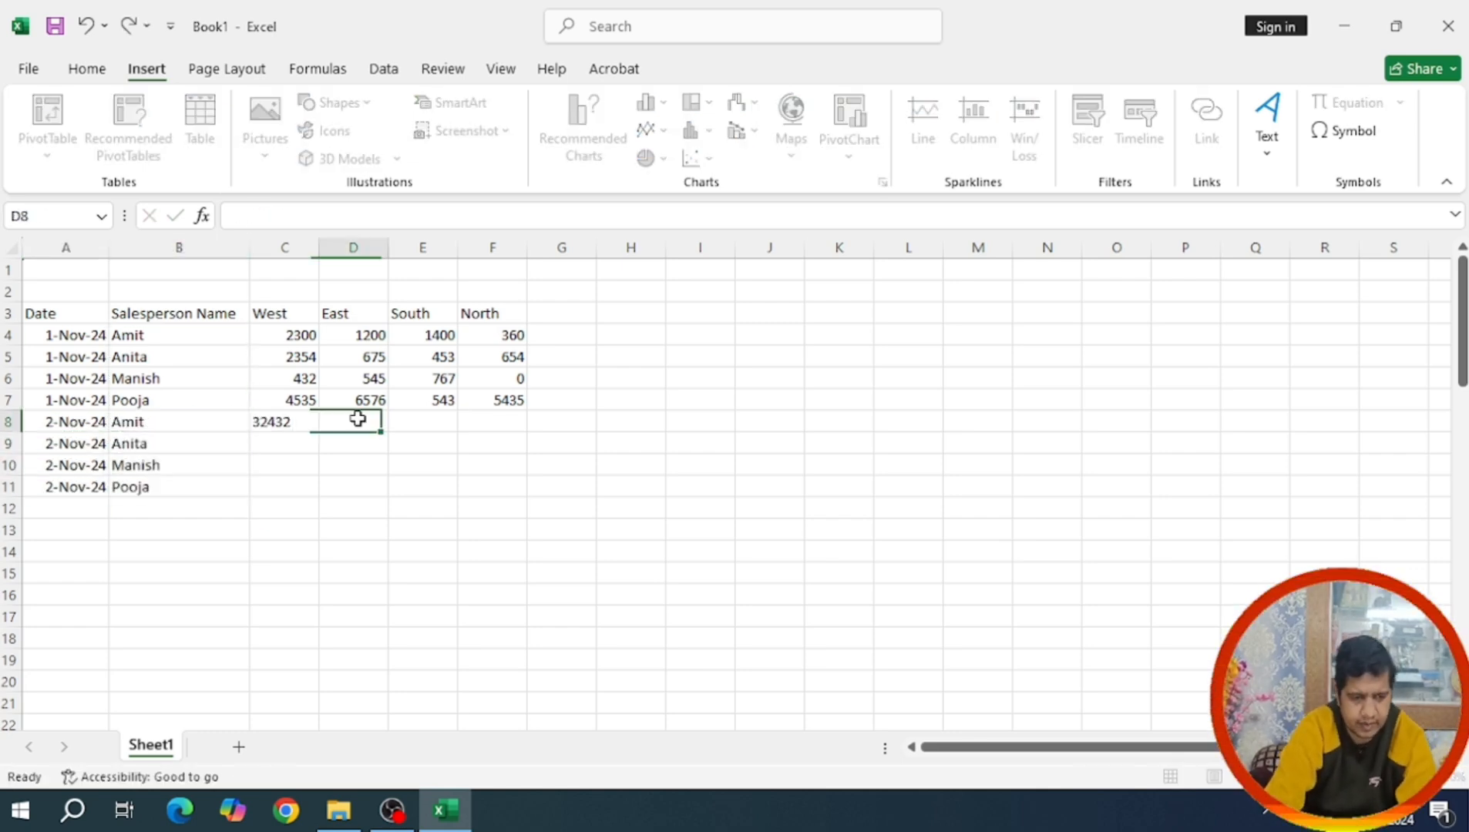
{"action": "left_click", "coordinate": [288, 420]}
{"action": "type", "text": "4534"}
{"action": "left_click", "coordinate": [357, 420]}
{"action": "type", "text": "6565"}
{"action": "left_click", "coordinate": [441, 420]}
{"action": "type", "text": "4345"}
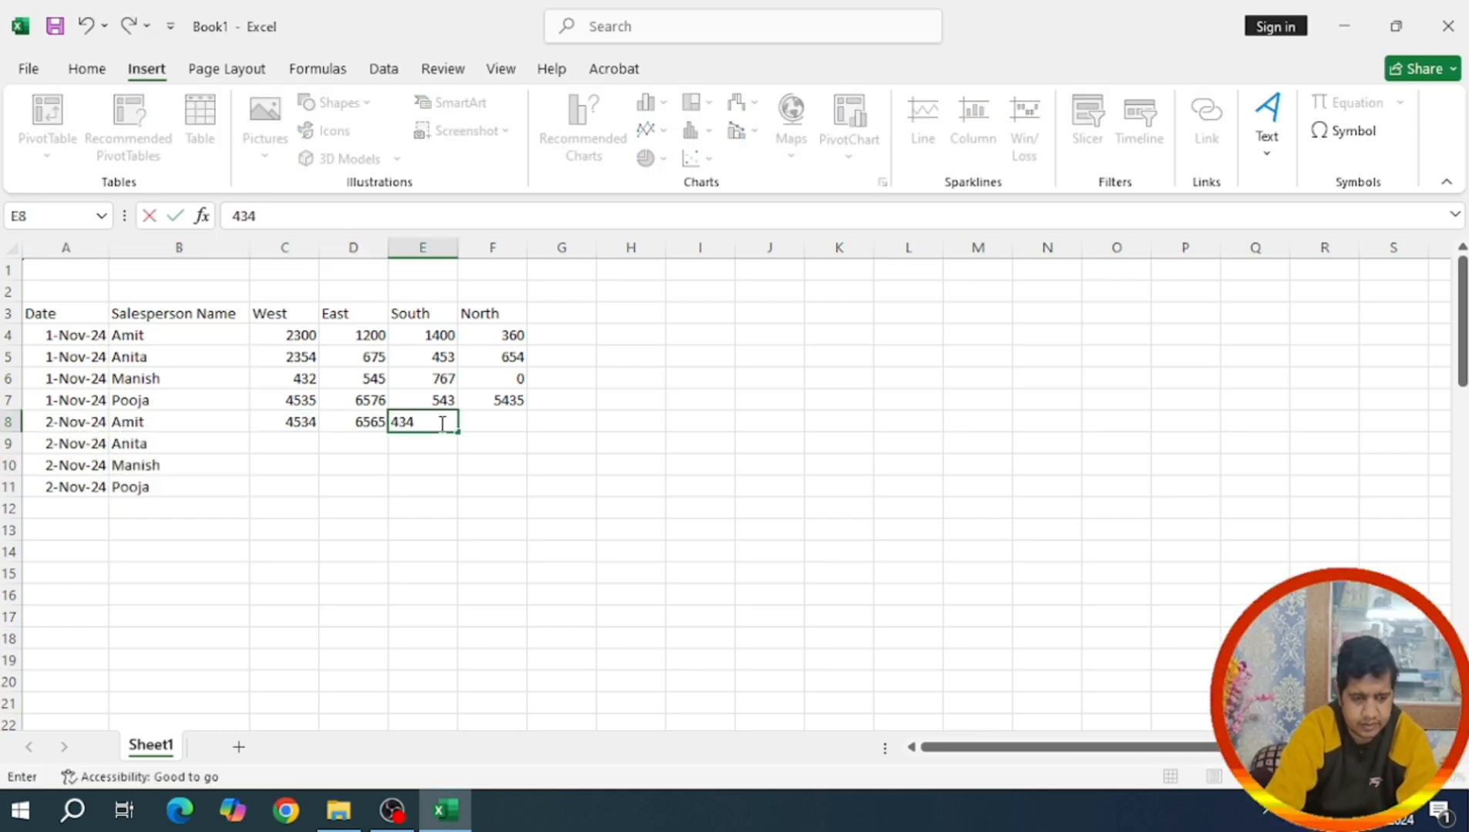
{"action": "left_click", "coordinate": [504, 421]}
{"action": "type", "text": "4354"}
Fill in the other 2-Nov-24 sales, including South 343 in row 10, West 2234 and East 3454 in row 11, and select the names in B9:B11
{"action": "type", "text": "43"}
{"action": "left_click", "coordinate": [441, 466]}
{"action": "type", "text": "343"}
{"action": "left_click", "coordinate": [288, 486]}
{"action": "type", "text": "22345"}
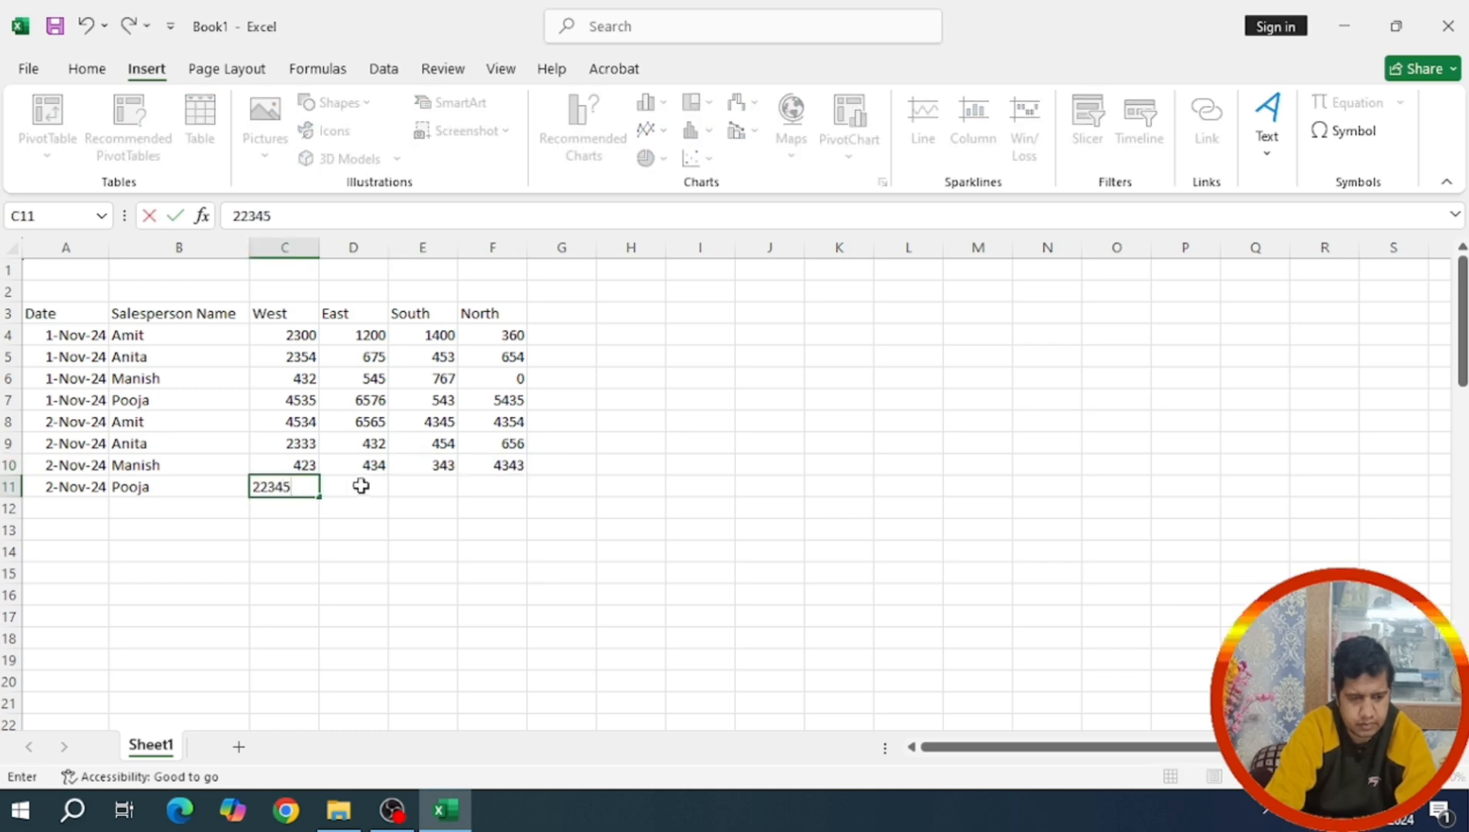
{"action": "key", "text": "BackSpace"}
{"action": "left_click", "coordinate": [361, 485]}
{"action": "type", "text": "3454"}
{"action": "left_click_drag", "start_coordinate": [154, 443], "coordinate": [147, 481]}
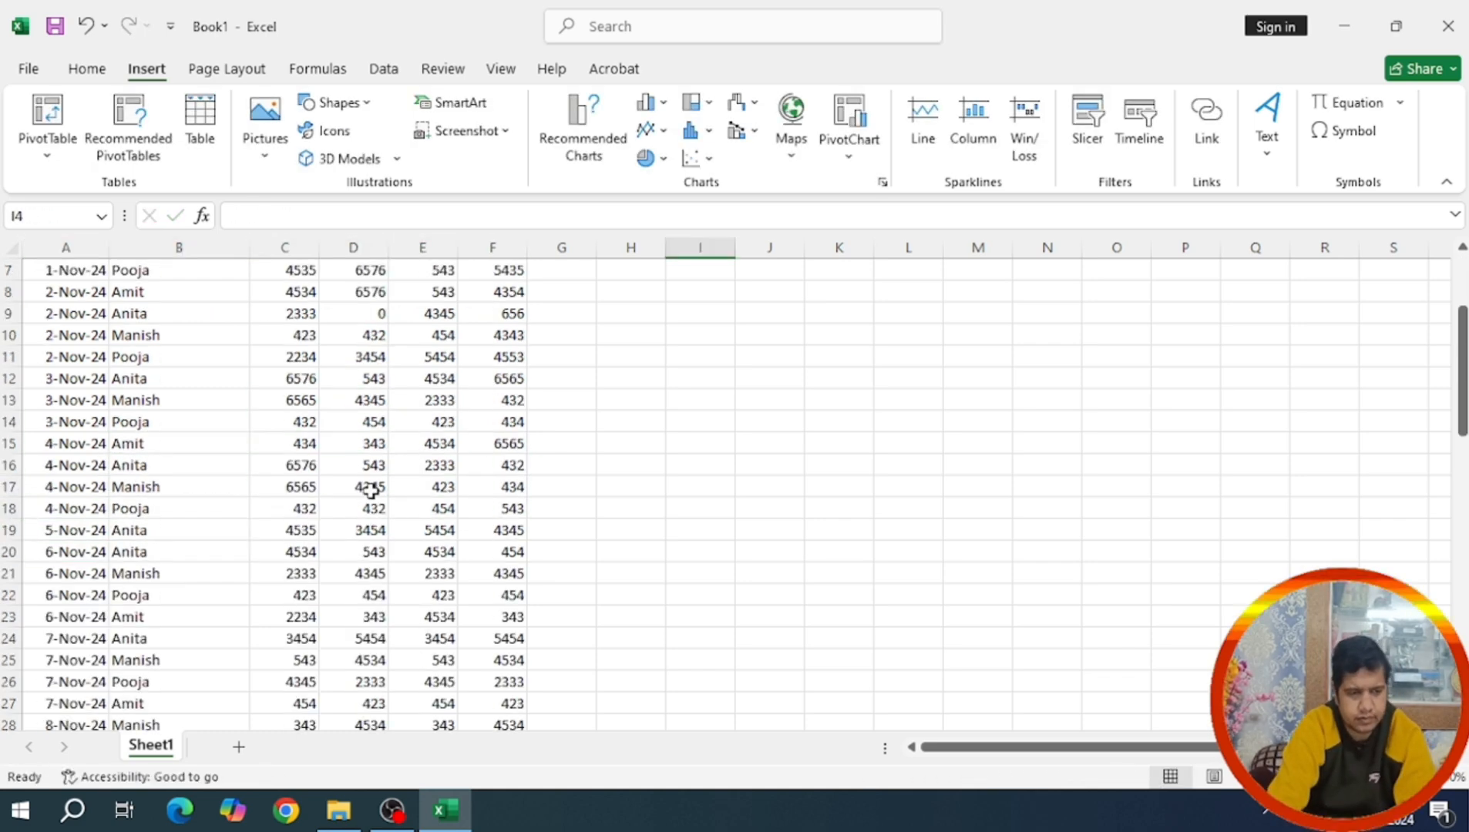
Apply All Borders to the whole sales table, from the headers in row 3 to the last record, A3:F52
{"action": "scroll", "coordinate": [370, 491], "scroll_direction": "up", "scroll_amount": 2}
{"action": "scroll", "coordinate": [371, 491], "scroll_direction": "down", "scroll_amount": 12}
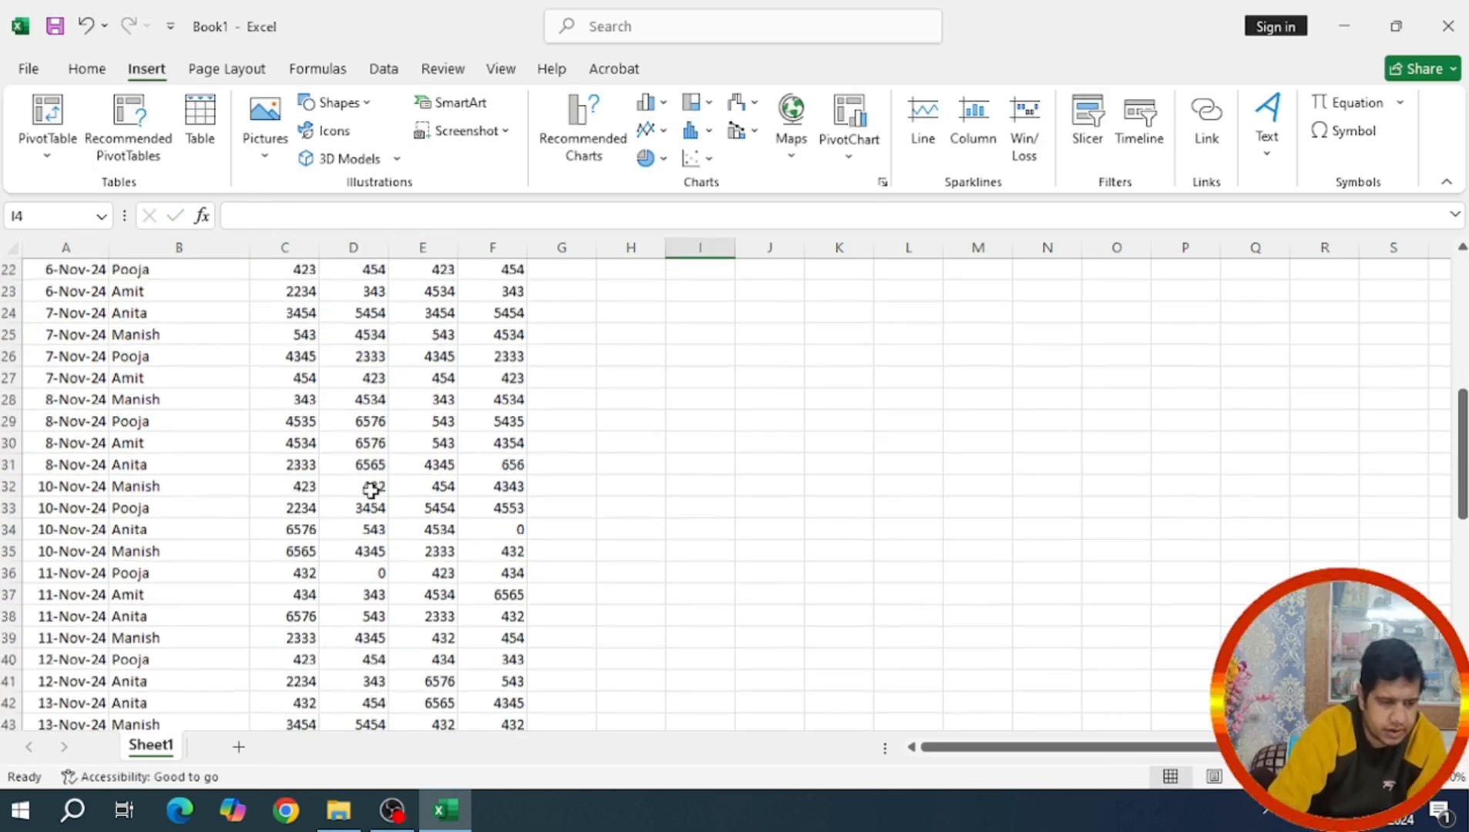
{"action": "scroll", "coordinate": [371, 491], "scroll_direction": "up", "scroll_amount": 12}
{"action": "left_click_drag", "start_coordinate": [42, 313], "coordinate": [524, 685]}
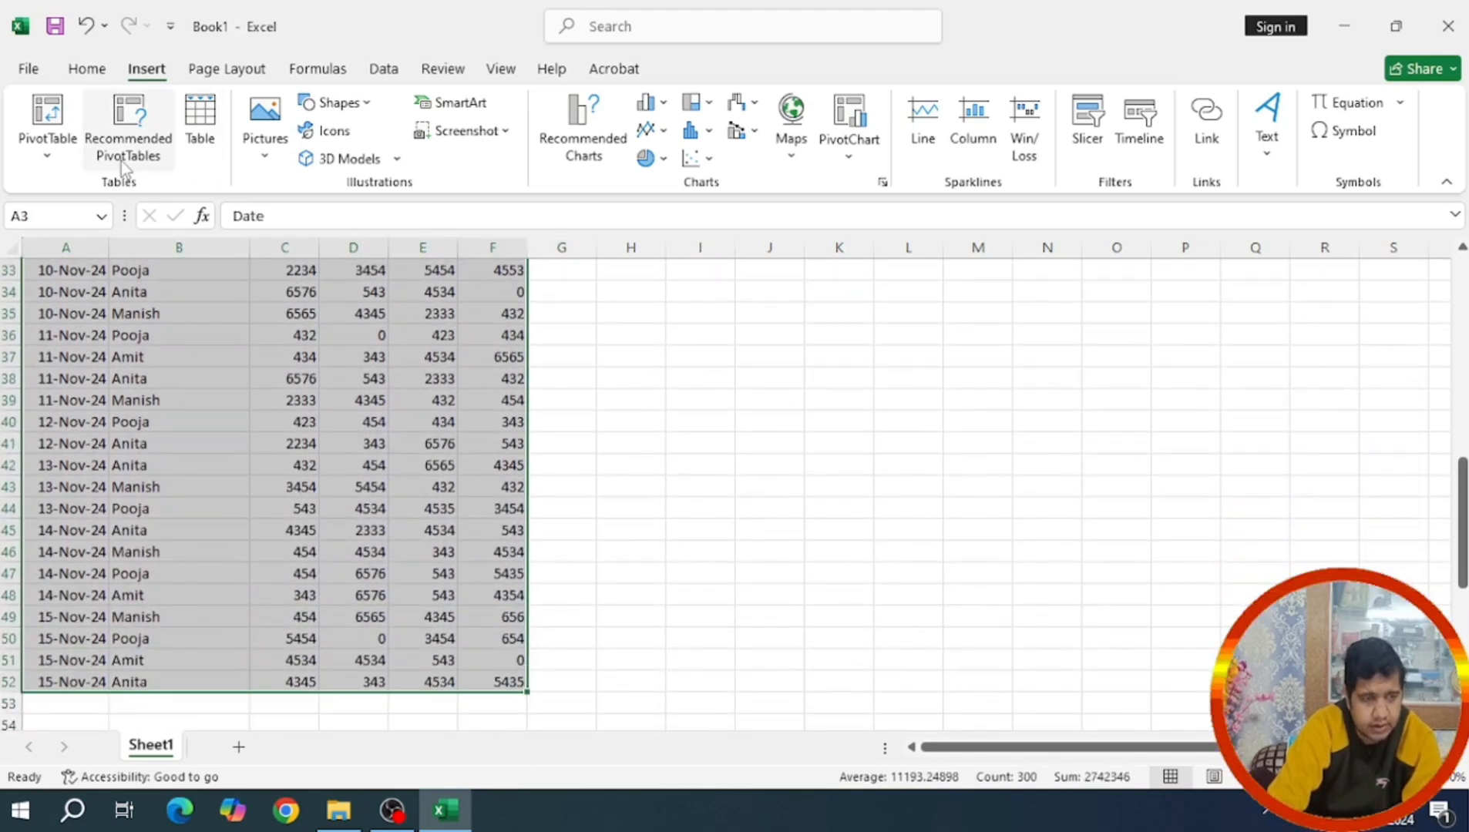
{"action": "scroll", "coordinate": [251, 295], "scroll_direction": "up", "scroll_amount": 11}
{"action": "left_click", "coordinate": [85, 68]}
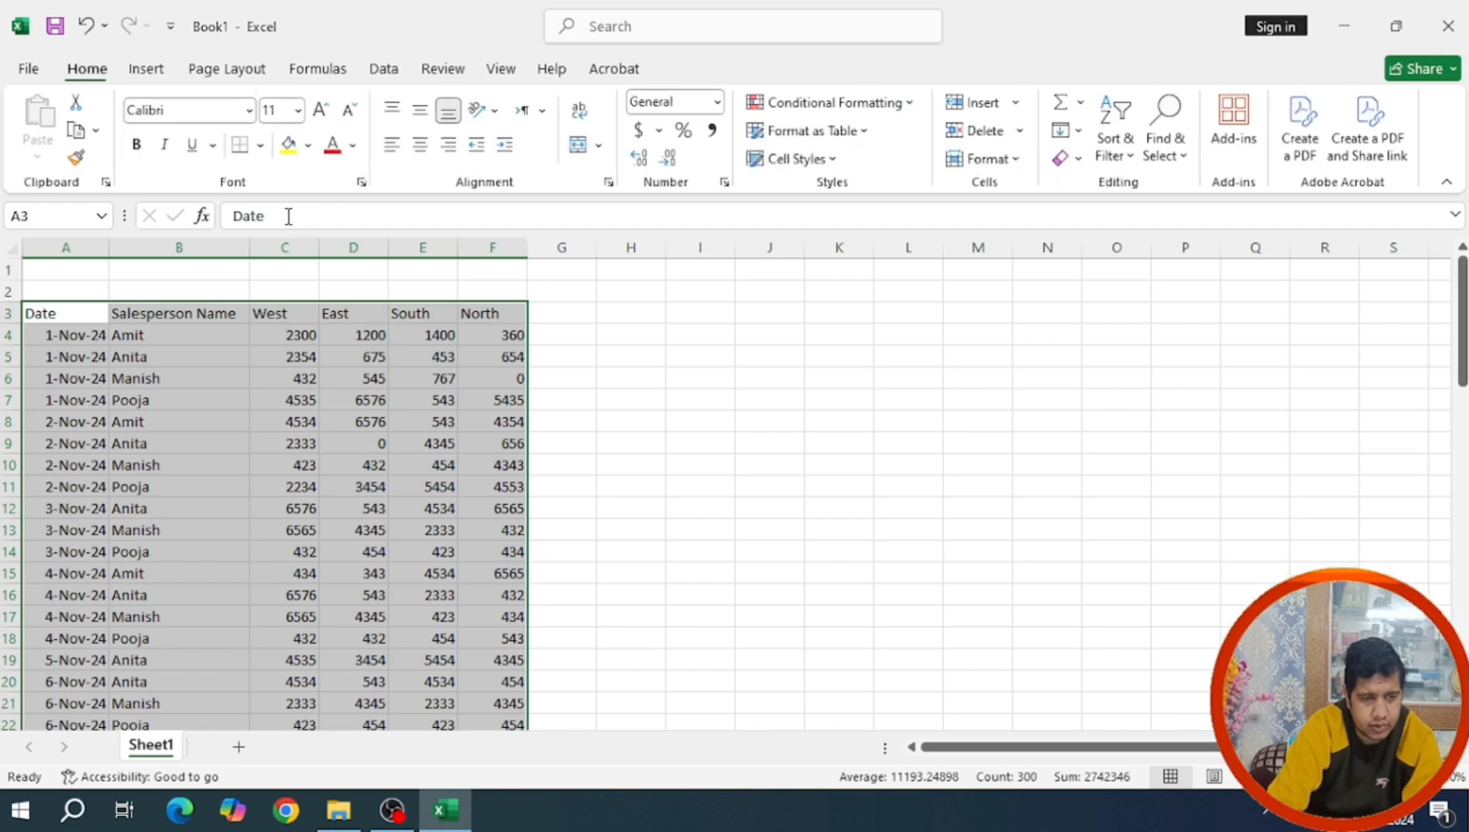
{"action": "left_click", "coordinate": [262, 146]}
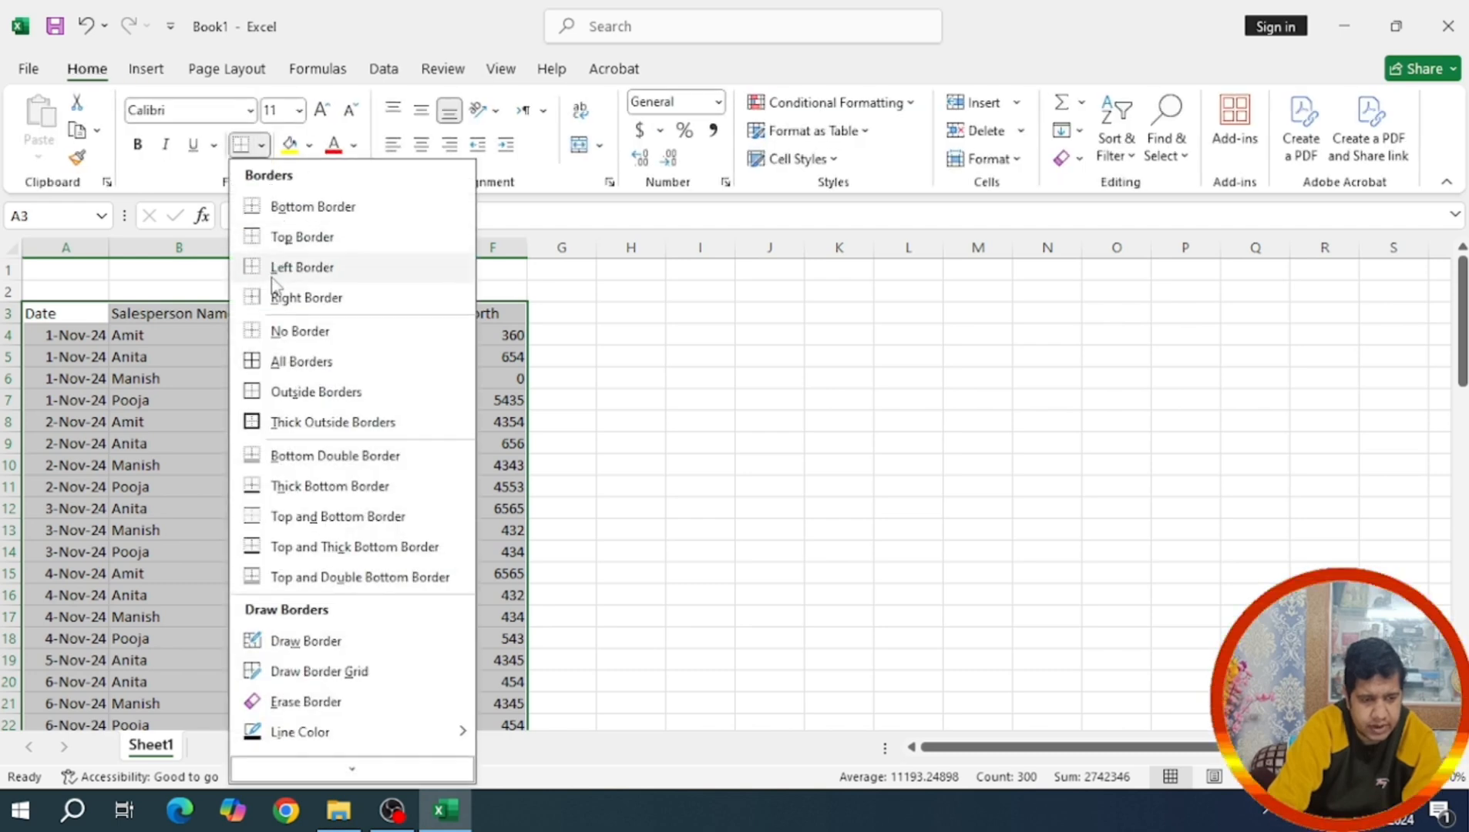
{"action": "left_click", "coordinate": [281, 363]}
Merge and center cells A1:F1 above the table and enter the company title MCS PVT LDT
{"action": "left_click_drag", "start_coordinate": [52, 268], "coordinate": [468, 270]}
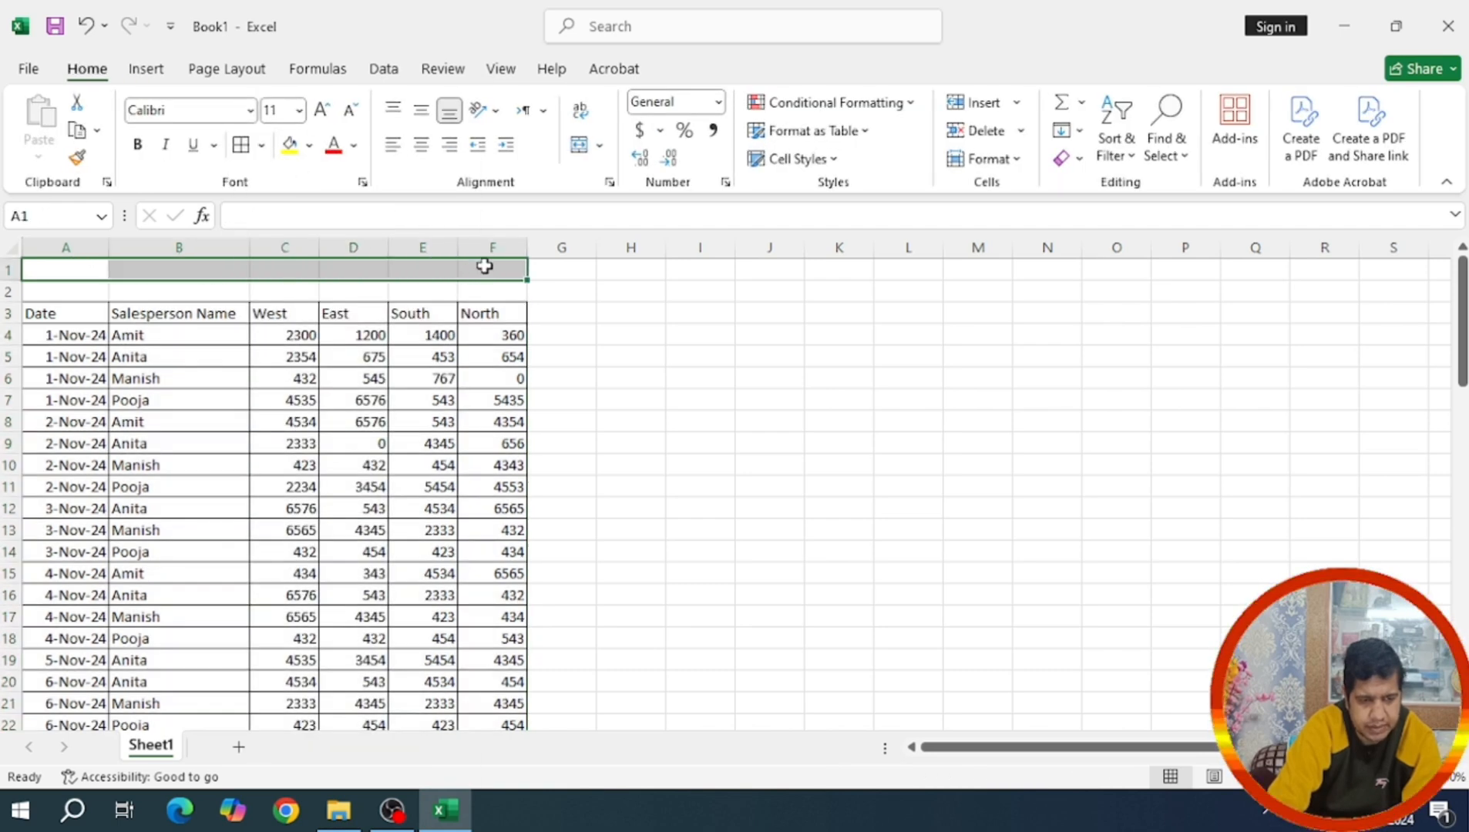
{"action": "left_click", "coordinate": [580, 145]}
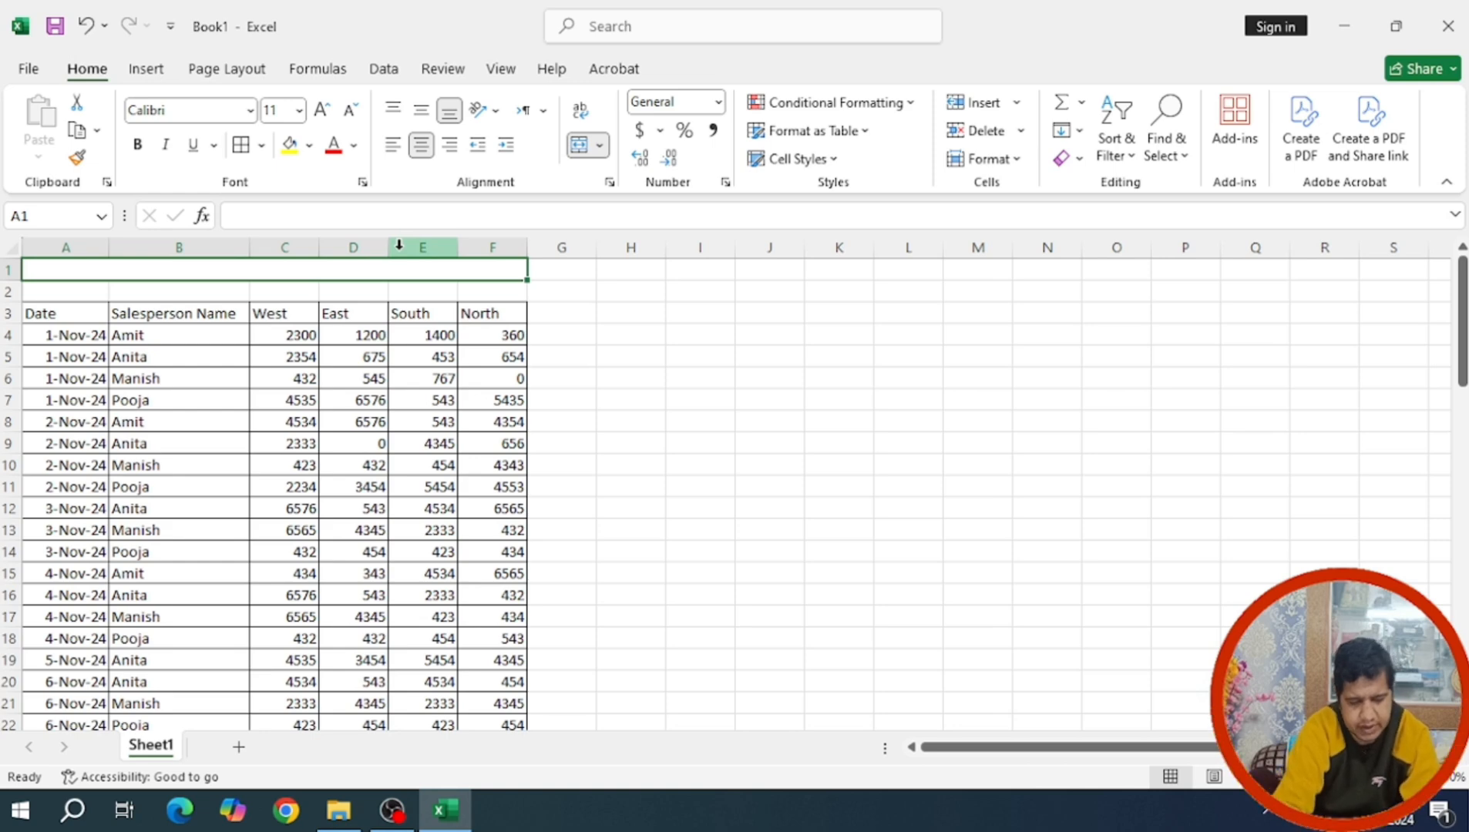
{"action": "type", "text": "MS"}
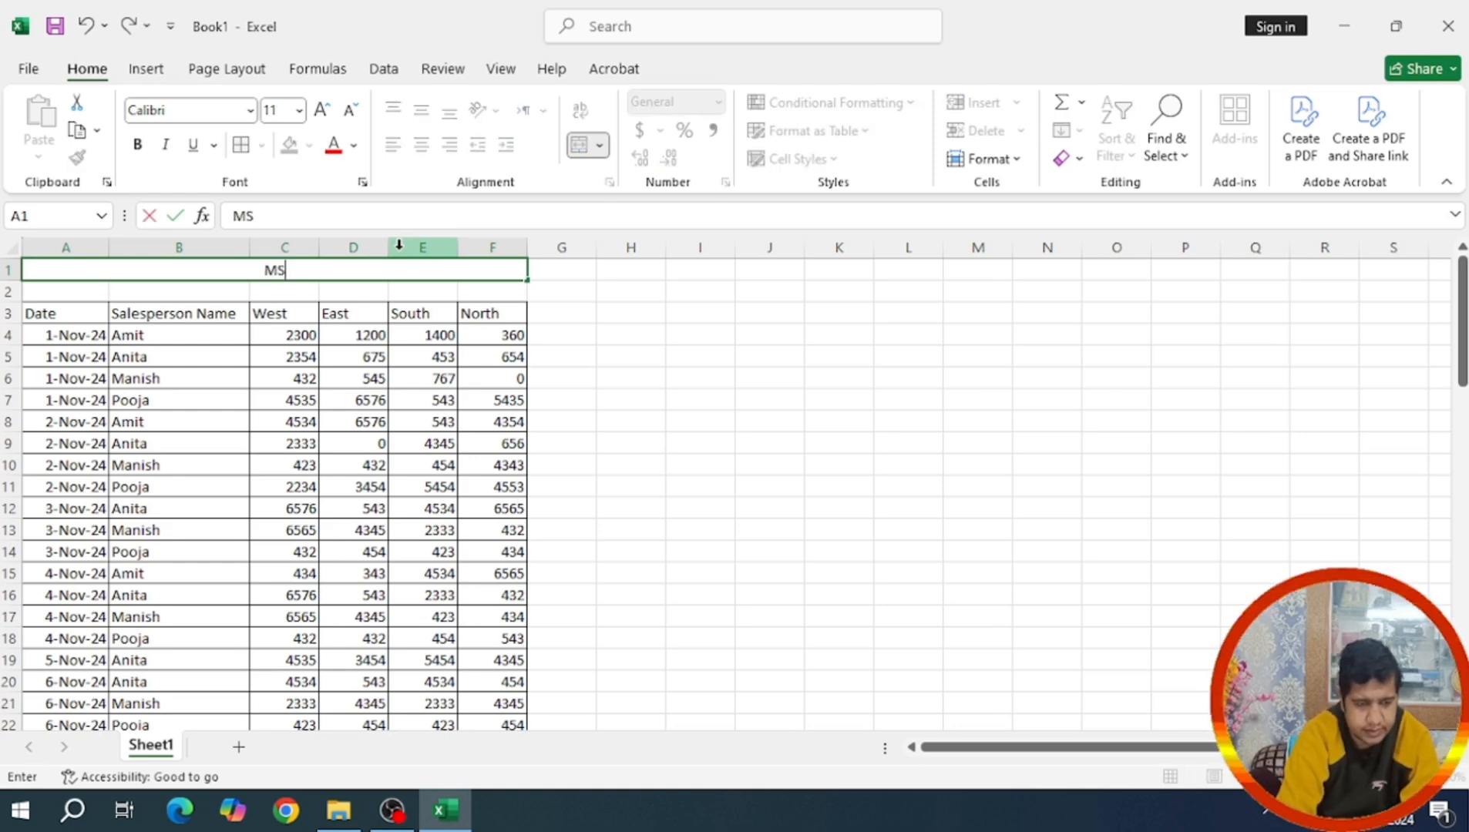
{"action": "key", "text": "Return"}
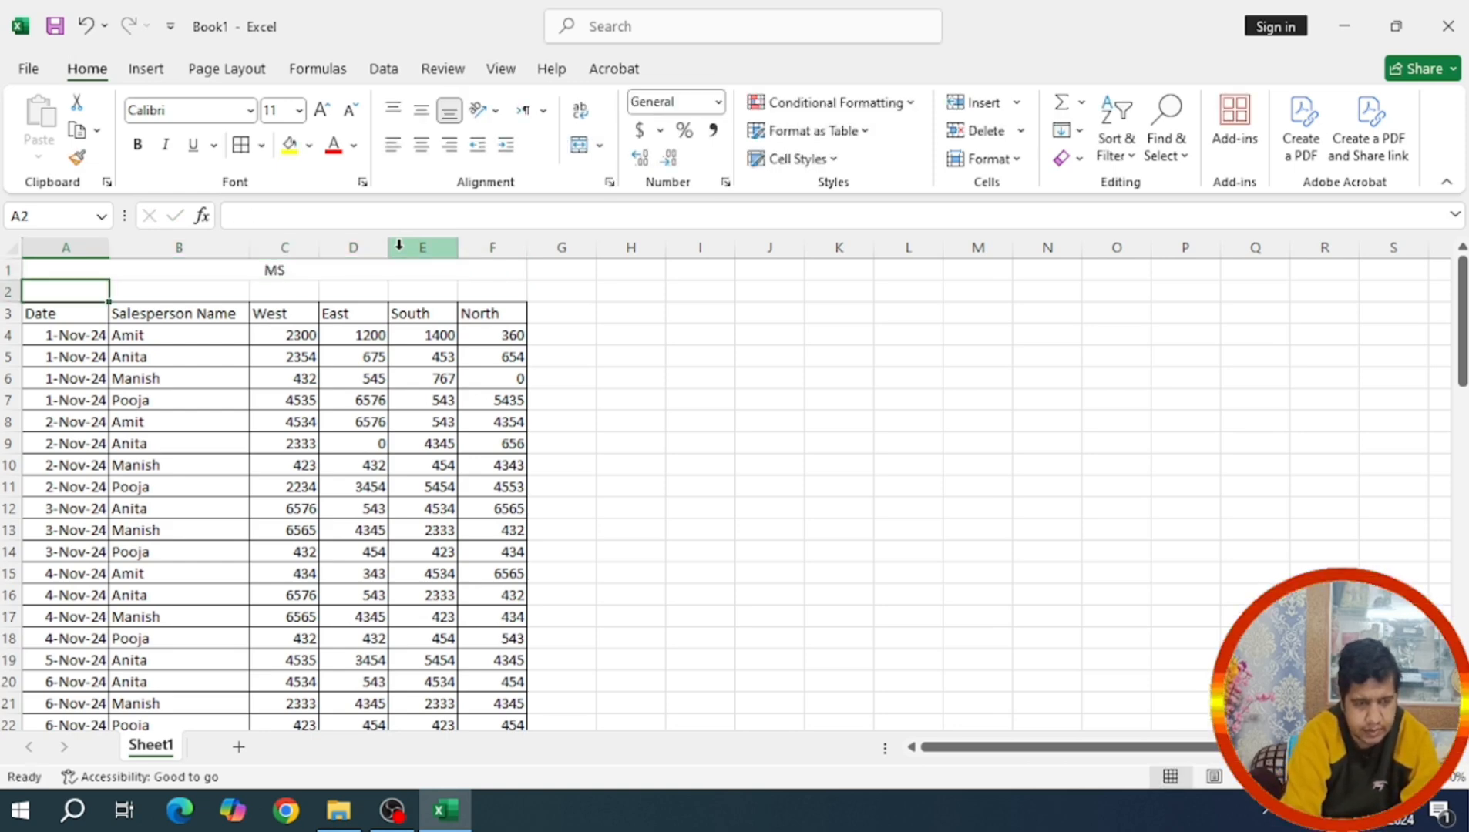
{"action": "left_click", "coordinate": [349, 269]}
{"action": "type", "text": "MCS"}
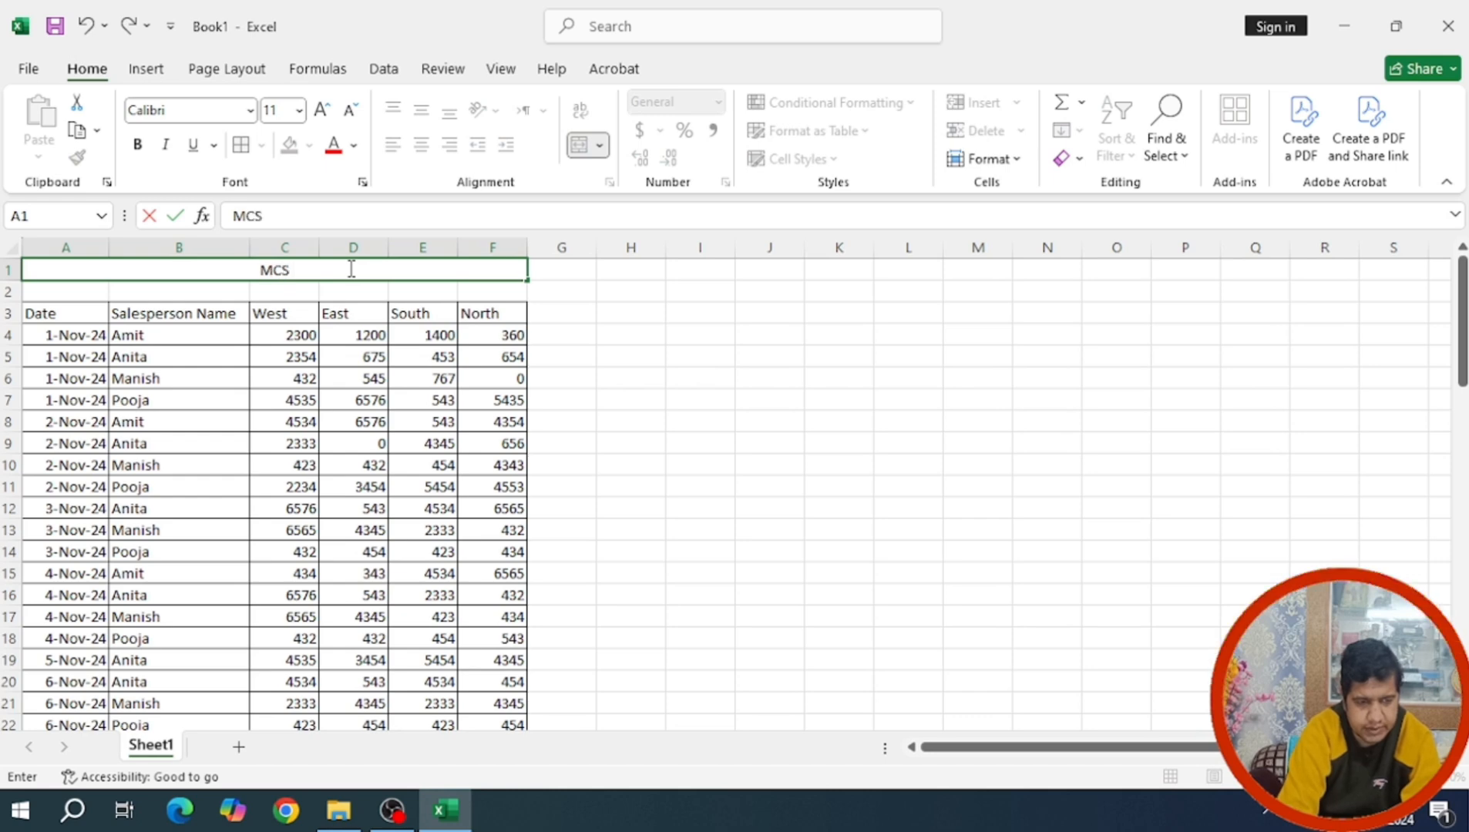
{"action": "type", "text": " PVT L"}
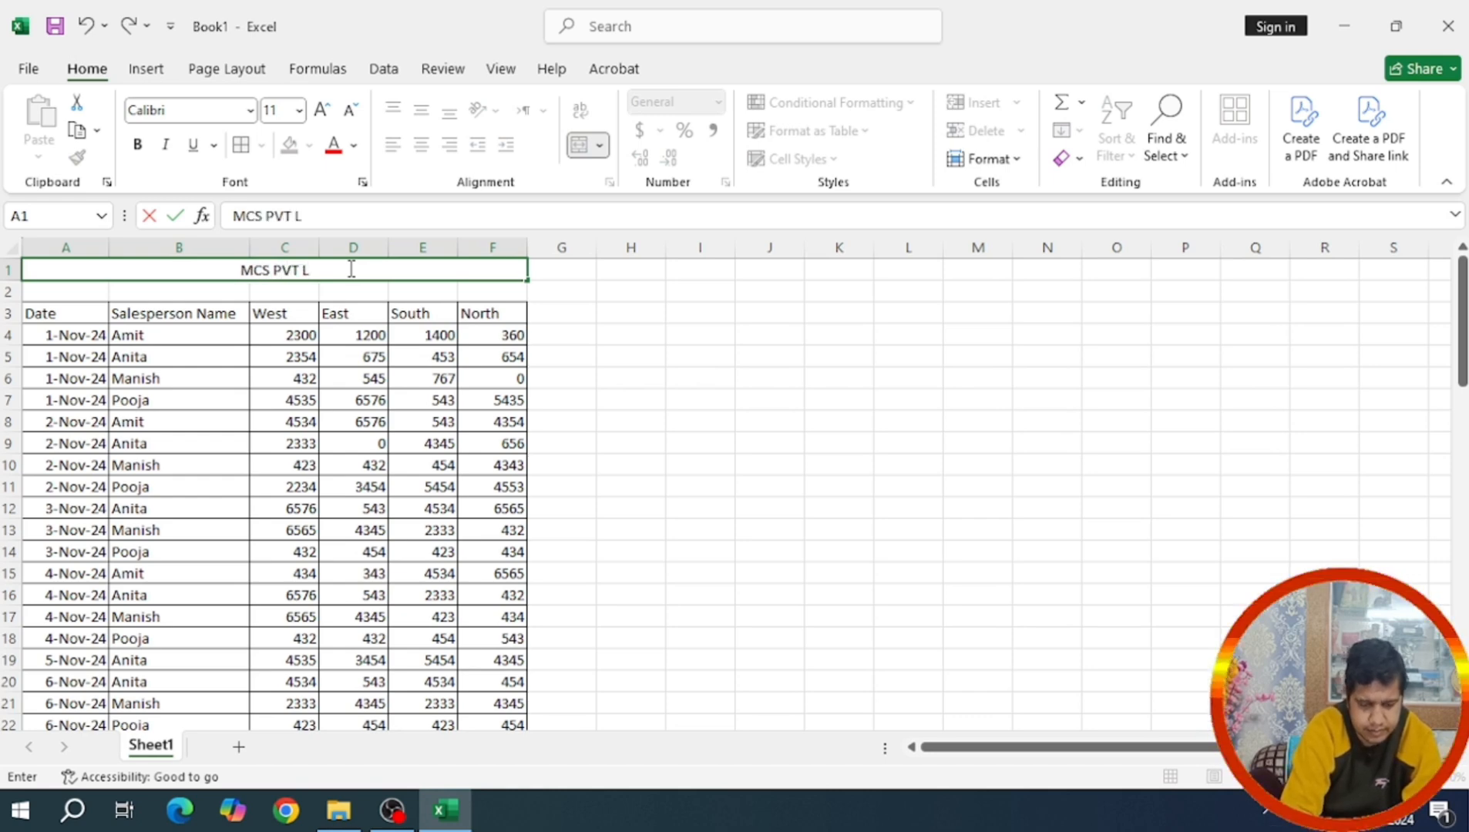
{"action": "type", "text": "DT"}
{"action": "key", "text": "Return"}
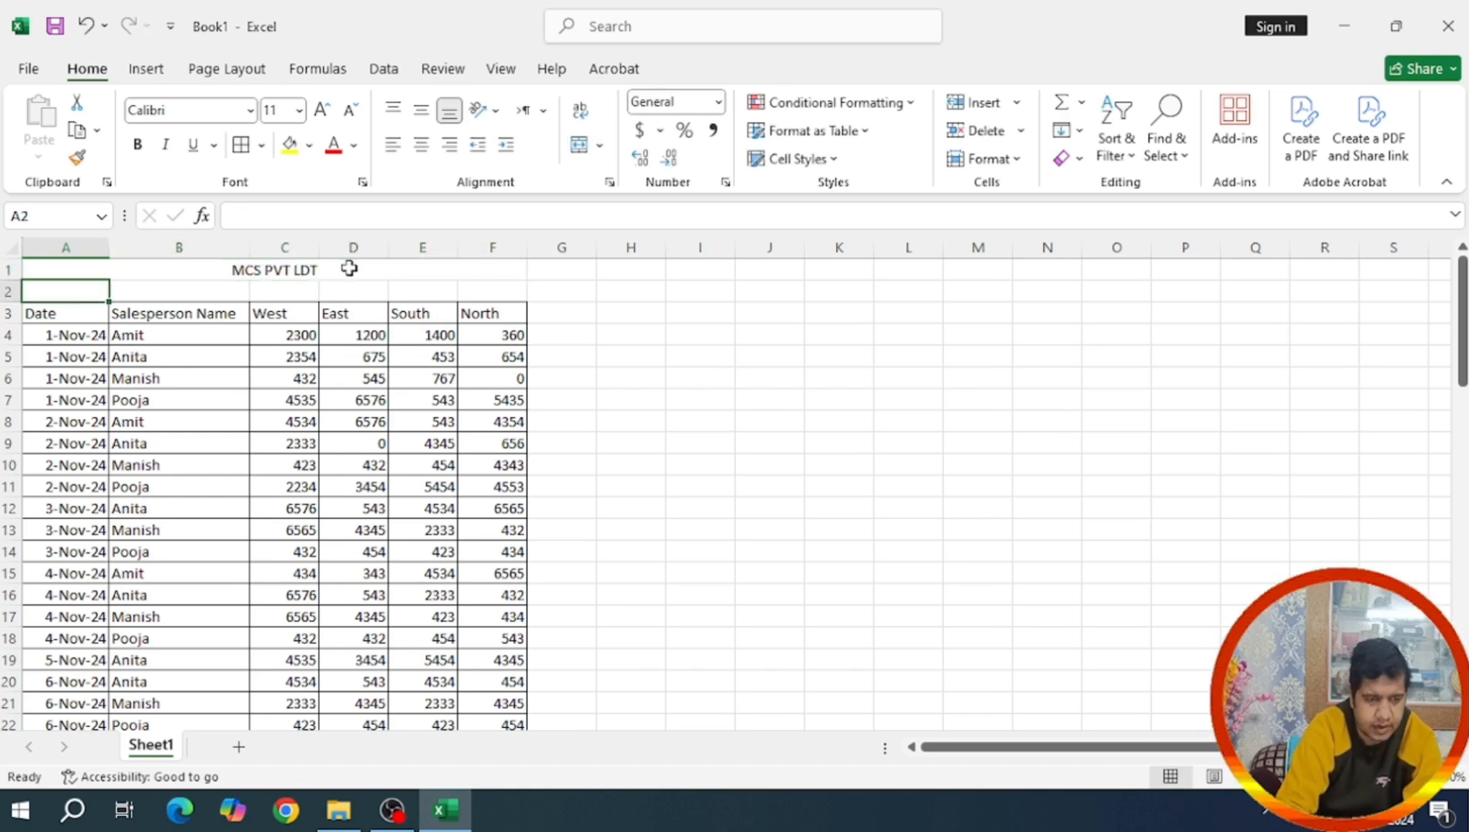
Merge and center cells A2:F2 and enter the subtitle Monthly Sales DATA
{"action": "left_click_drag", "start_coordinate": [72, 290], "coordinate": [483, 290]}
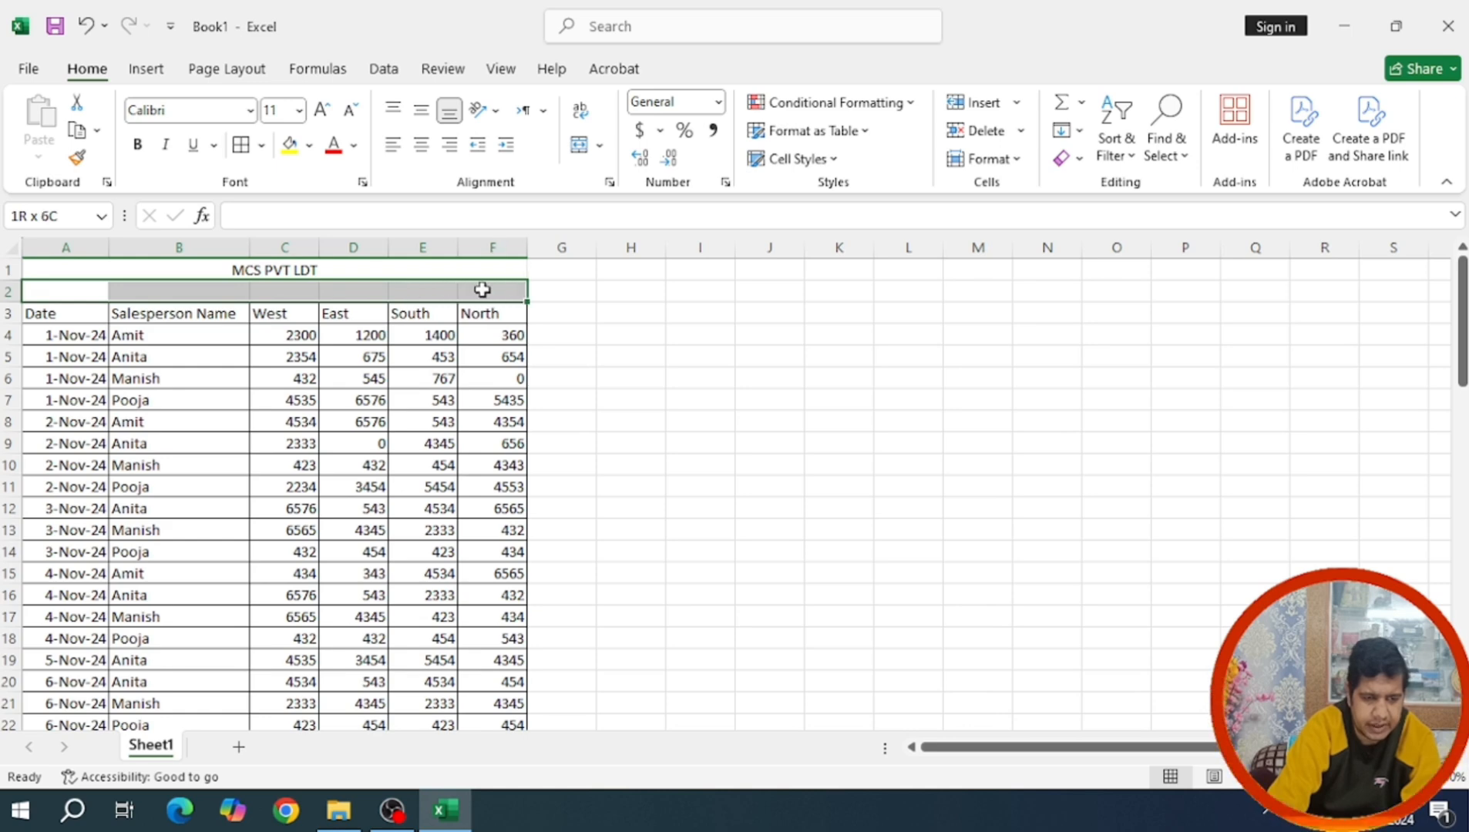
{"action": "left_click", "coordinate": [579, 145]}
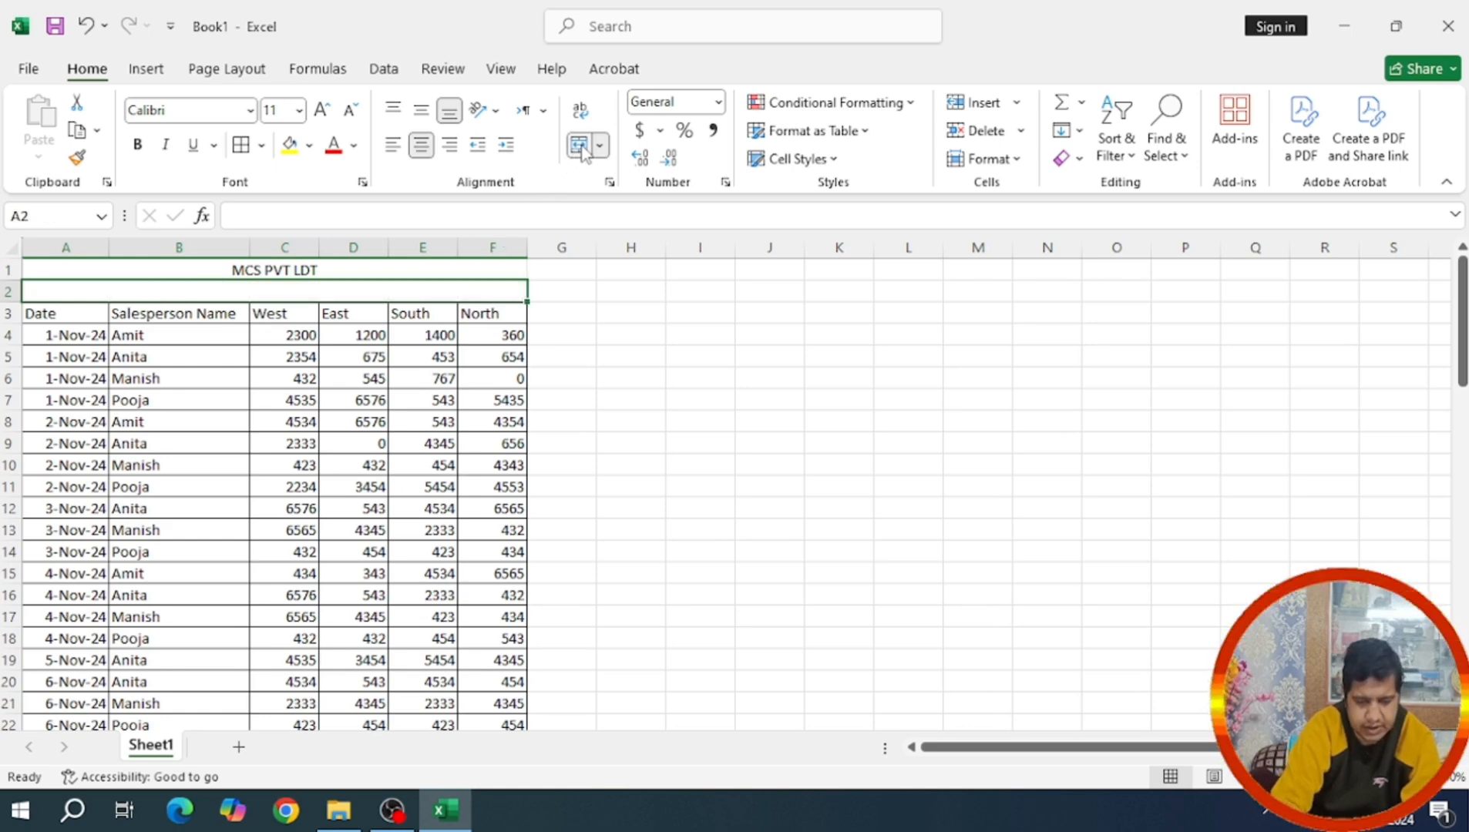
{"action": "type", "text": "Sal"}
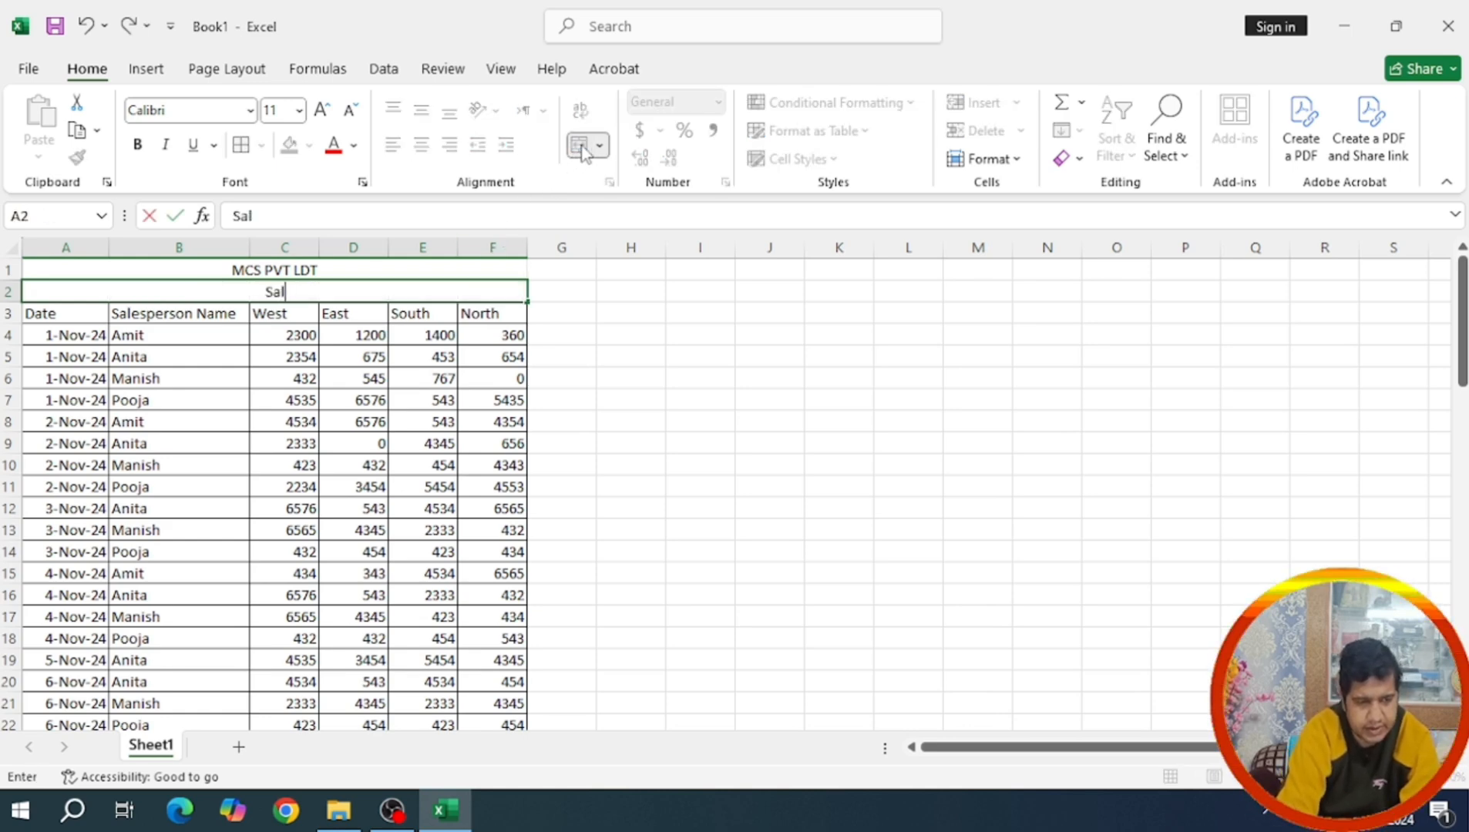
{"action": "type", "text": "es DATA"}
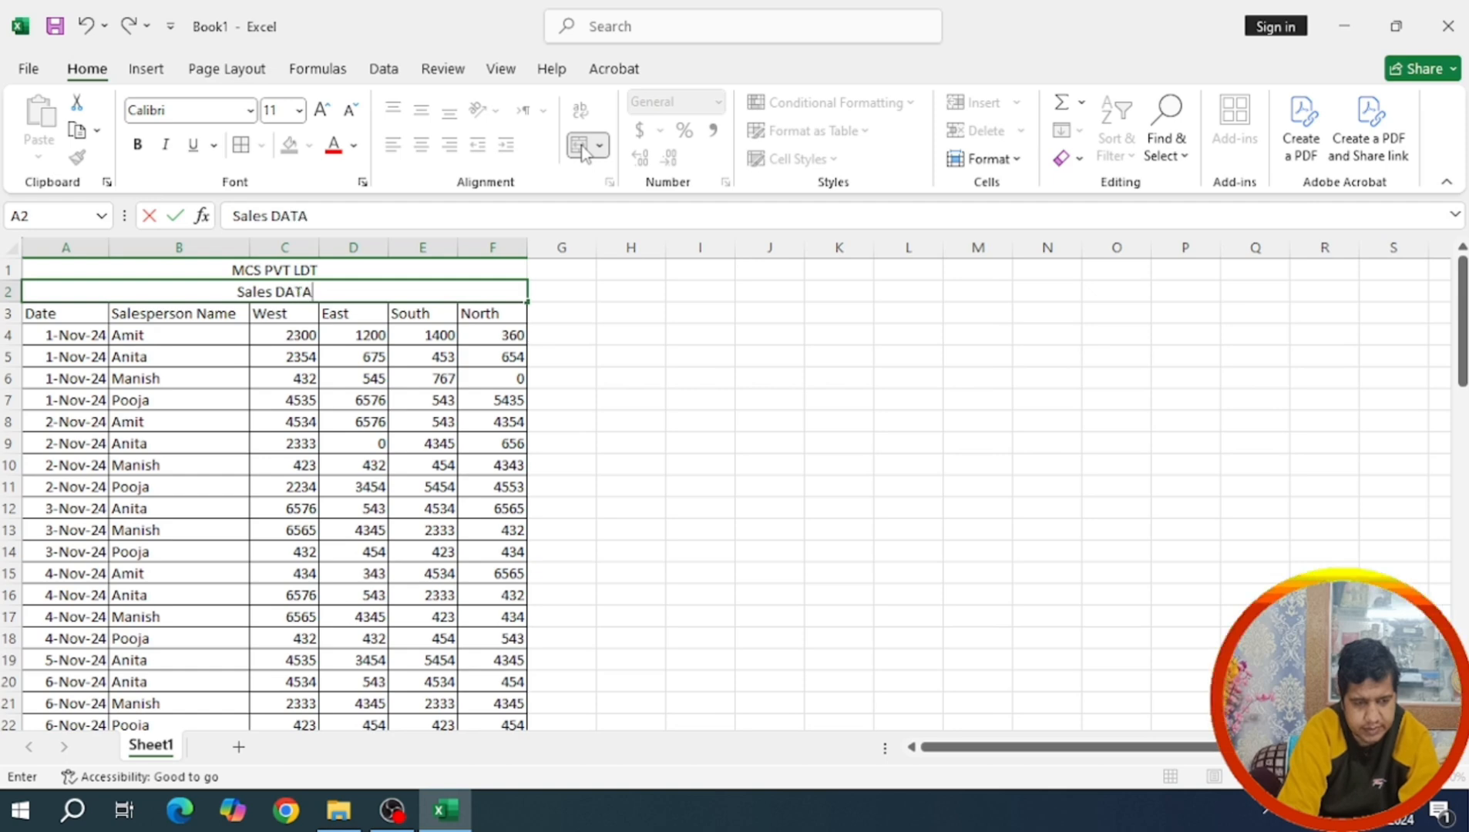
{"action": "left_click", "coordinate": [238, 216]}
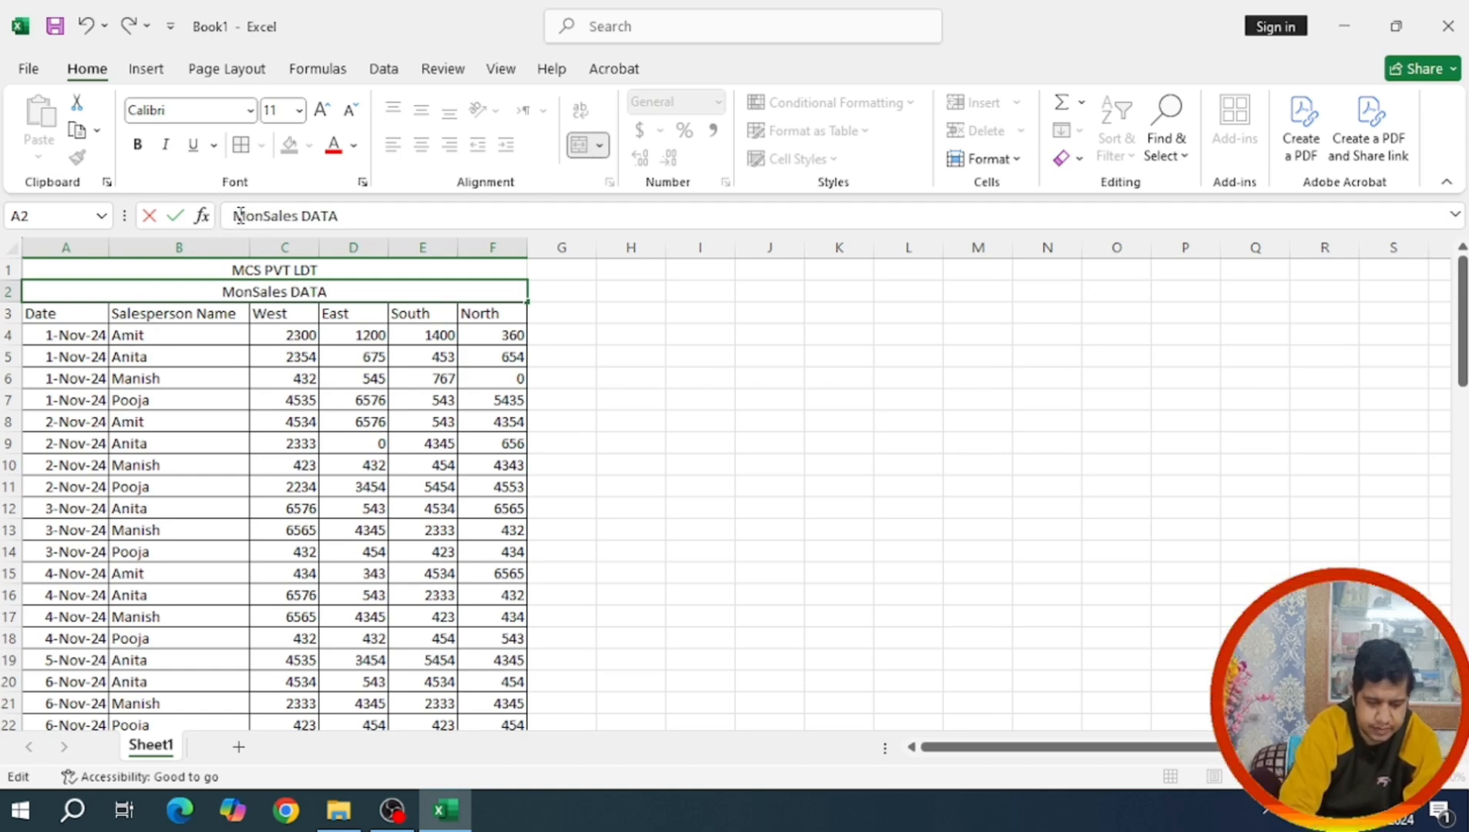
{"action": "type", "text": "Monthly"}
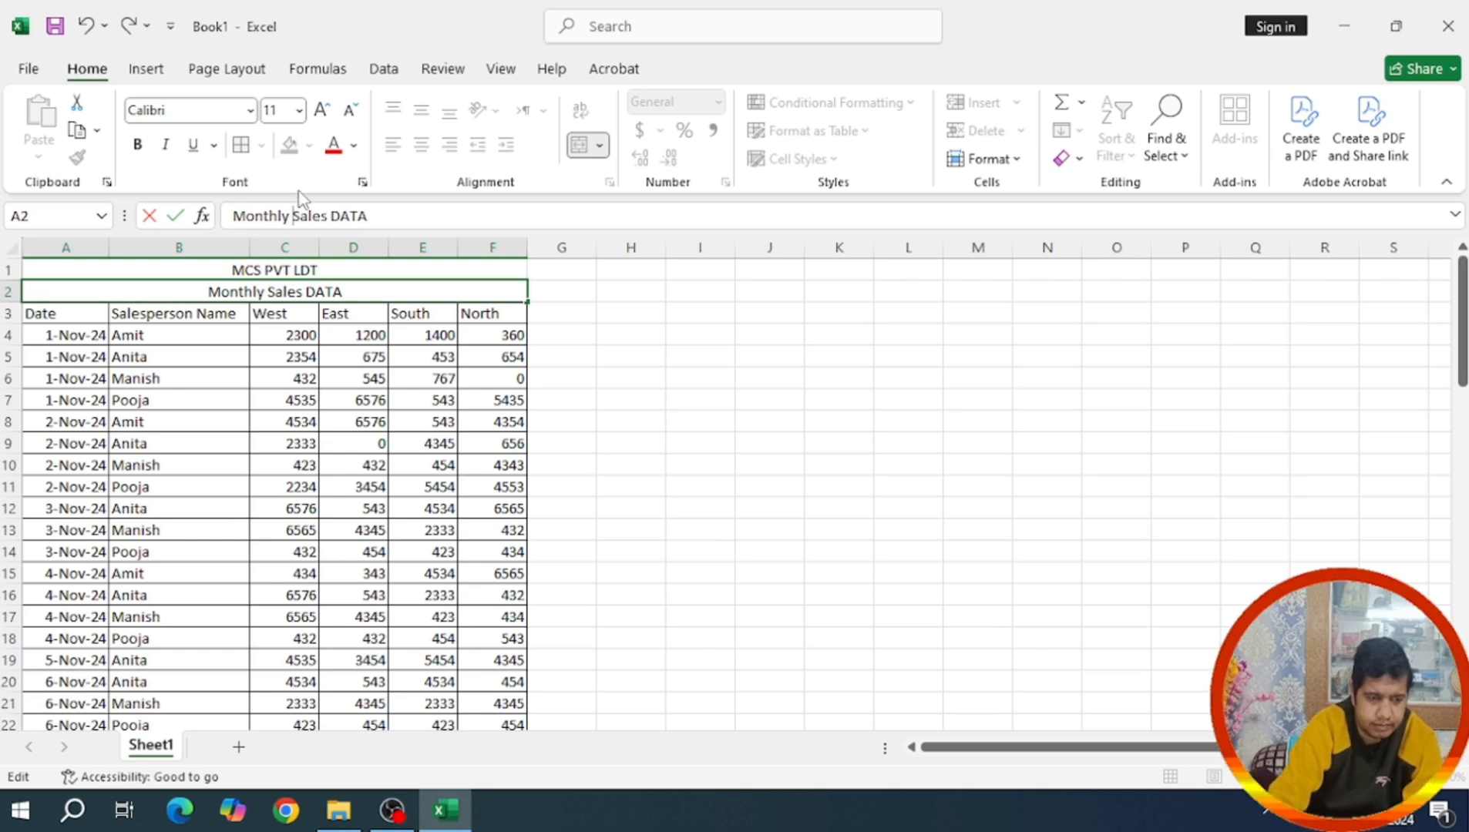
{"action": "left_click", "coordinate": [430, 383]}
{"action": "left_click", "coordinate": [362, 293]}
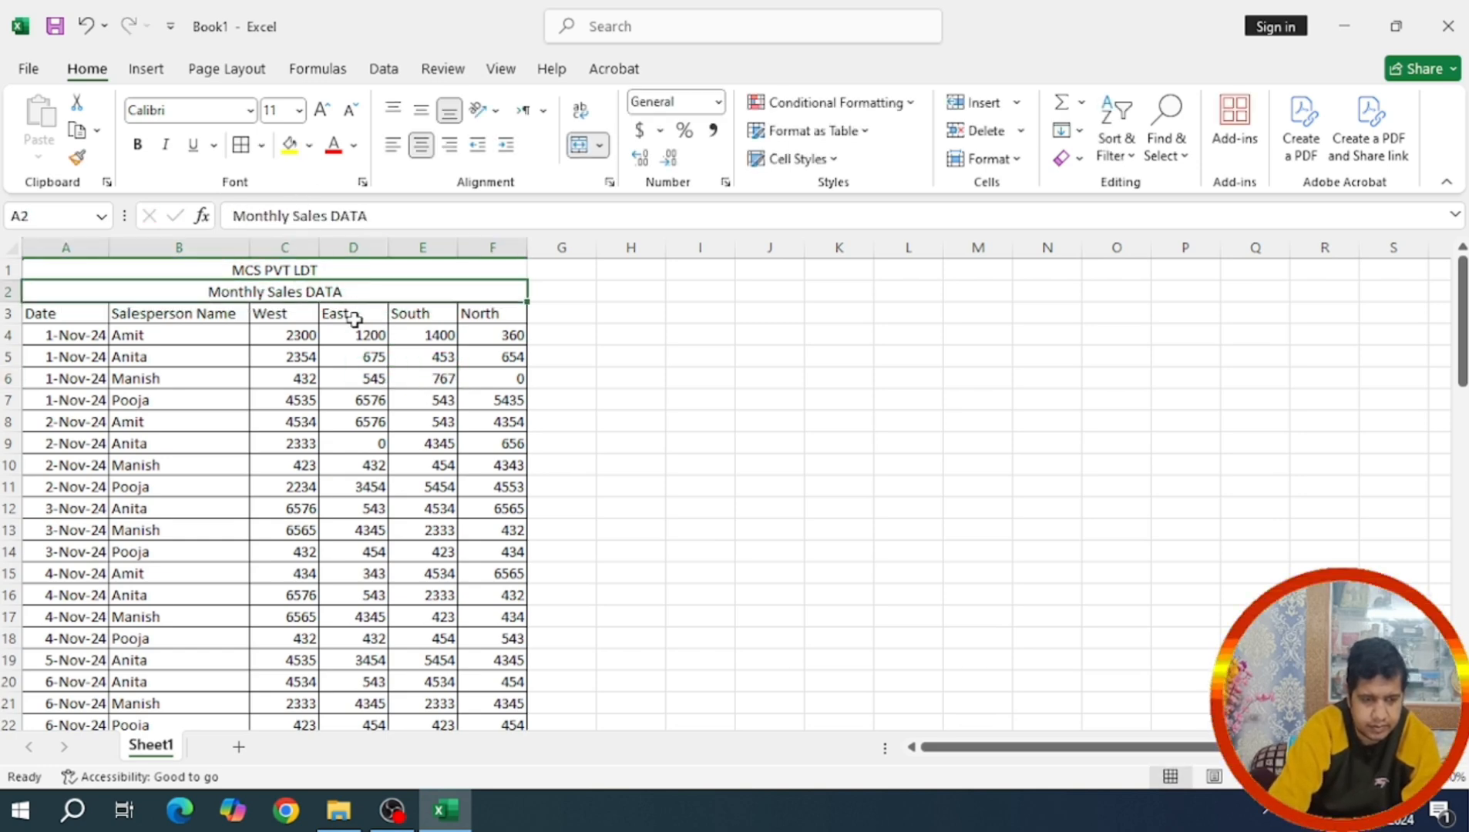
{"action": "scroll", "coordinate": [678, 375], "scroll_direction": "down", "scroll_amount": 15}
{"action": "scroll", "coordinate": [674, 377], "scroll_direction": "up", "scroll_amount": 15}
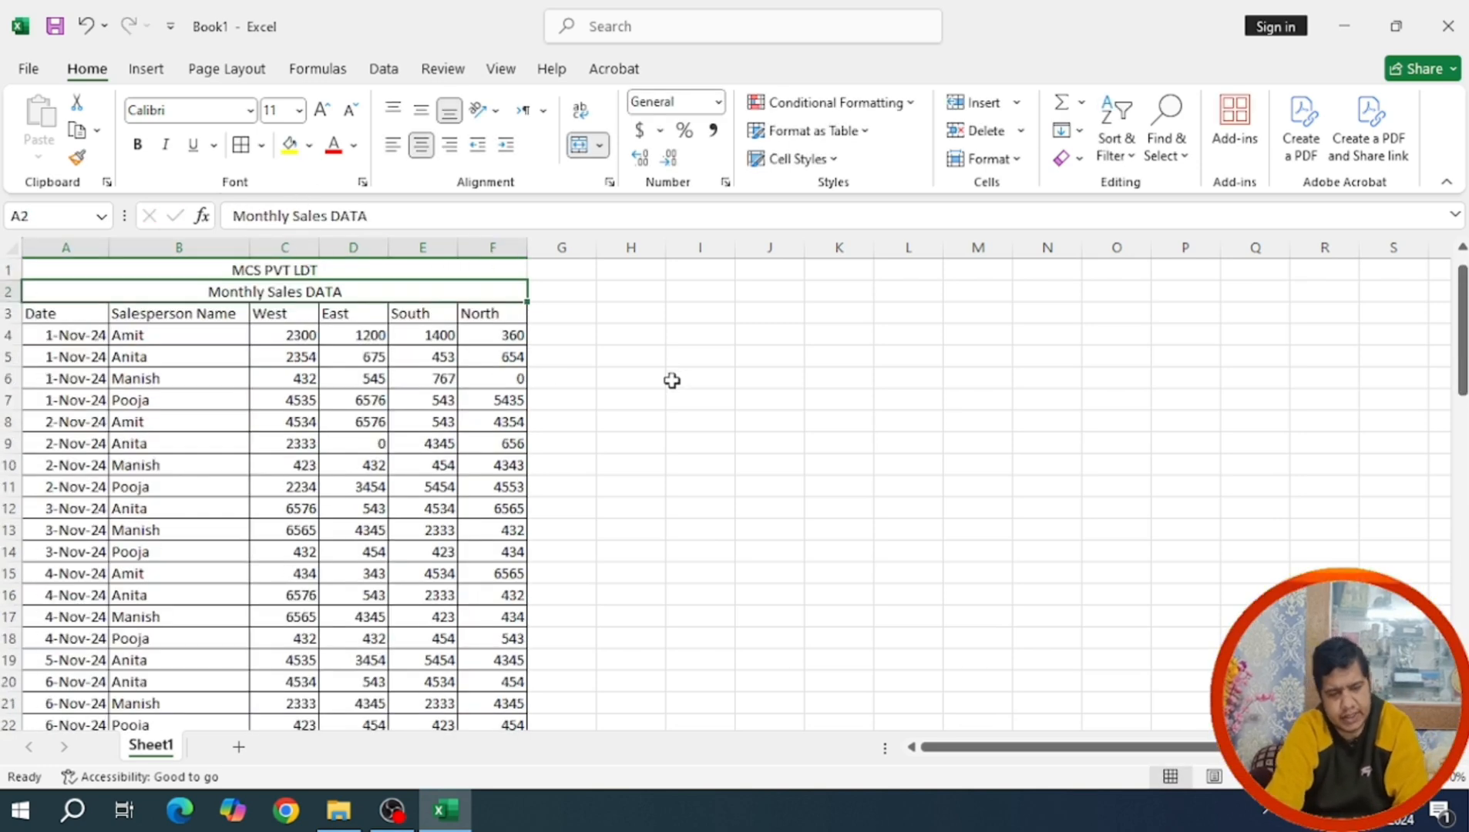
{"action": "key", "text": "ctrl+z"}
Insert a PivotTable from the sales range A3:F52, placed on the existing worksheet at cell I3
{"action": "left_click", "coordinate": [728, 305]}
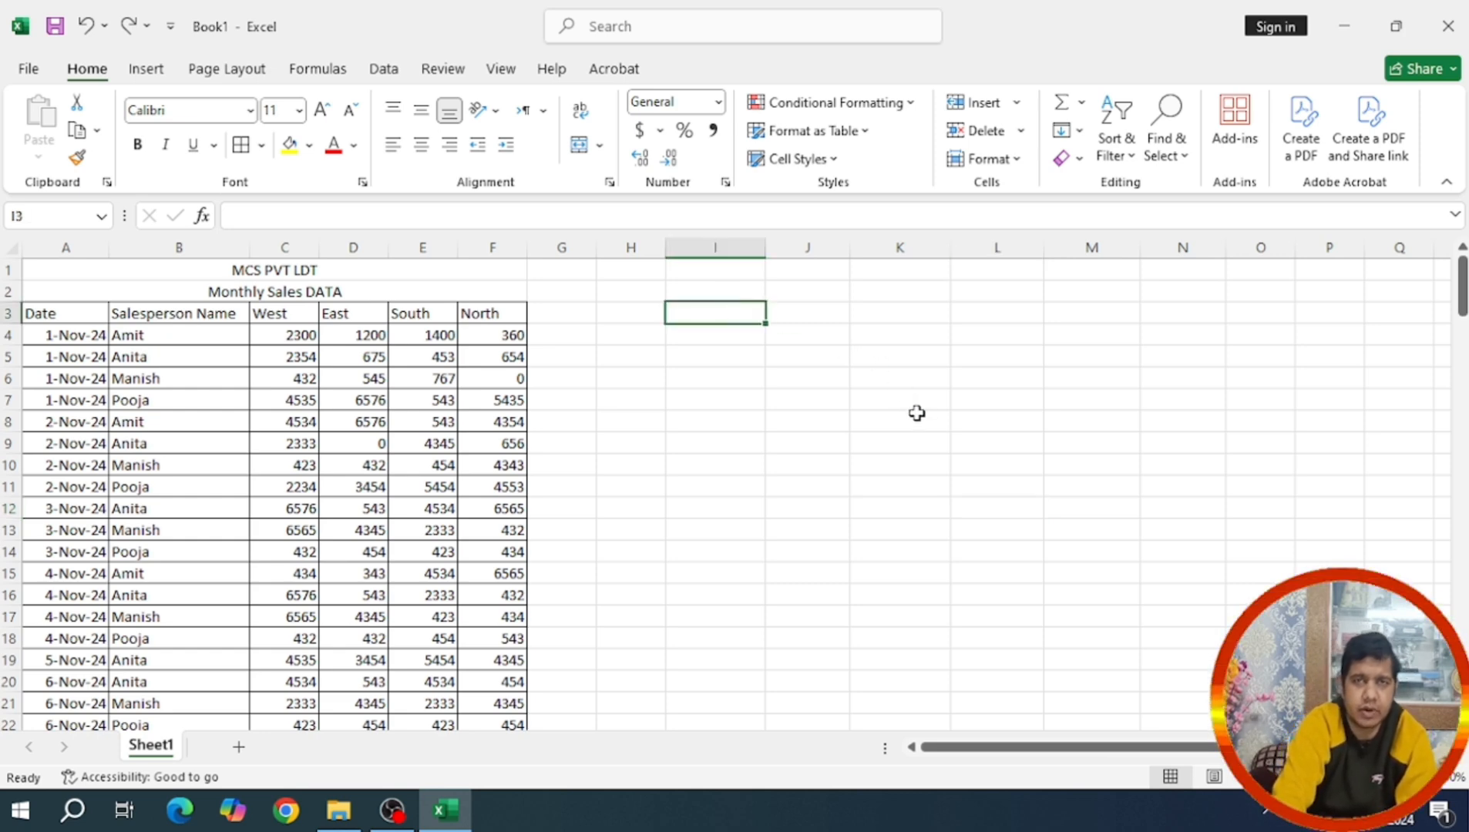
{"action": "left_click", "coordinate": [146, 68]}
{"action": "left_click", "coordinate": [47, 135]}
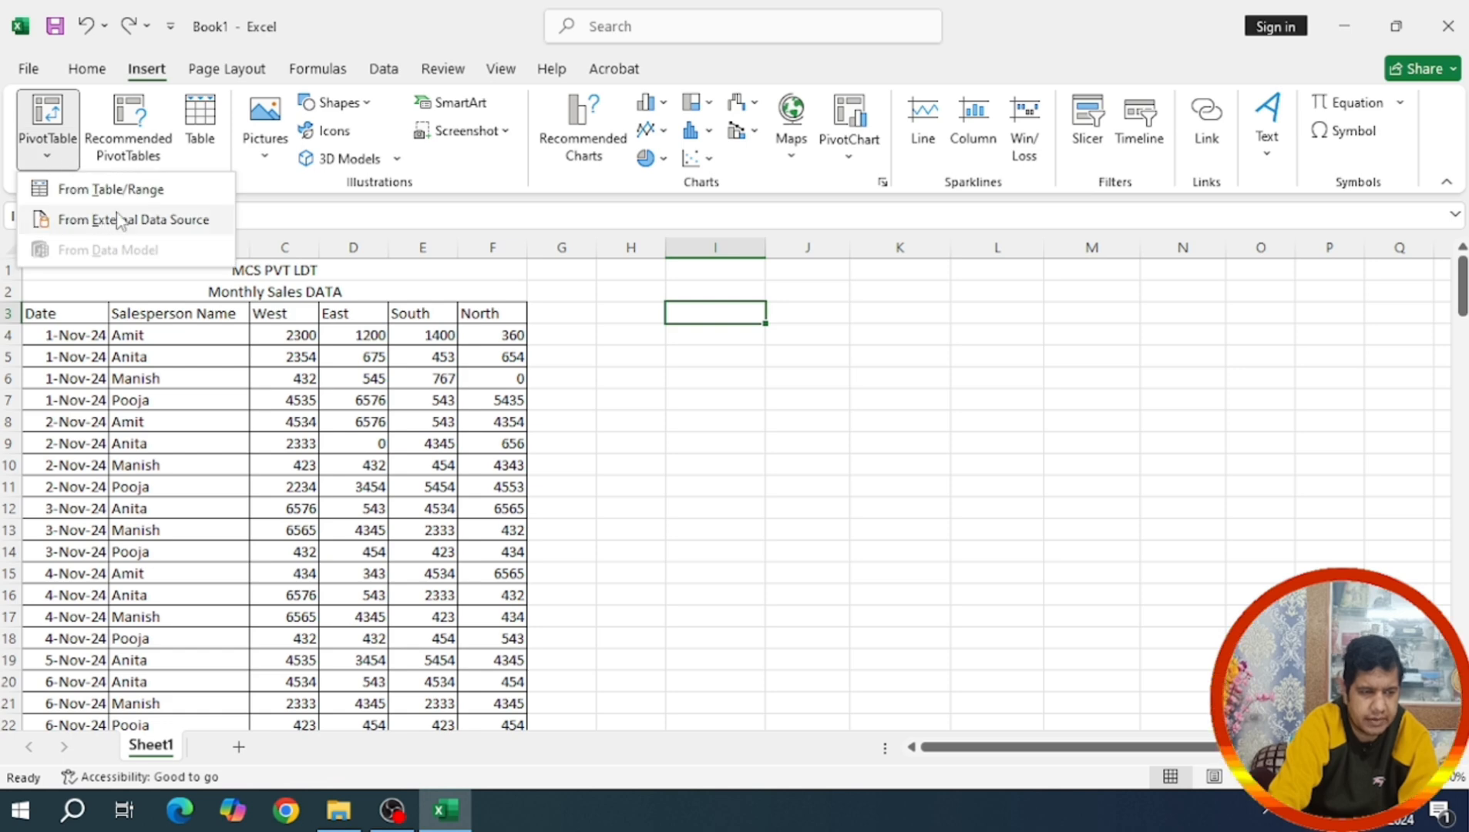
{"action": "left_click", "coordinate": [123, 191]}
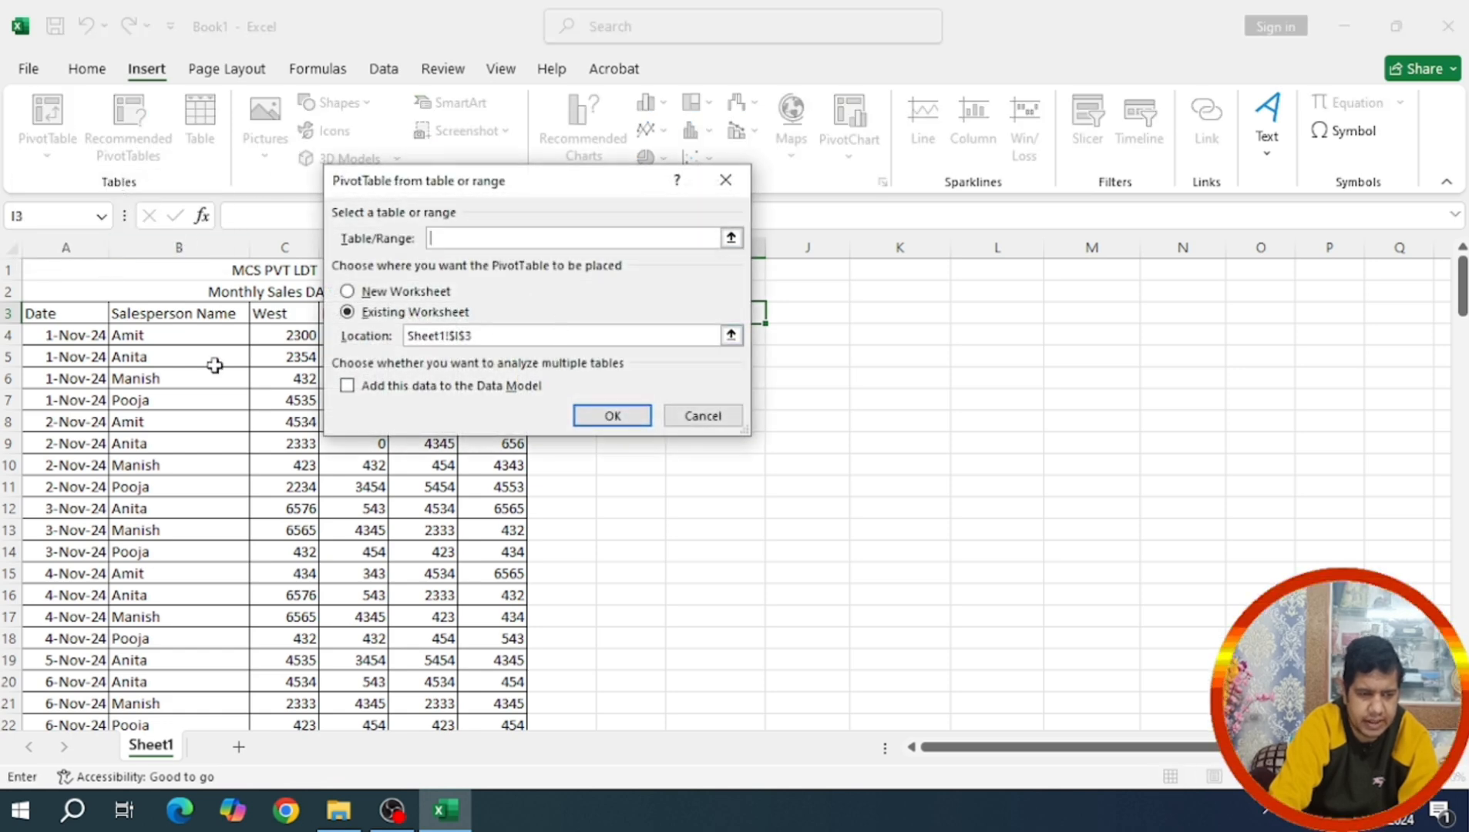
{"action": "left_click_drag", "start_coordinate": [40, 310], "coordinate": [516, 709]}
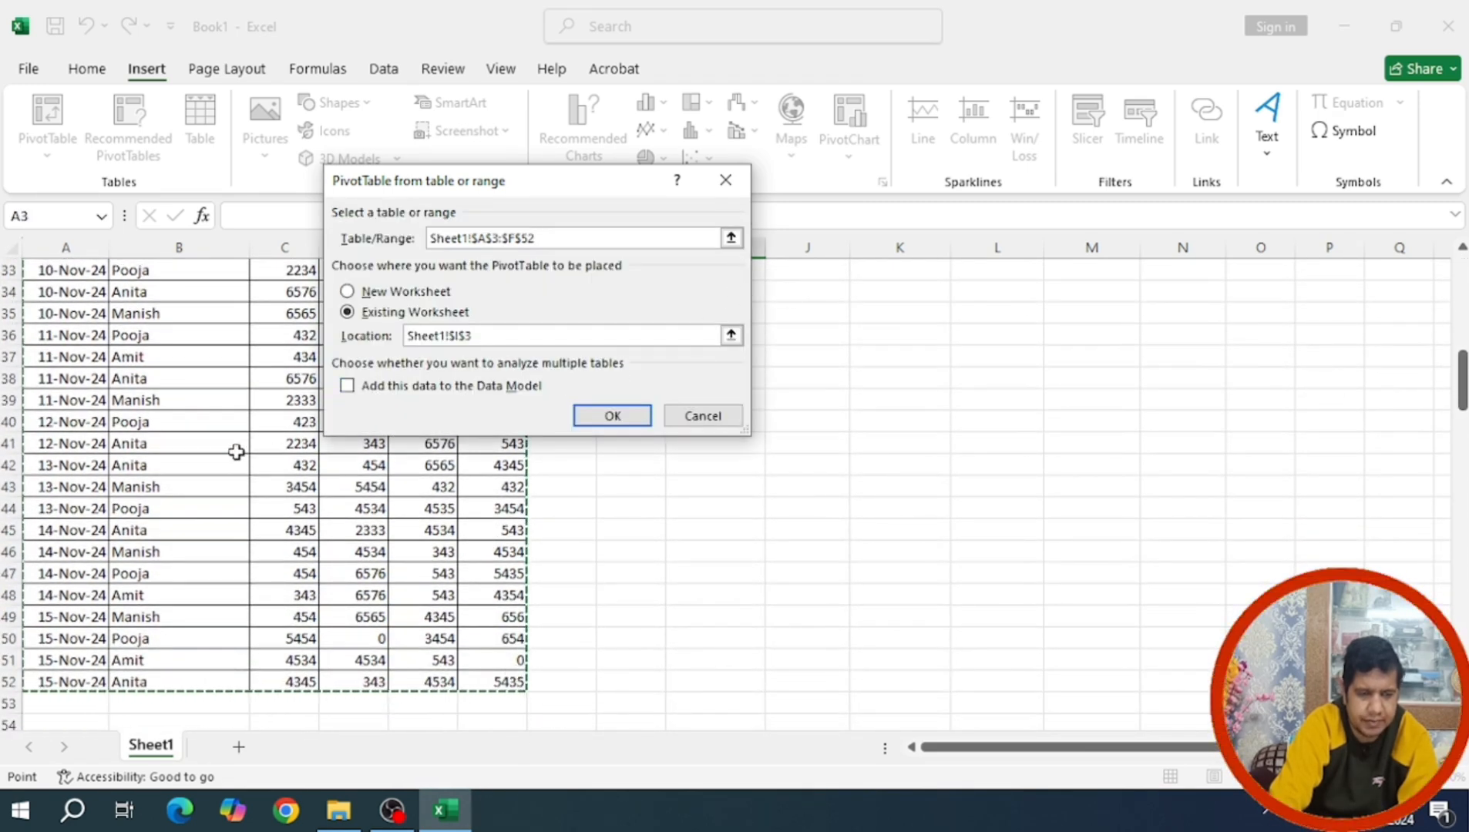
{"action": "scroll", "coordinate": [236, 448], "scroll_direction": "up", "scroll_amount": 10}
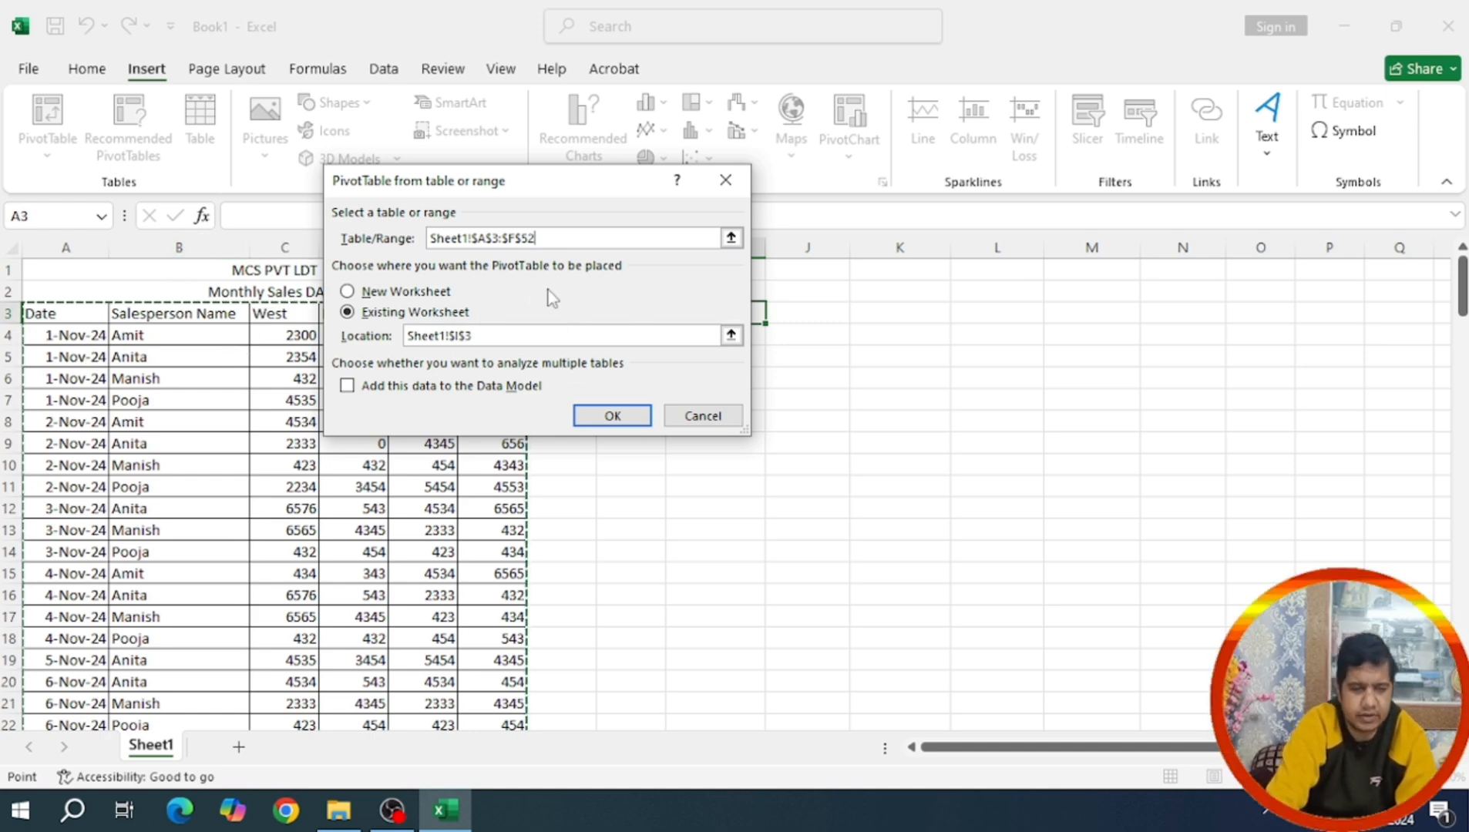
{"action": "left_click", "coordinate": [618, 416]}
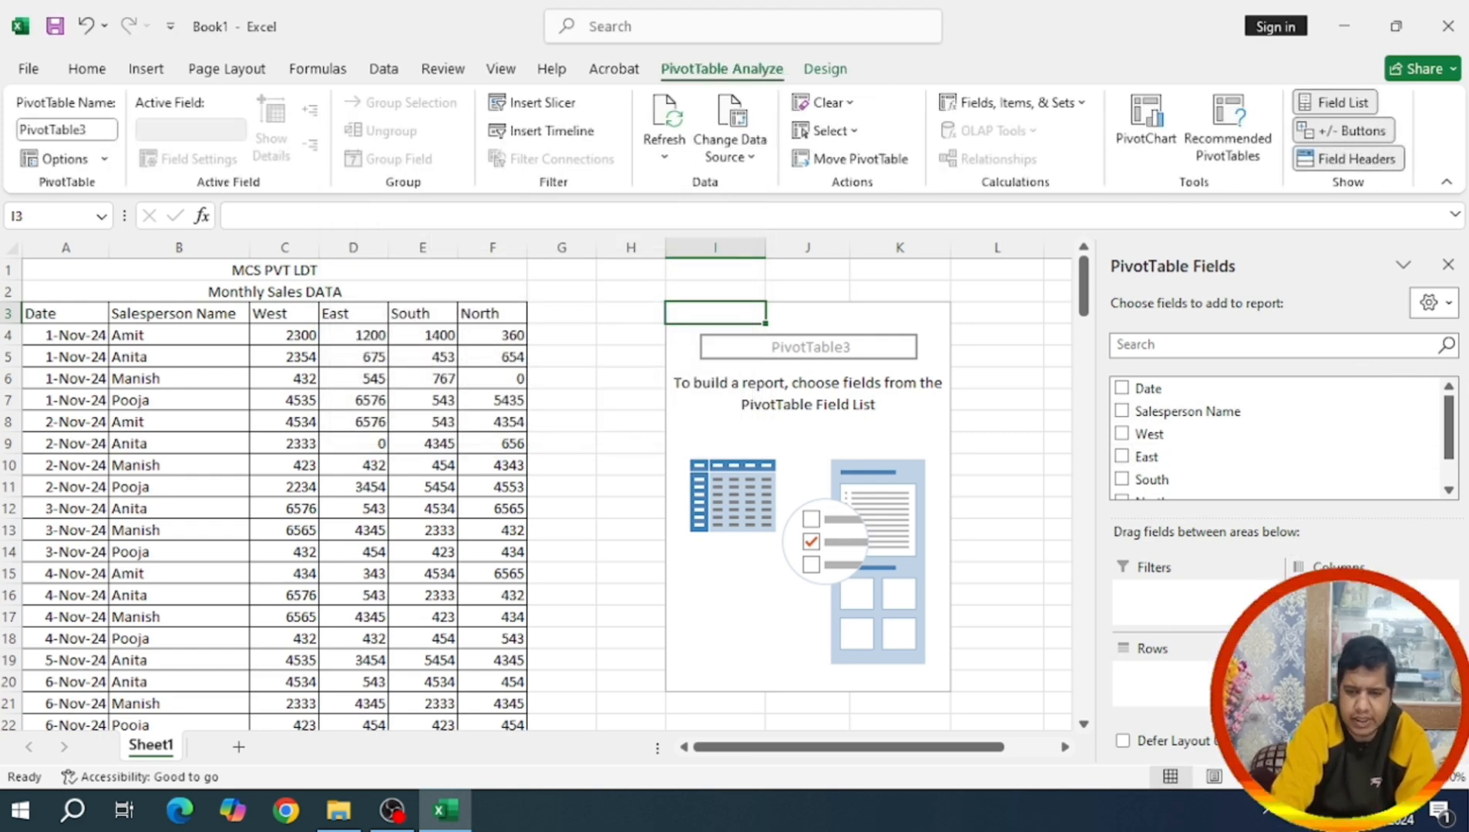
{"action": "mouse_move", "coordinate": [1453, 418]}
{"action": "left_mouse_down"}
{"action": "mouse_move", "coordinate": [1452, 447]}
{"action": "mouse_move", "coordinate": [1449, 406]}
{"action": "left_mouse_up"}
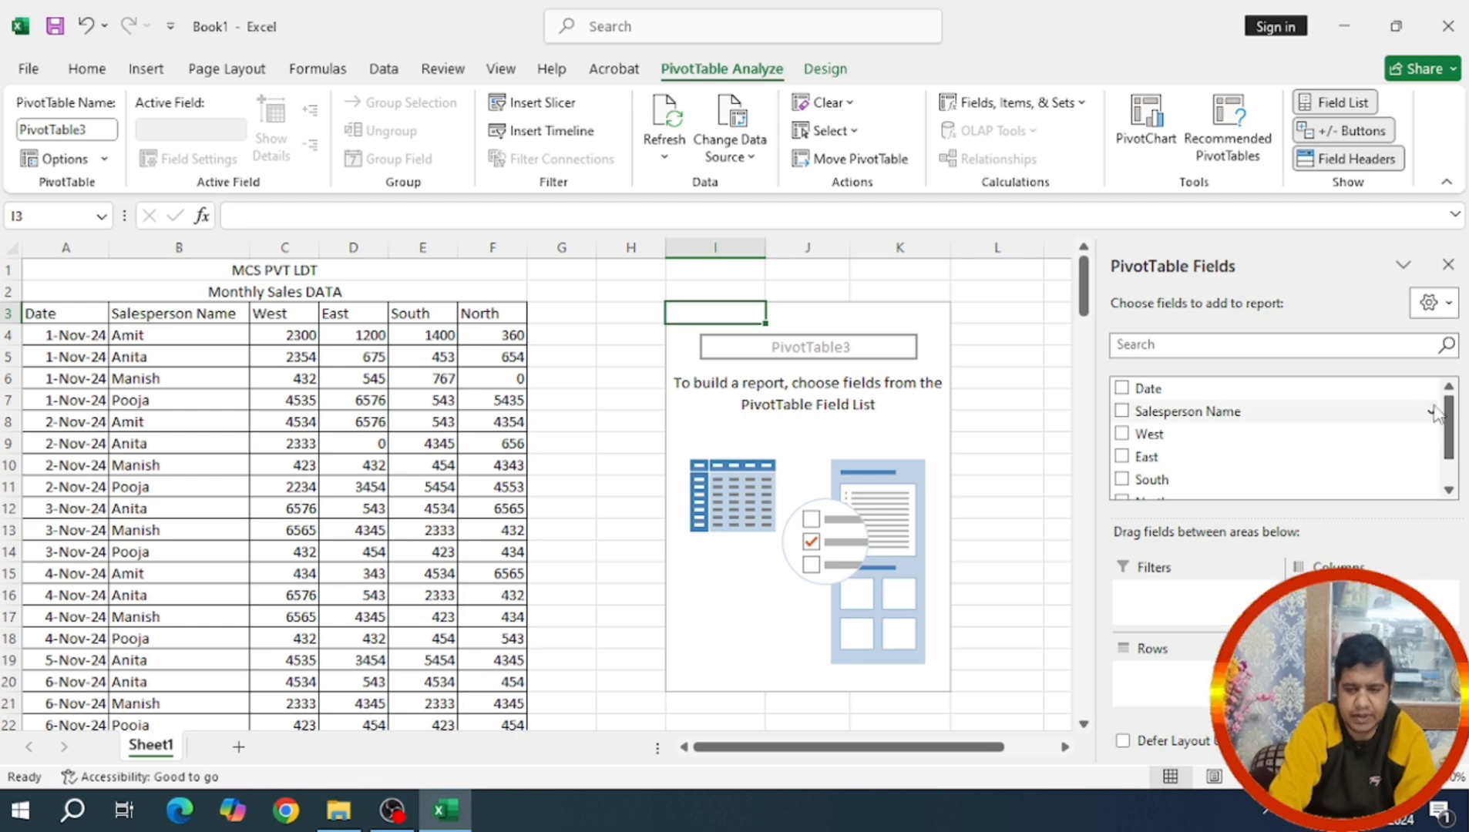
{"action": "left_click", "coordinate": [1121, 411]}
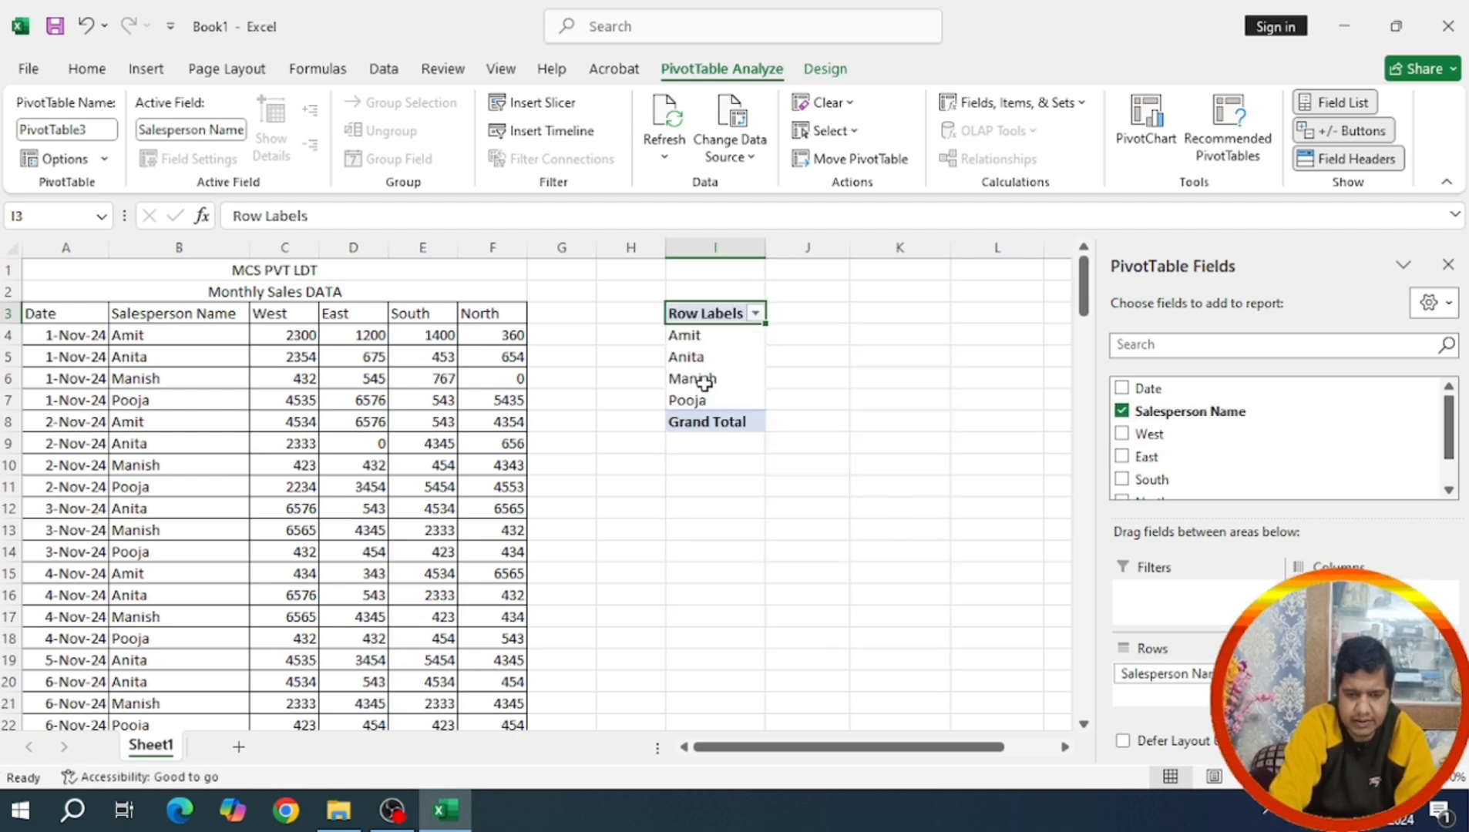
{"action": "left_click", "coordinate": [1121, 411]}
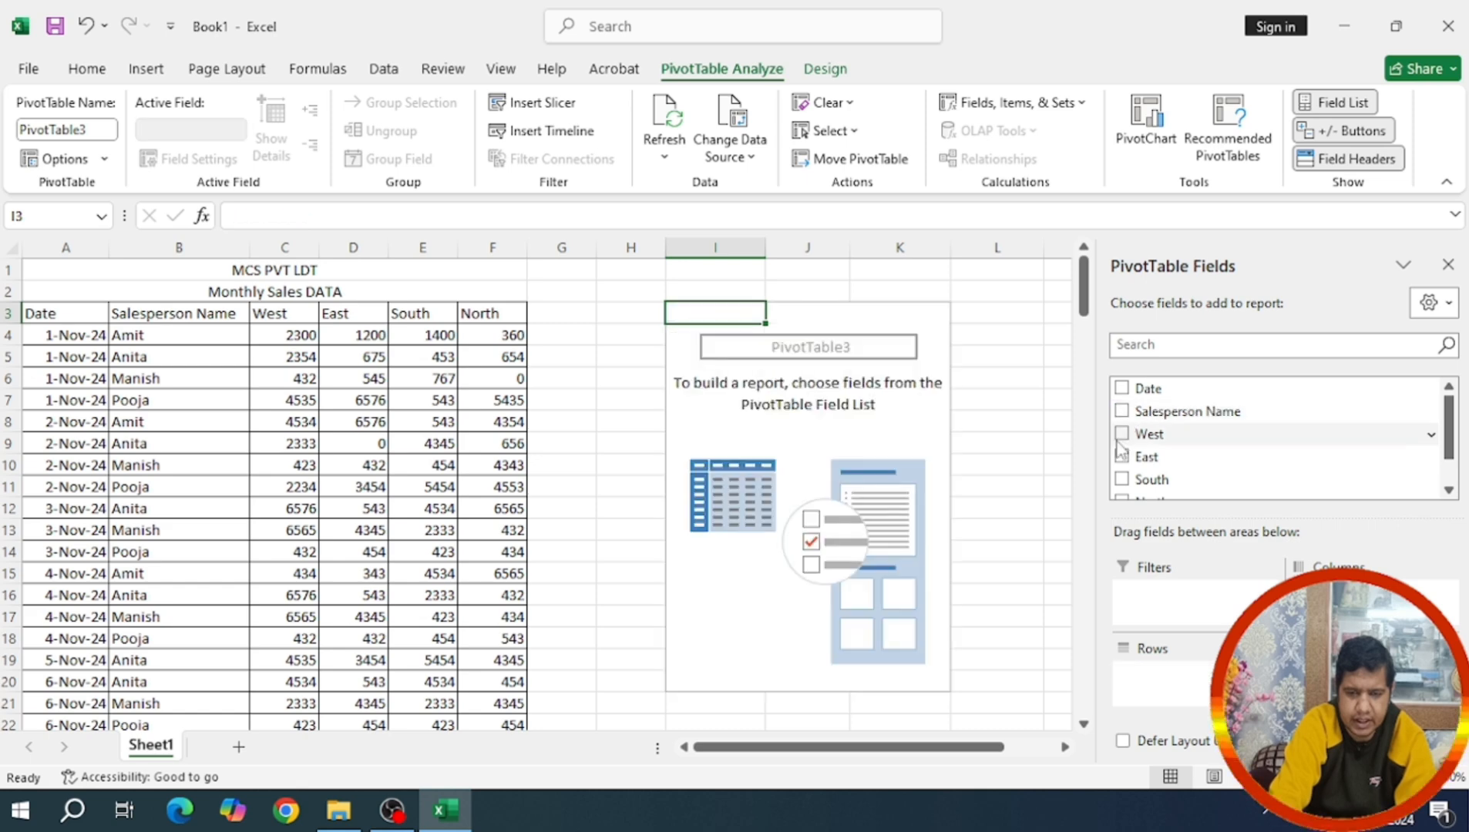
{"action": "left_click", "coordinate": [1121, 434]}
{"action": "left_click", "coordinate": [1122, 457]}
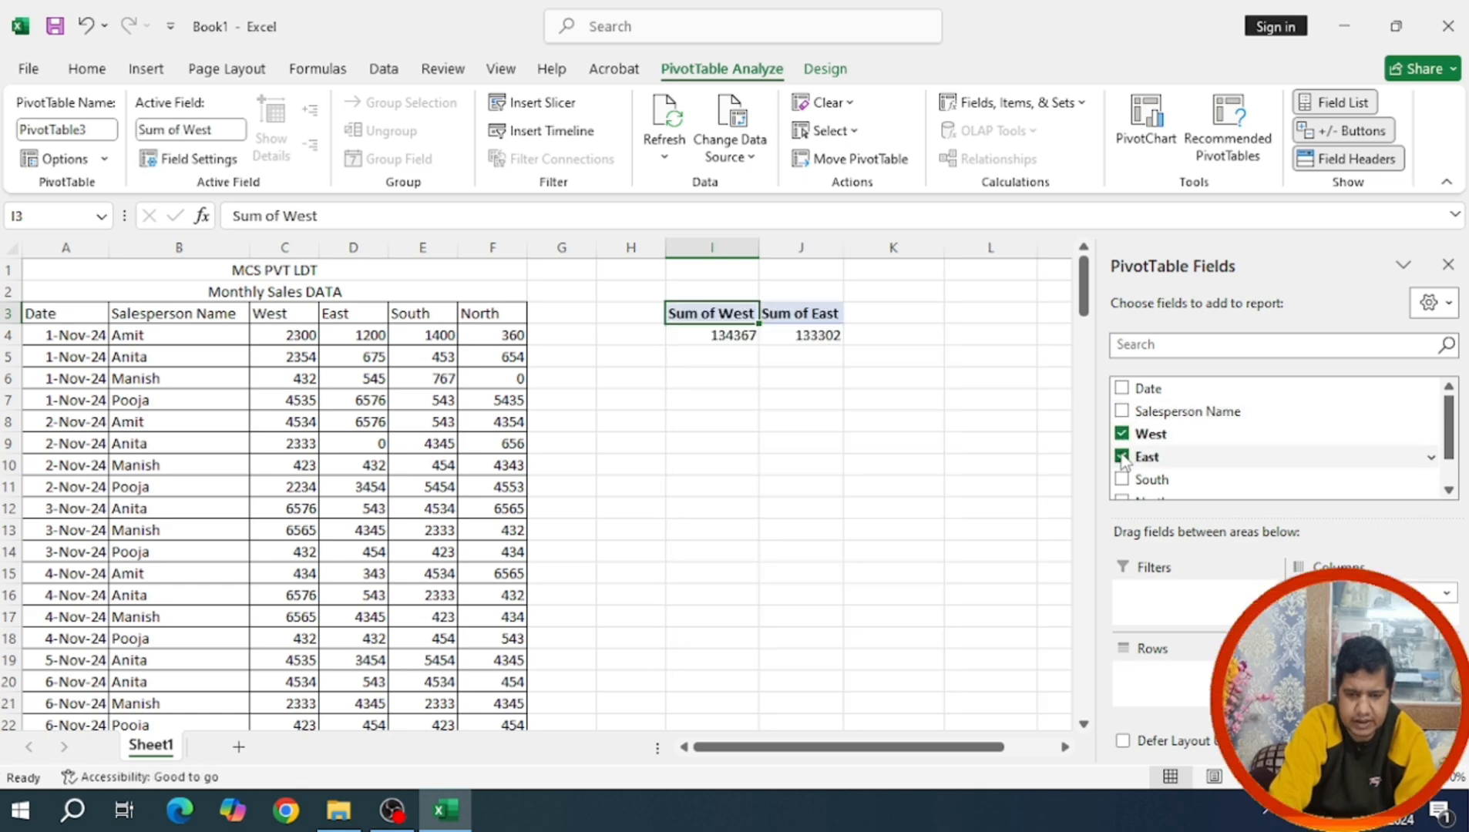
{"action": "left_click", "coordinate": [1121, 479]}
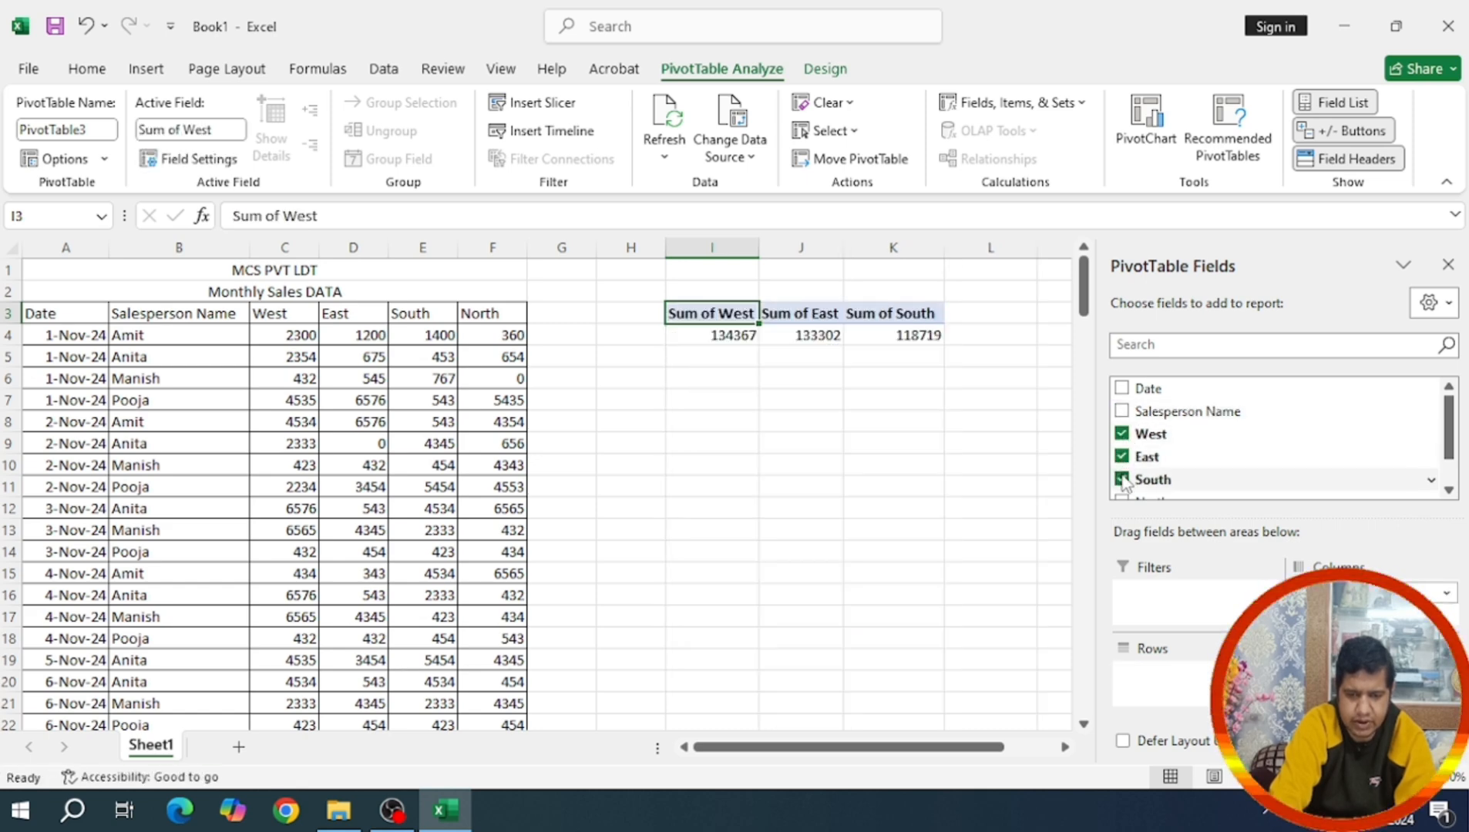
{"action": "left_click", "coordinate": [1122, 479]}
{"action": "left_click", "coordinate": [1122, 456]}
{"action": "left_click", "coordinate": [1122, 434]}
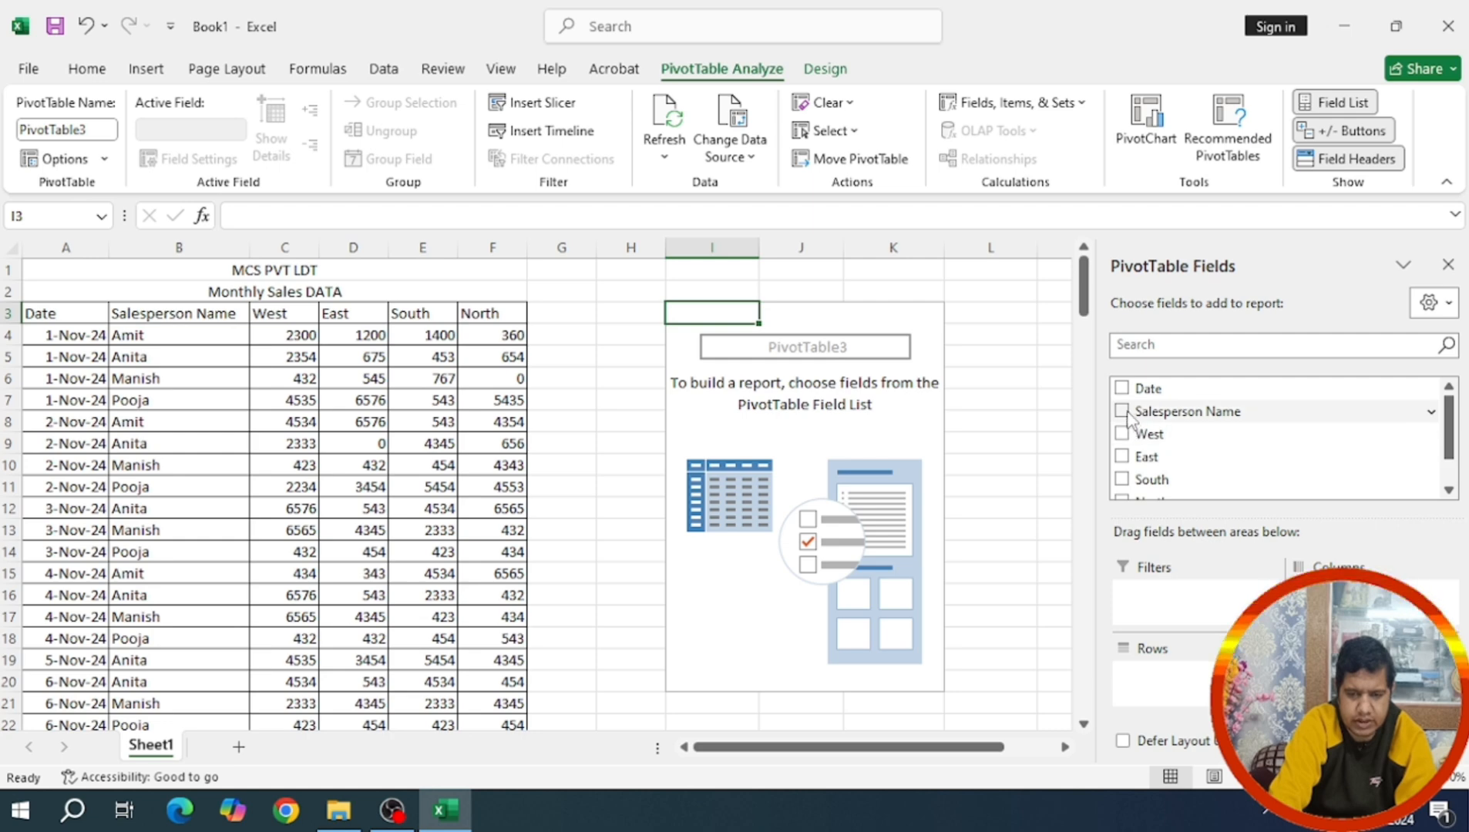
Add Salesperson Name as pivot rows with West, East, South and North as values, and close the field list
{"action": "left_click", "coordinate": [1122, 412]}
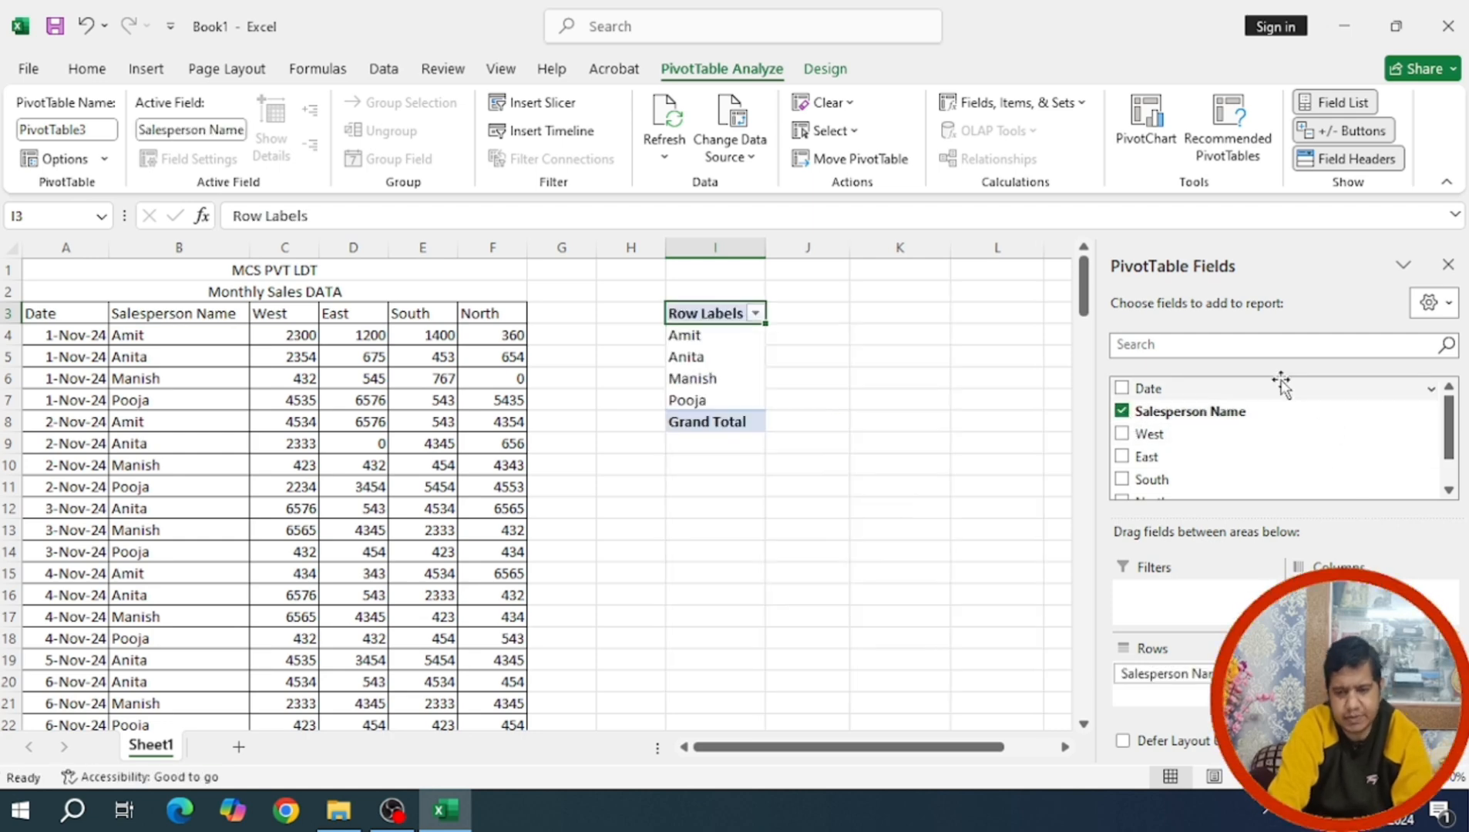
{"action": "left_click", "coordinate": [1122, 434]}
{"action": "left_click", "coordinate": [1122, 457]}
{"action": "left_click", "coordinate": [1122, 480]}
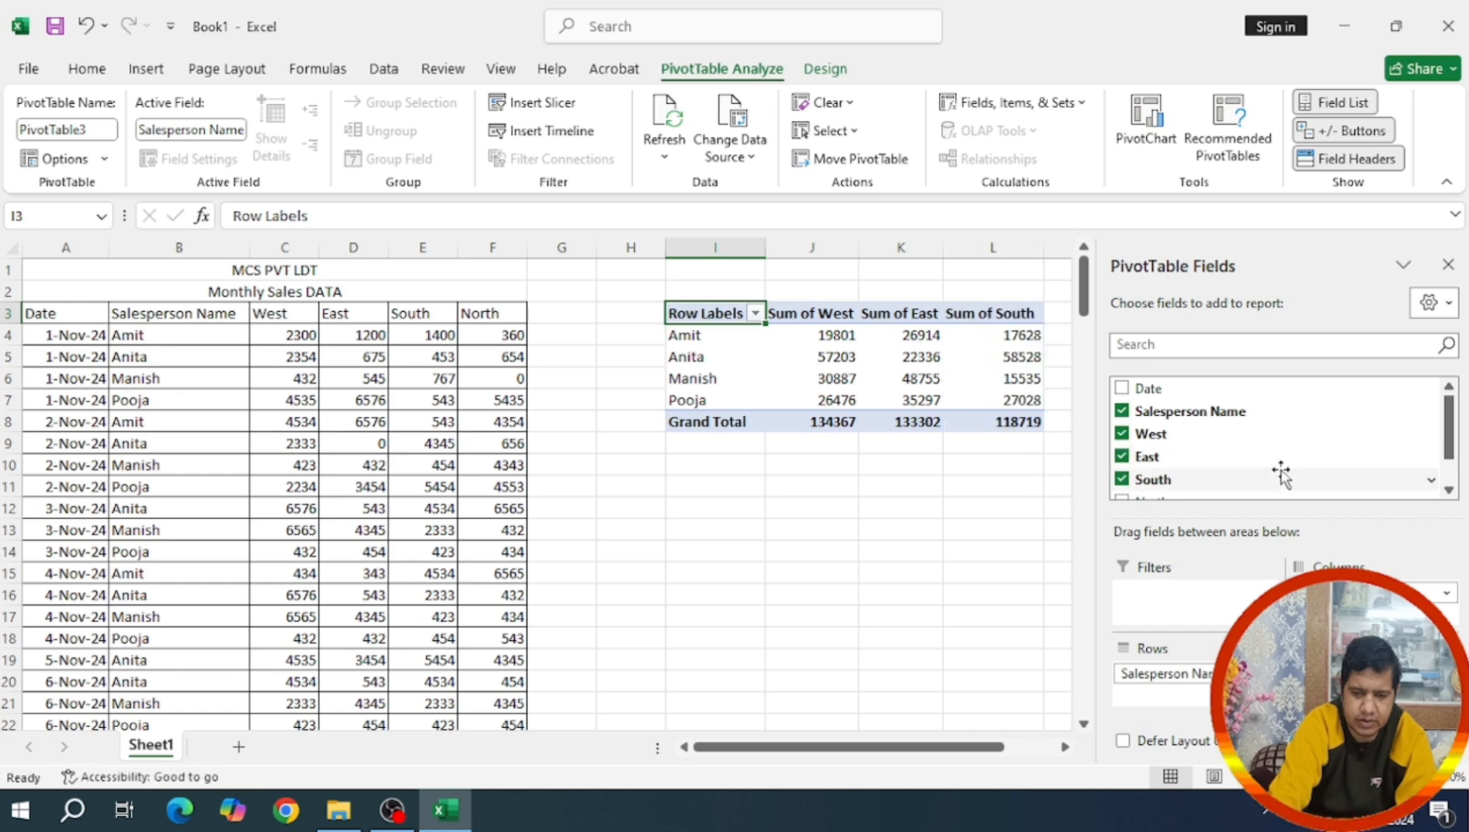
{"action": "scroll", "coordinate": [1281, 474], "scroll_direction": "down", "scroll_amount": 2}
{"action": "left_click", "coordinate": [1280, 464]}
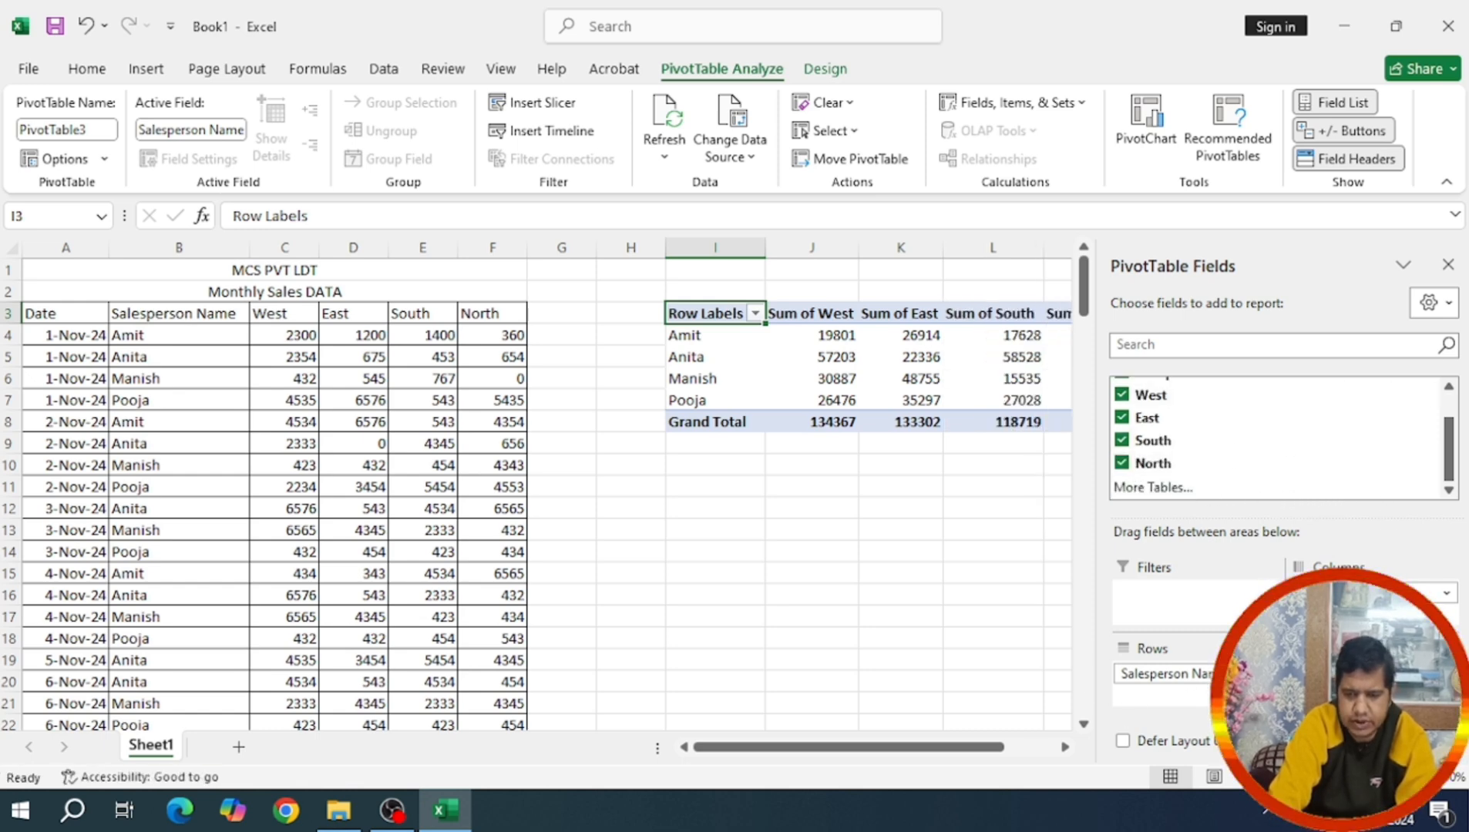
{"action": "left_click", "coordinate": [1449, 265]}
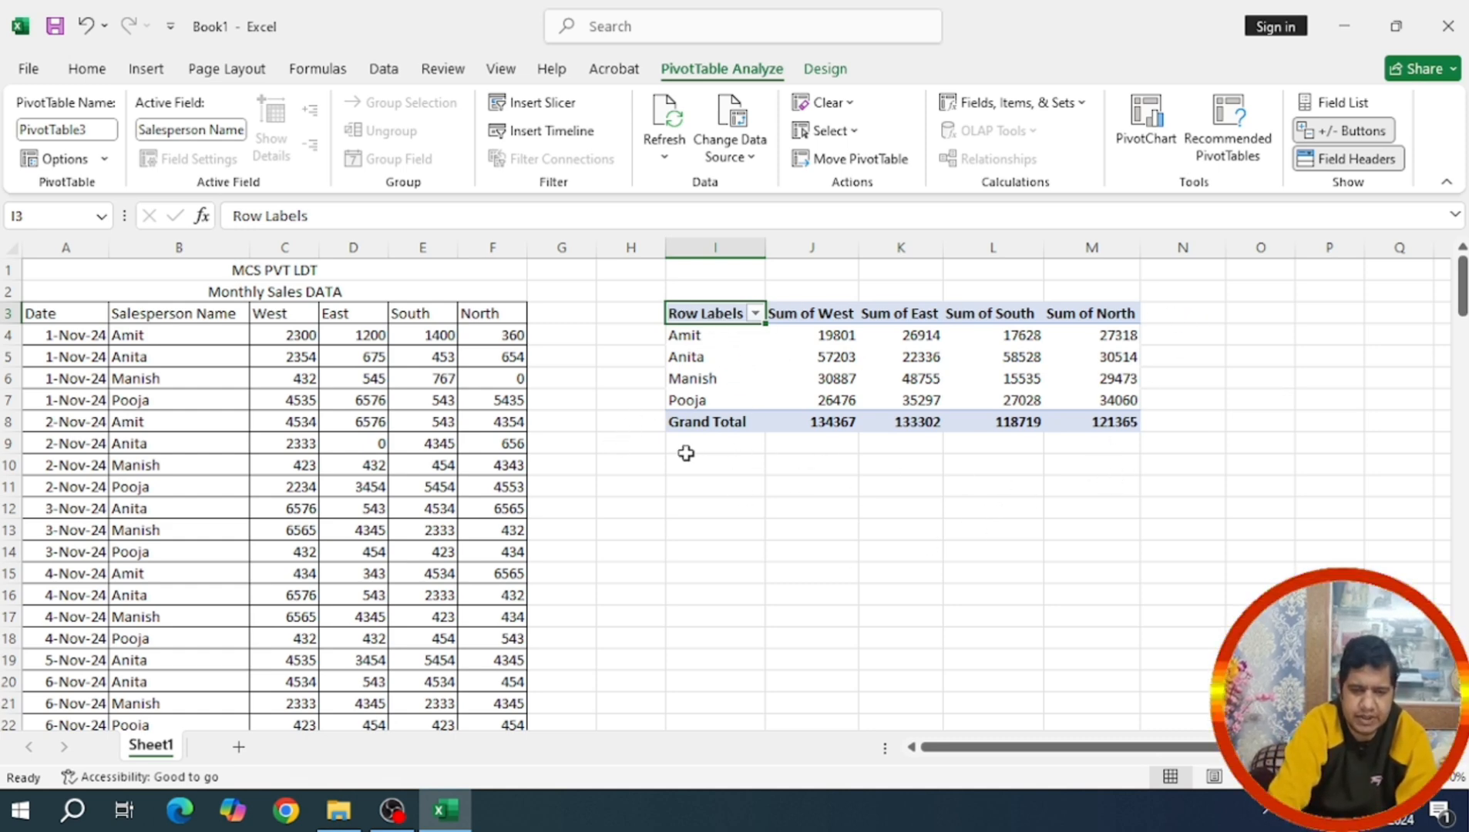
Filter the pivot table's row labels to the first salesperson only and restore the display of all salespeople
{"action": "left_click", "coordinate": [756, 314]}
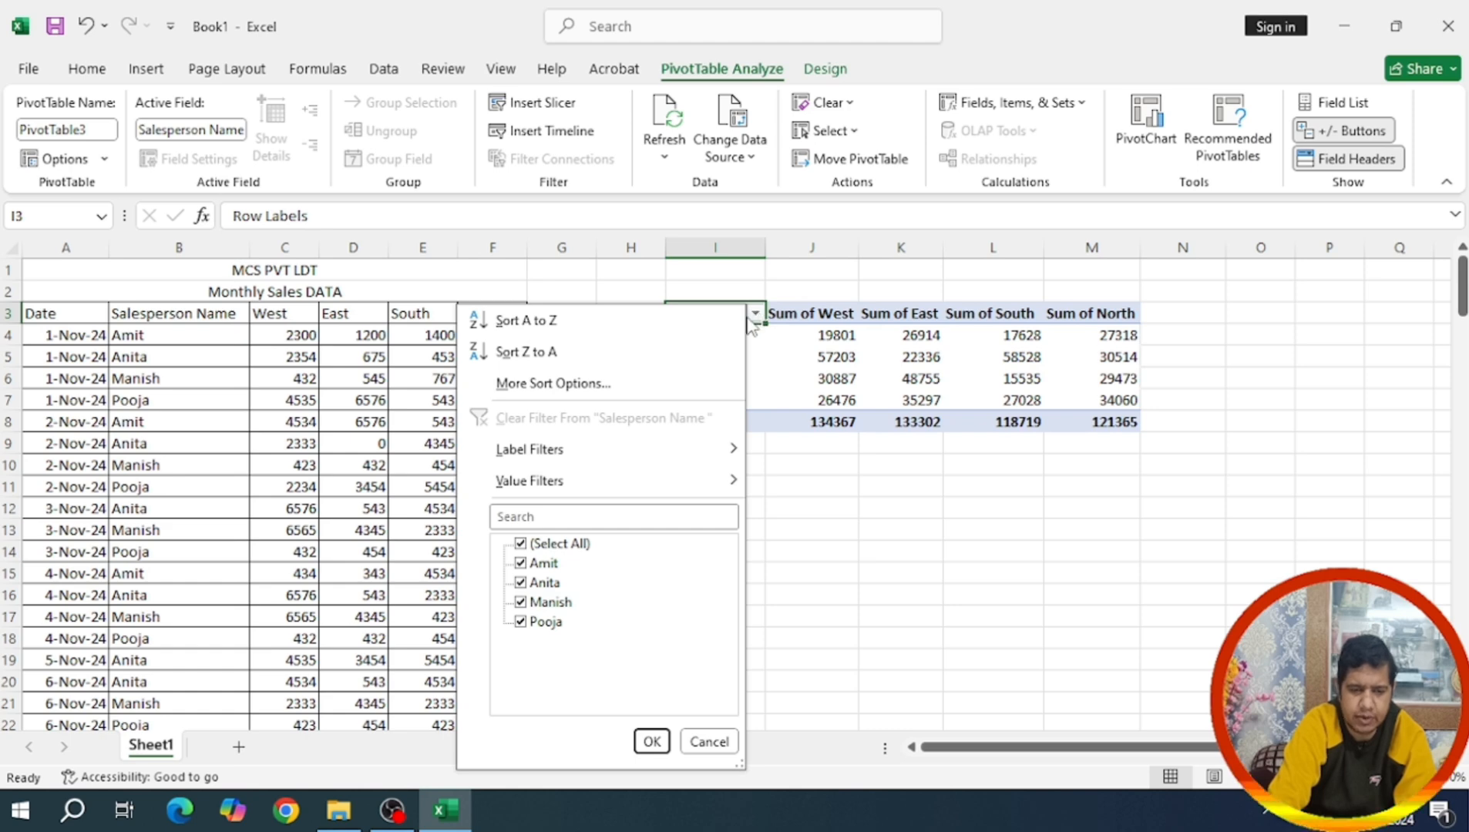
{"action": "left_click", "coordinate": [522, 544]}
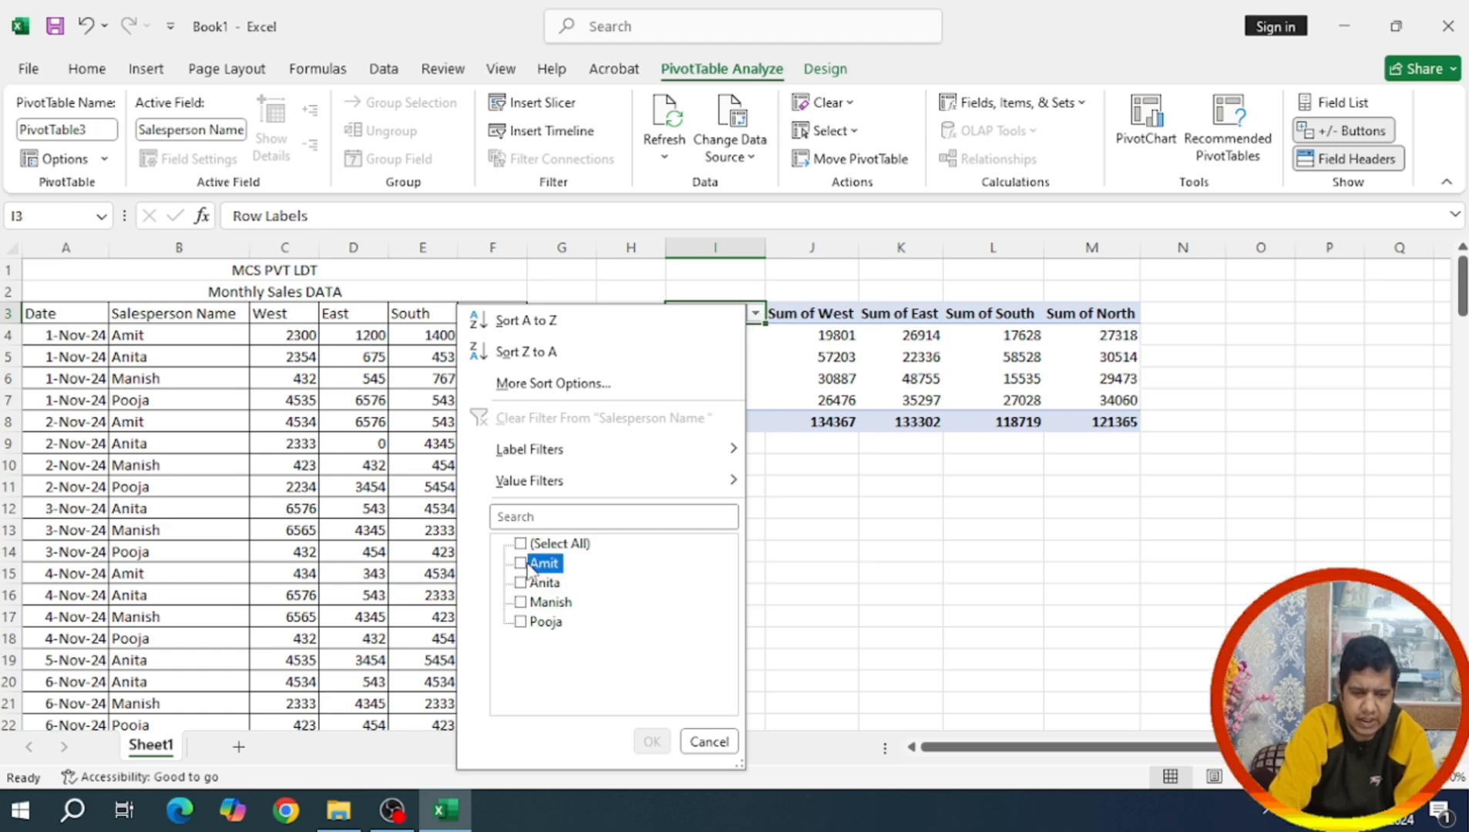
{"action": "left_click", "coordinate": [651, 742]}
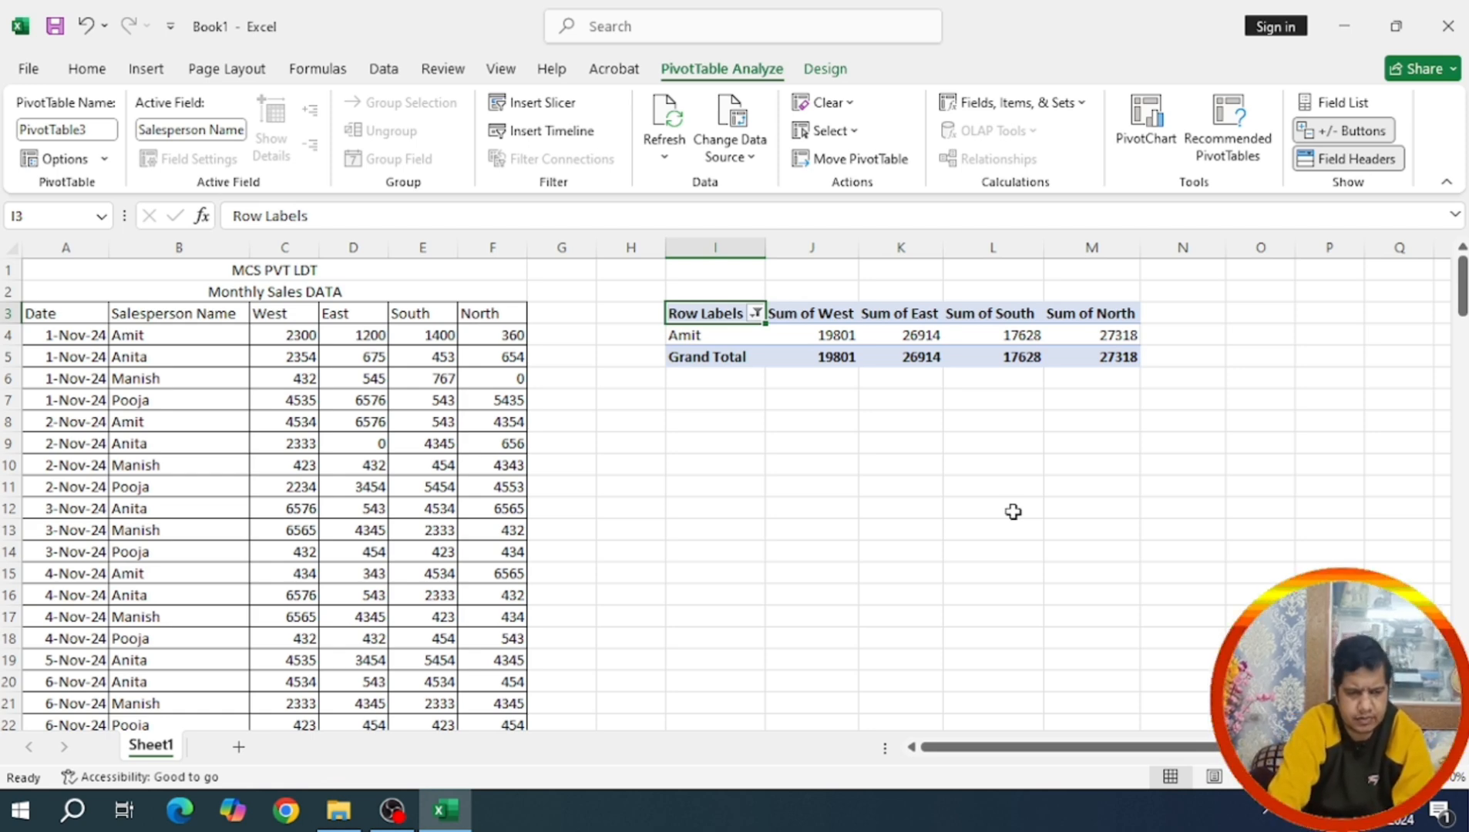
{"action": "left_click", "coordinate": [751, 315]}
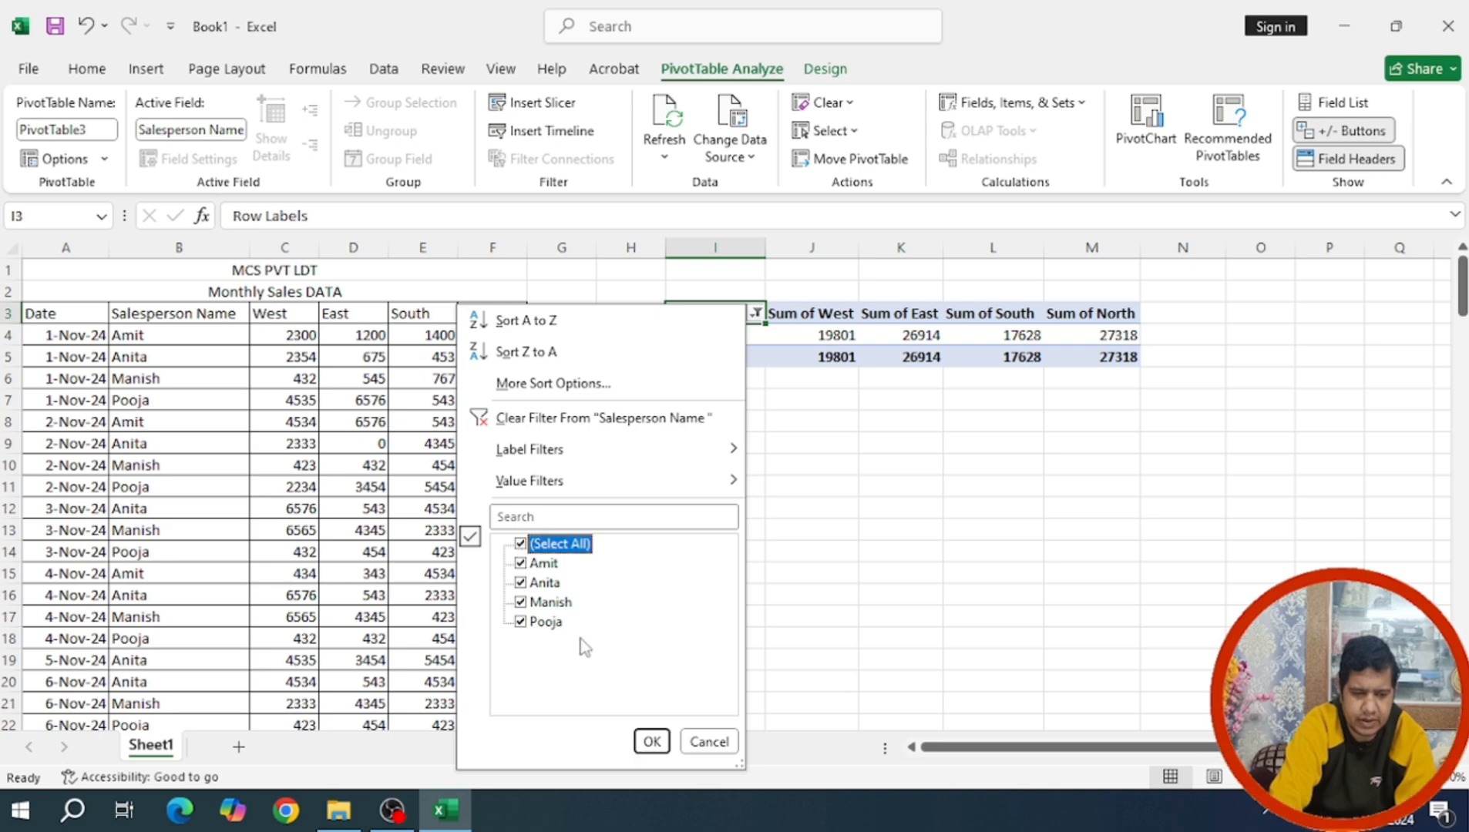
{"action": "left_click", "coordinate": [651, 742]}
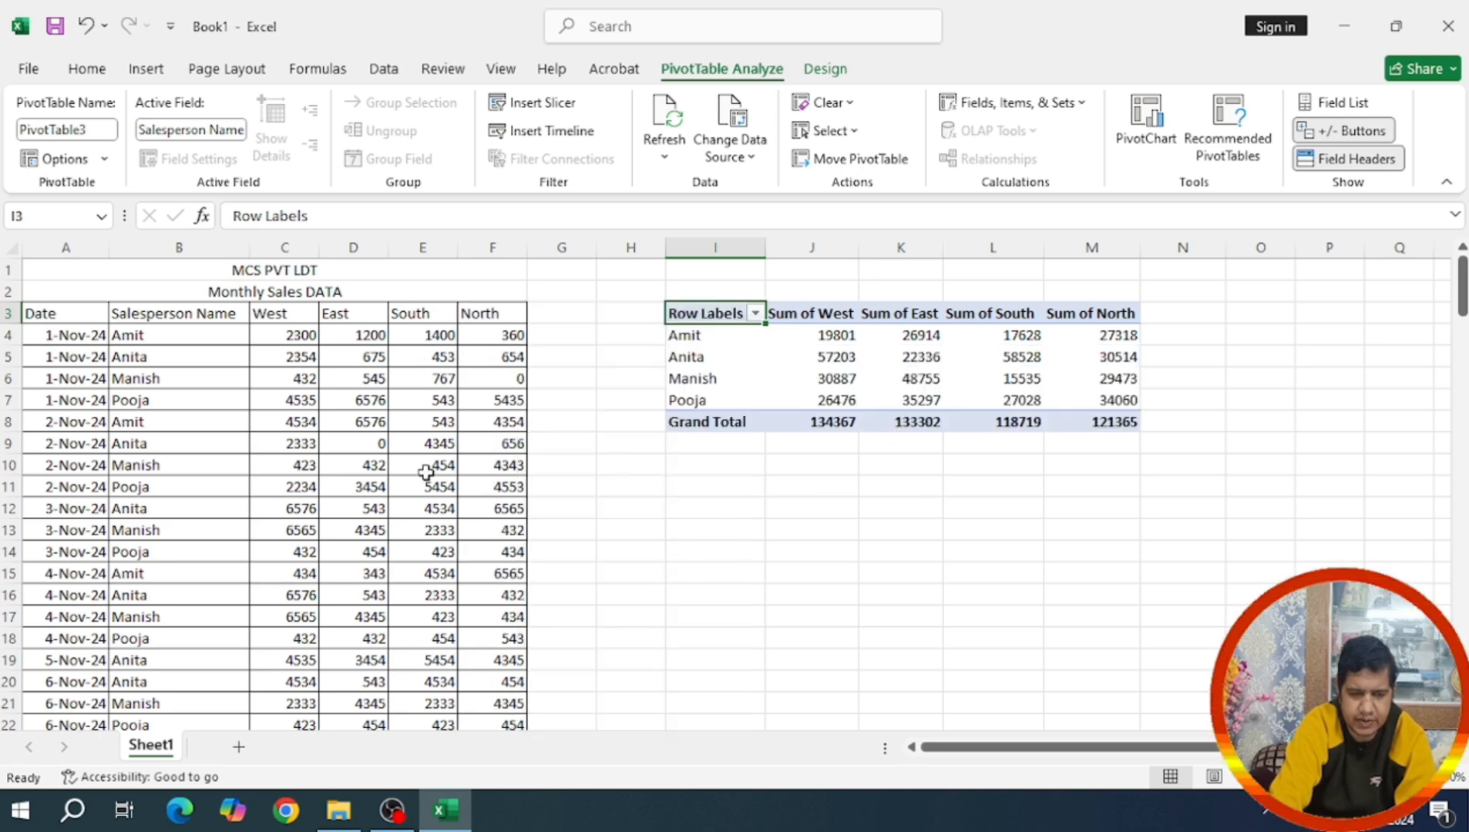
Look through the source sales records down to row 52 and select the range B4:F52
{"action": "scroll", "coordinate": [276, 431], "scroll_direction": "down", "scroll_amount": 13}
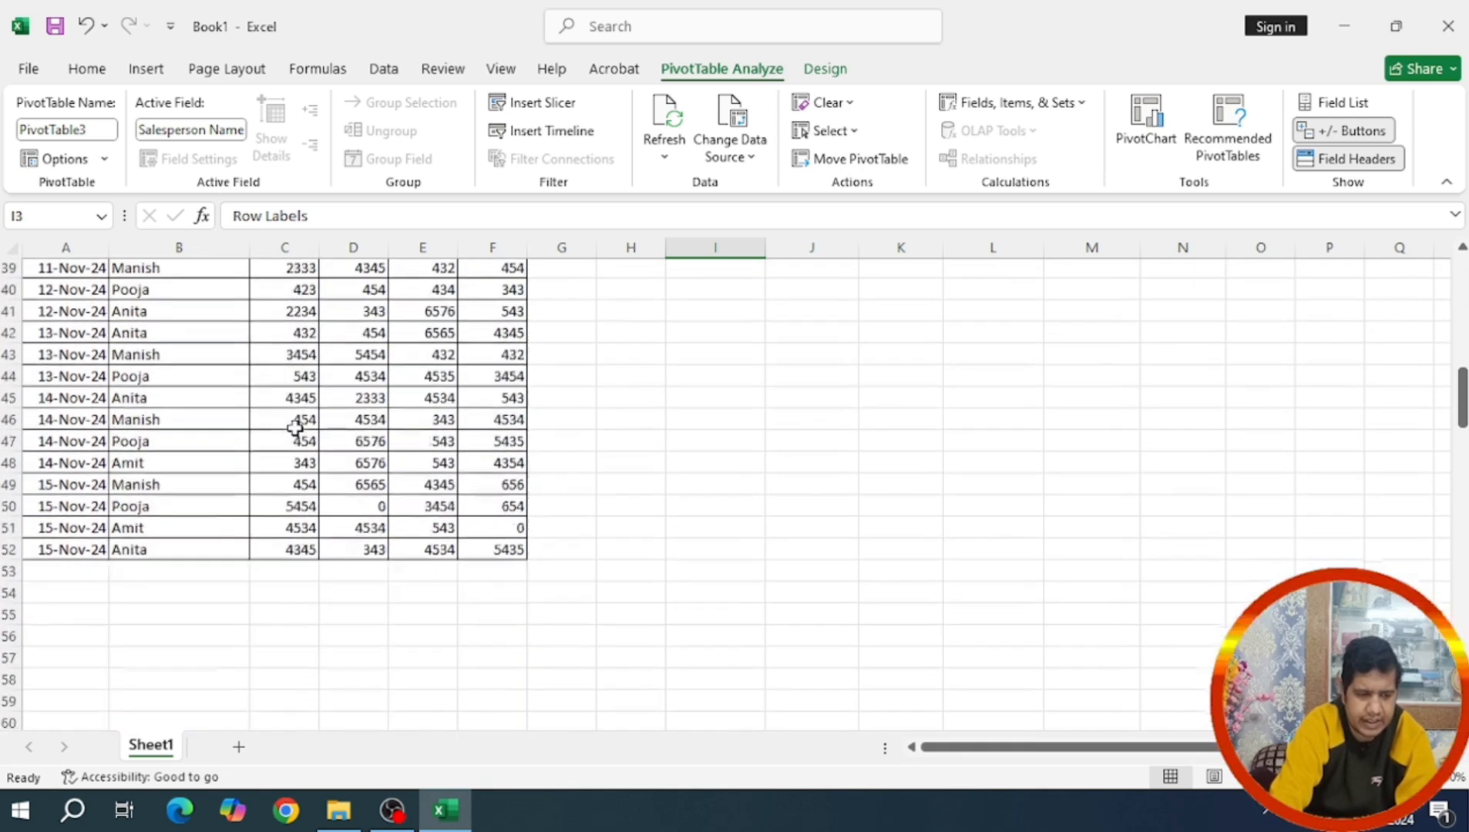
{"action": "scroll", "coordinate": [295, 427], "scroll_direction": "up", "scroll_amount": 7}
{"action": "scroll", "coordinate": [294, 428], "scroll_direction": "up", "scroll_amount": 6}
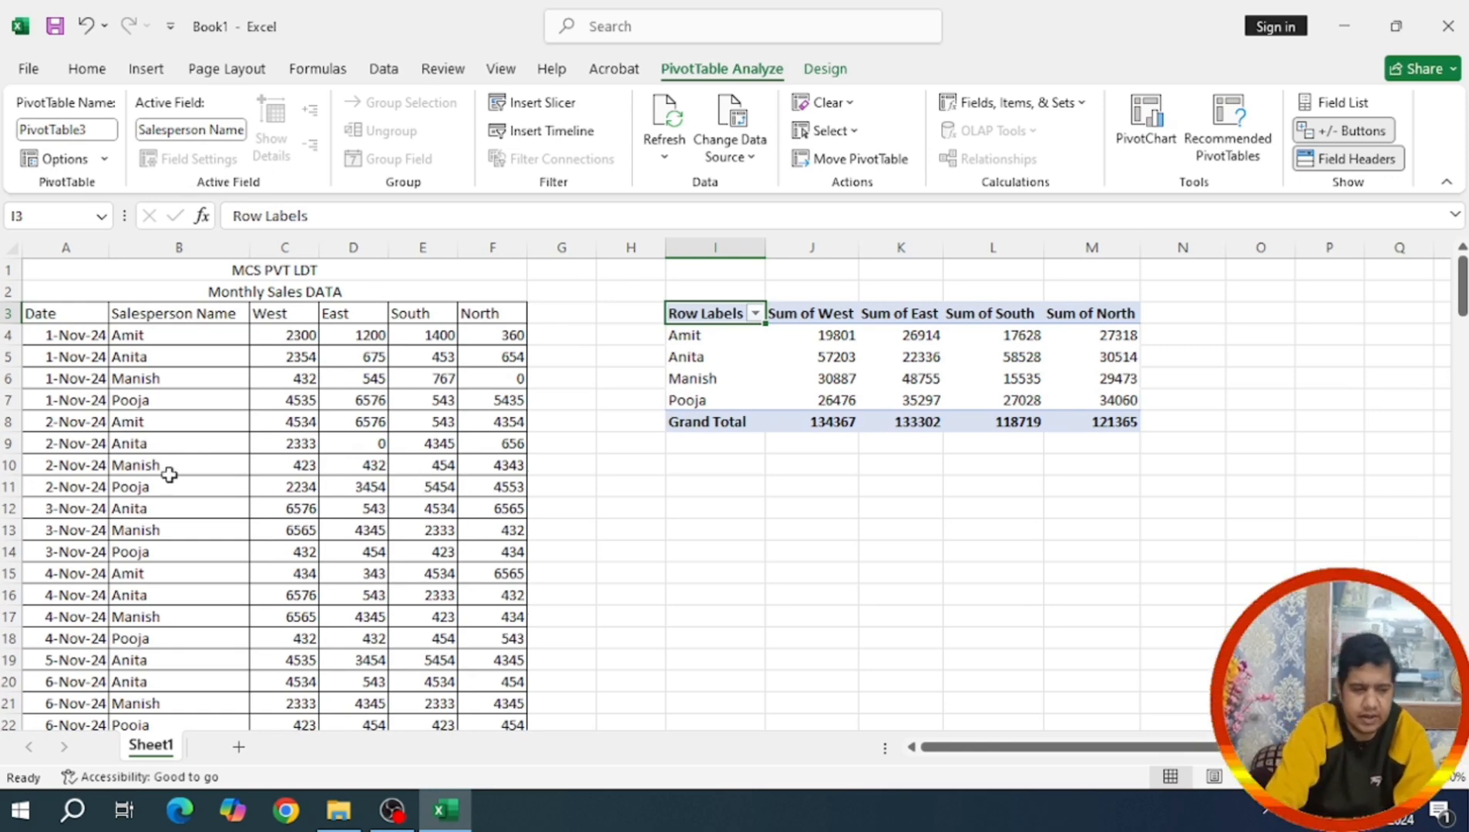
{"action": "left_click_drag", "start_coordinate": [133, 339], "coordinate": [474, 659]}
{"action": "scroll", "coordinate": [756, 488], "scroll_direction": "up", "scroll_amount": 11}
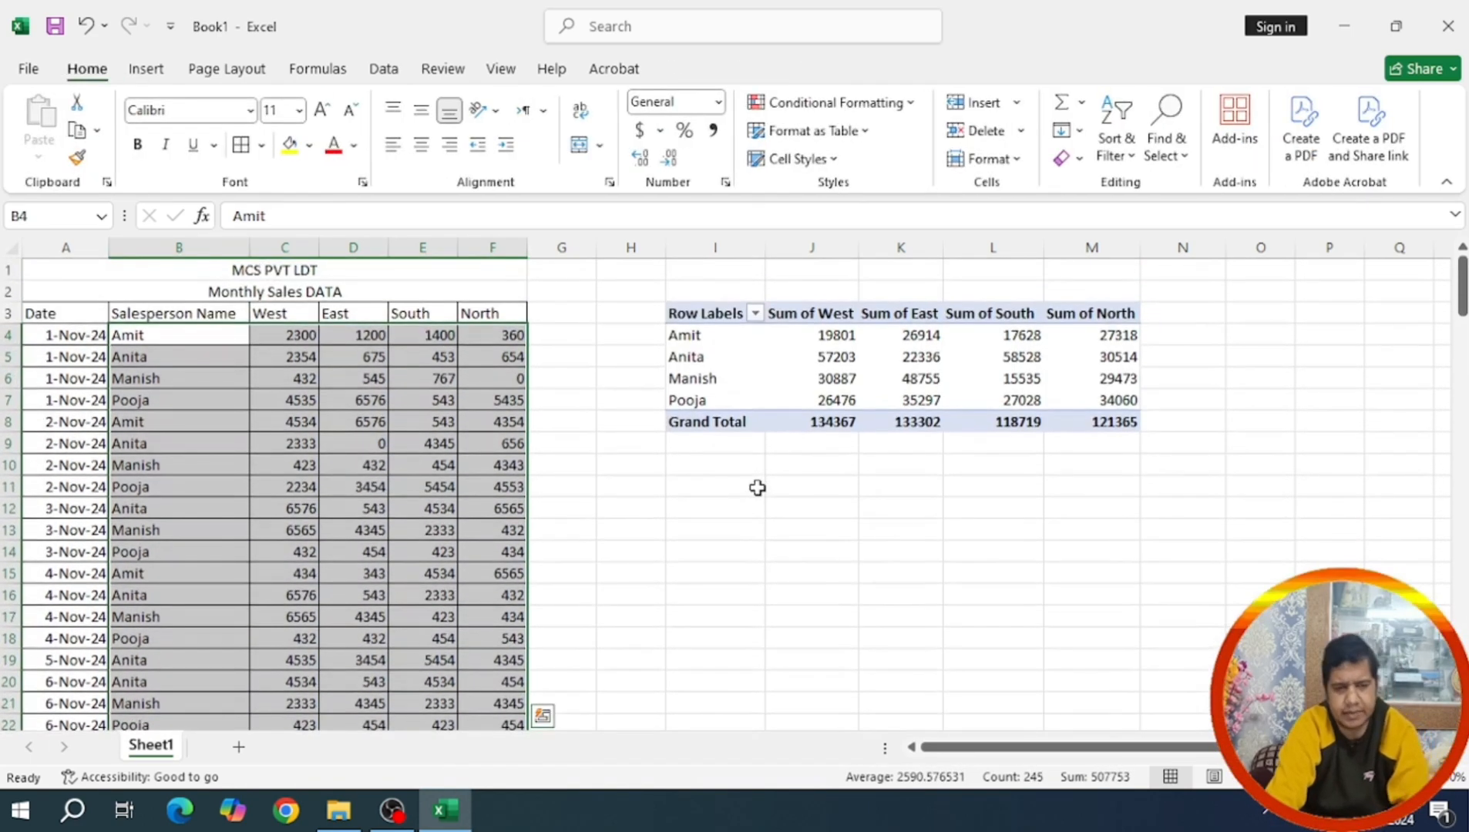
Insert a Clustered Column PivotChart based on the whole pivot table, I3:M8
{"action": "left_click", "coordinate": [767, 338]}
{"action": "left_click_drag", "start_coordinate": [708, 315], "coordinate": [1115, 429]}
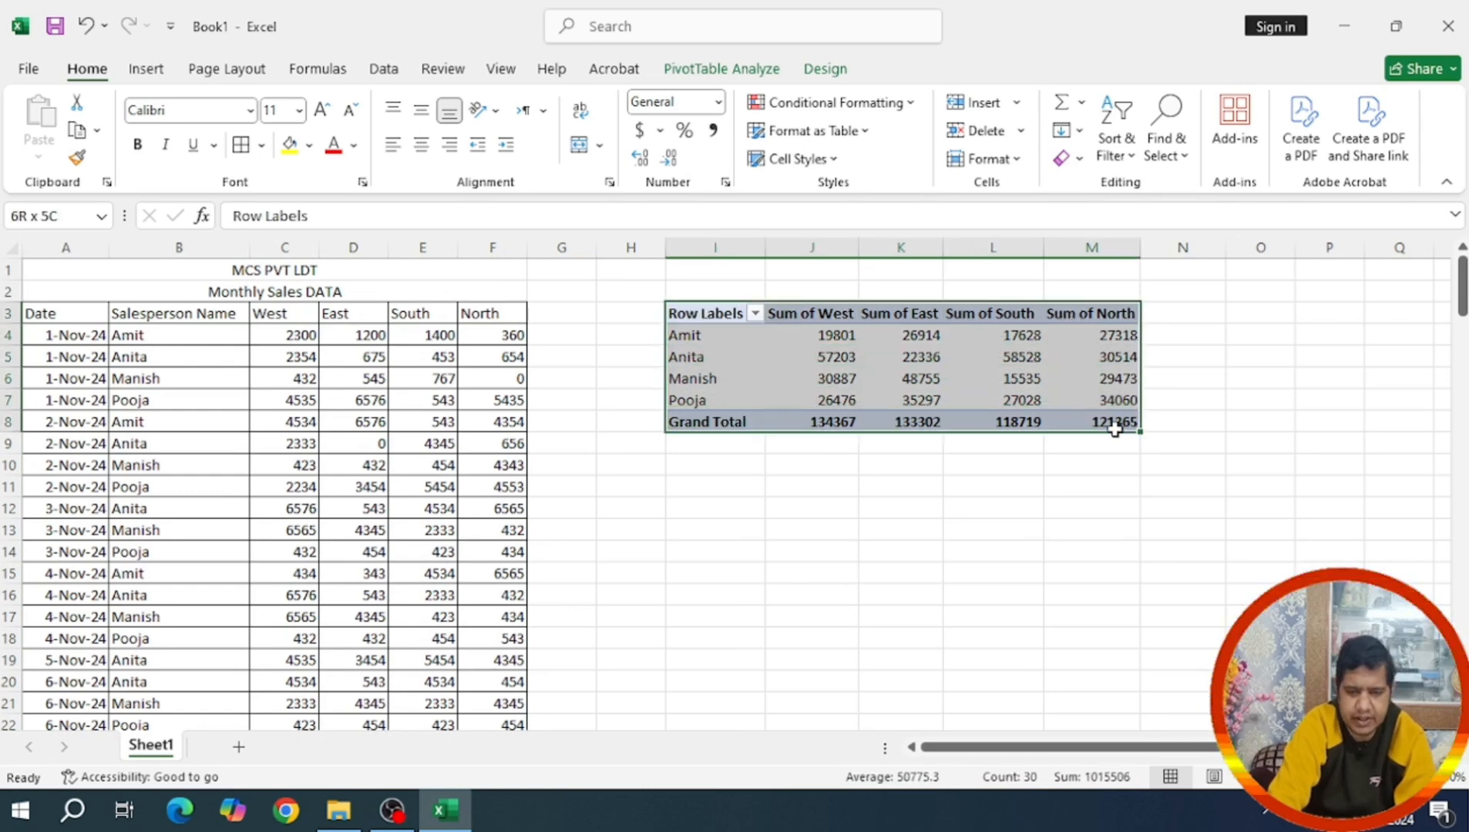
{"action": "left_click", "coordinate": [169, 68]}
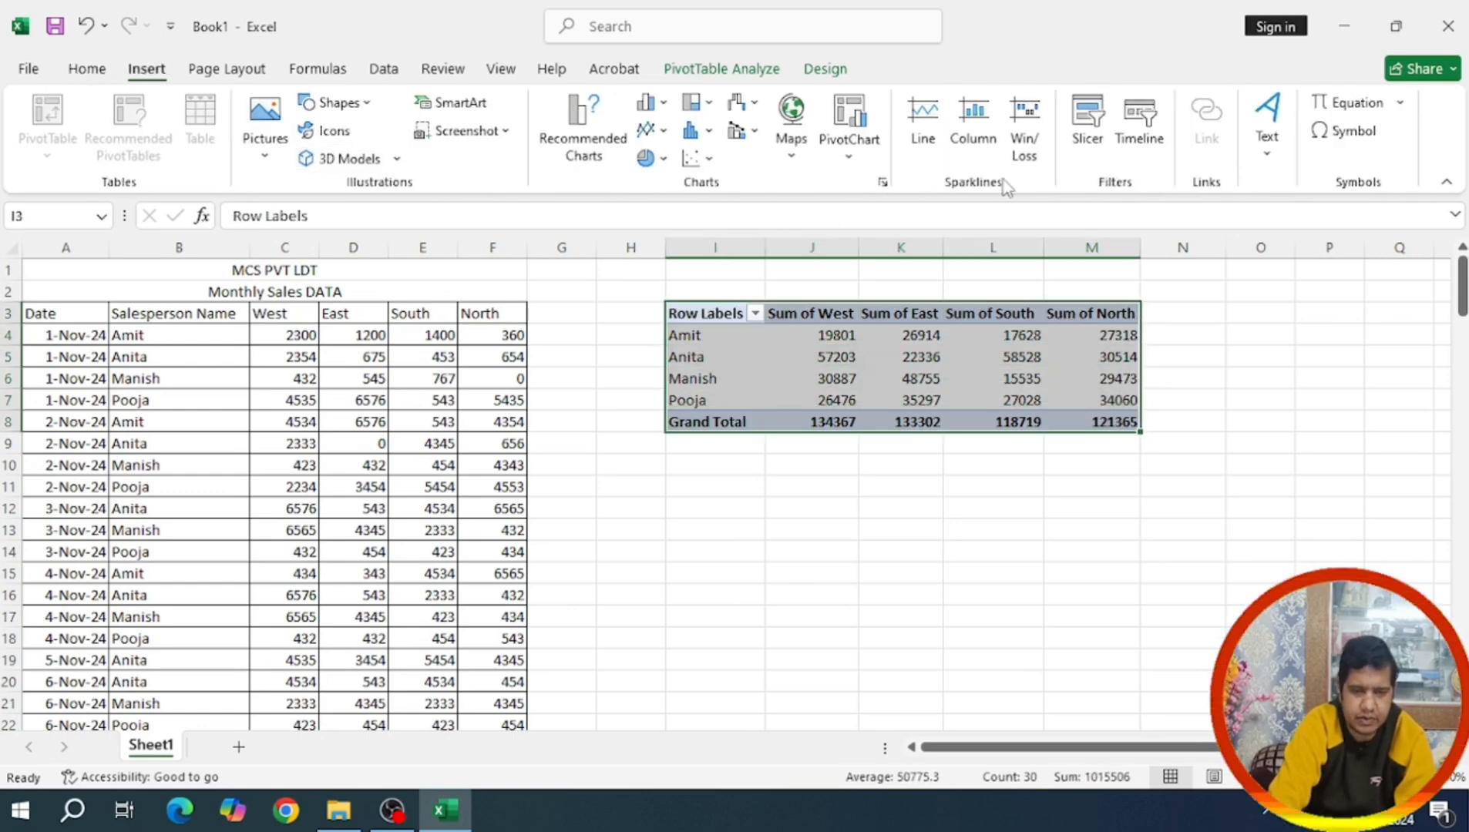
{"action": "left_click", "coordinate": [851, 158]}
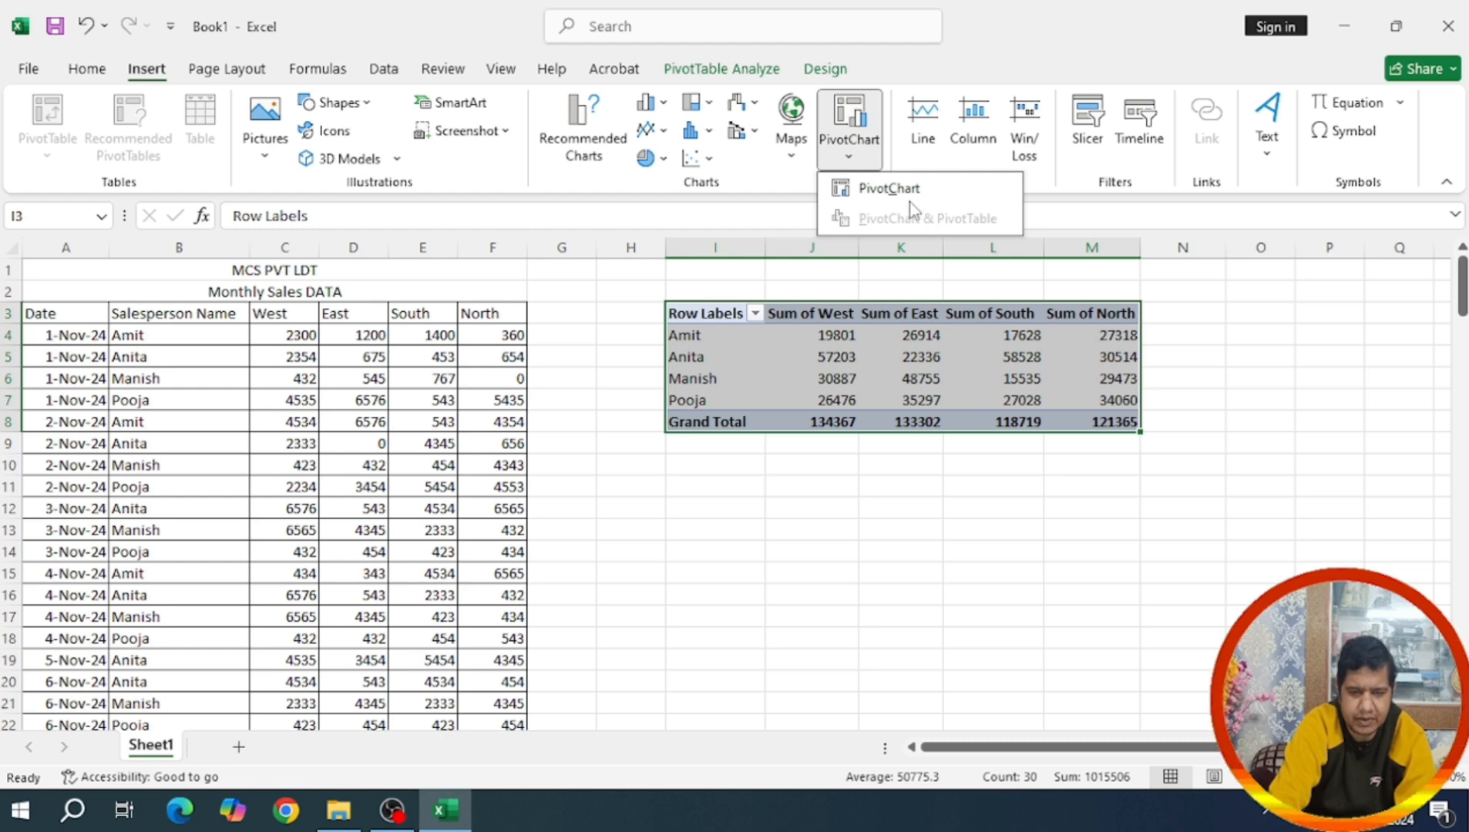
{"action": "left_click", "coordinate": [894, 189]}
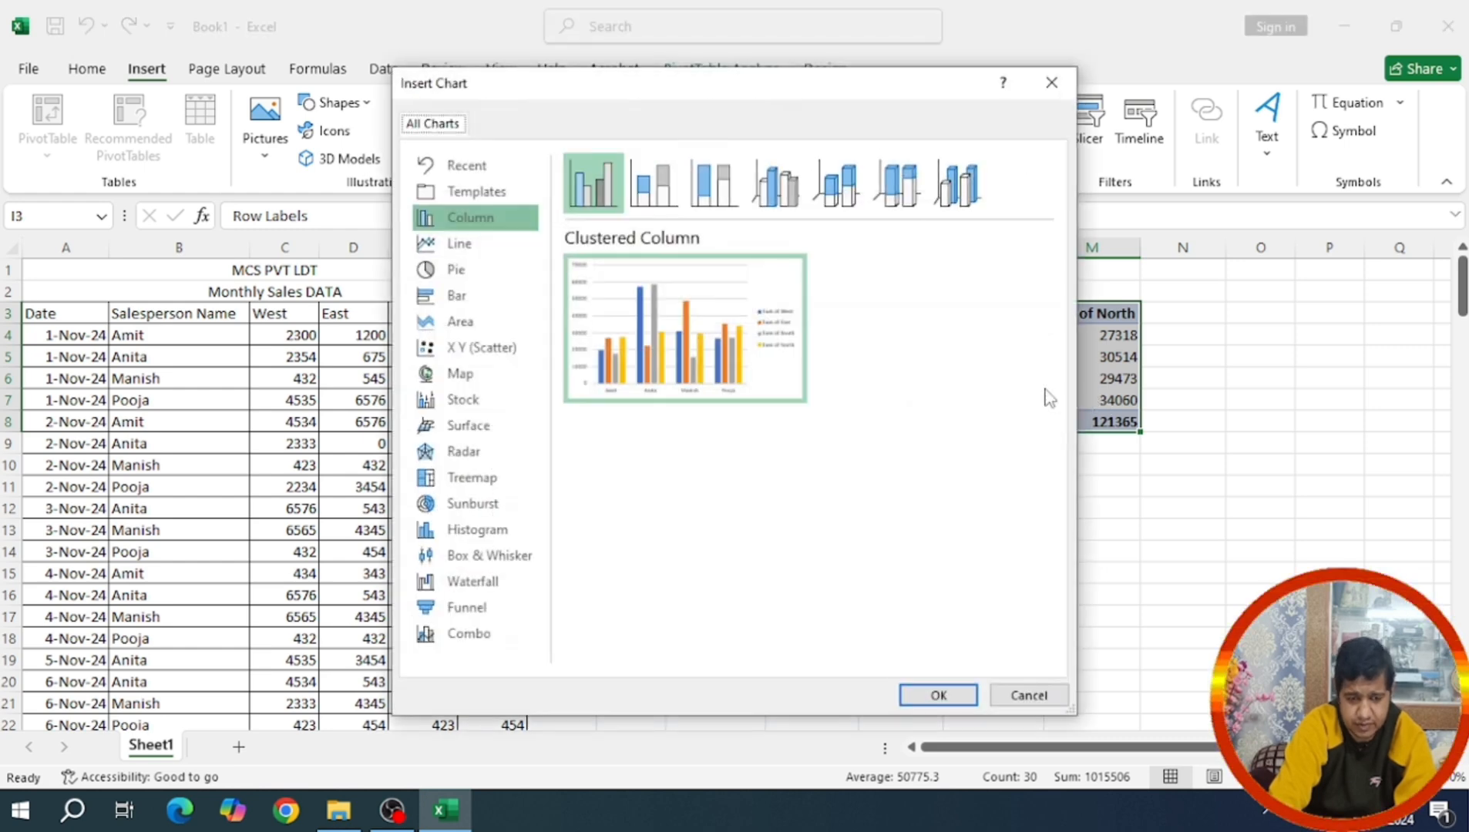
{"action": "left_click", "coordinate": [937, 695]}
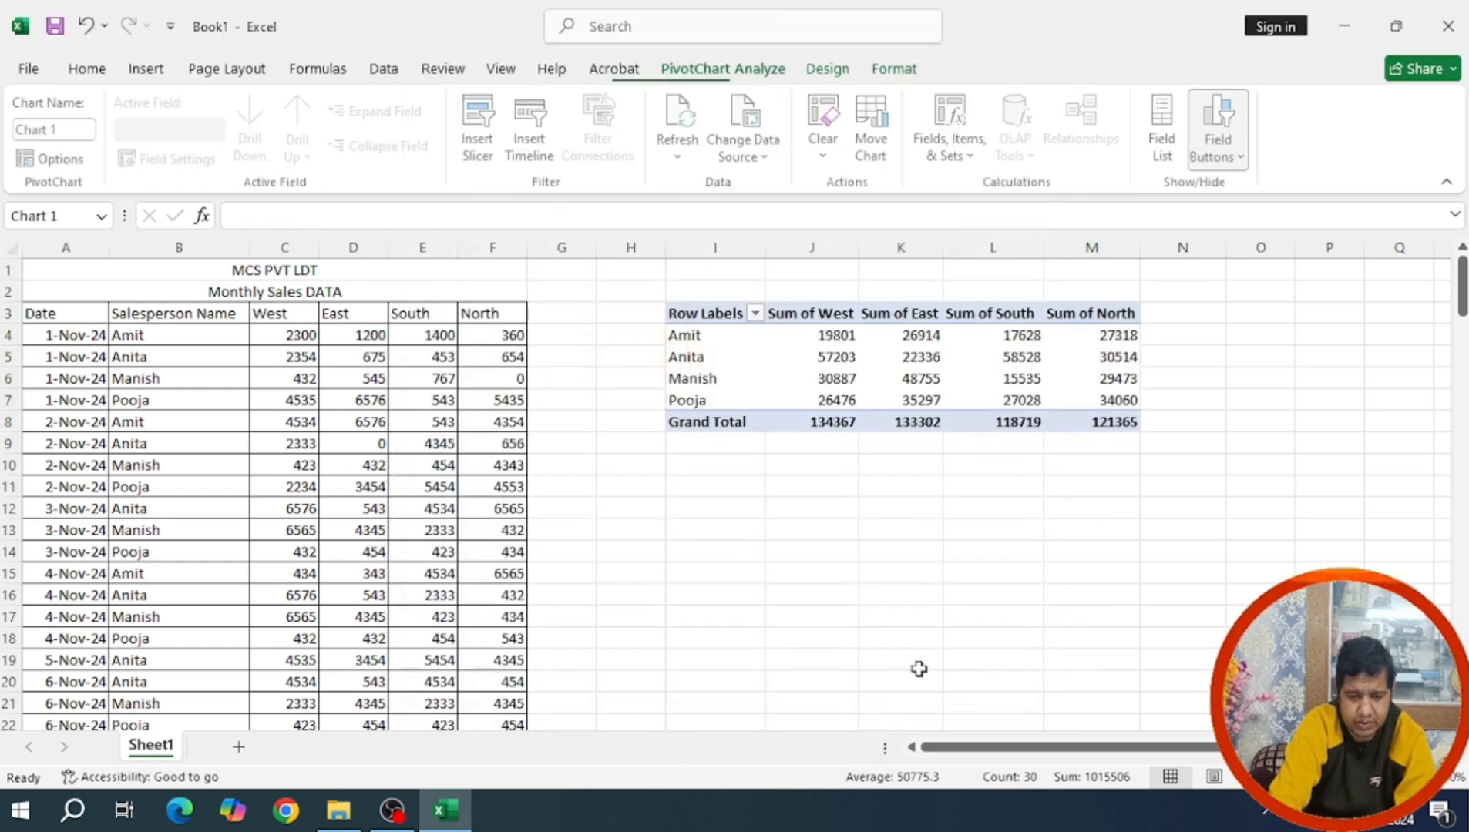
Move the chart just below the pivot table, aligned with the start of column I, and select empty cell O10
{"action": "left_click_drag", "start_coordinate": [805, 370], "coordinate": [1016, 473]}
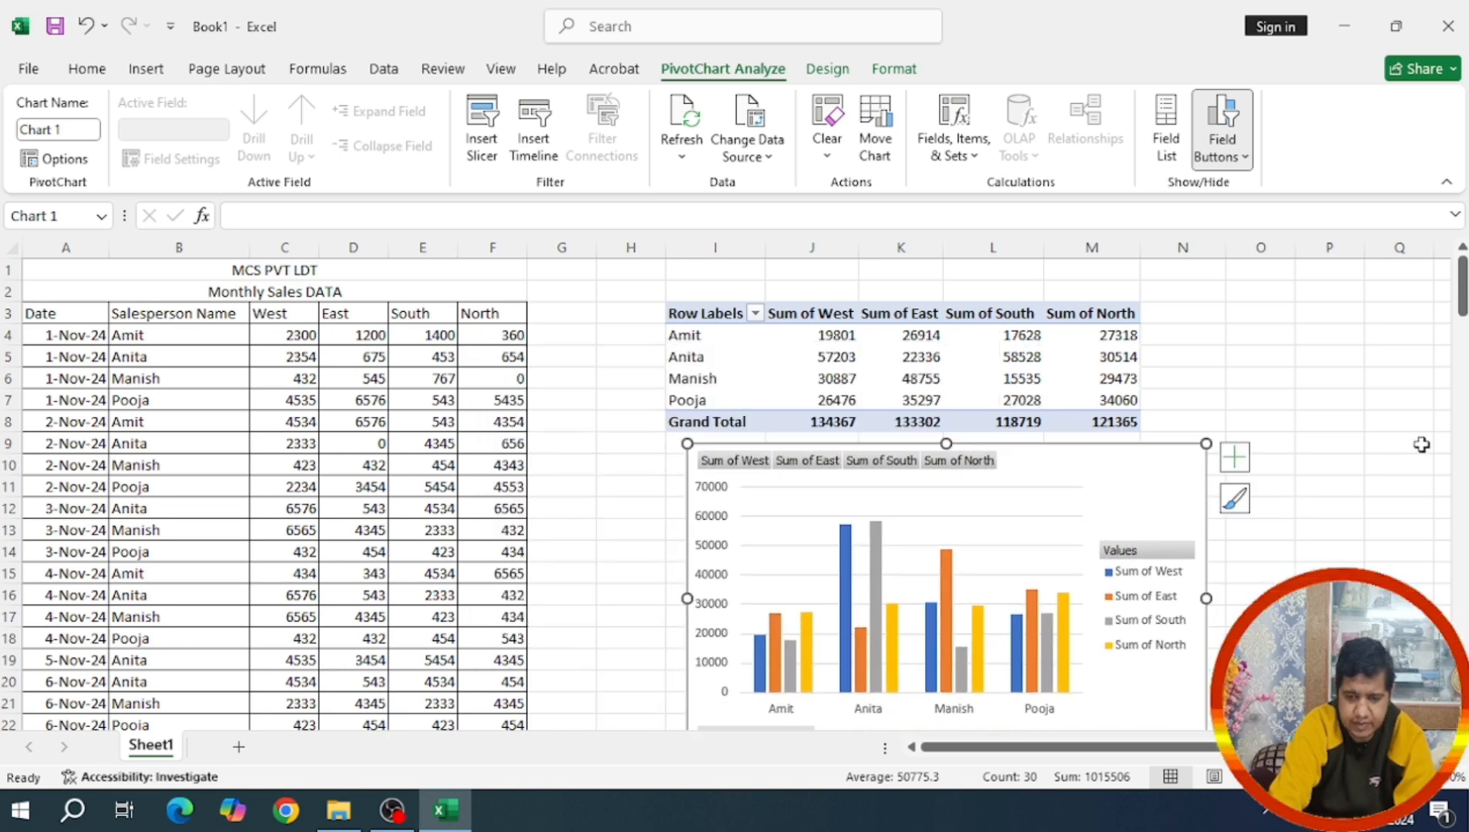
{"action": "left_click_drag", "start_coordinate": [1463, 283], "coordinate": [1463, 301]}
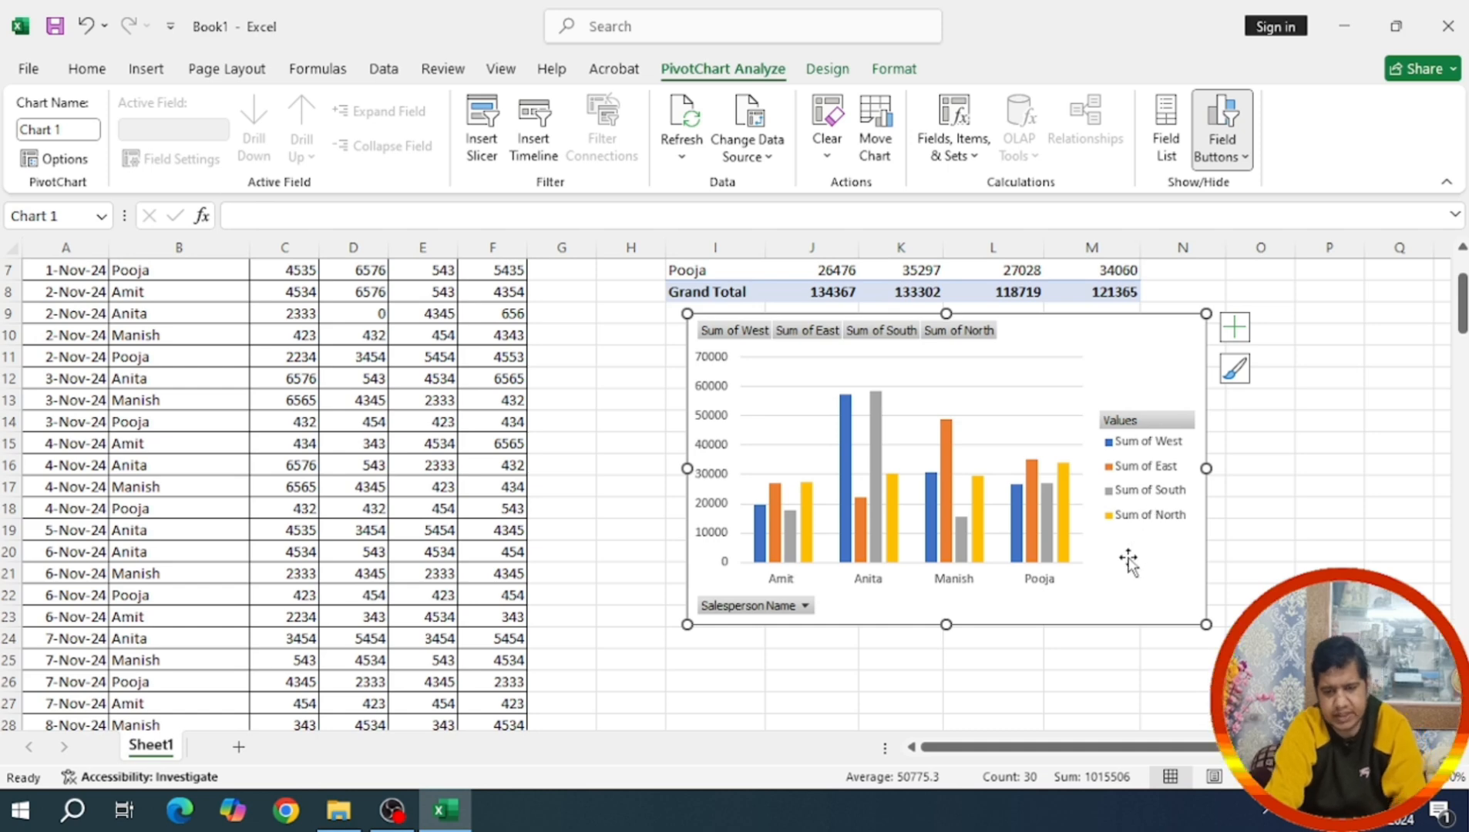
{"action": "left_click_drag", "start_coordinate": [1060, 331], "coordinate": [1037, 339]}
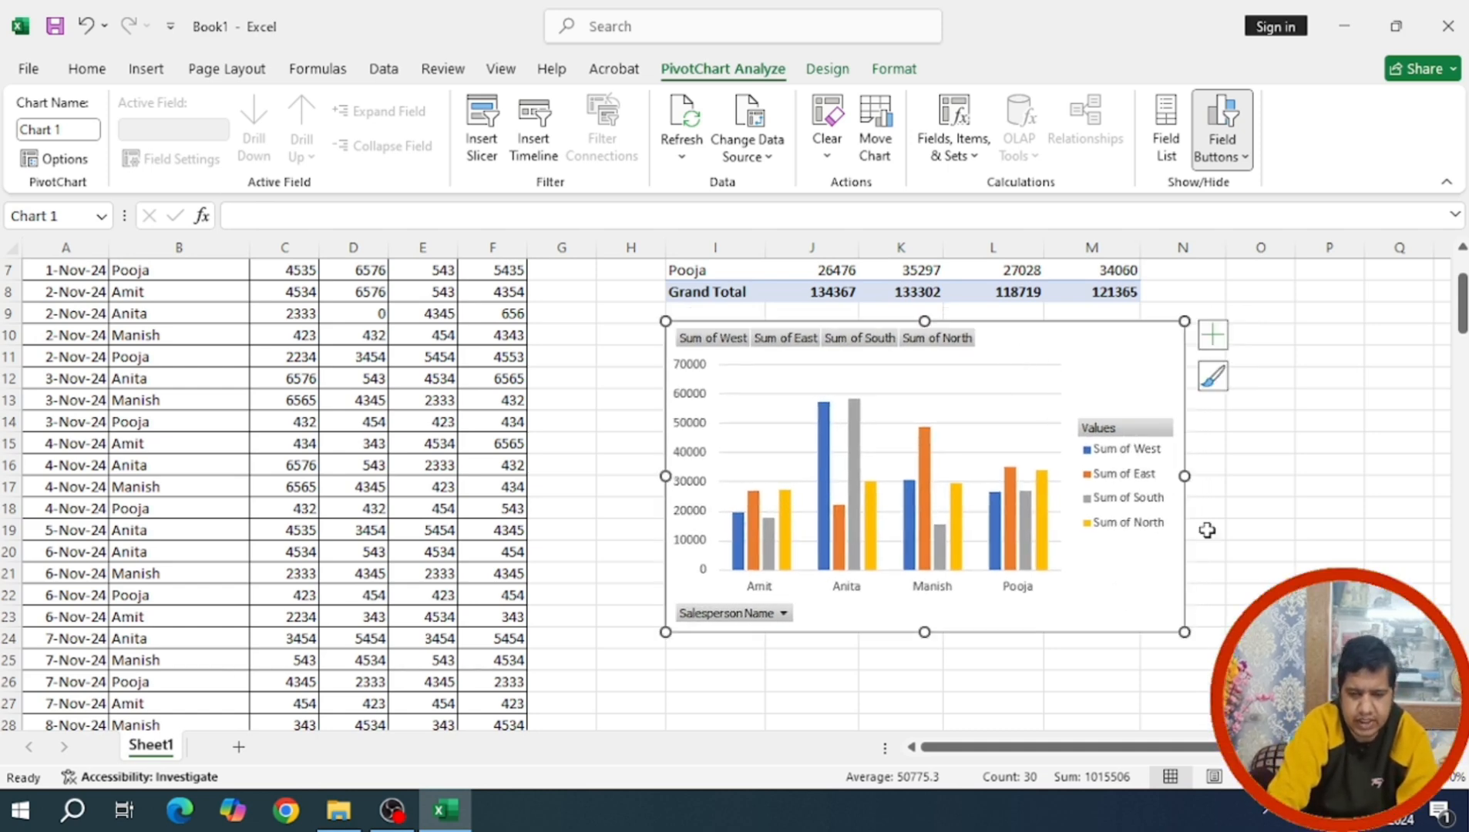
{"action": "scroll", "coordinate": [1255, 587], "scroll_direction": "up", "scroll_amount": 2}
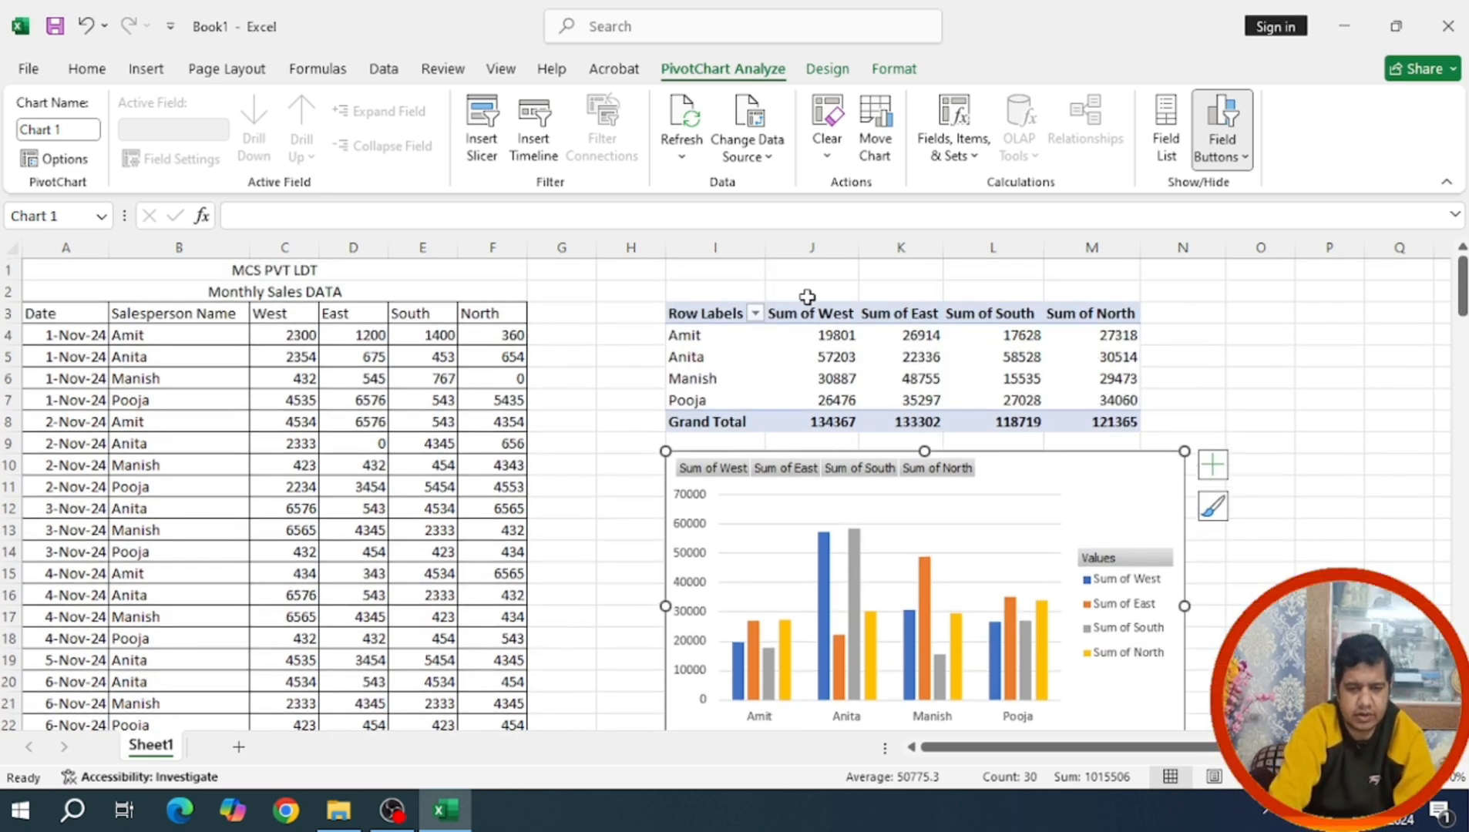
{"action": "left_click", "coordinate": [817, 335]}
{"action": "left_click", "coordinate": [719, 313]}
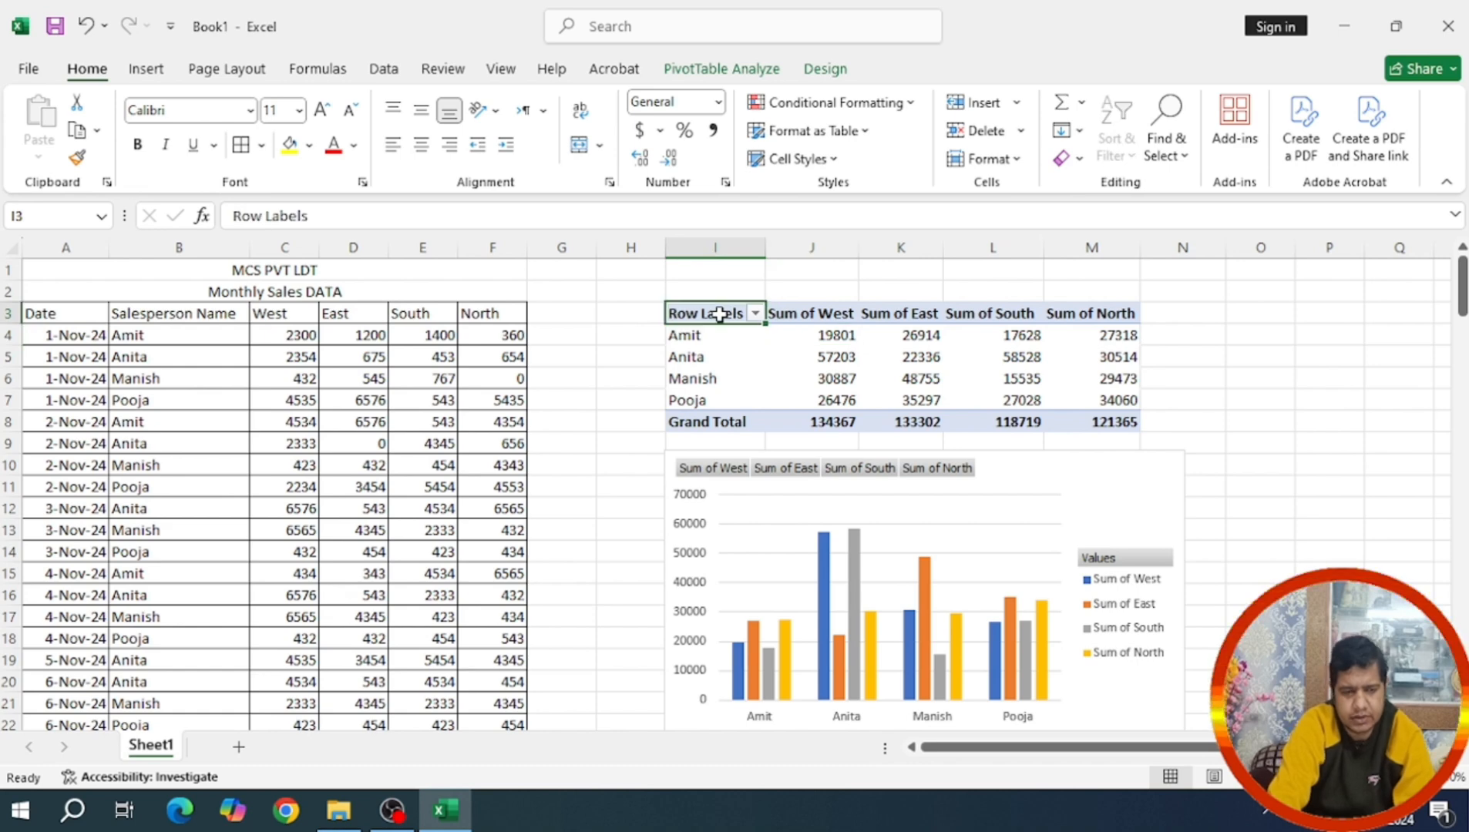
{"action": "left_click", "coordinate": [1257, 465]}
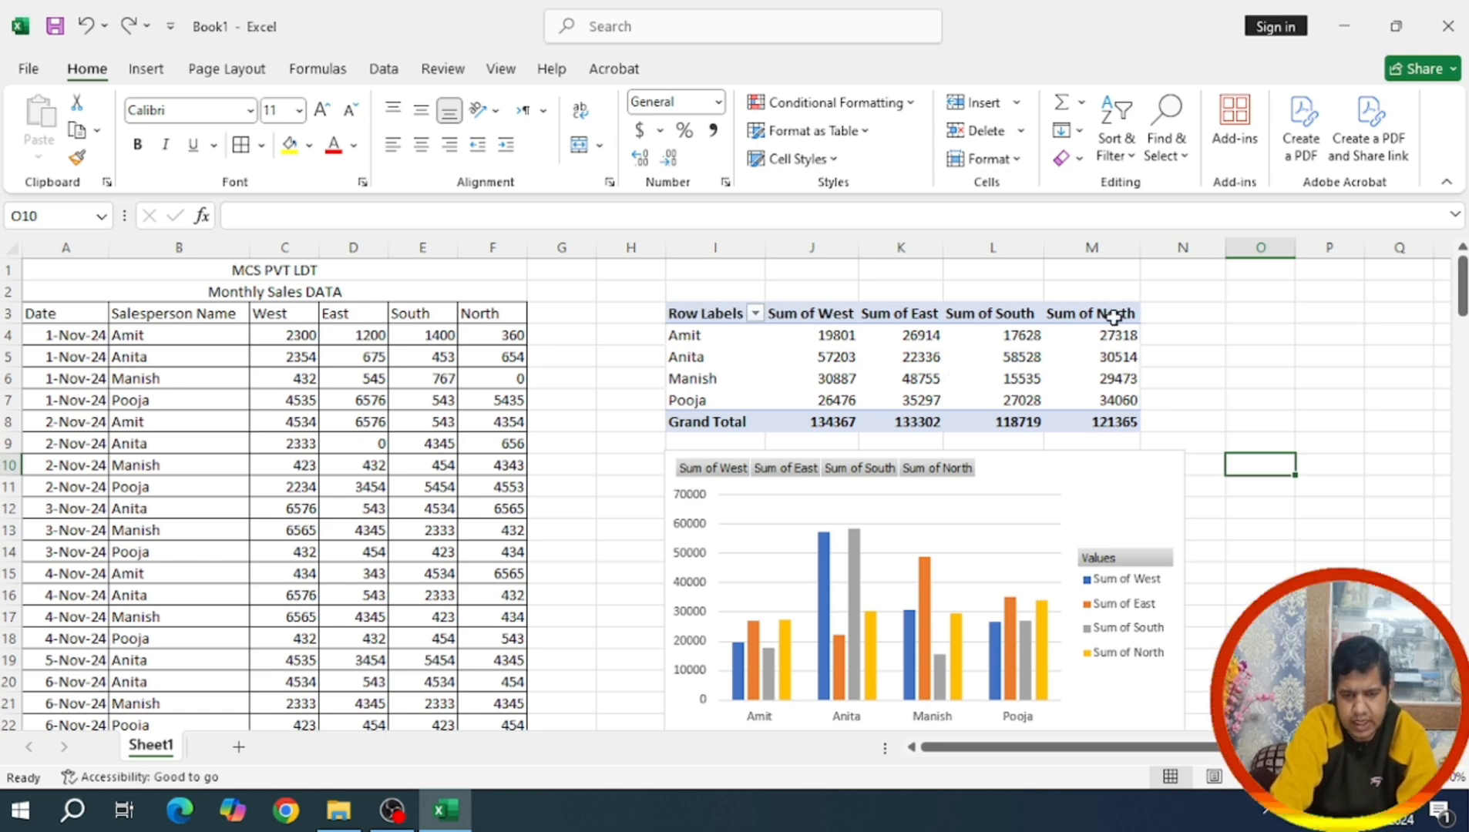
Select the whole pivot table I3:M8 and show its PivotTable Fields list
{"action": "left_click", "coordinate": [970, 334]}
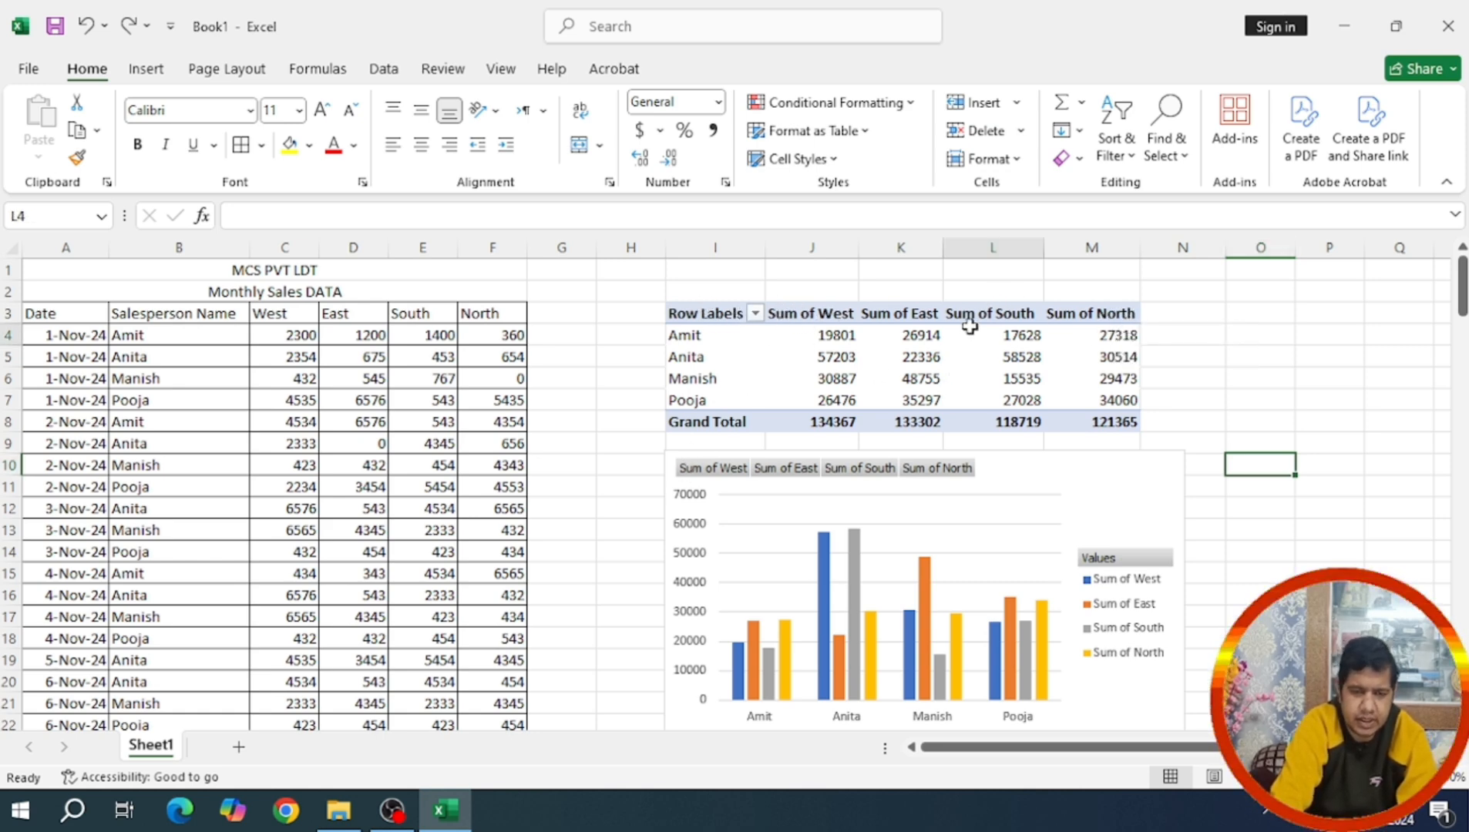
{"action": "left_click", "coordinate": [714, 313]}
{"action": "left_click_drag", "start_coordinate": [866, 316], "coordinate": [1102, 423]}
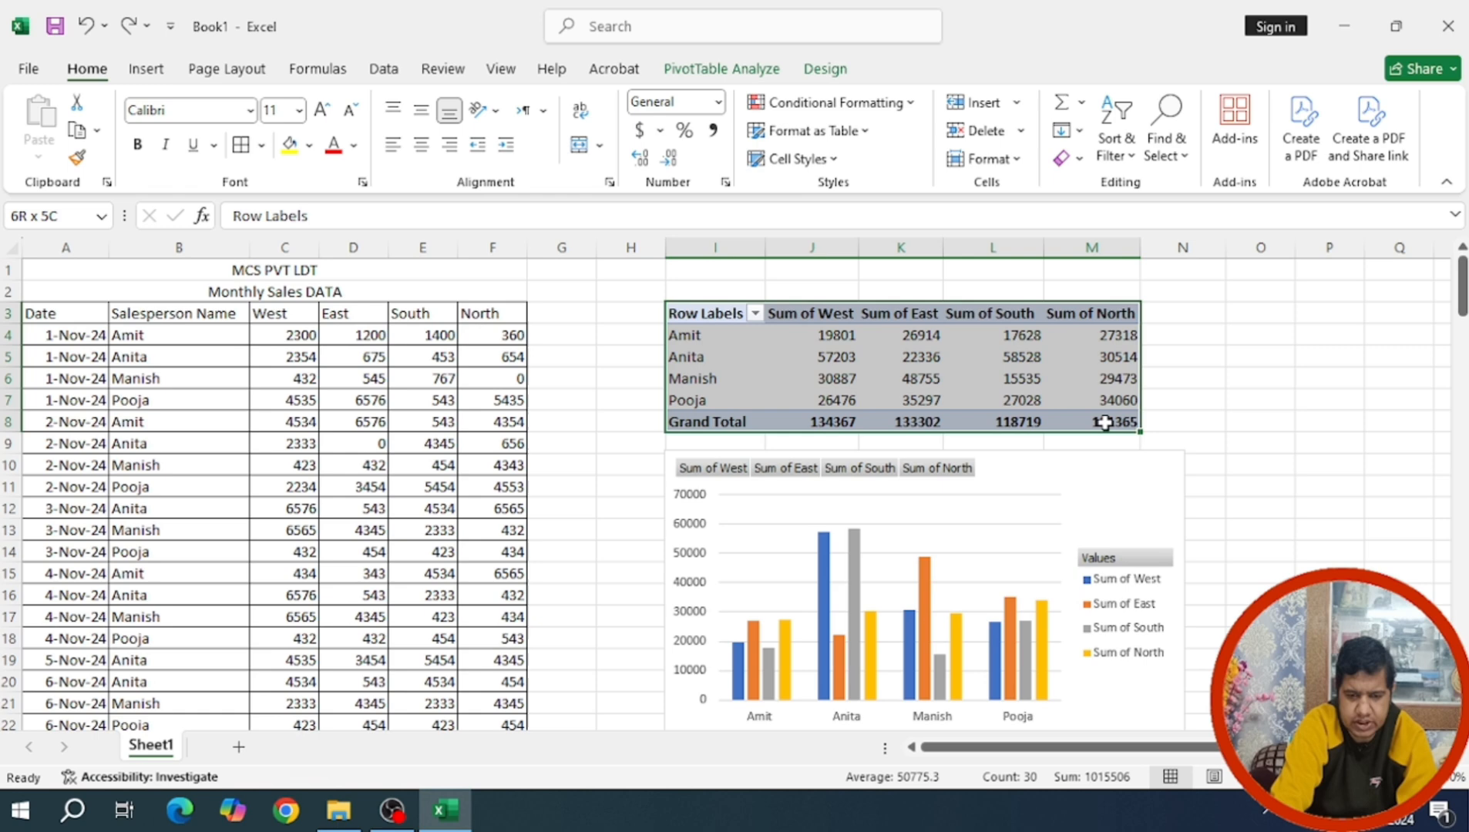
{"action": "left_click", "coordinate": [759, 72]}
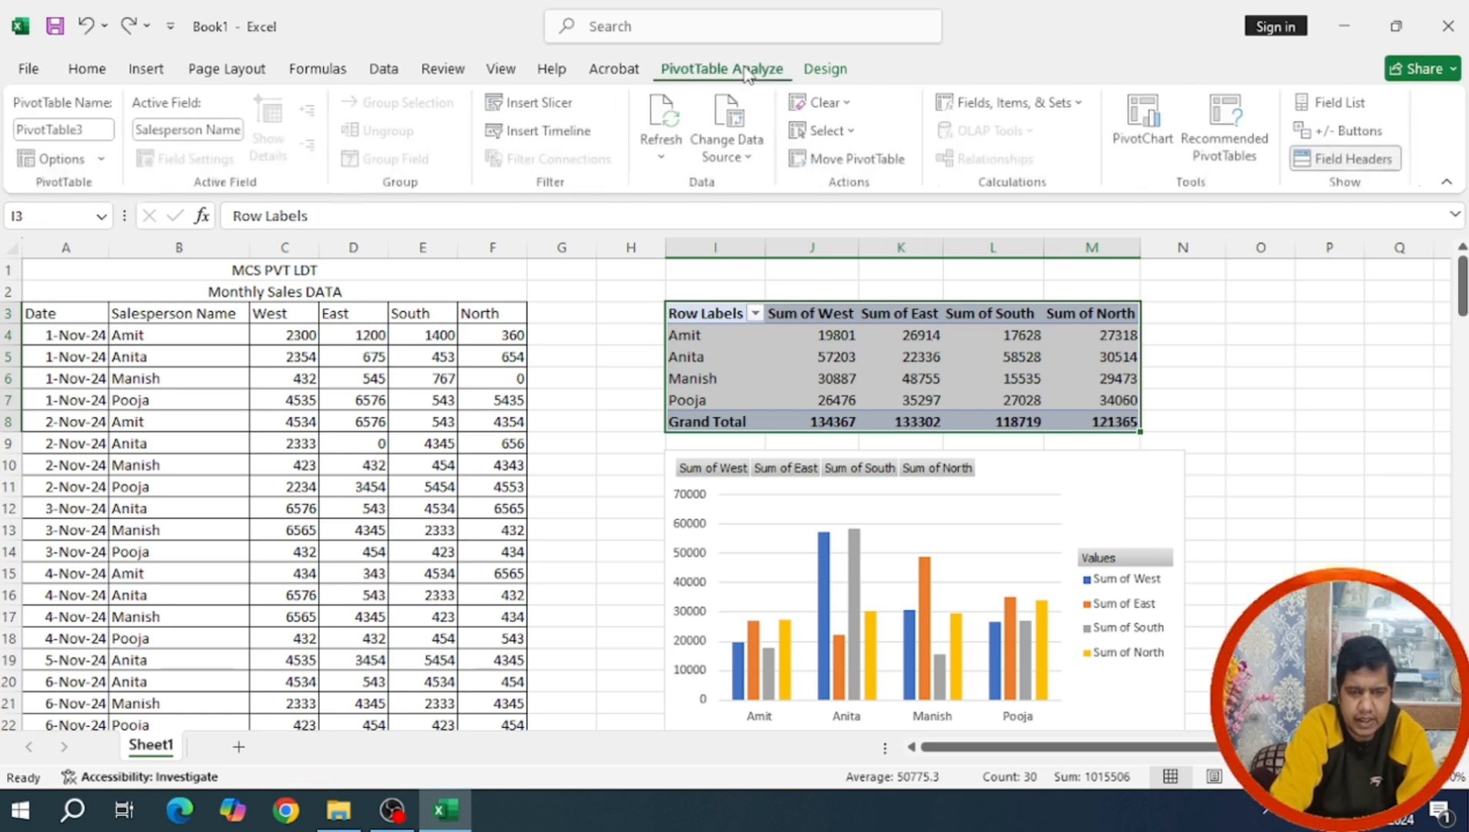
{"action": "left_click", "coordinate": [1356, 107]}
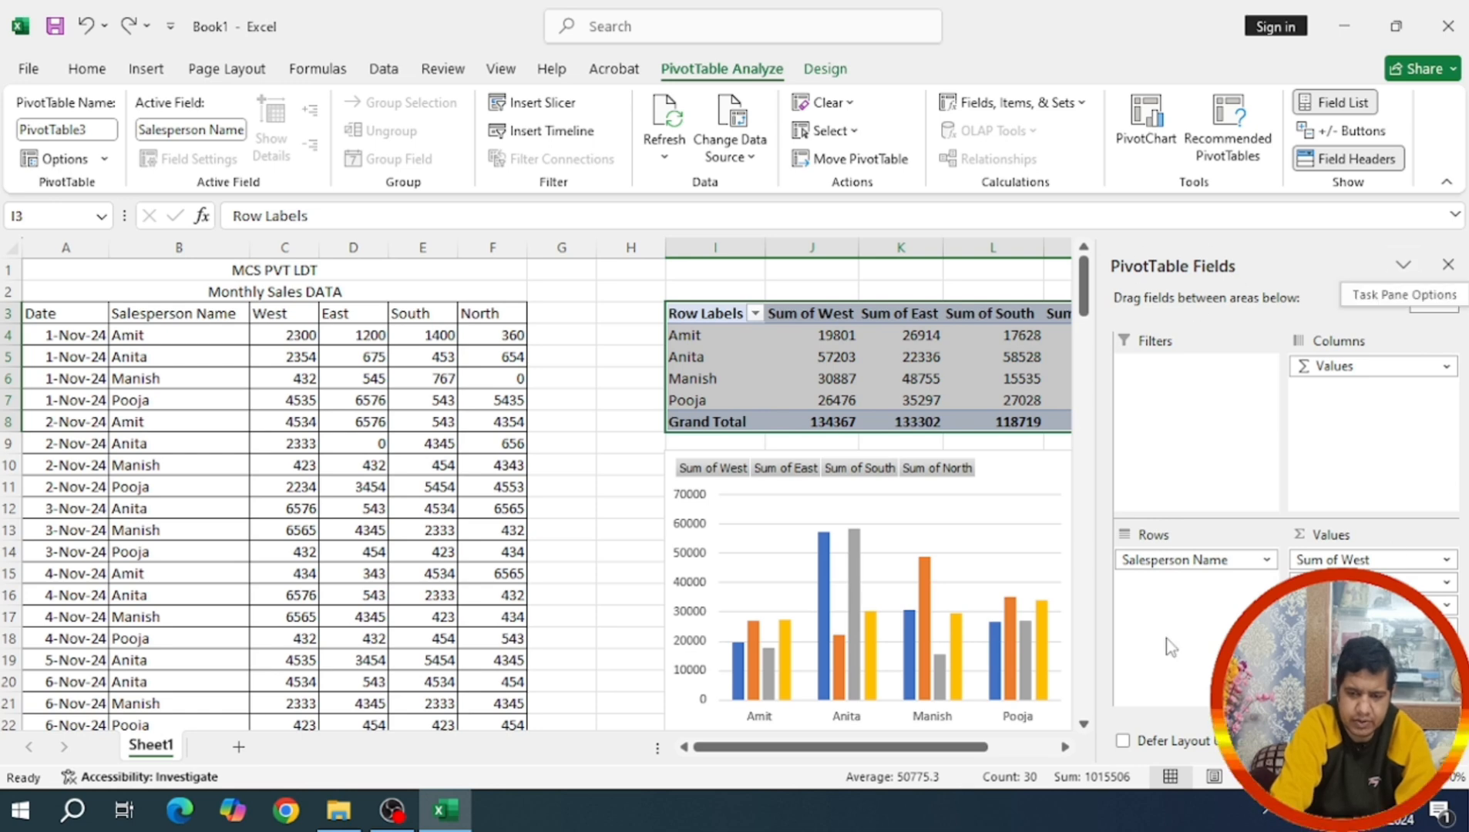
Rearrange the pivot table with Salesperson Name in Columns and Values in Rows, and select its range I4:N8
{"action": "left_click_drag", "start_coordinate": [1153, 563], "coordinate": [1352, 381]}
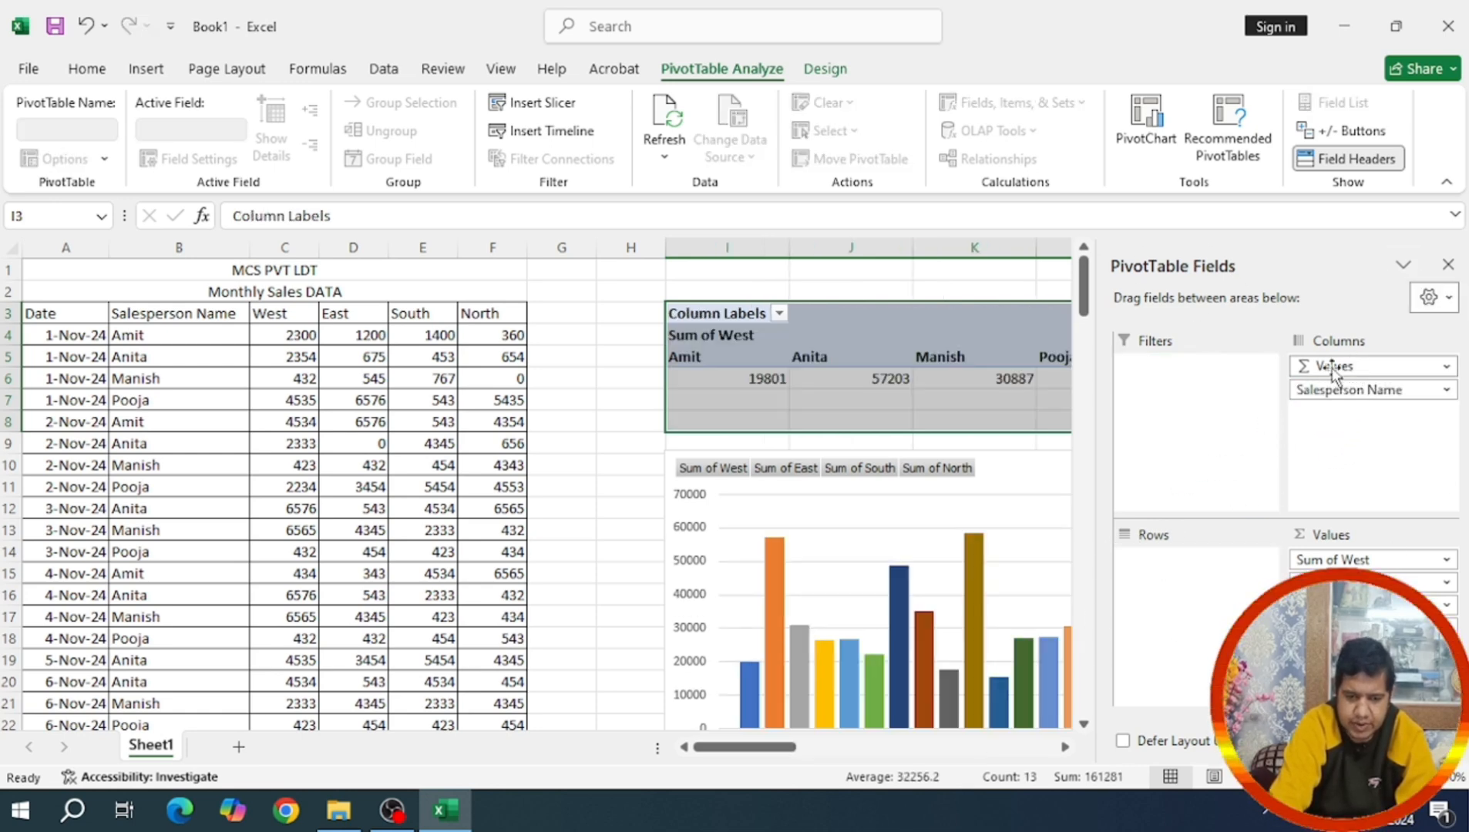
{"action": "mouse_move", "coordinate": [782, 749]}
{"action": "left_mouse_down"}
{"action": "mouse_move", "coordinate": [825, 749]}
{"action": "mouse_move", "coordinate": [795, 749]}
{"action": "left_mouse_up"}
{"action": "left_click_drag", "start_coordinate": [1332, 385], "coordinate": [1170, 562]}
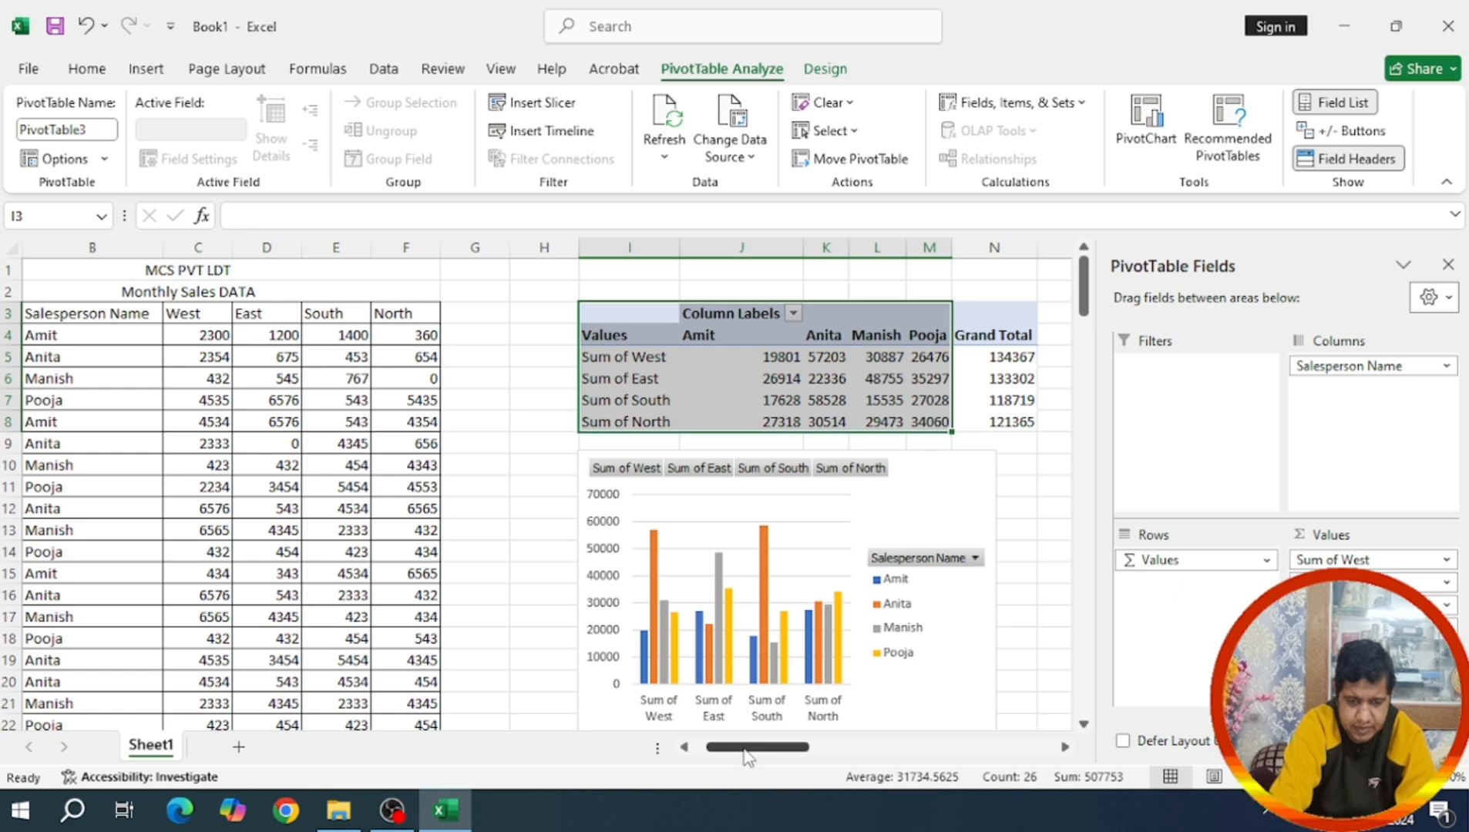
{"action": "mouse_move", "coordinate": [745, 752]}
{"action": "left_mouse_down"}
{"action": "mouse_move", "coordinate": [768, 752]}
{"action": "mouse_move", "coordinate": [747, 758]}
{"action": "left_mouse_up"}
{"action": "left_click_drag", "start_coordinate": [616, 331], "coordinate": [994, 423]}
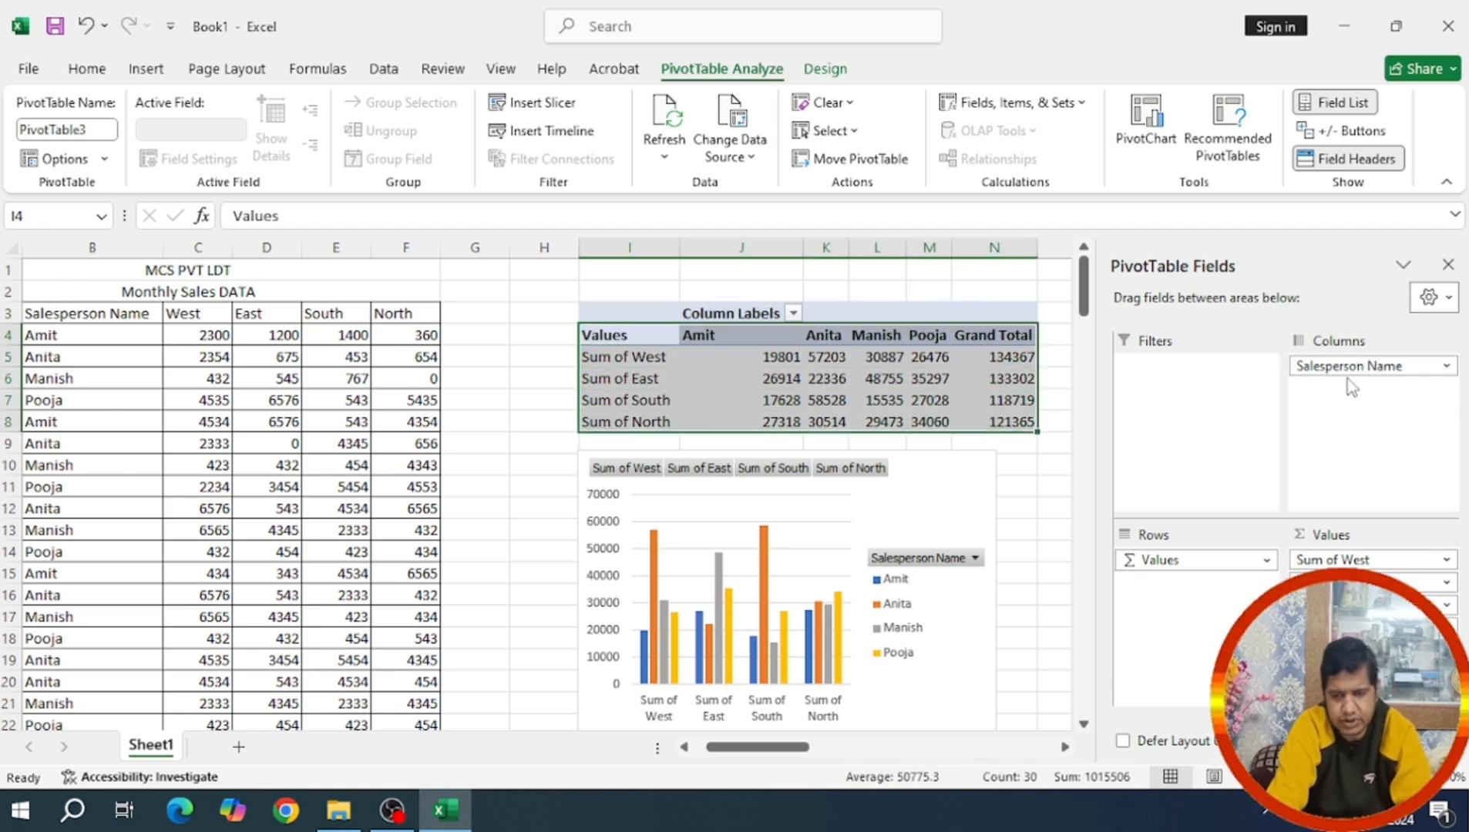
Swap the pivot fields back to Salesperson Name in Rows, then return Salesperson Name to Columns and Values to Rows
{"action": "left_click_drag", "start_coordinate": [1272, 529], "coordinate": [1313, 486]}
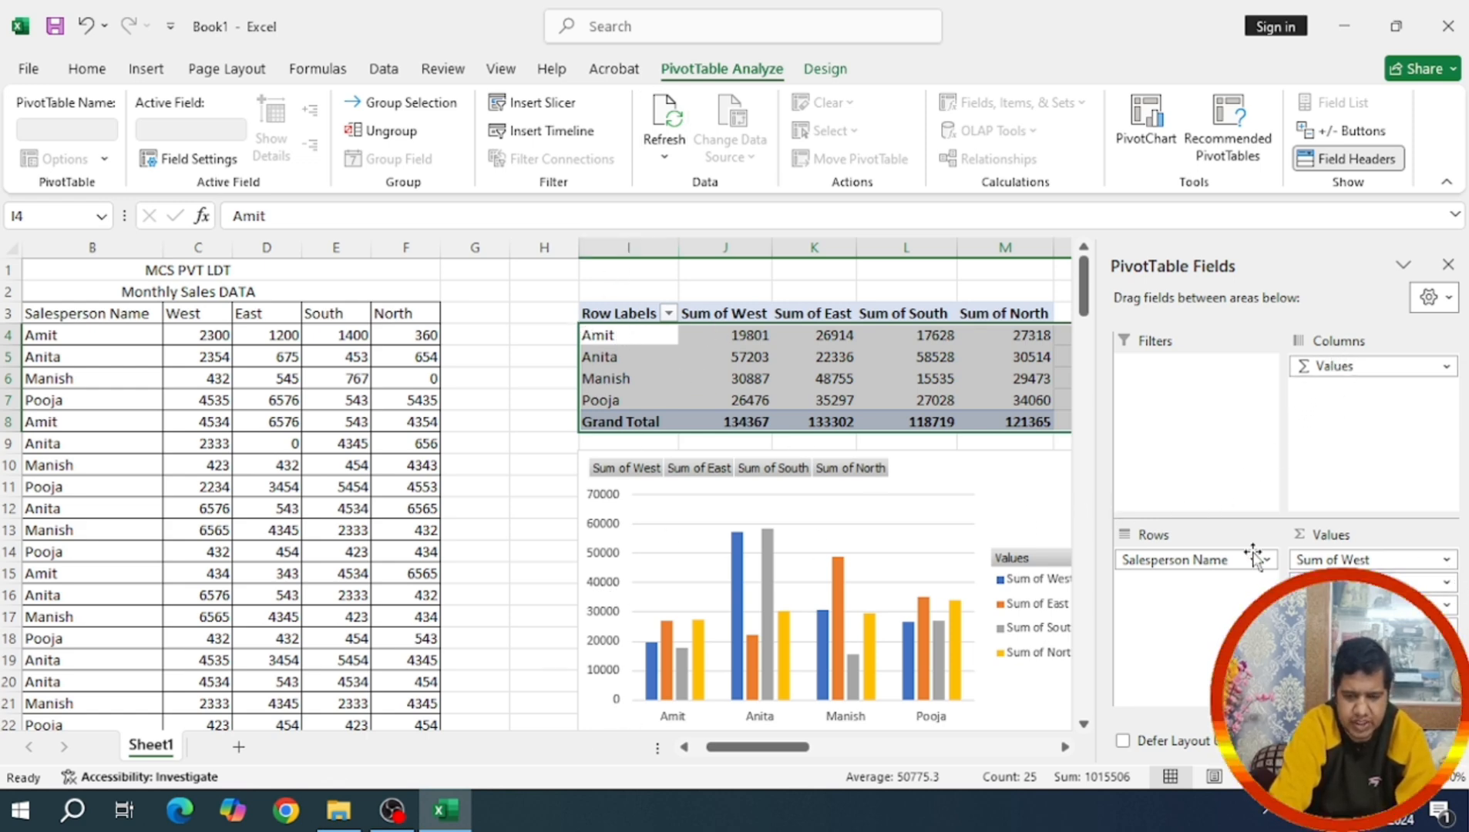
{"action": "left_click_drag", "start_coordinate": [1252, 556], "coordinate": [1371, 385]}
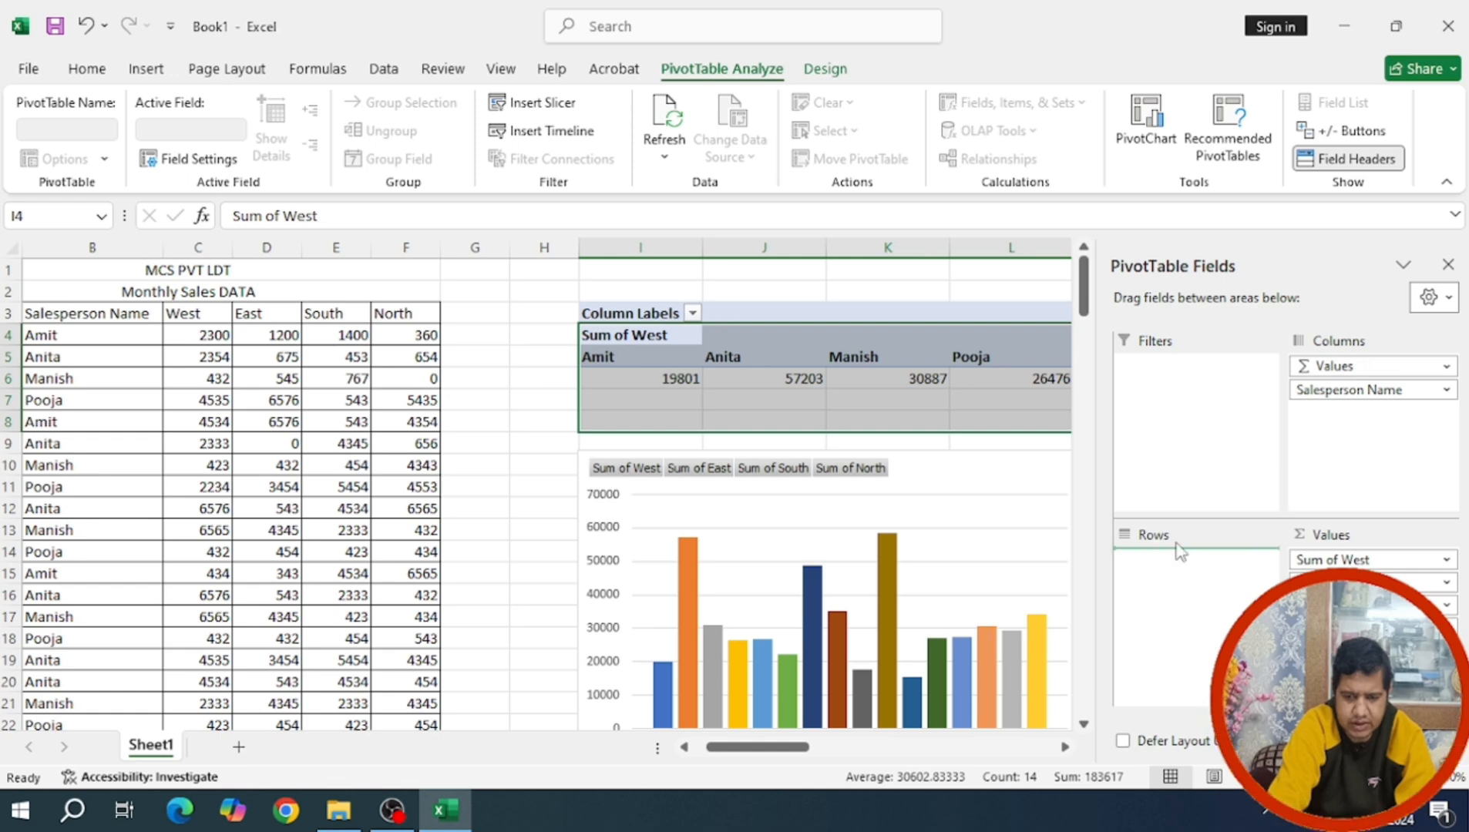
{"action": "left_click_drag", "start_coordinate": [1179, 551], "coordinate": [1180, 555]}
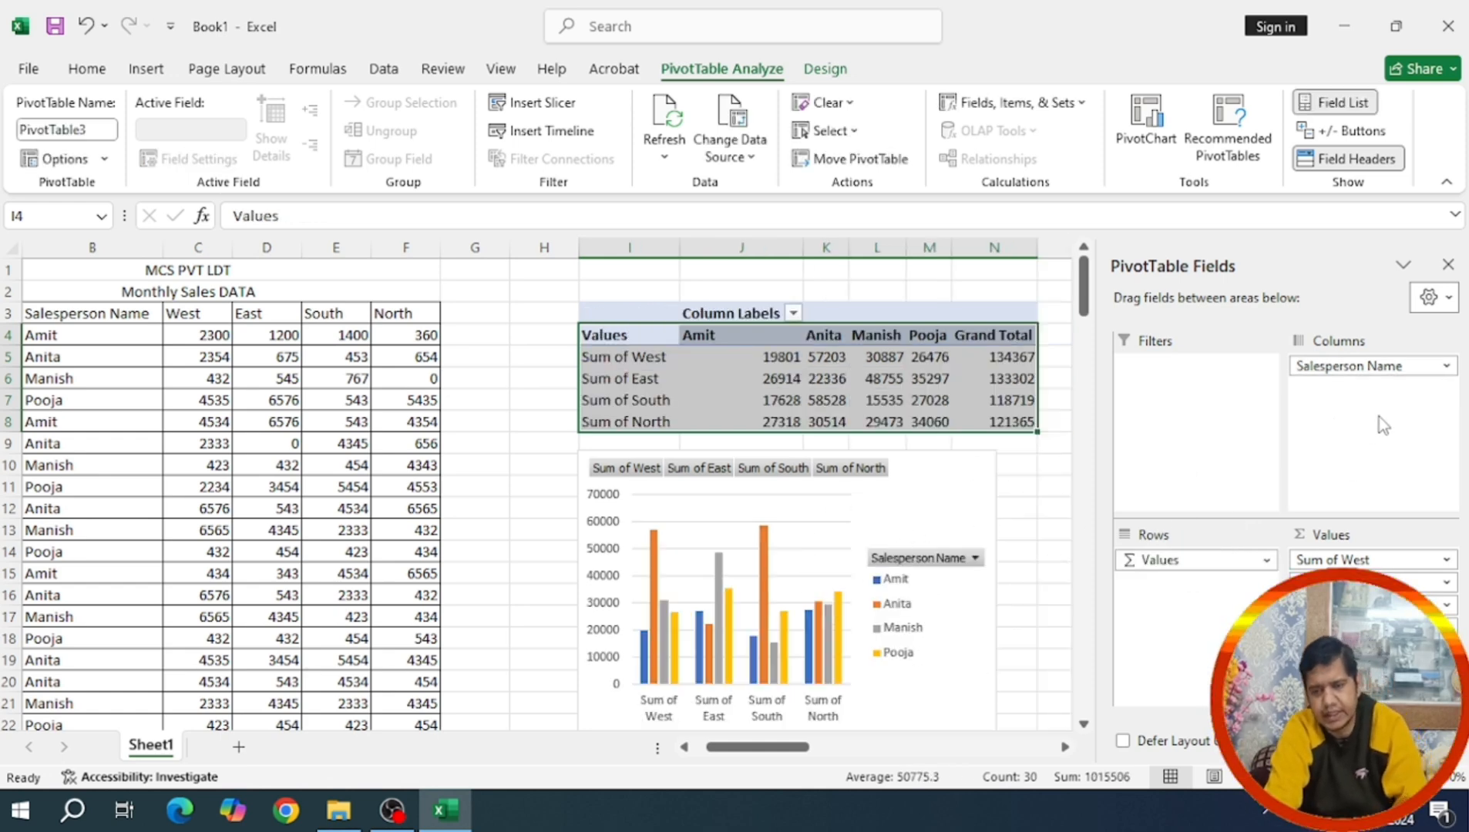
Set the East value in cell D7 of the source sales table to 56
{"action": "left_click", "coordinate": [103, 159]}
{"action": "left_click", "coordinate": [156, 187]}
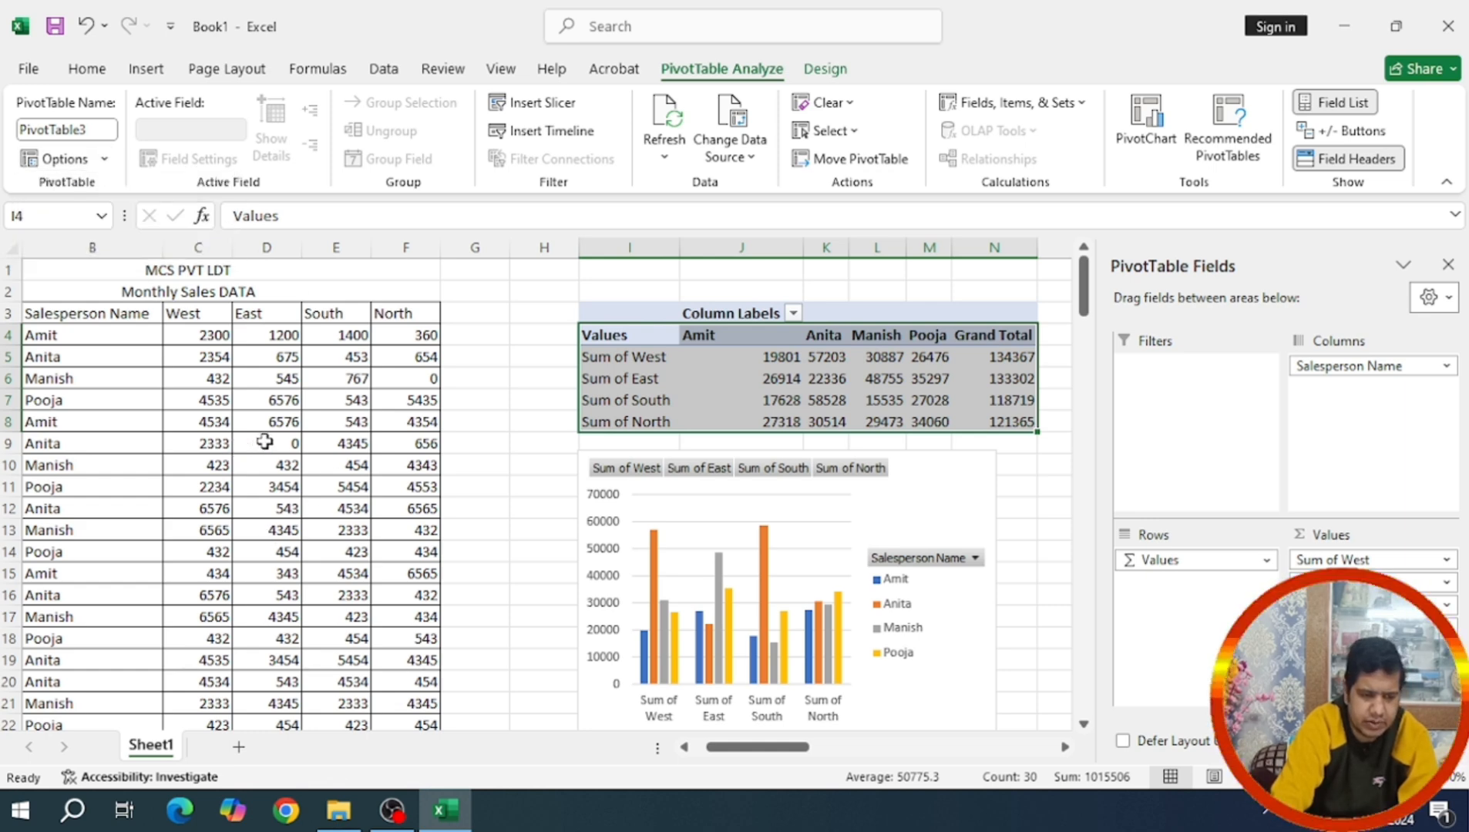
{"action": "left_click", "coordinate": [279, 401]}
{"action": "left_click", "coordinate": [336, 379]}
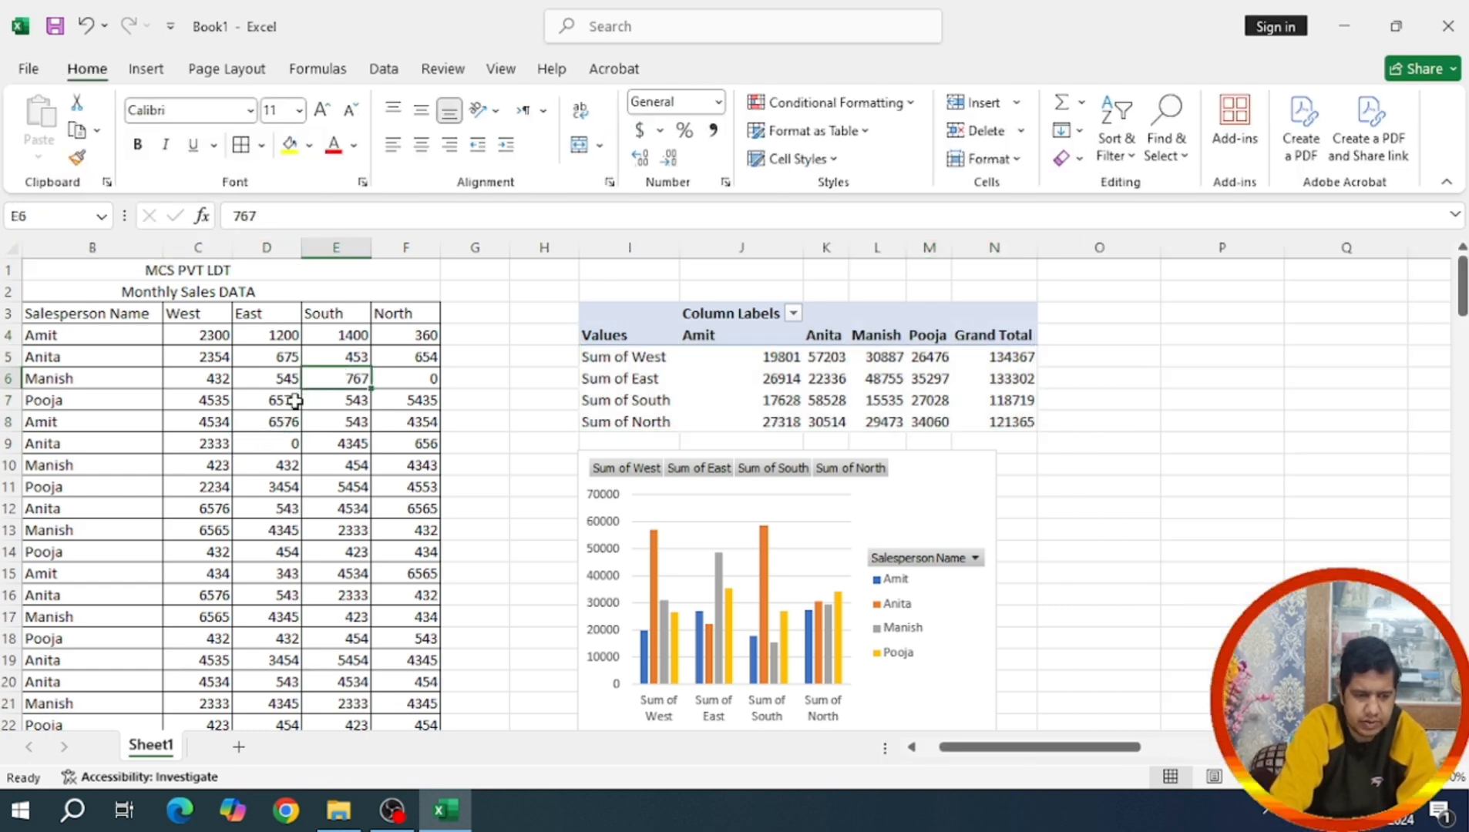
{"action": "left_click", "coordinate": [295, 401]}
{"action": "type", "text": "56"}
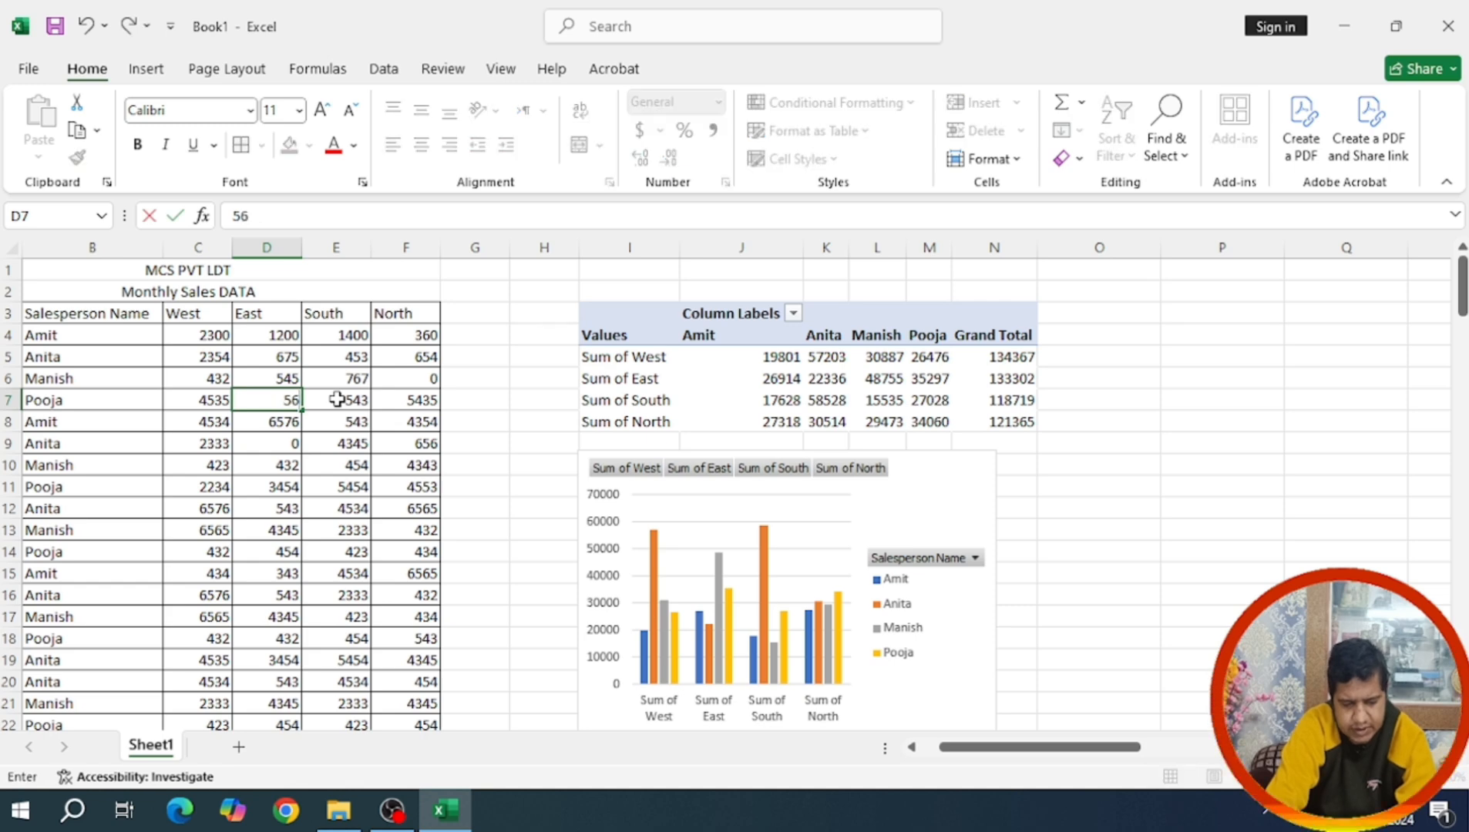
{"action": "left_click", "coordinate": [475, 404]}
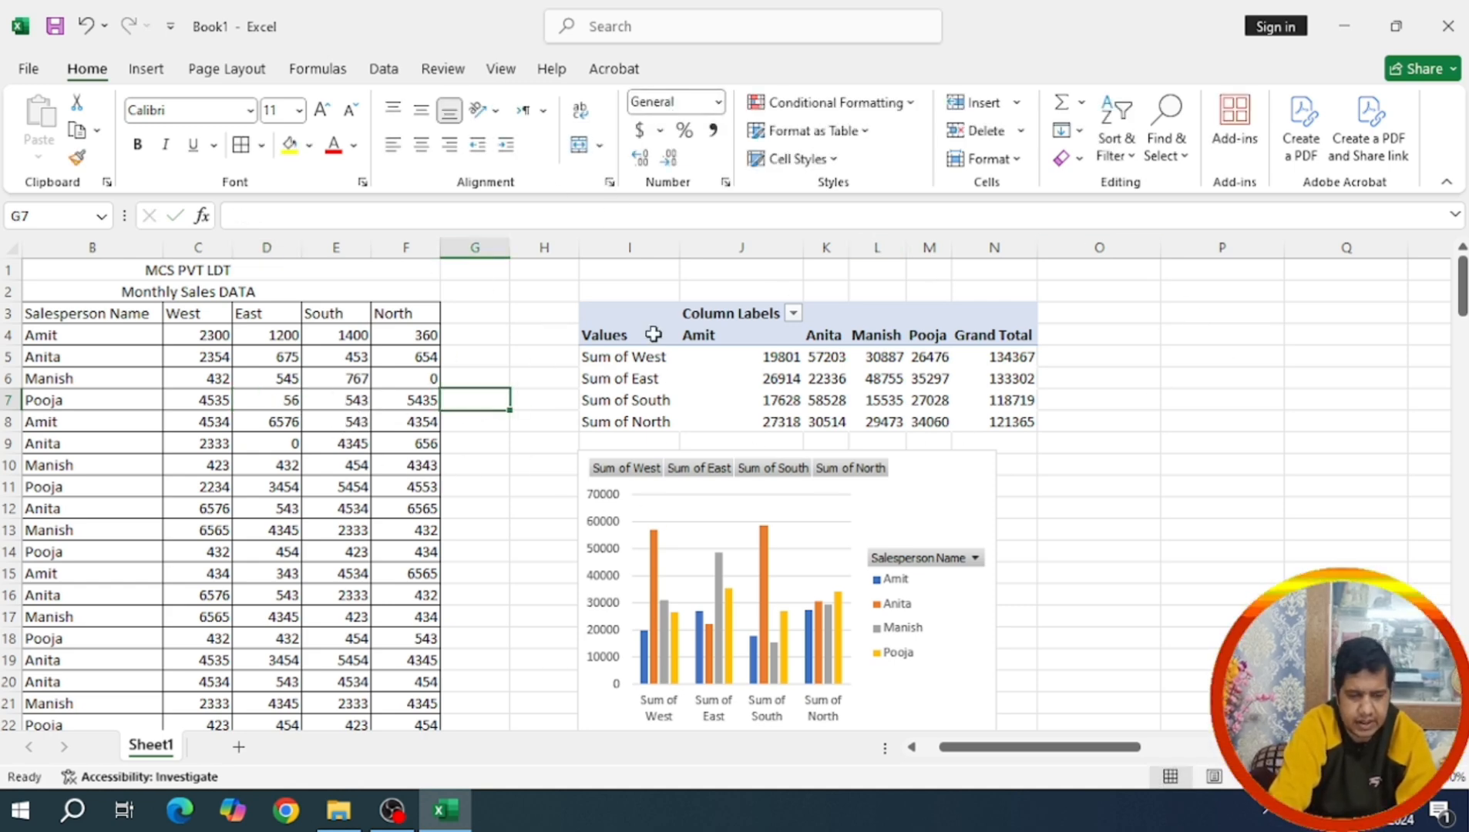
Refresh the pivot table I3:N8 from the edited source data, undo the refresh and apply it again
{"action": "left_click_drag", "start_coordinate": [610, 313], "coordinate": [878, 313]}
{"action": "left_click", "coordinate": [1018, 420], "text": "shift"}
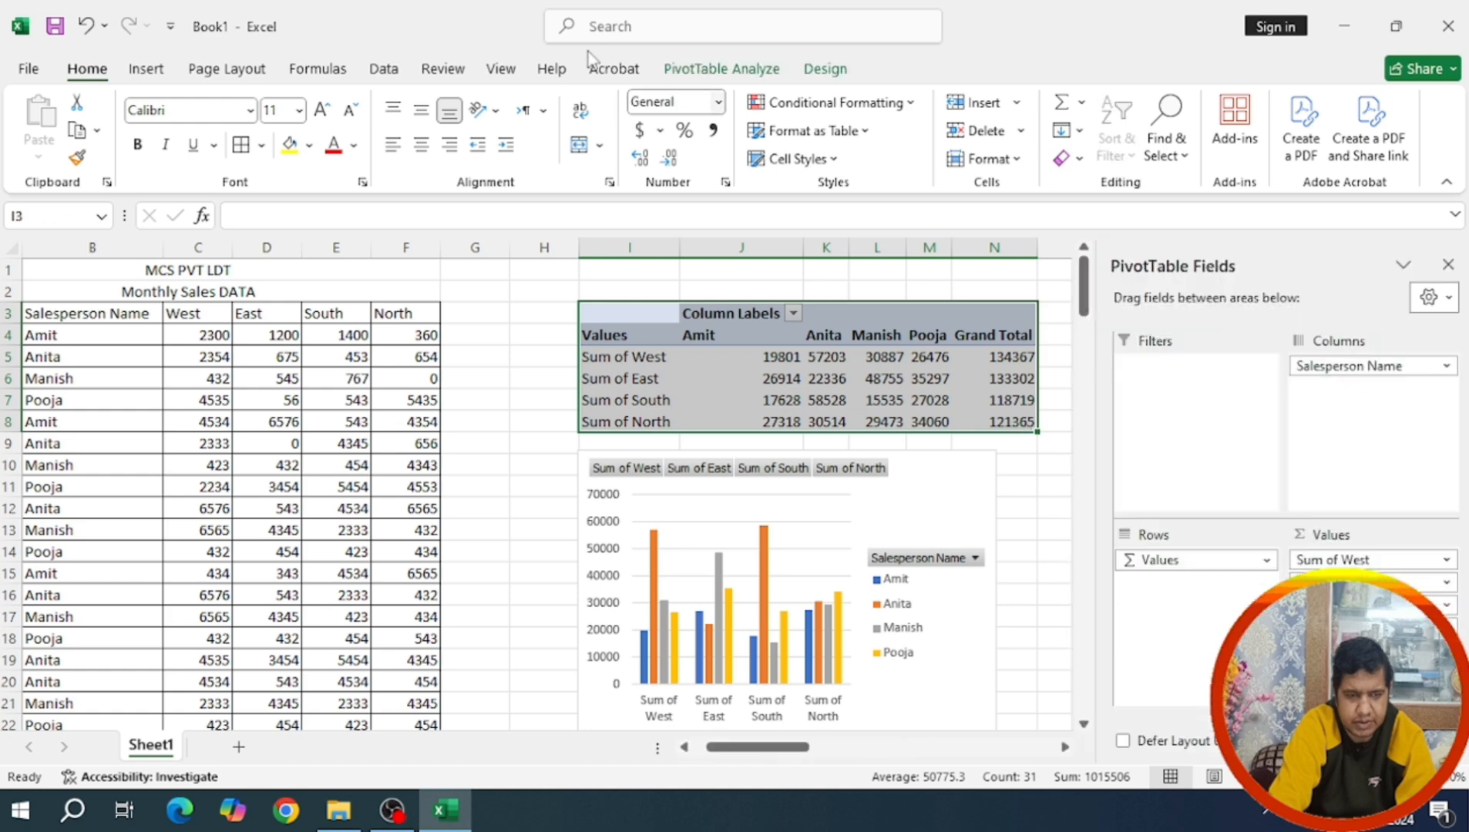
{"action": "left_click", "coordinate": [744, 73]}
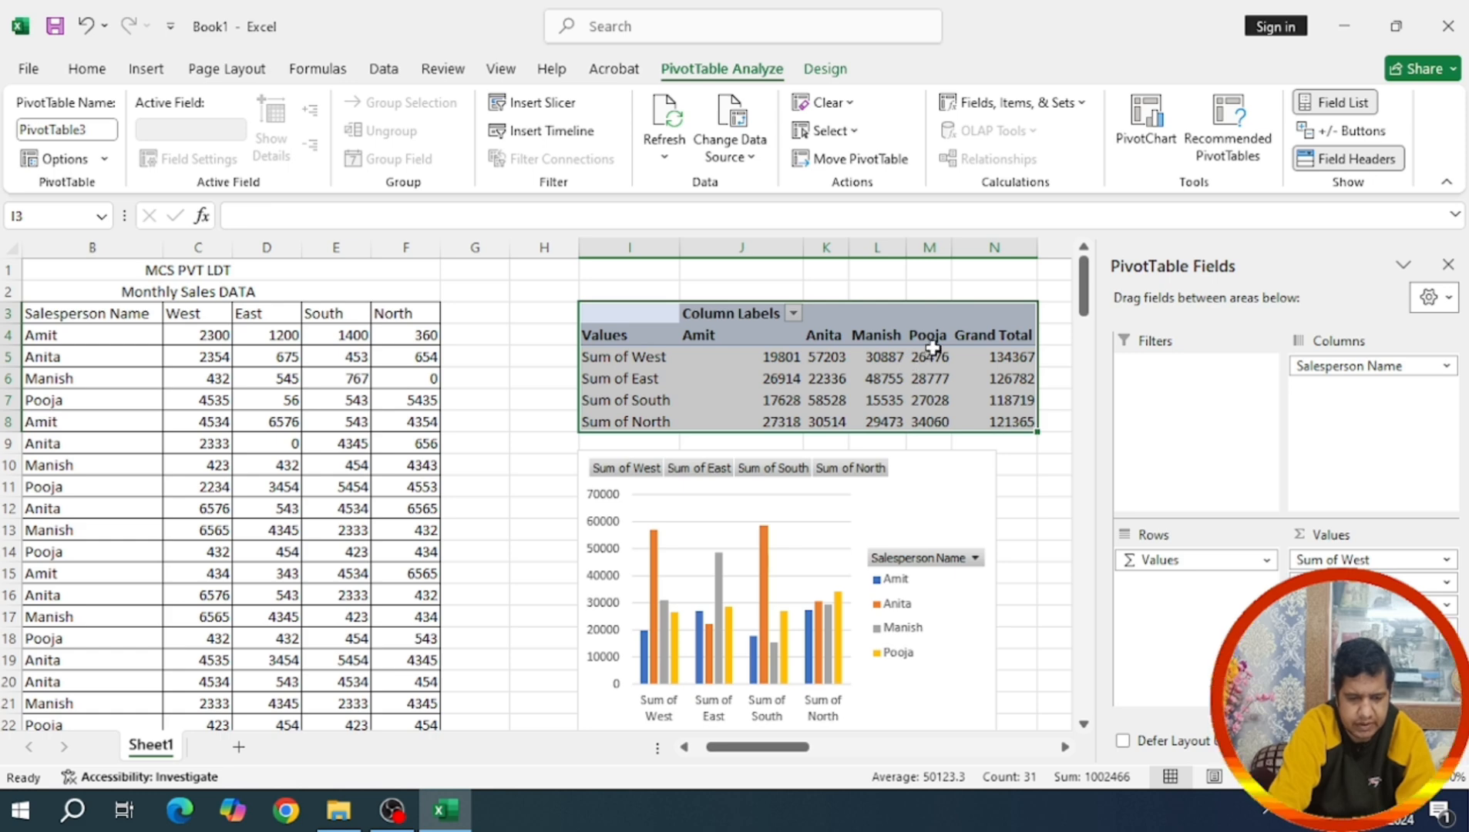
{"action": "key", "text": "ctrl+z"}
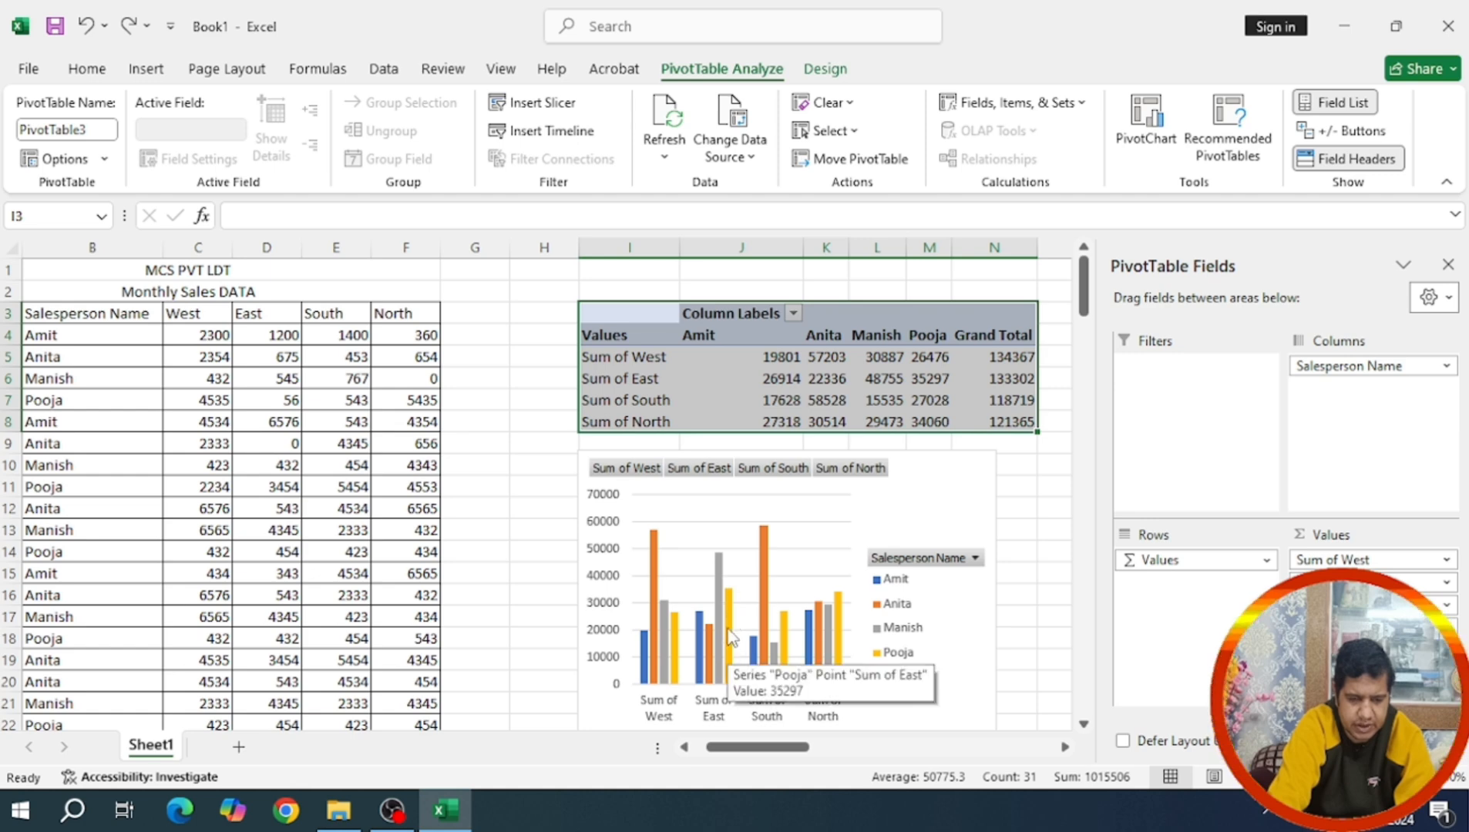
{"action": "left_click", "coordinate": [667, 131]}
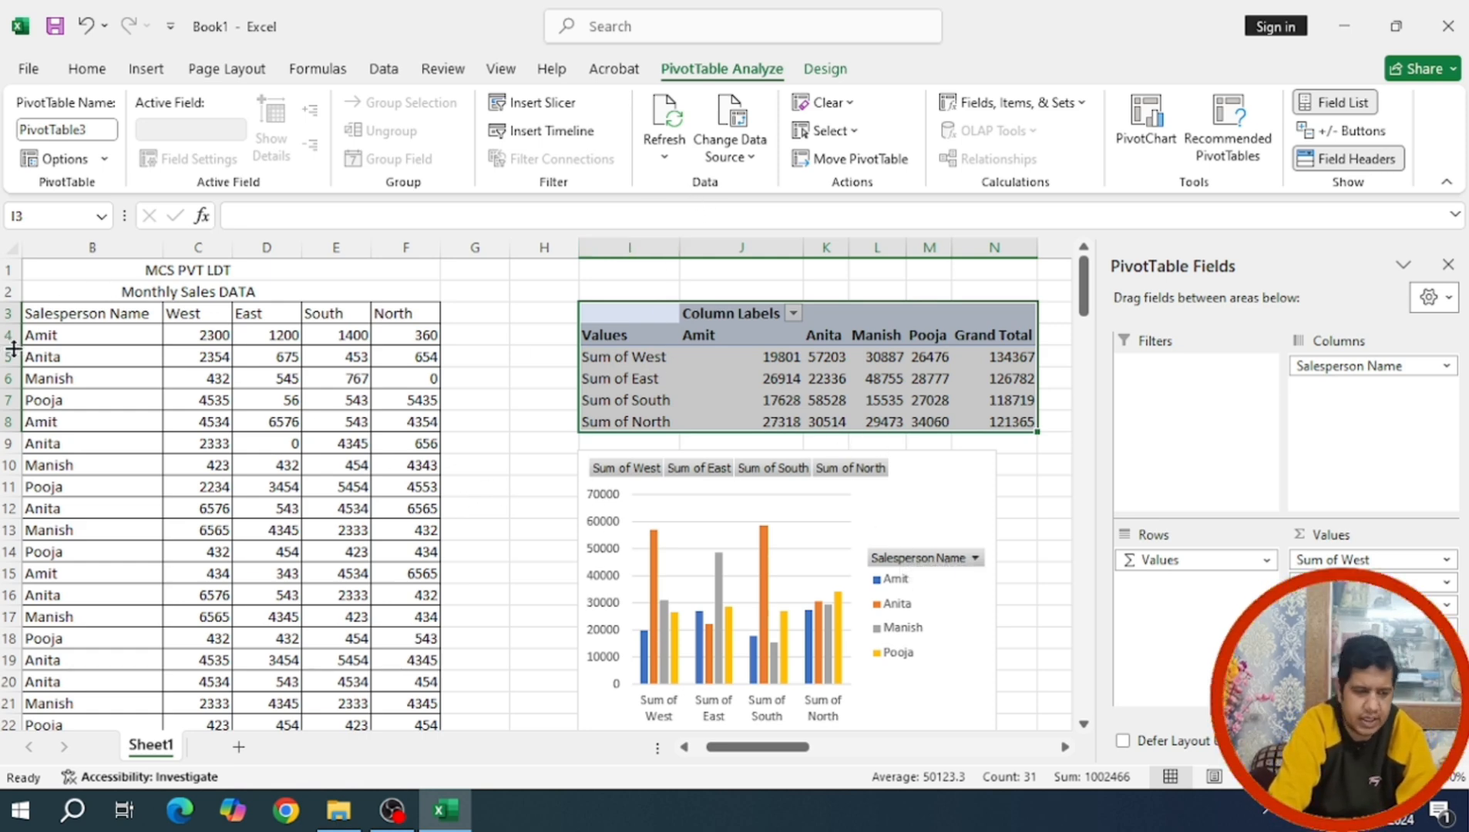
Select the source records B4:F52 for review, reselect the whole pivot table I3:N8 and refresh it again
{"action": "left_click_drag", "start_coordinate": [39, 335], "coordinate": [373, 676]}
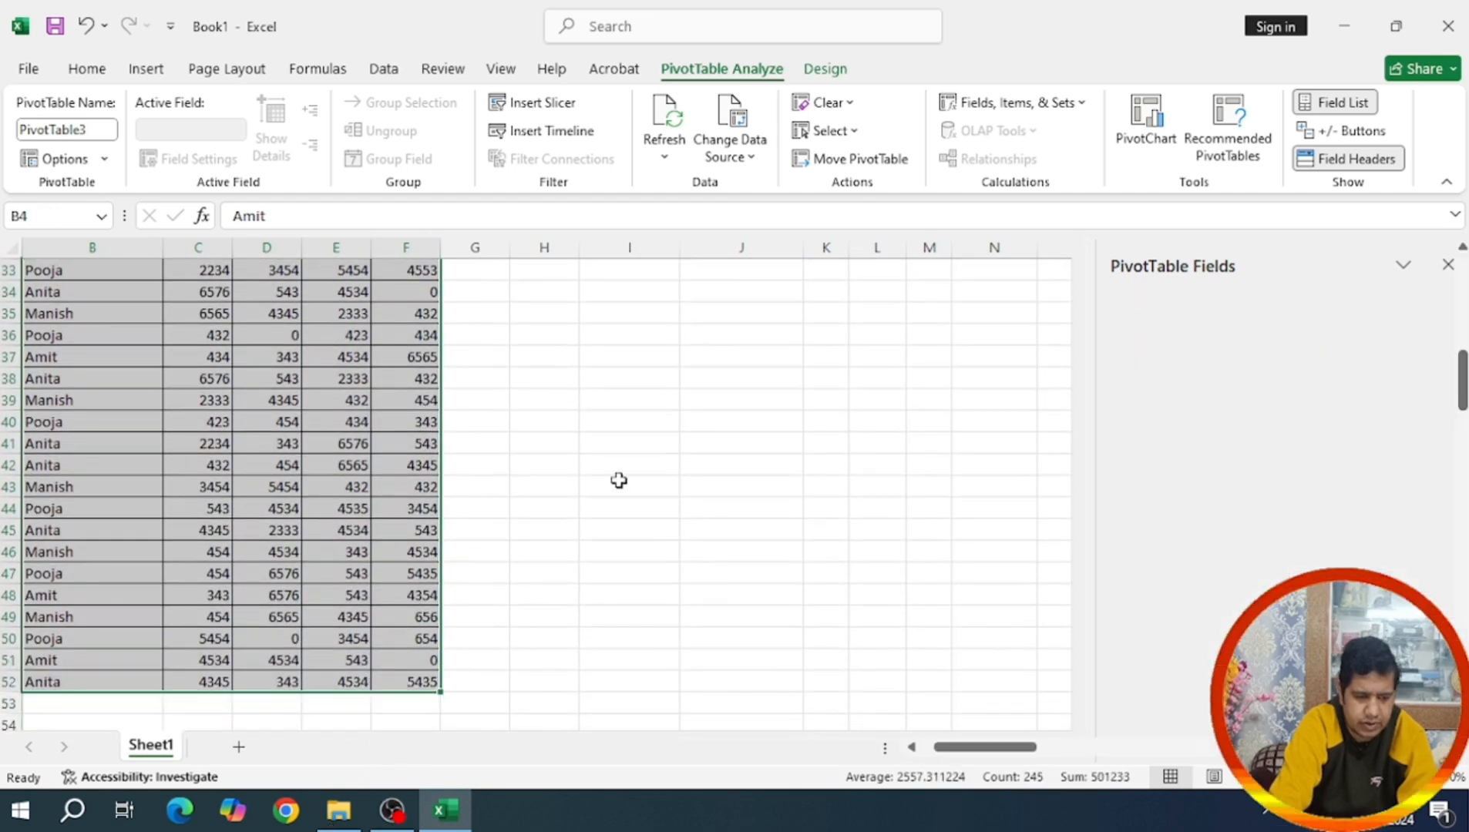
{"action": "scroll", "coordinate": [617, 431], "scroll_direction": "up", "scroll_amount": 10}
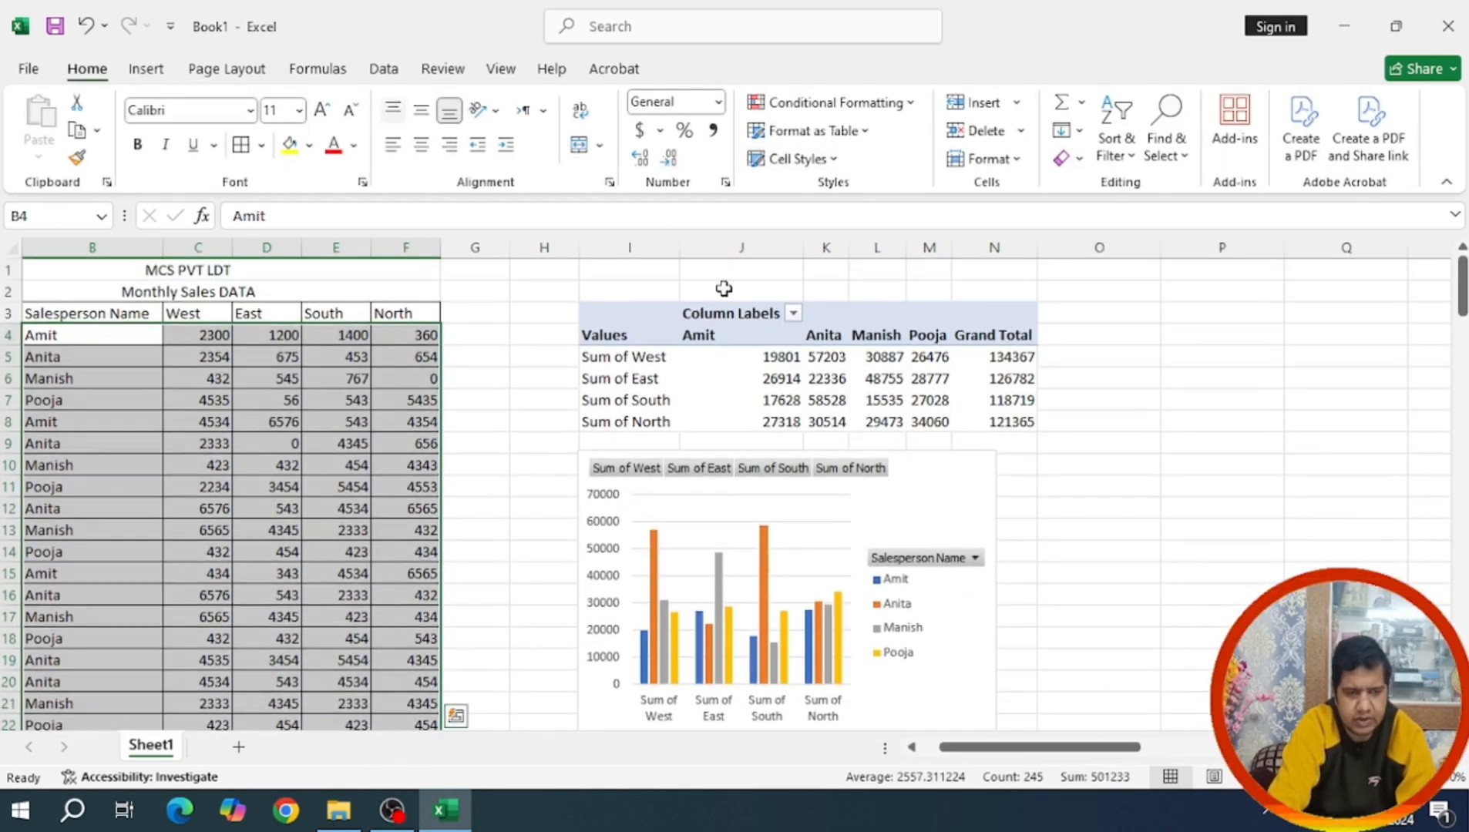
{"action": "left_click_drag", "start_coordinate": [642, 313], "coordinate": [1019, 420]}
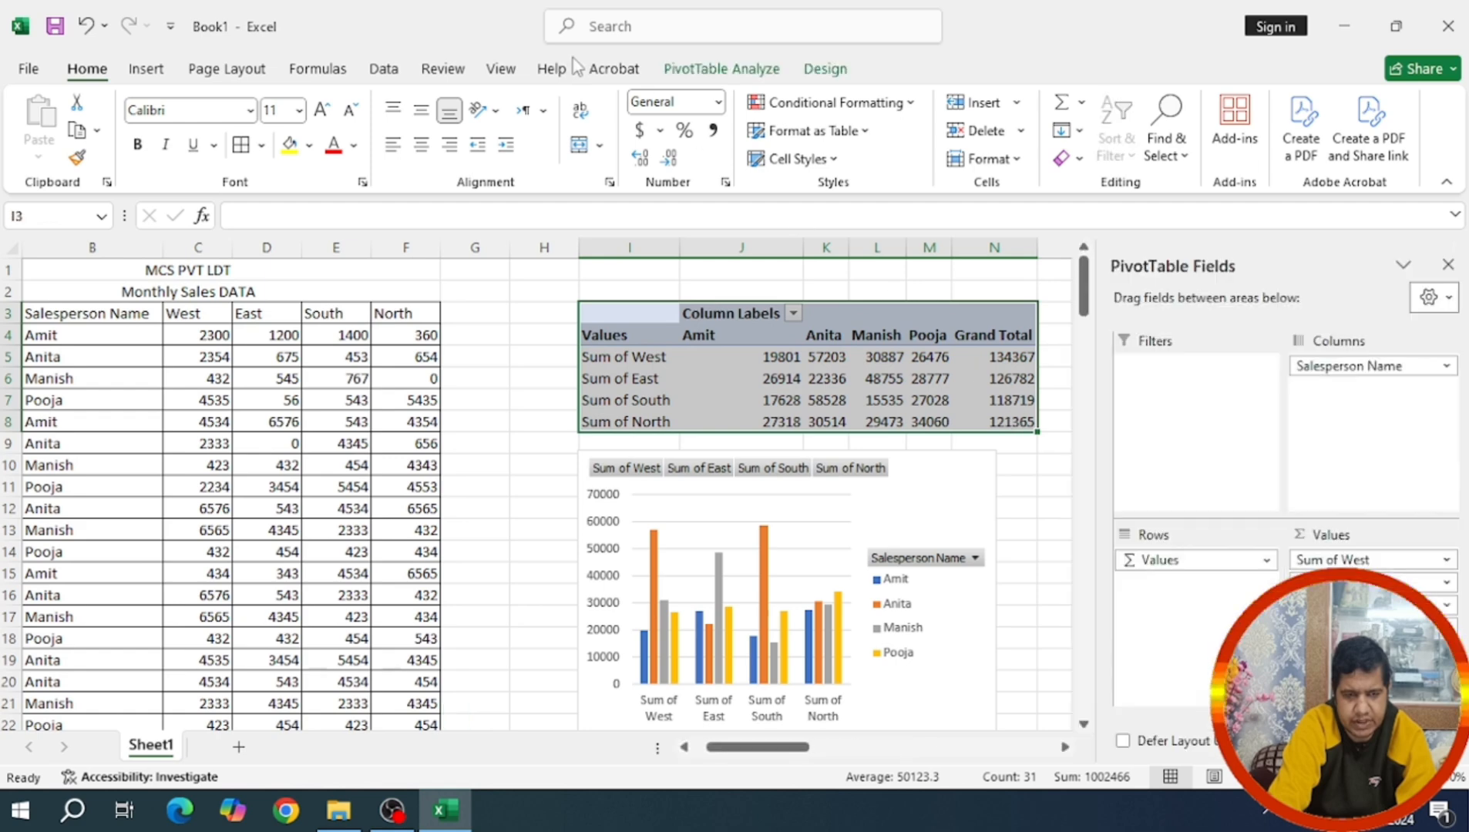
{"action": "left_click", "coordinate": [716, 69]}
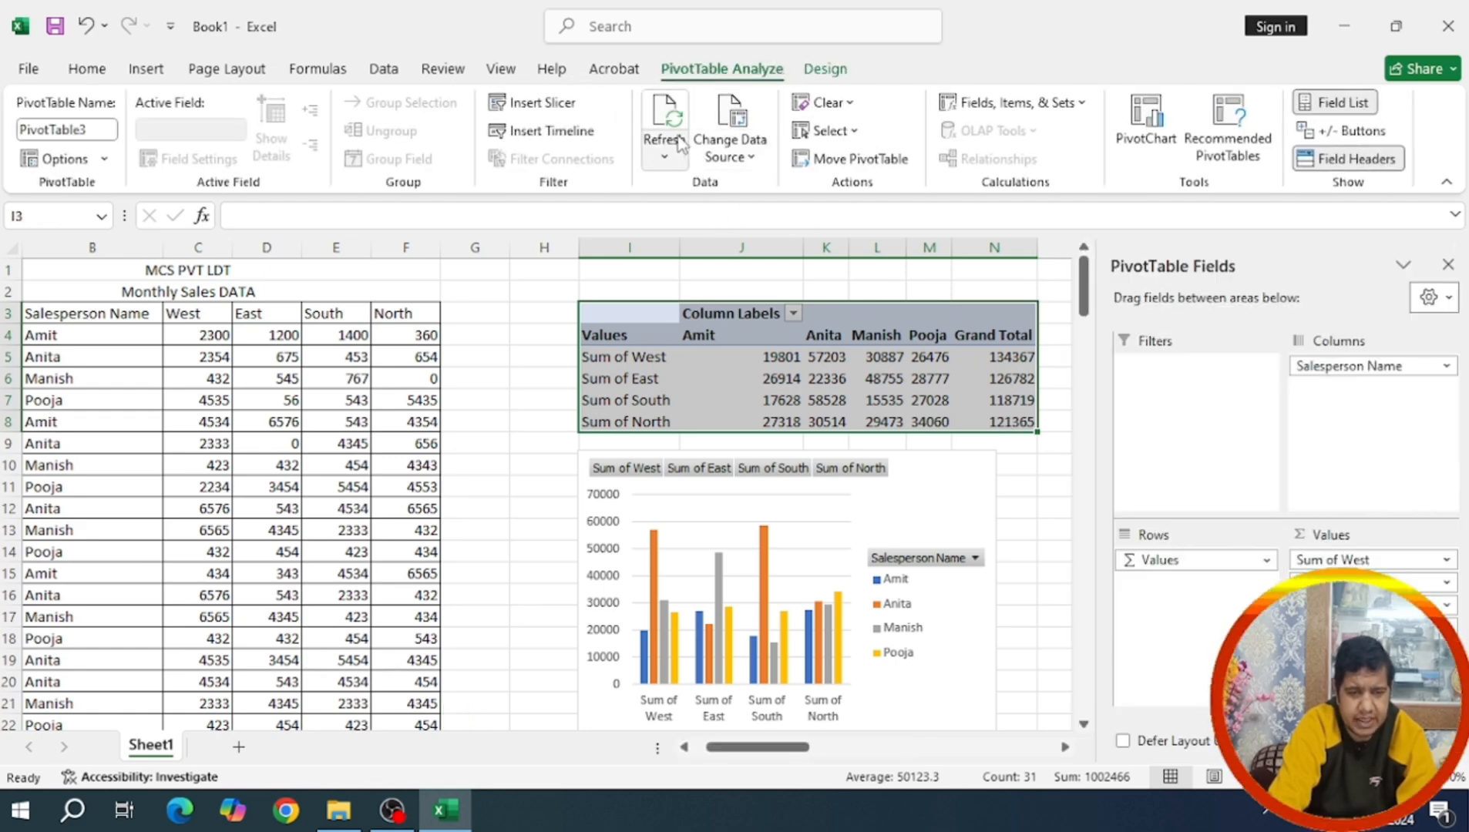
{"action": "left_click", "coordinate": [665, 154]}
{"action": "left_click", "coordinate": [676, 218]}
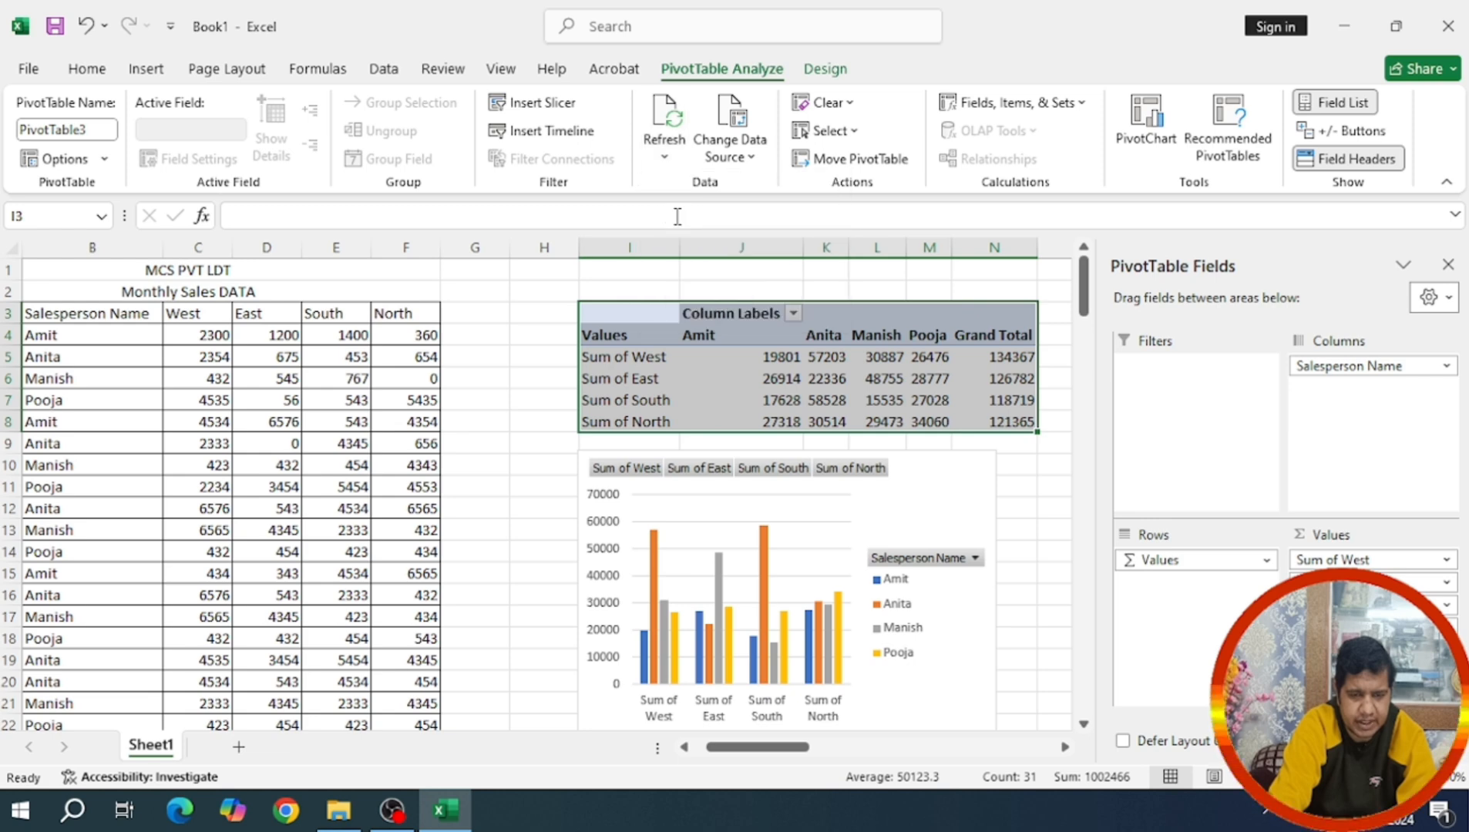
Inspect the pivot table's data source range, cancel without changing it, and select the source cells A3:F20
{"action": "left_click", "coordinate": [730, 150]}
{"action": "left_click", "coordinate": [773, 197]}
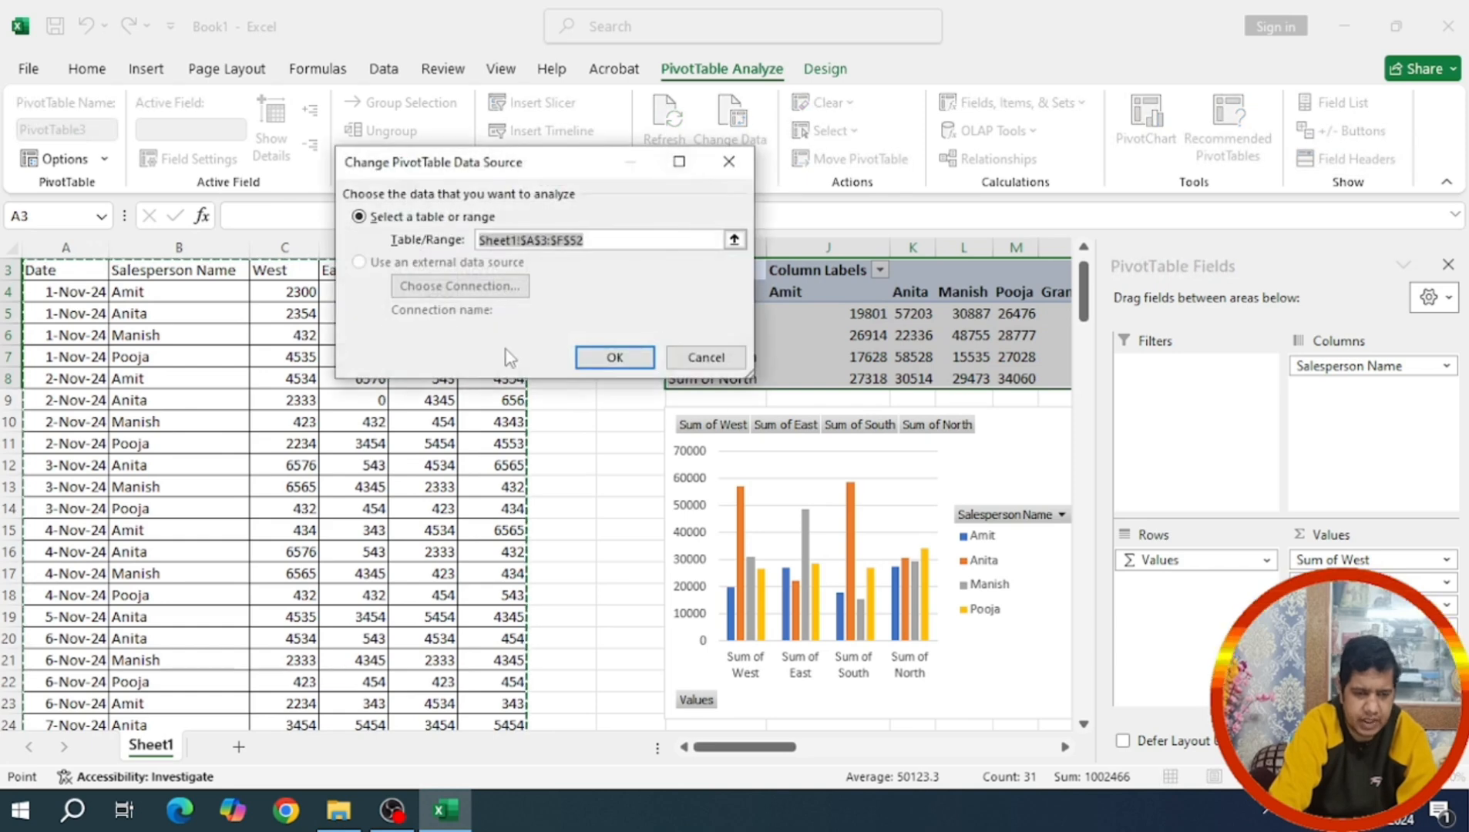
{"action": "left_click", "coordinate": [731, 358]}
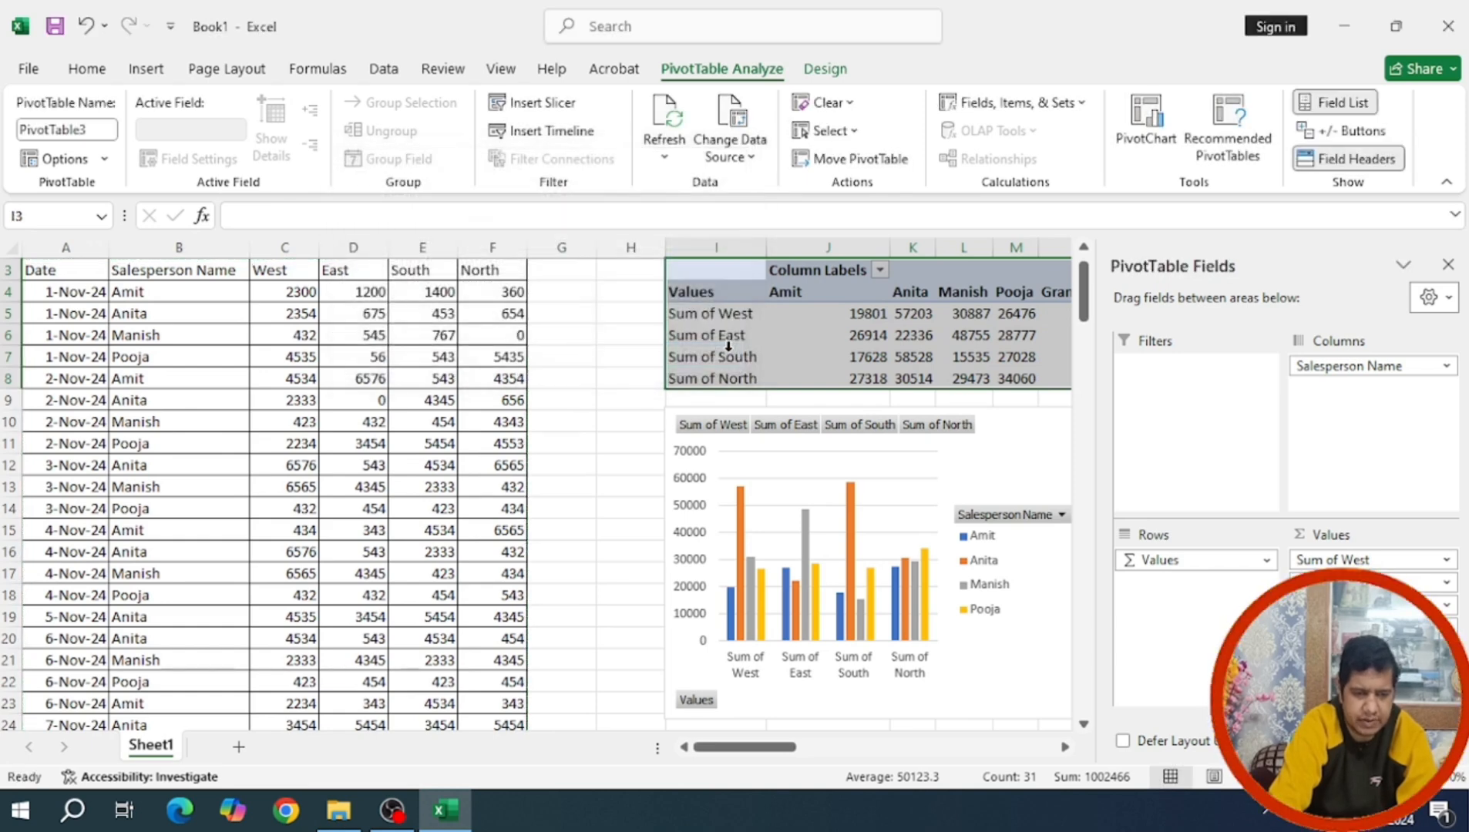
{"action": "scroll", "coordinate": [202, 389], "scroll_direction": "up", "scroll_amount": 1}
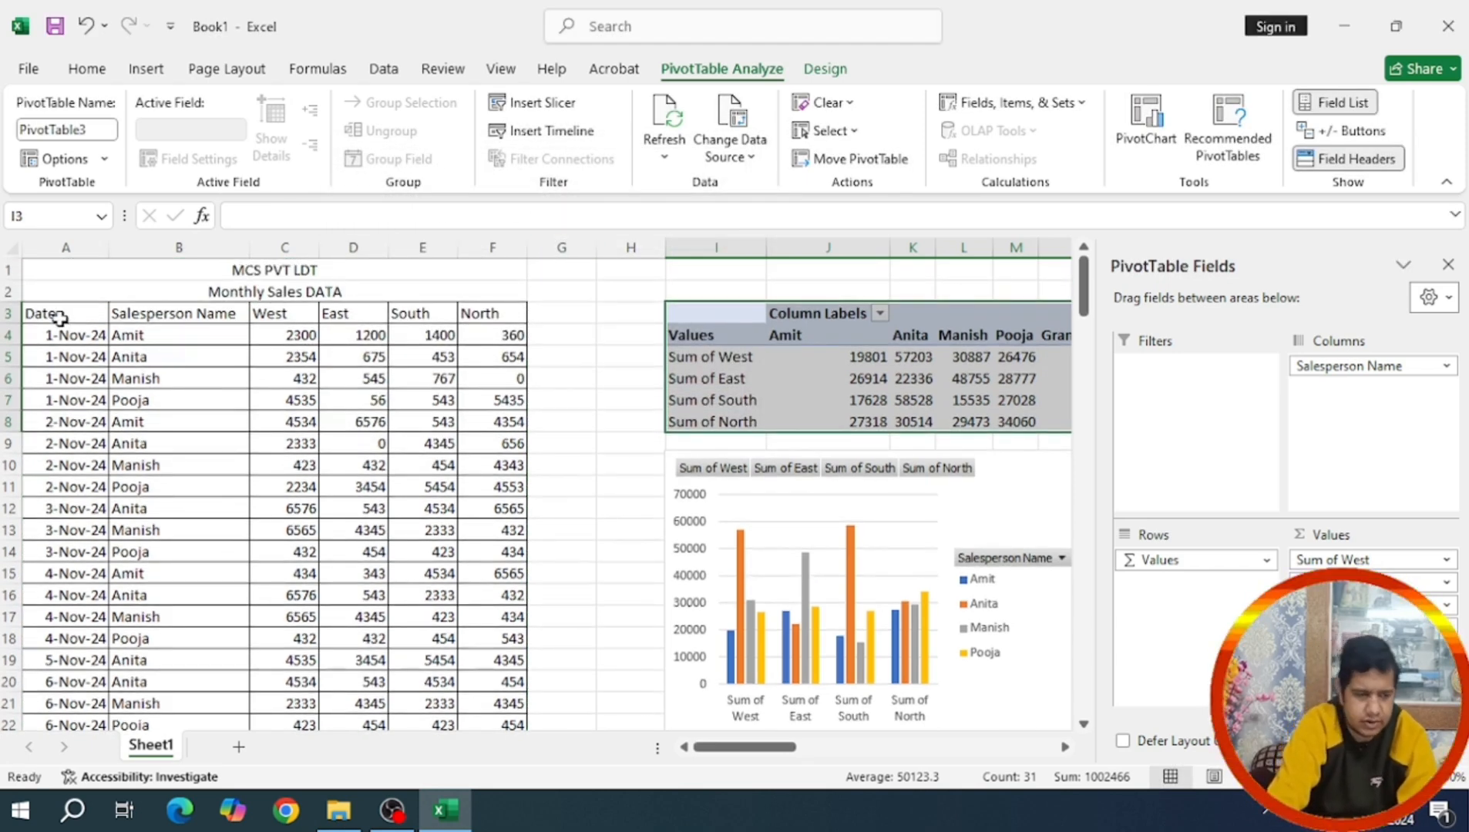
{"action": "left_click_drag", "start_coordinate": [60, 318], "coordinate": [493, 686]}
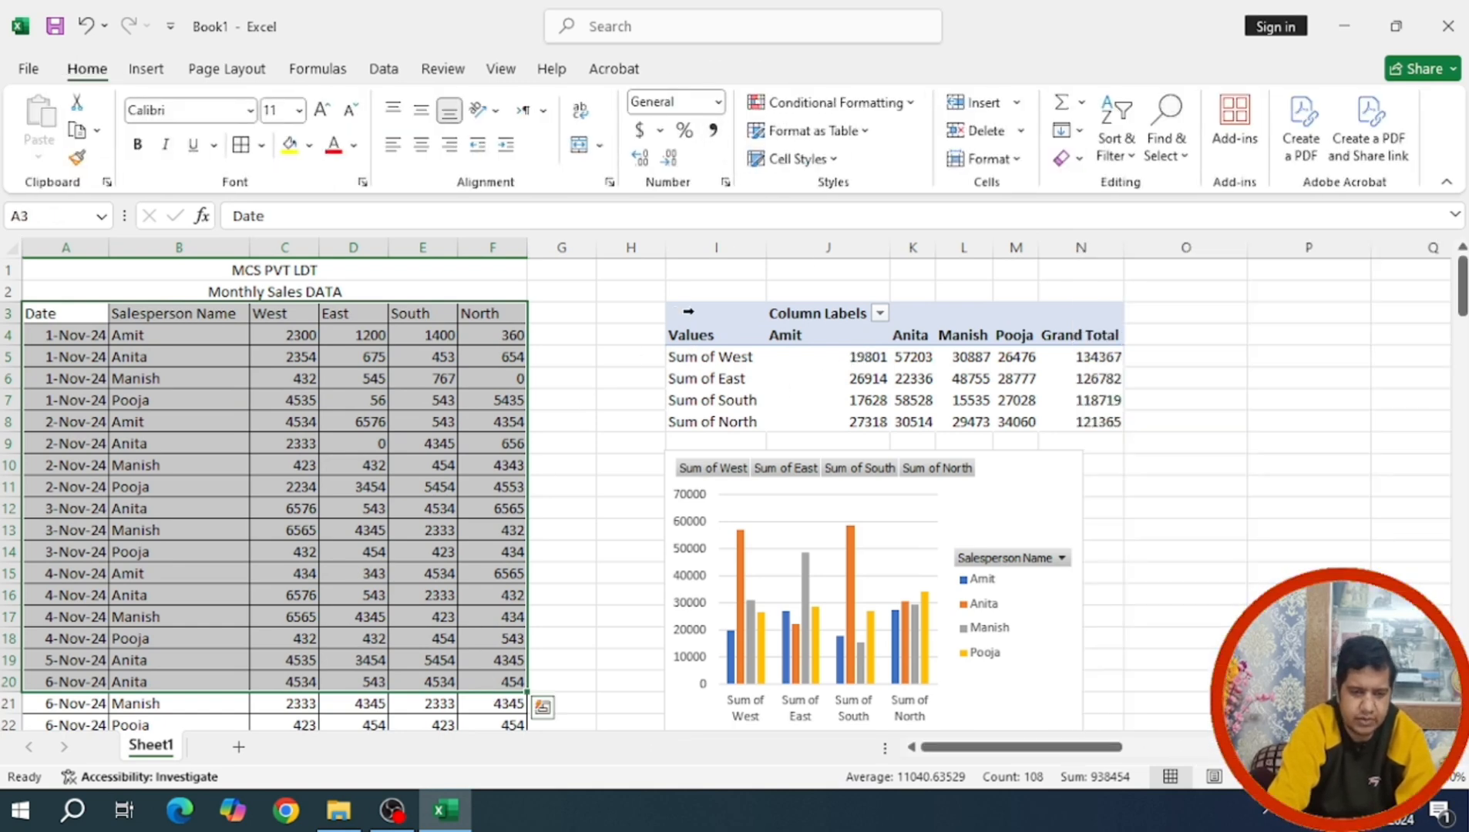
View the available PivotChart types for the pivot table and close the dialog without inserting a chart
{"action": "left_click", "coordinate": [688, 312]}
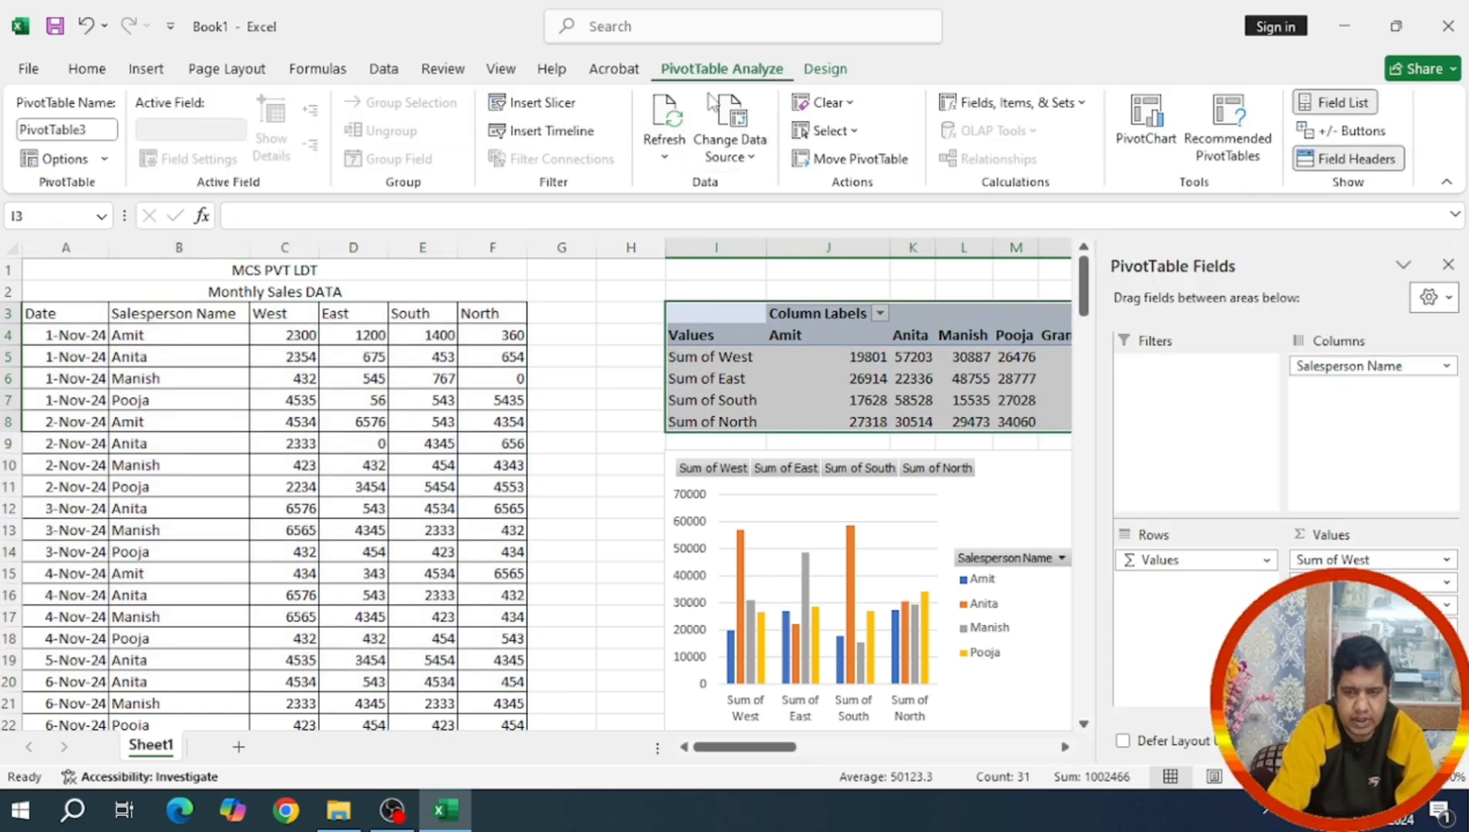
{"action": "left_click", "coordinate": [1145, 123]}
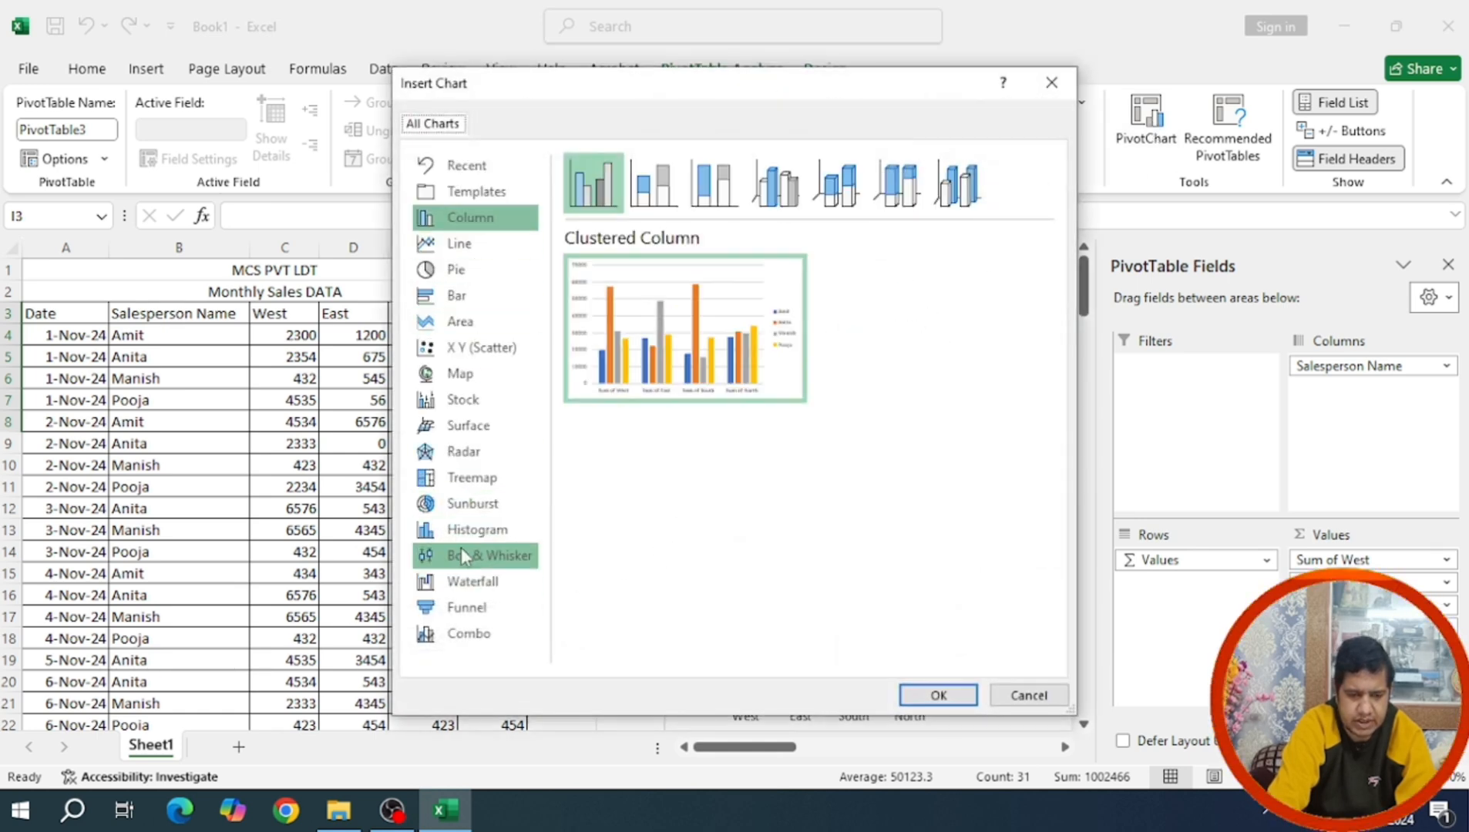
{"action": "left_click", "coordinate": [994, 696]}
Apply the recommended PivotTable layout that sums North, East and West by salesperson to the existing pivot table
{"action": "left_click", "coordinate": [1229, 143]}
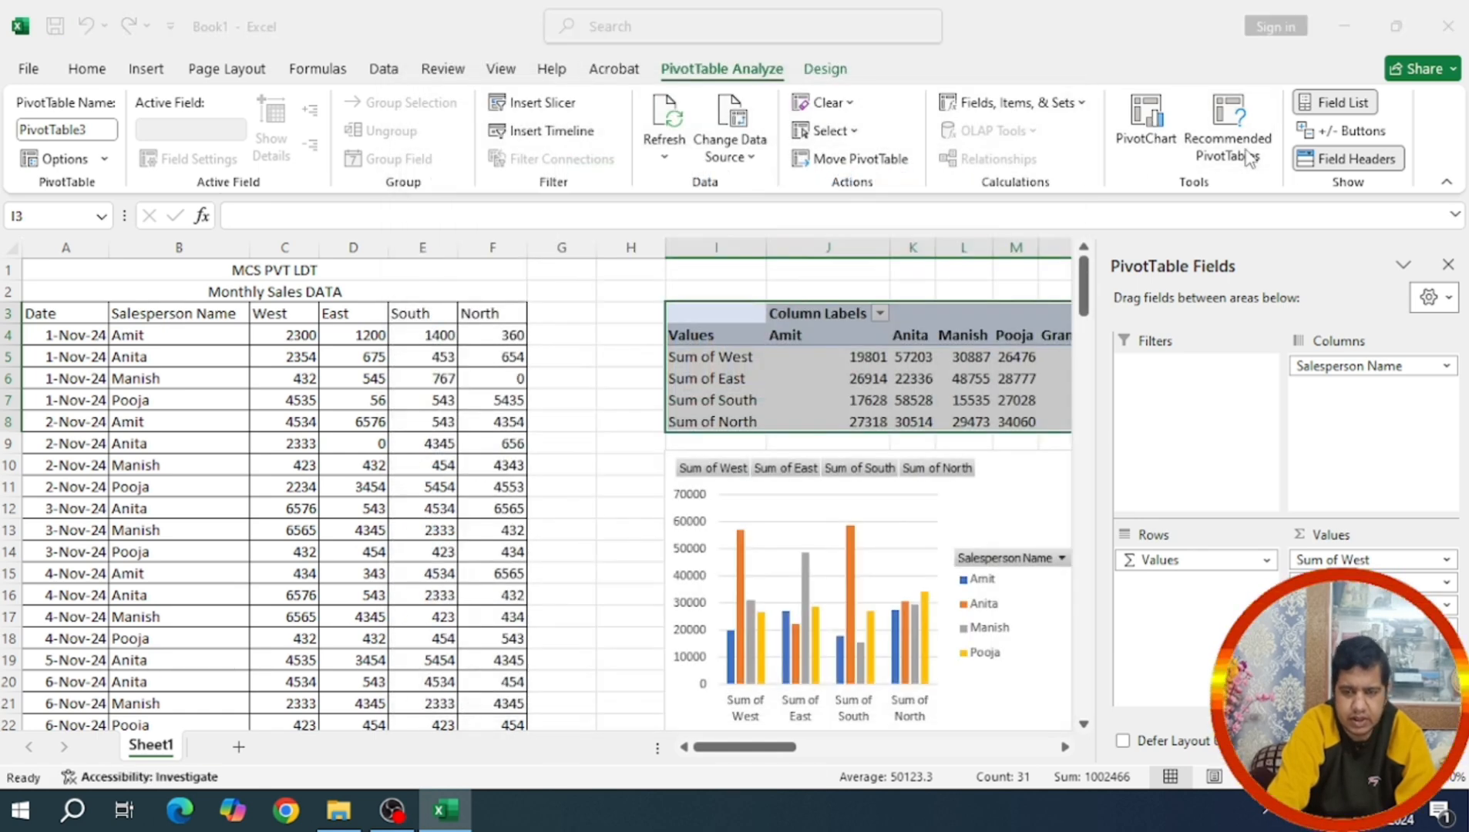
{"action": "scroll", "coordinate": [455, 397], "scroll_direction": "down", "scroll_amount": 3}
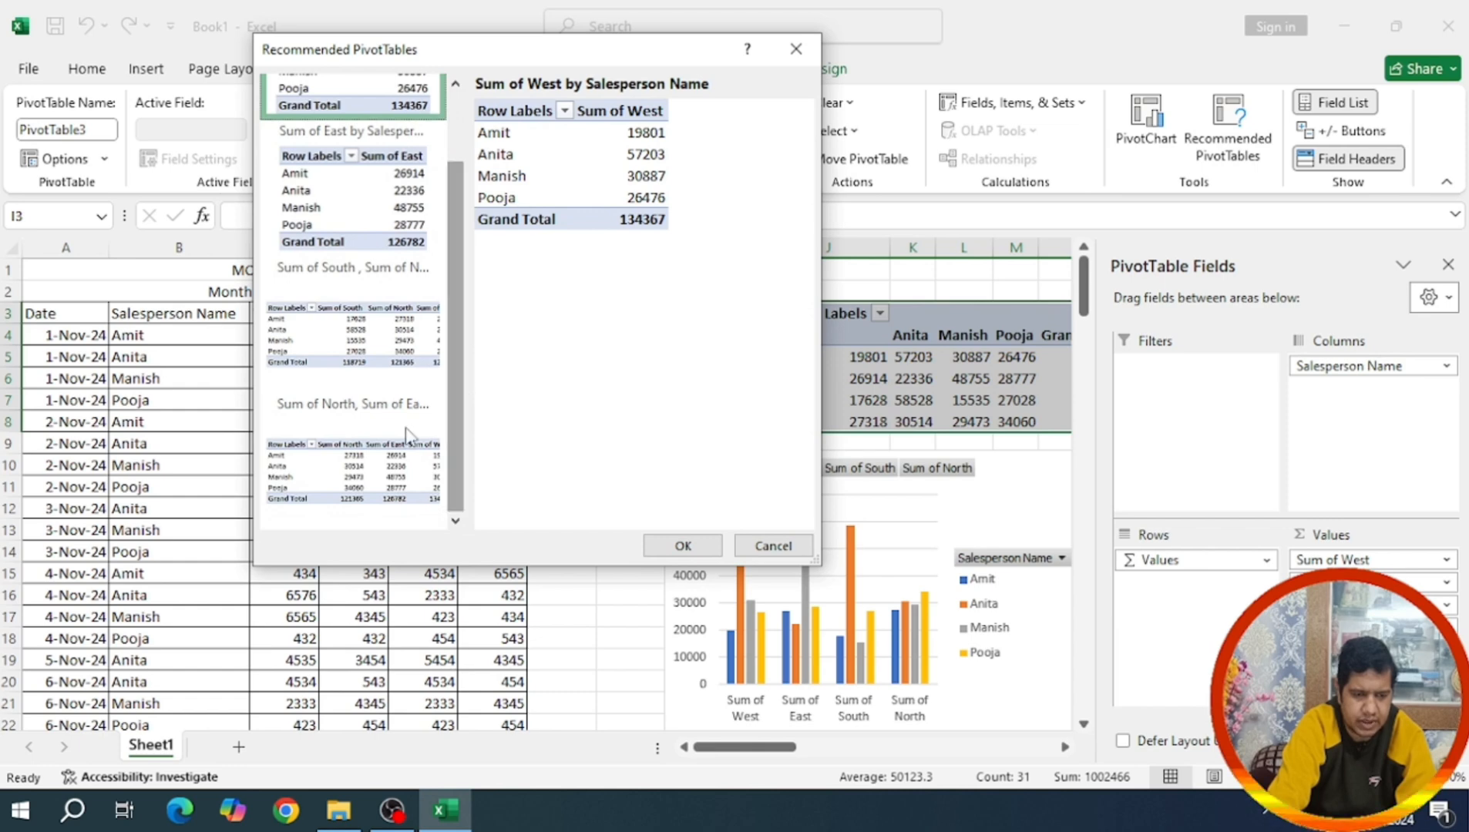
{"action": "left_click", "coordinate": [376, 456]}
{"action": "left_click", "coordinate": [688, 547]}
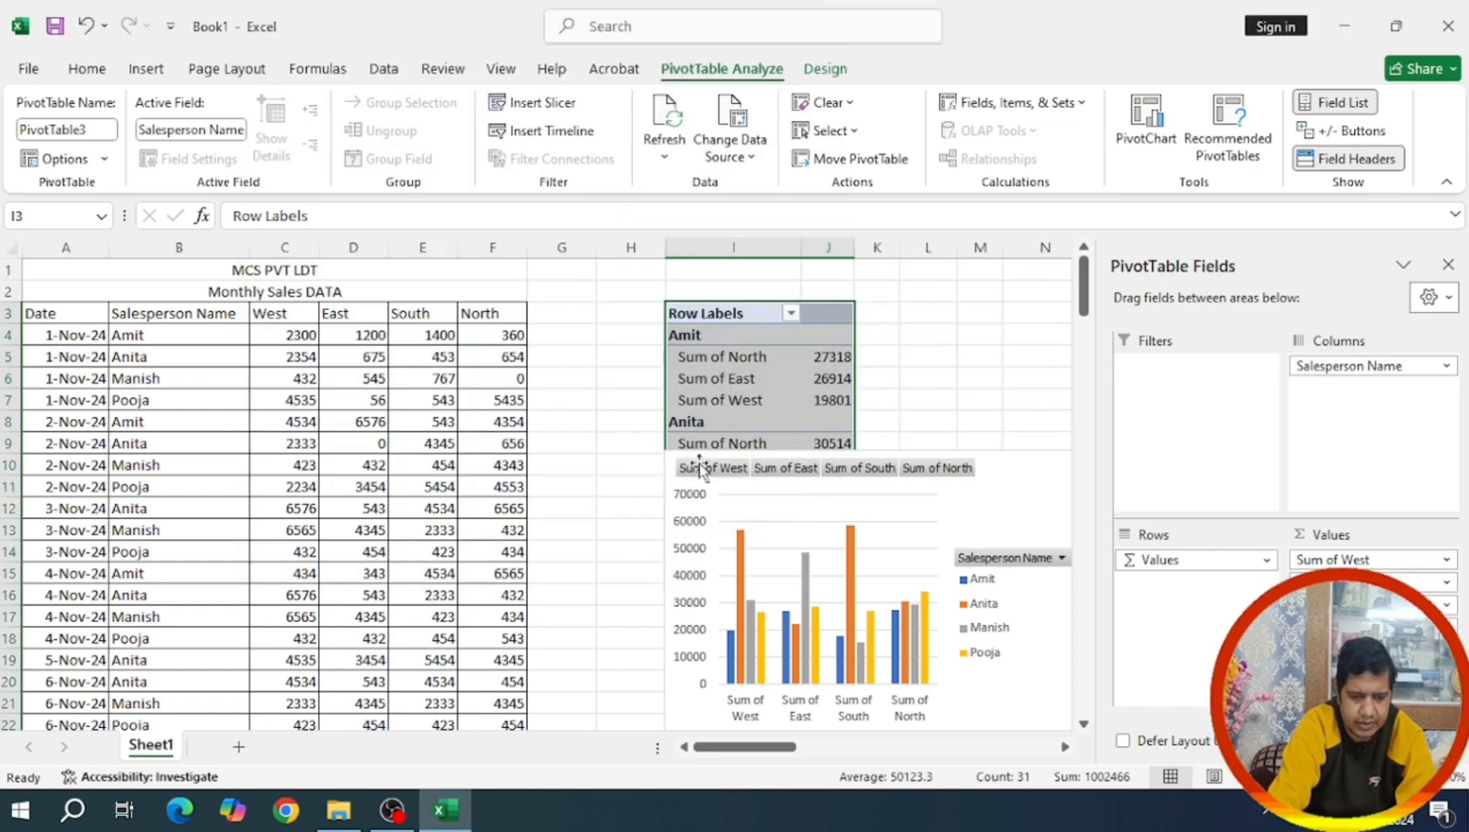
{"action": "scroll", "coordinate": [809, 385], "scroll_direction": "down", "scroll_amount": 1}
{"action": "scroll", "coordinate": [809, 377], "scroll_direction": "up", "scroll_amount": 1}
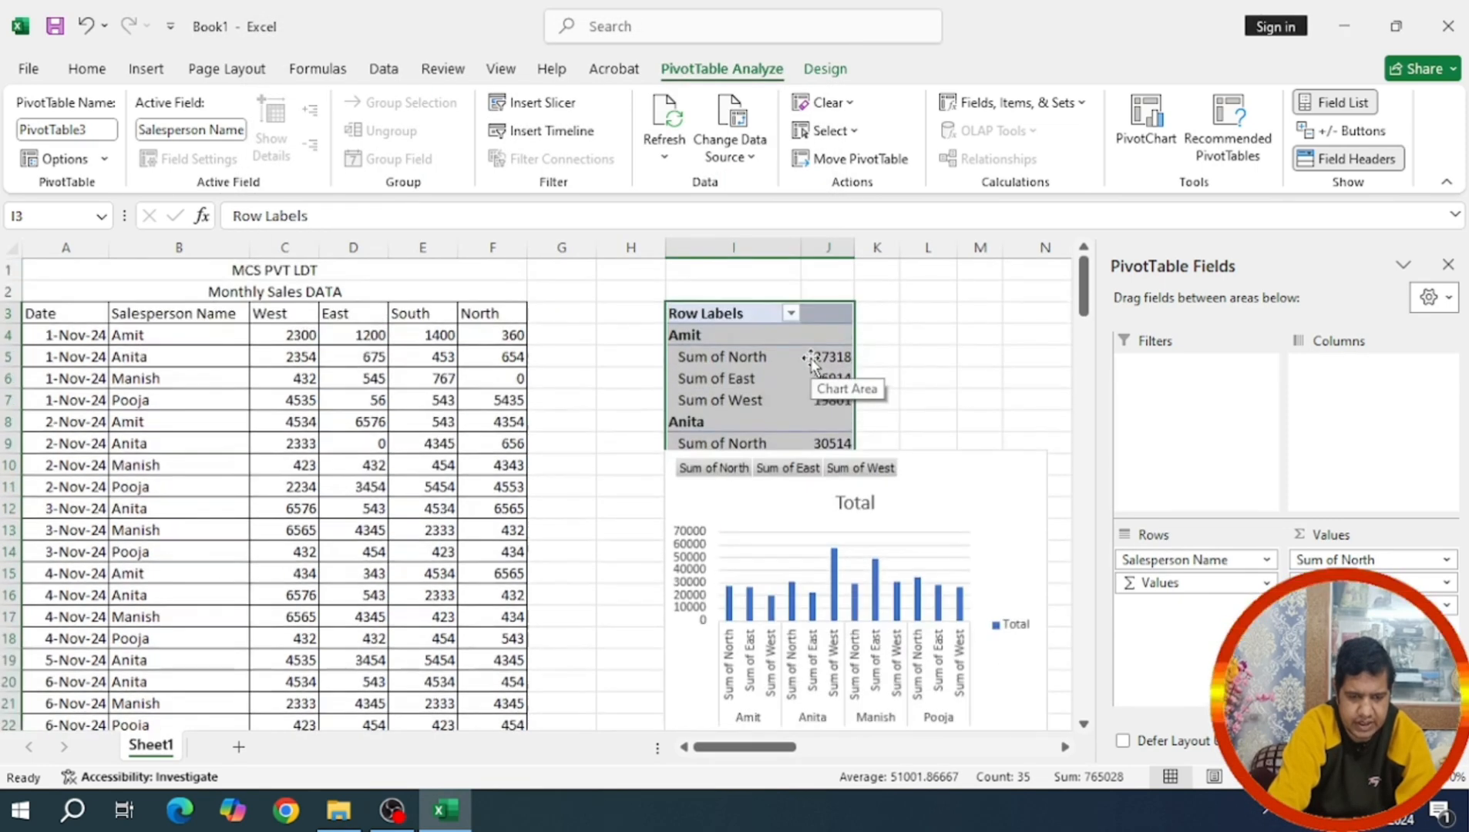
Move the pivot chart below the pivot table so it no longer covers the salesperson rows and totals
{"action": "left_click", "coordinate": [828, 400]}
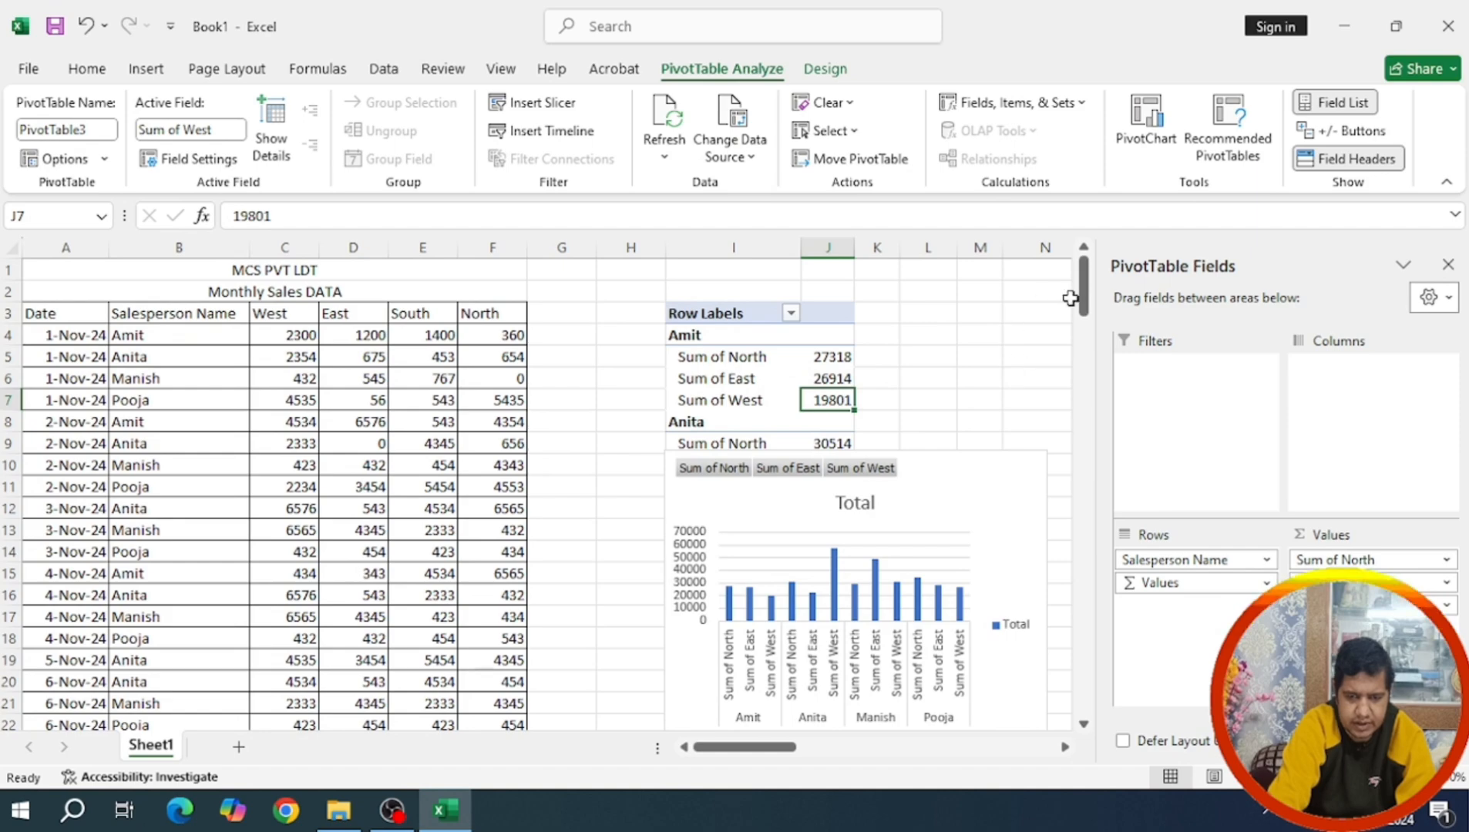
{"action": "mouse_move", "coordinate": [1082, 296]}
{"action": "left_mouse_down"}
{"action": "mouse_move", "coordinate": [1084, 328]}
{"action": "mouse_move", "coordinate": [1084, 299]}
{"action": "left_mouse_up"}
{"action": "left_click", "coordinate": [853, 504]}
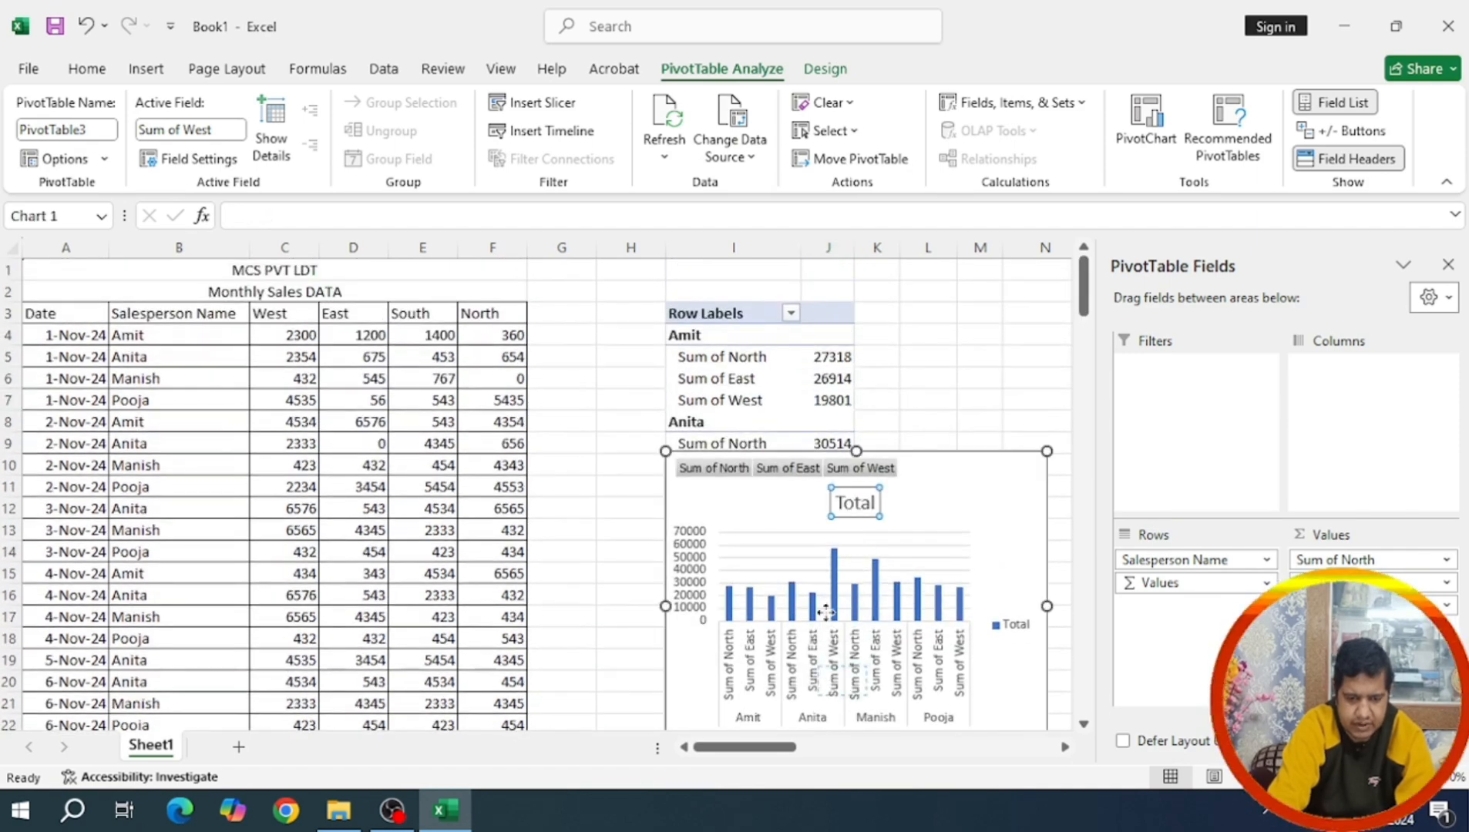
{"action": "left_click_drag", "start_coordinate": [774, 477], "coordinate": [761, 643]}
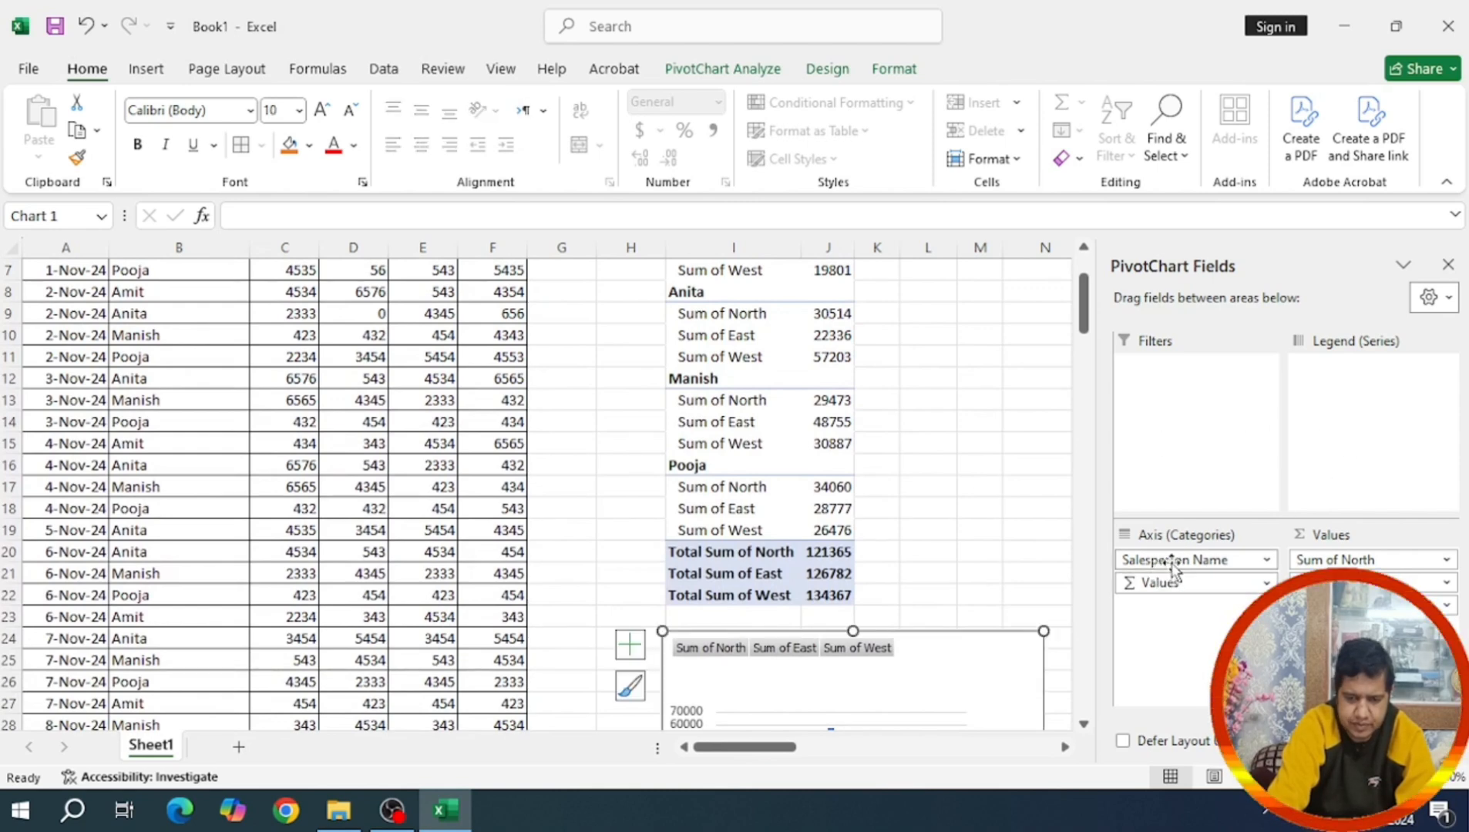
Move the Salesperson Name field of the pivot chart from the axis categories to the legend series
{"action": "left_click_drag", "start_coordinate": [1167, 561], "coordinate": [1339, 389]}
{"action": "scroll", "coordinate": [917, 463], "scroll_direction": "up", "scroll_amount": 2}
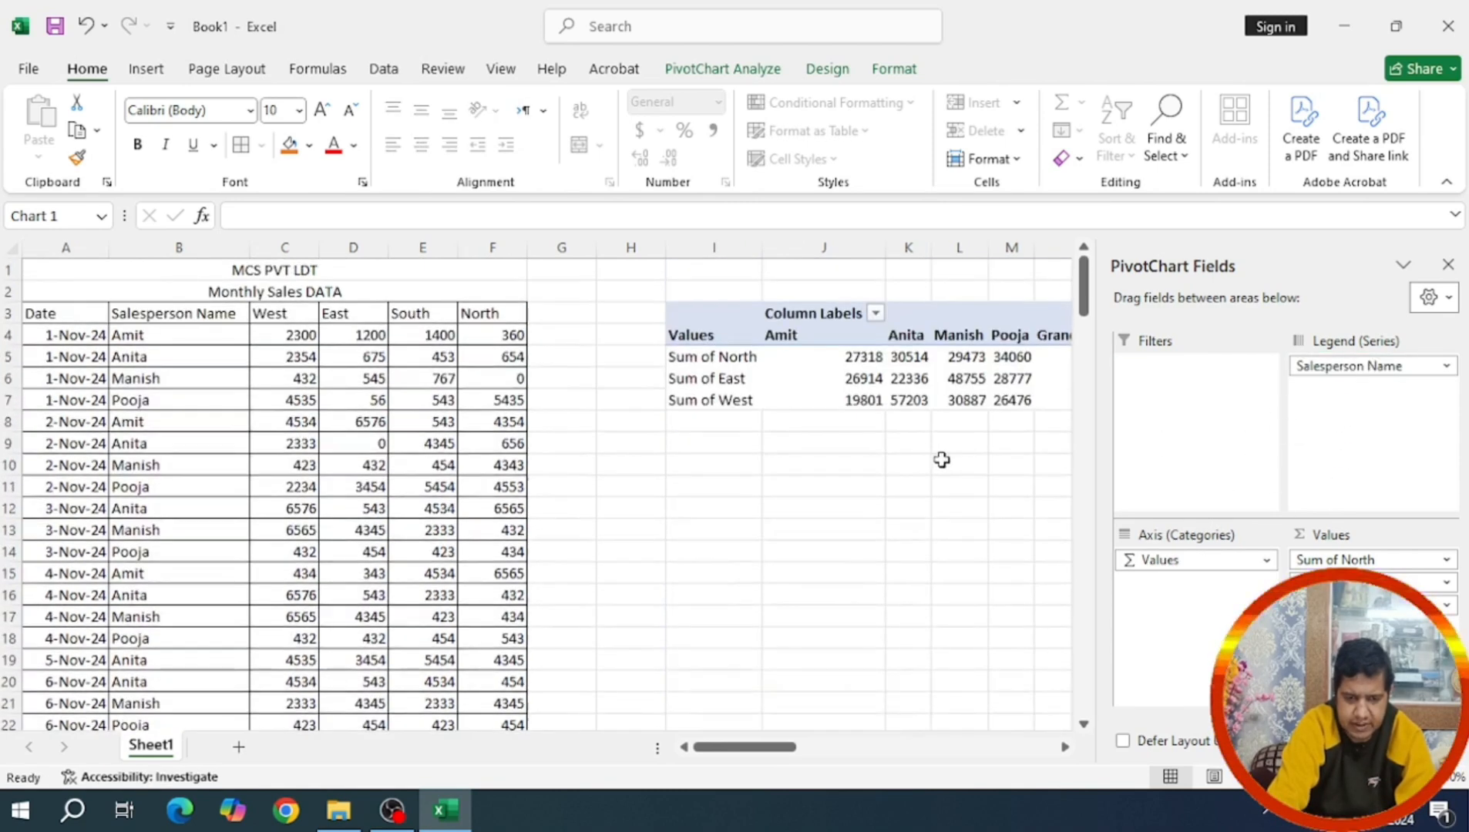
{"action": "left_click_drag", "start_coordinate": [883, 753], "coordinate": [813, 748]}
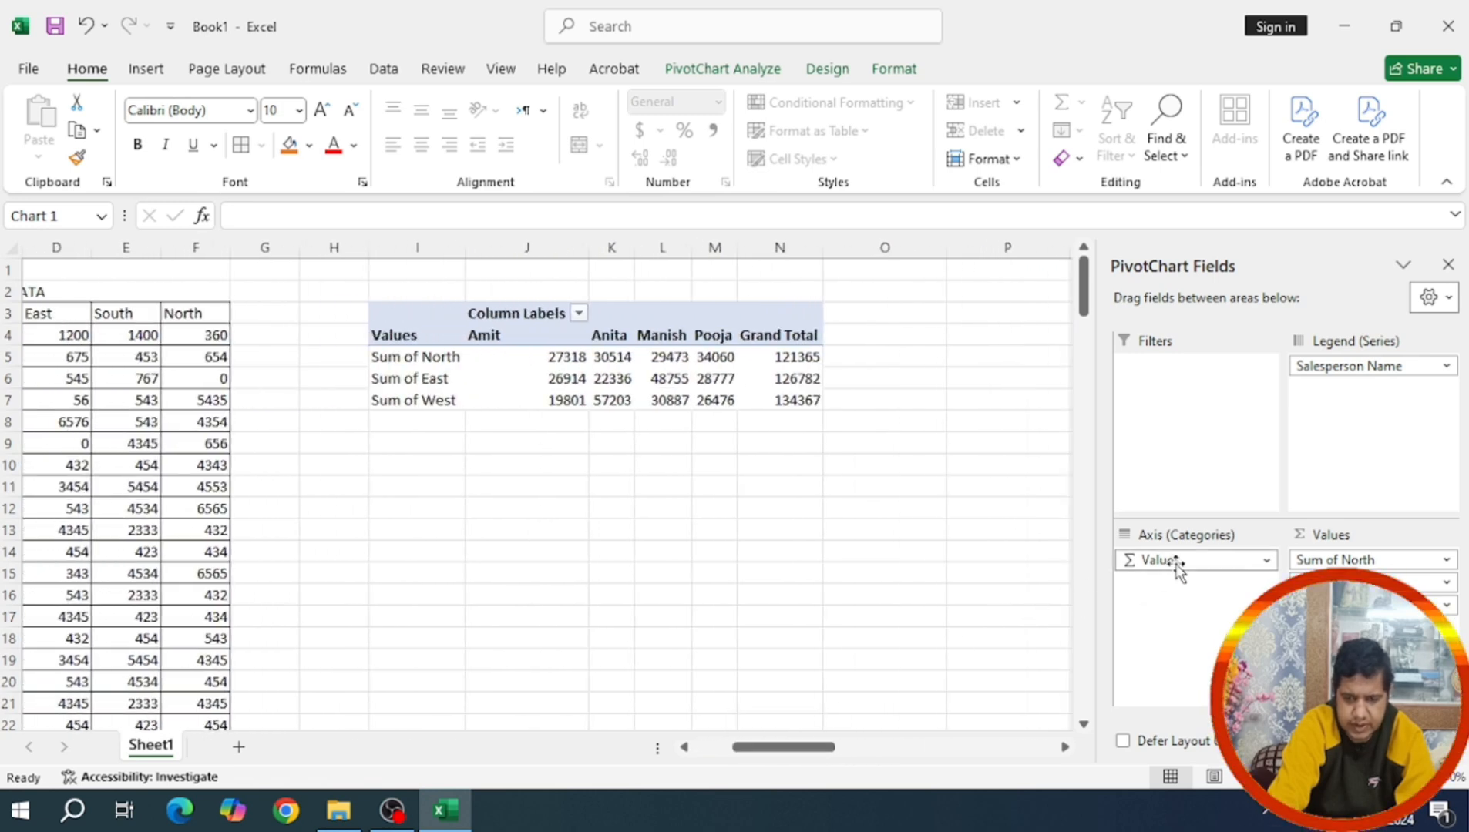
{"action": "mouse_move", "coordinate": [1177, 568]}
{"action": "left_mouse_down"}
{"action": "mouse_move", "coordinate": [1347, 474]}
{"action": "mouse_move", "coordinate": [1356, 389]}
{"action": "mouse_move", "coordinate": [1196, 568]}
{"action": "left_mouse_up"}
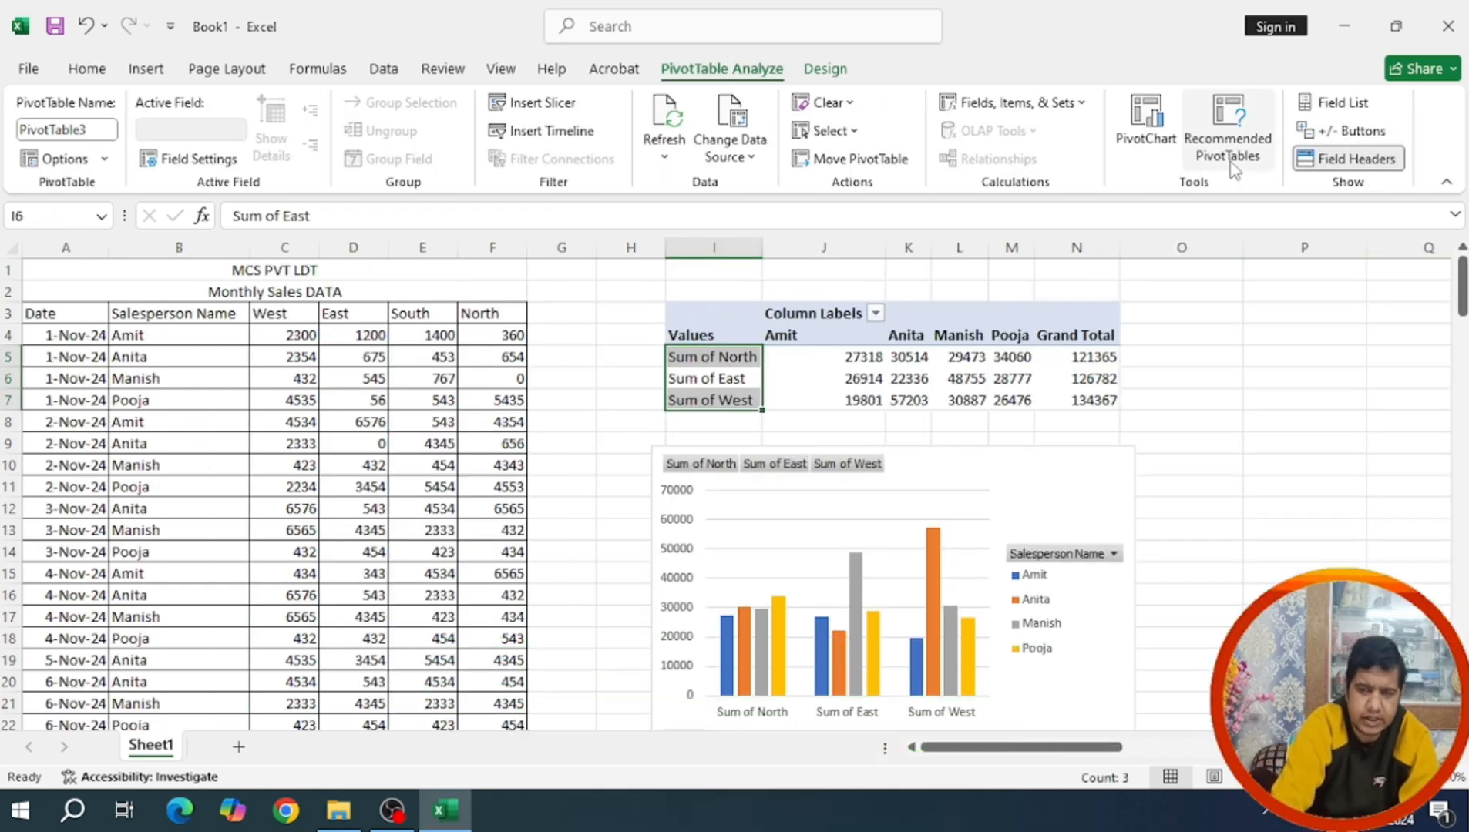
Apply the chart style with translucent, overlapping columns and data labels on a white background to the pivot chart
{"action": "left_click", "coordinate": [1146, 123]}
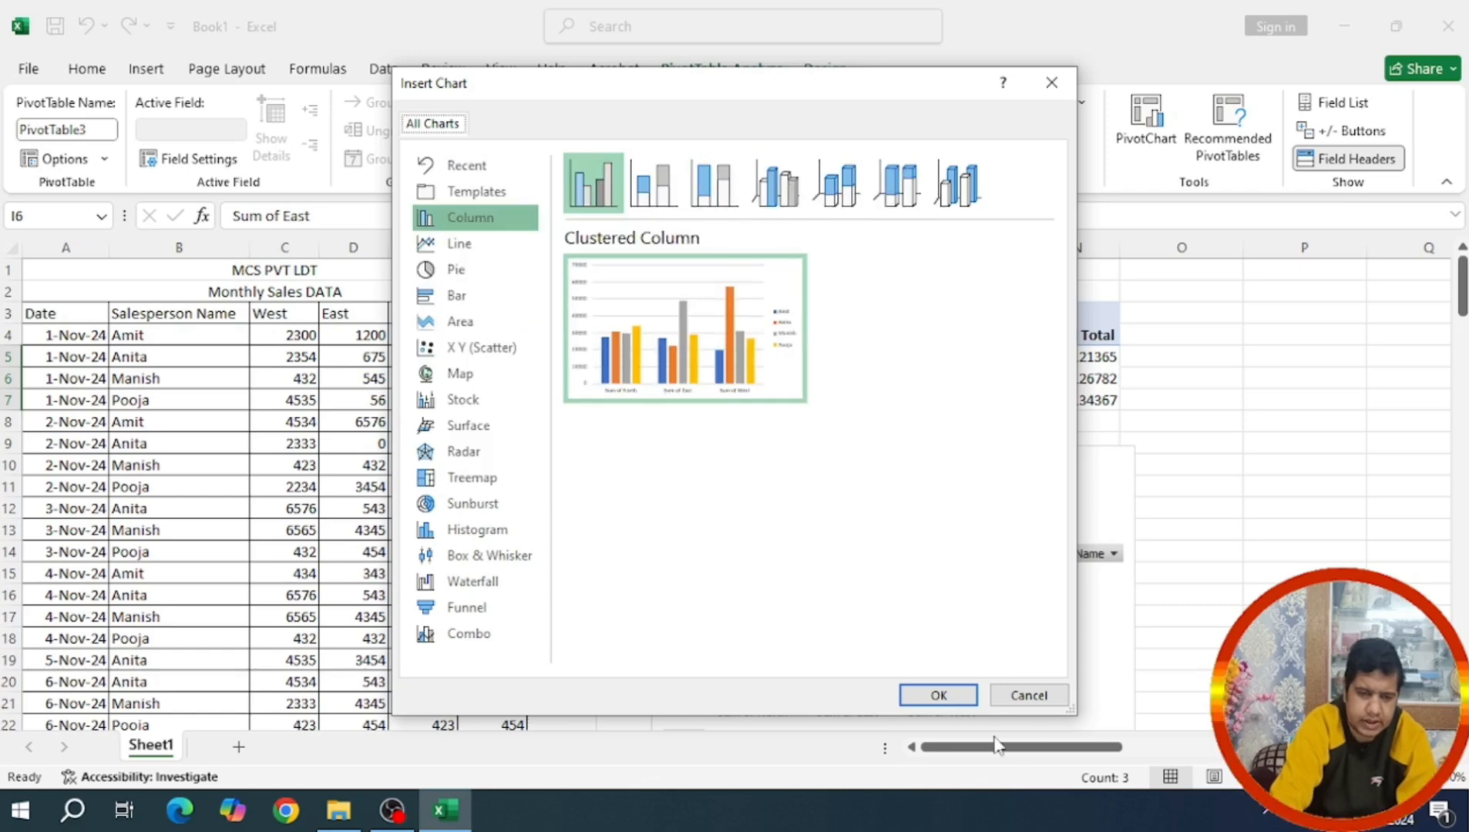
{"action": "left_click", "coordinate": [1030, 696]}
{"action": "left_click", "coordinate": [1028, 526]}
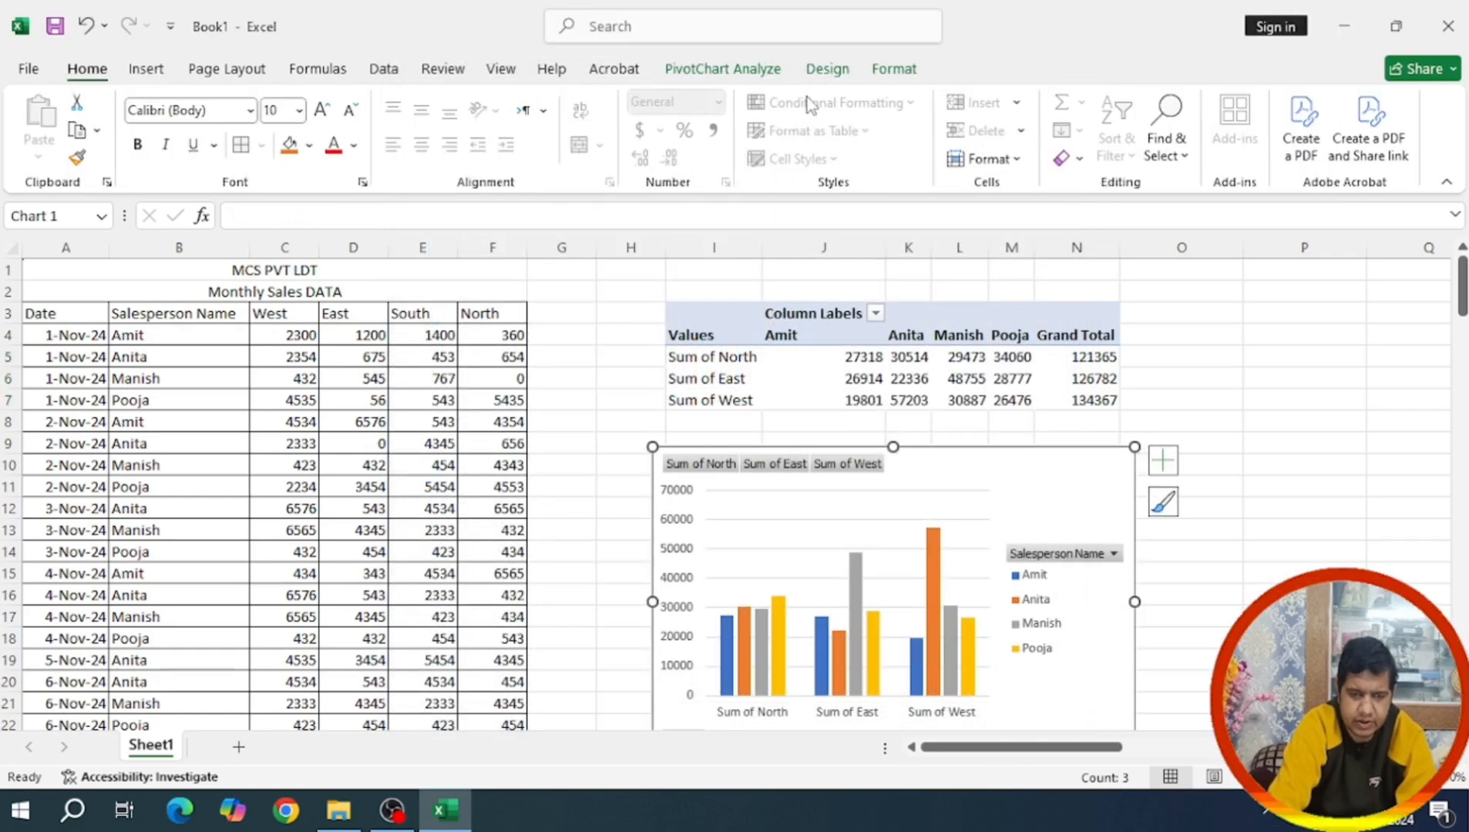
{"action": "left_click", "coordinate": [826, 69]}
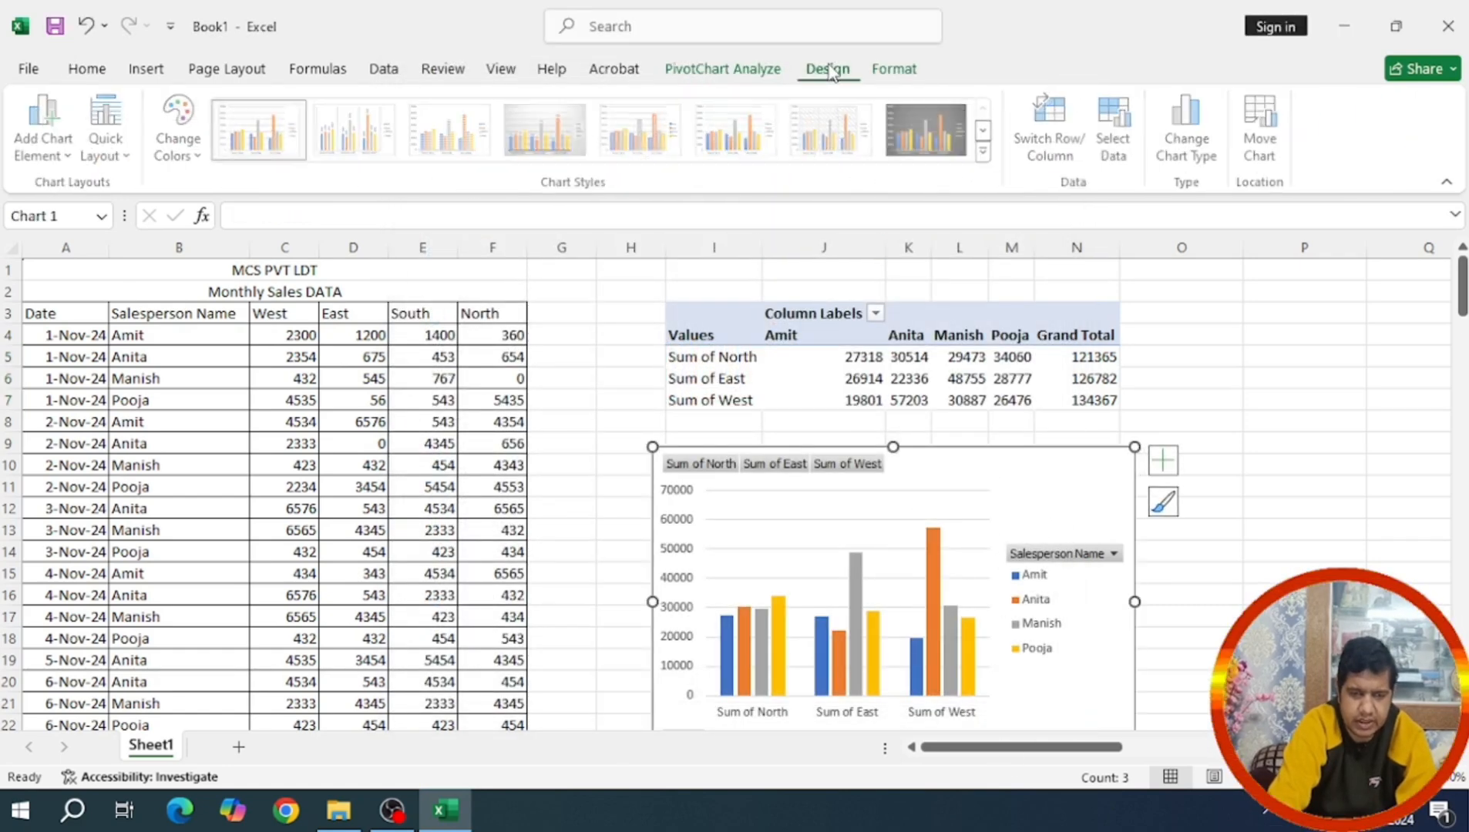
{"action": "left_click", "coordinate": [987, 154]}
{"action": "left_click", "coordinate": [547, 130]}
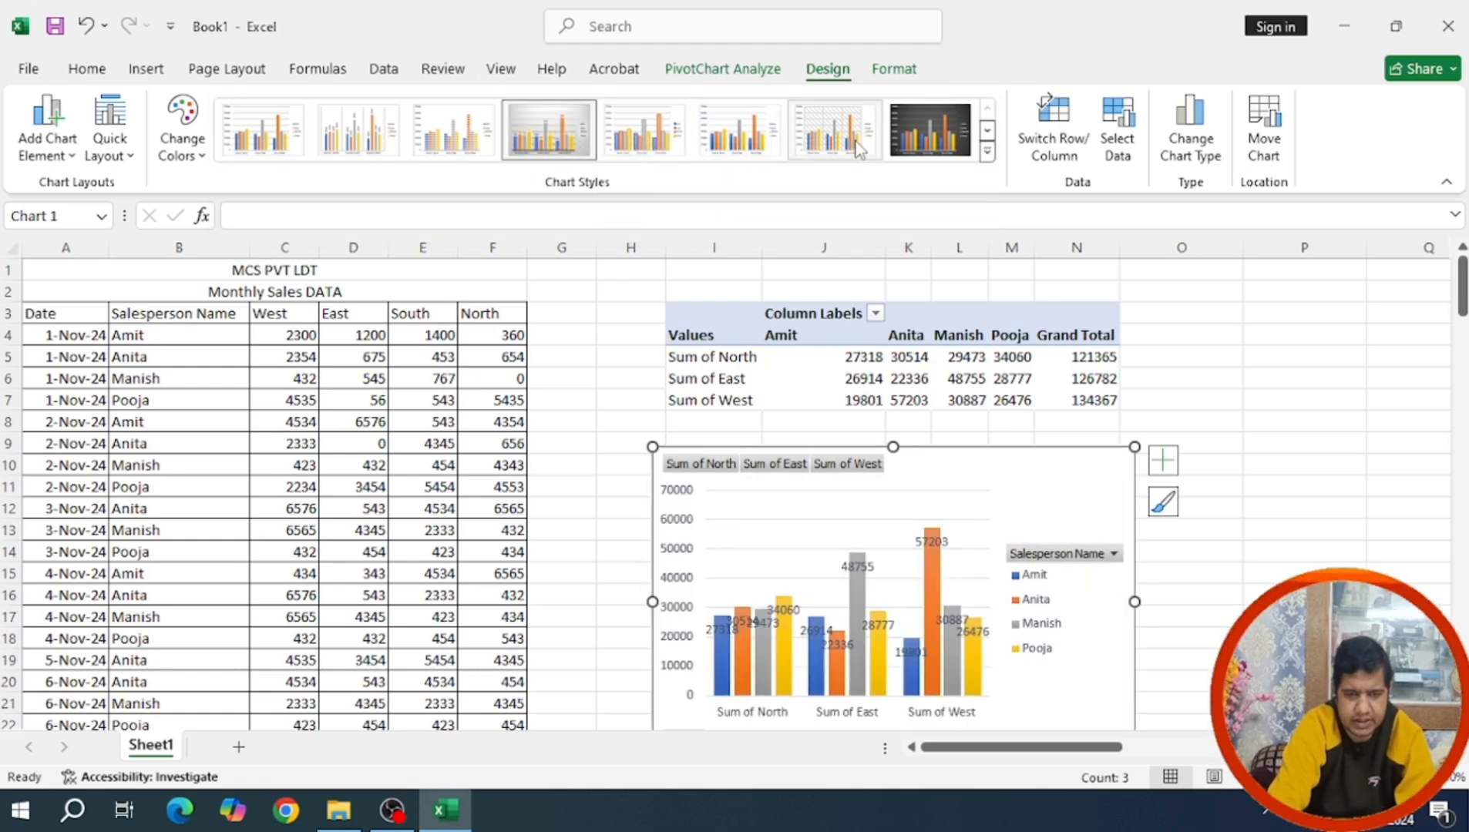
{"action": "left_click", "coordinate": [987, 153]}
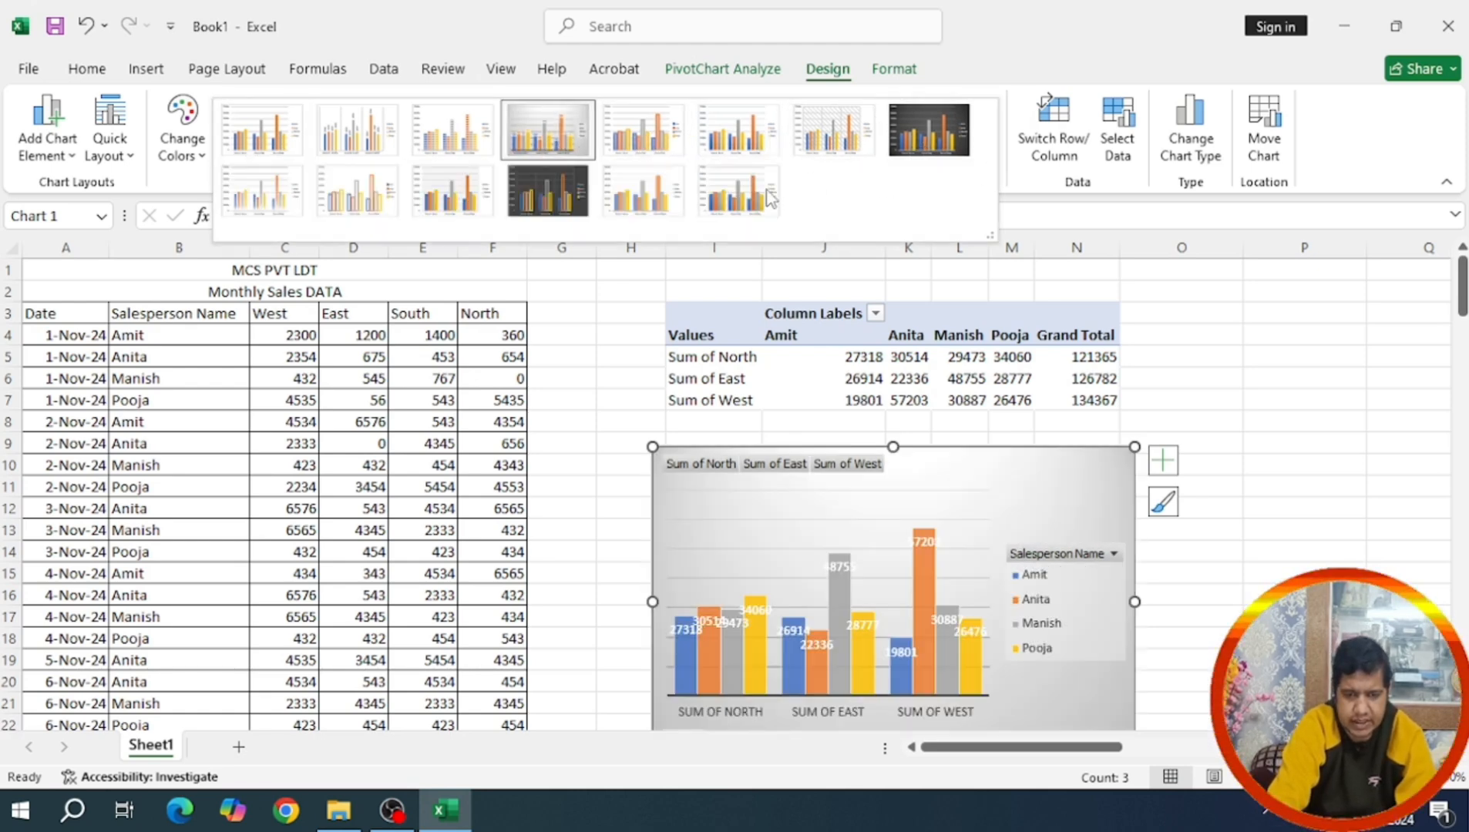
{"action": "left_click", "coordinate": [642, 198]}
Enlarge the pivot chart to about row 30 and column P, and deselect it
{"action": "scroll", "coordinate": [1013, 665], "scroll_direction": "down", "scroll_amount": 2}
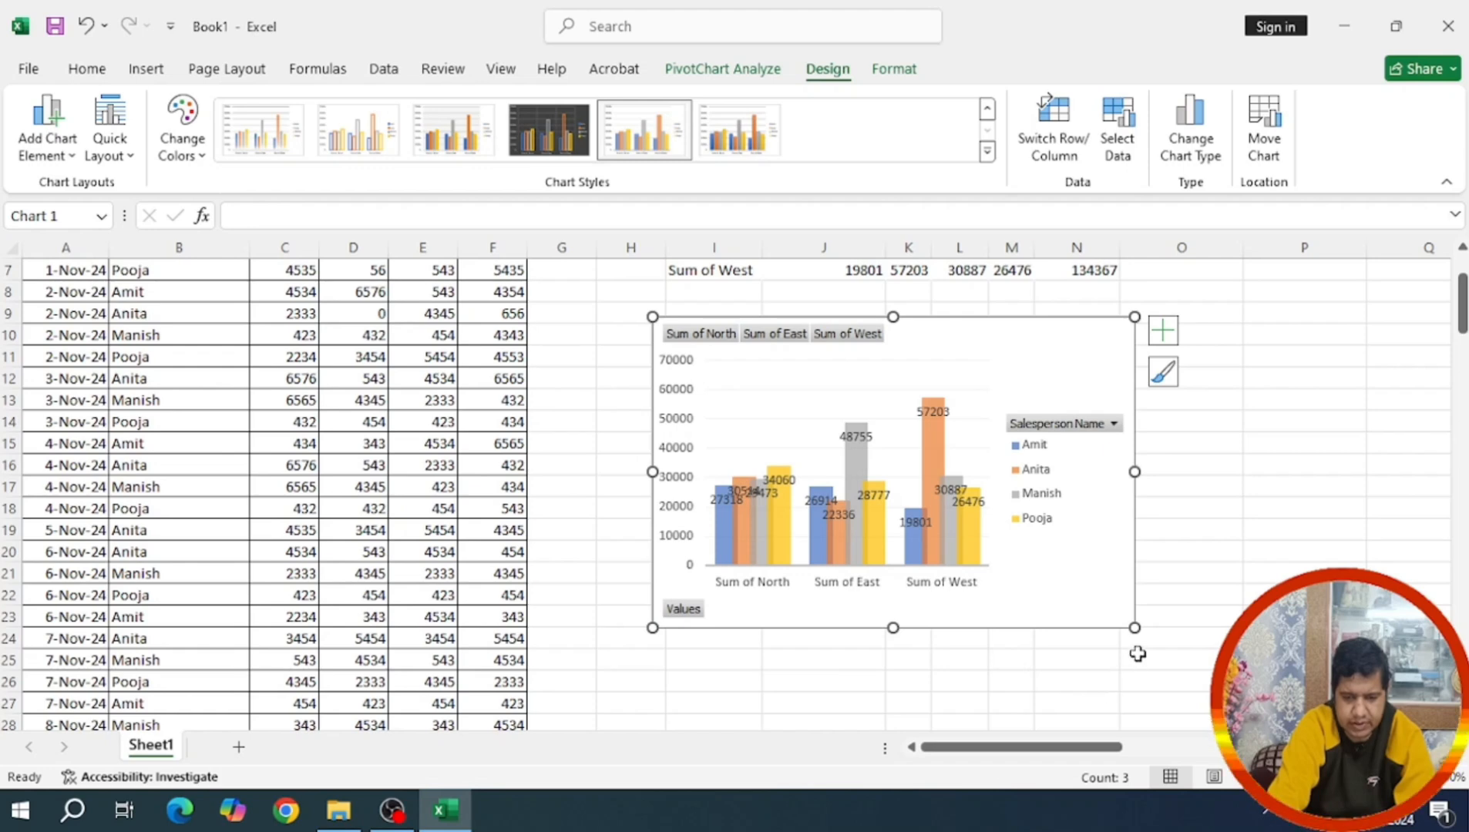
{"action": "left_click_drag", "start_coordinate": [1134, 628], "coordinate": [1271, 726]}
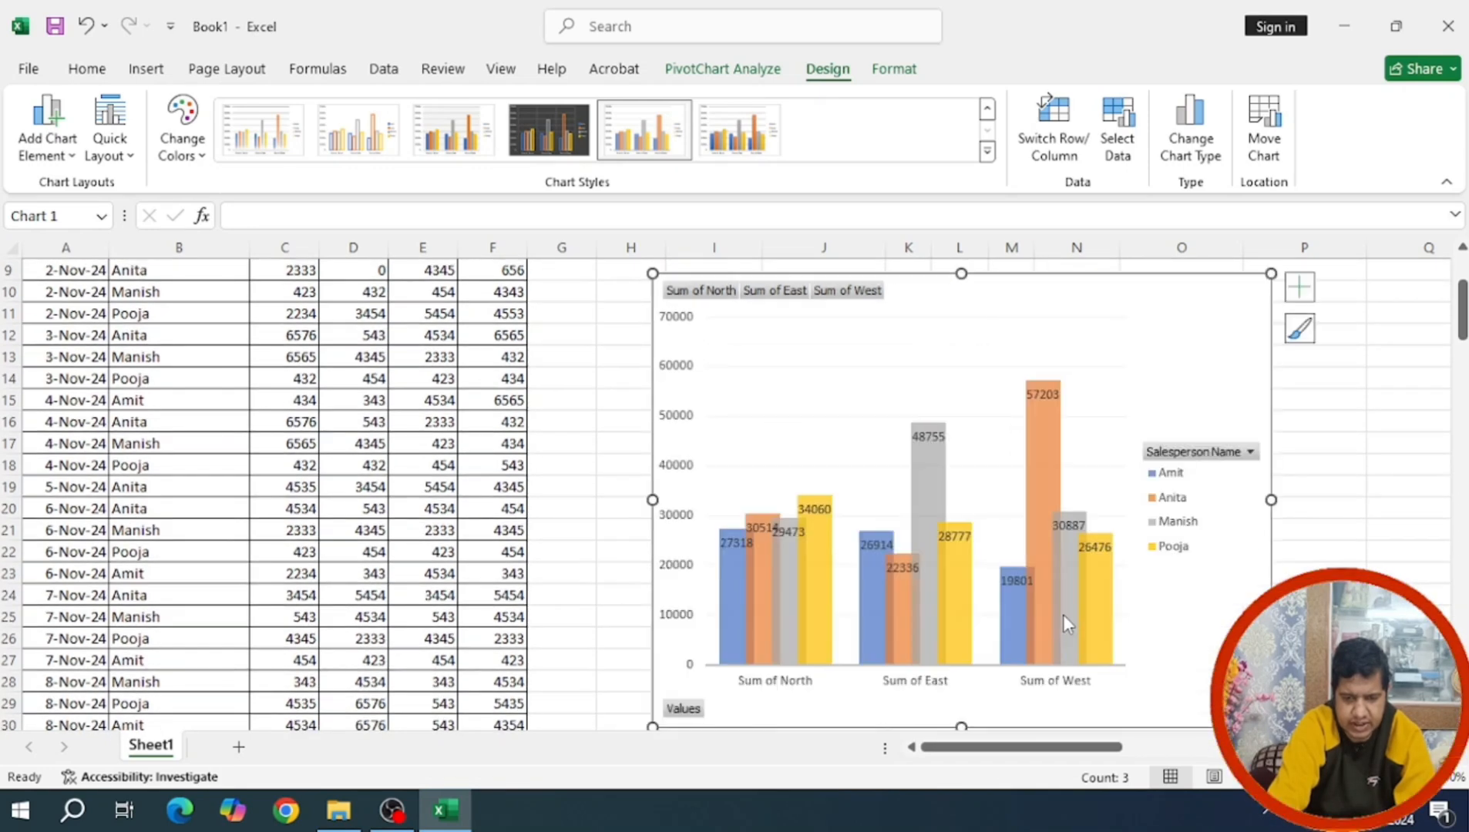
{"action": "scroll", "coordinate": [1065, 624], "scroll_direction": "up", "scroll_amount": 3}
{"action": "left_click", "coordinate": [1181, 378]}
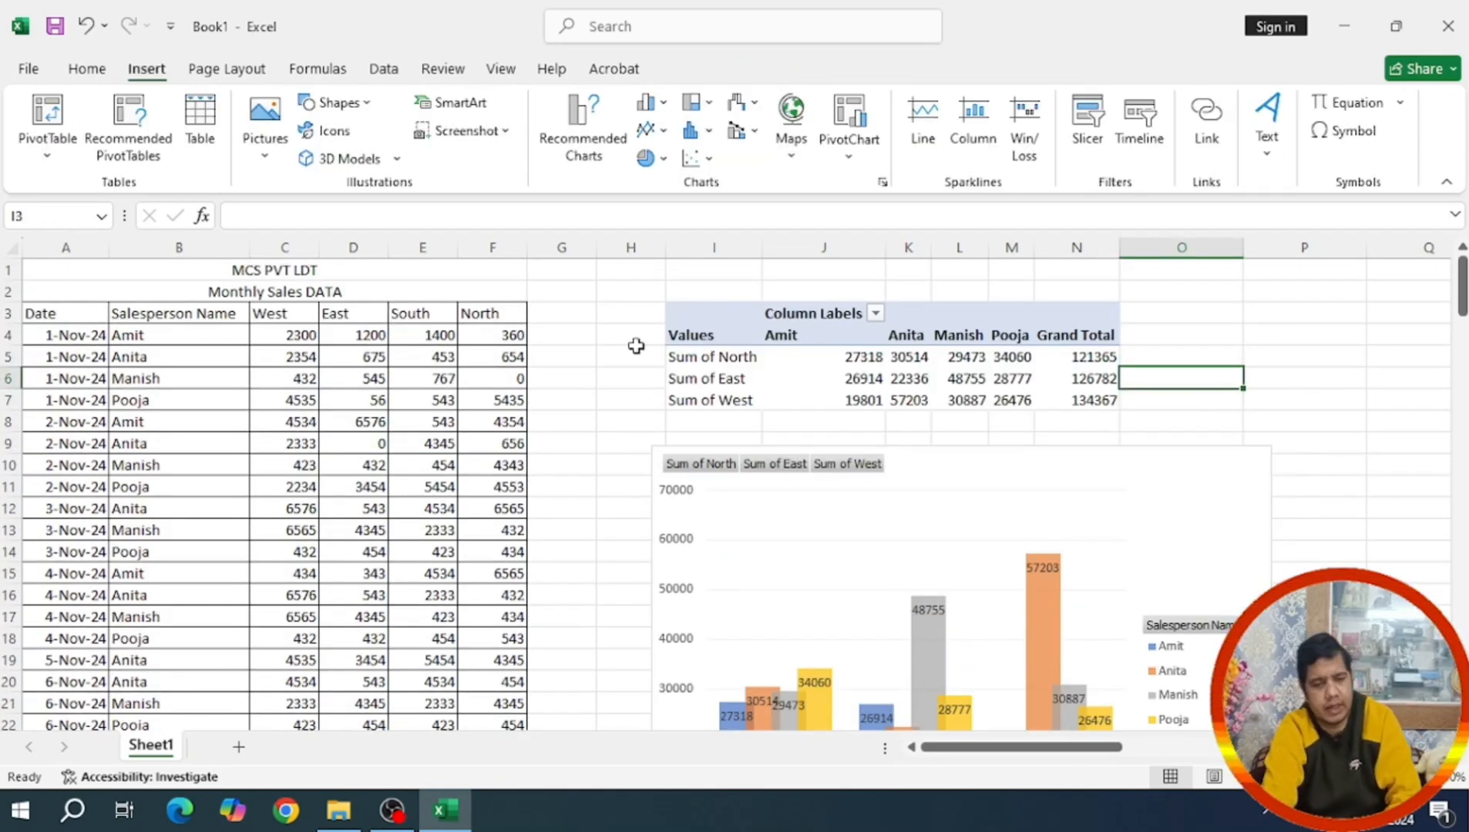
{"action": "left_click", "coordinate": [611, 355]}
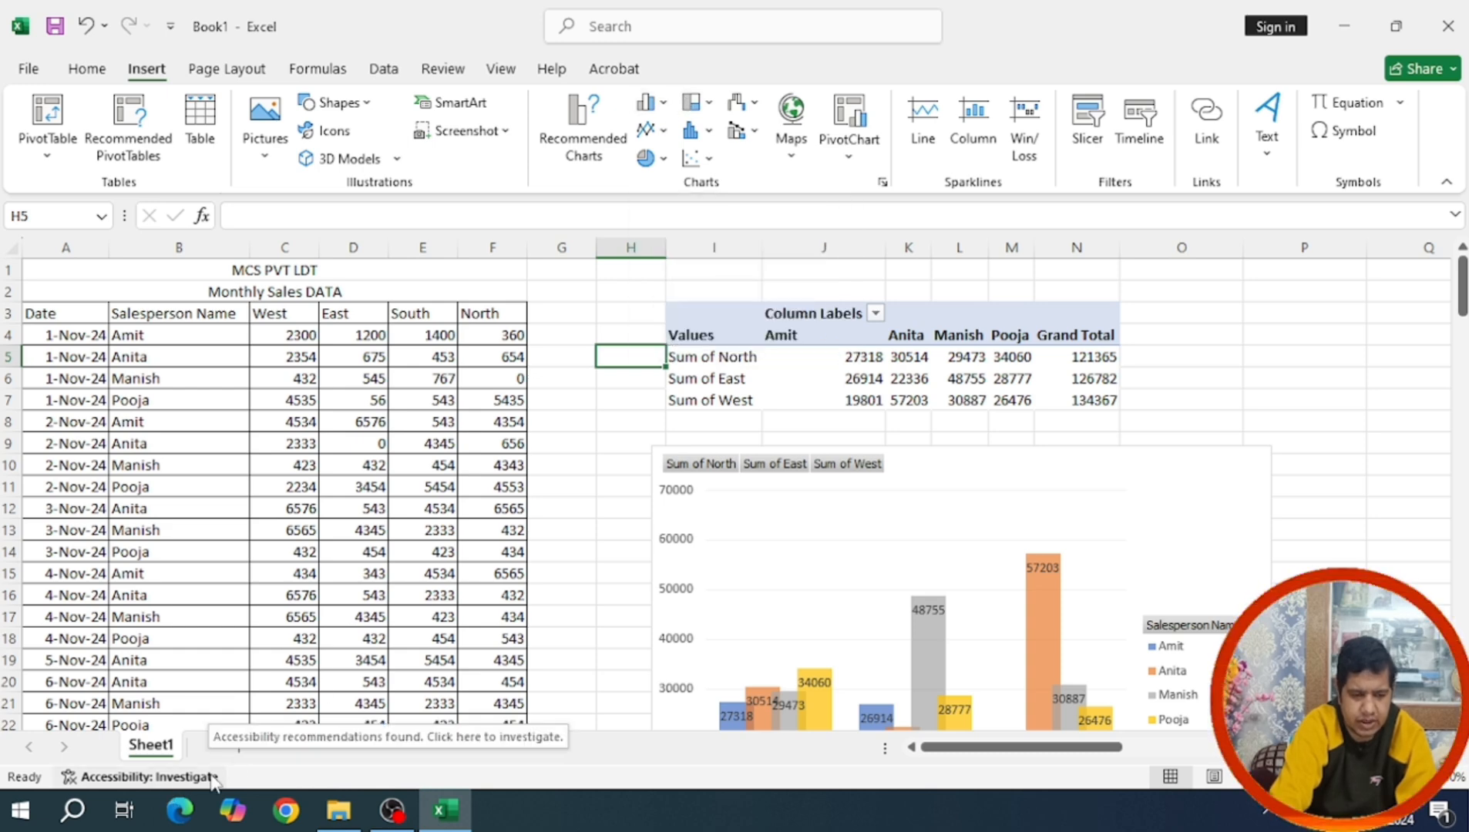
Add a new worksheet, check the pivot chart on Sheet1, and view the pie chart types on Sheet2
{"action": "left_click", "coordinate": [241, 748]}
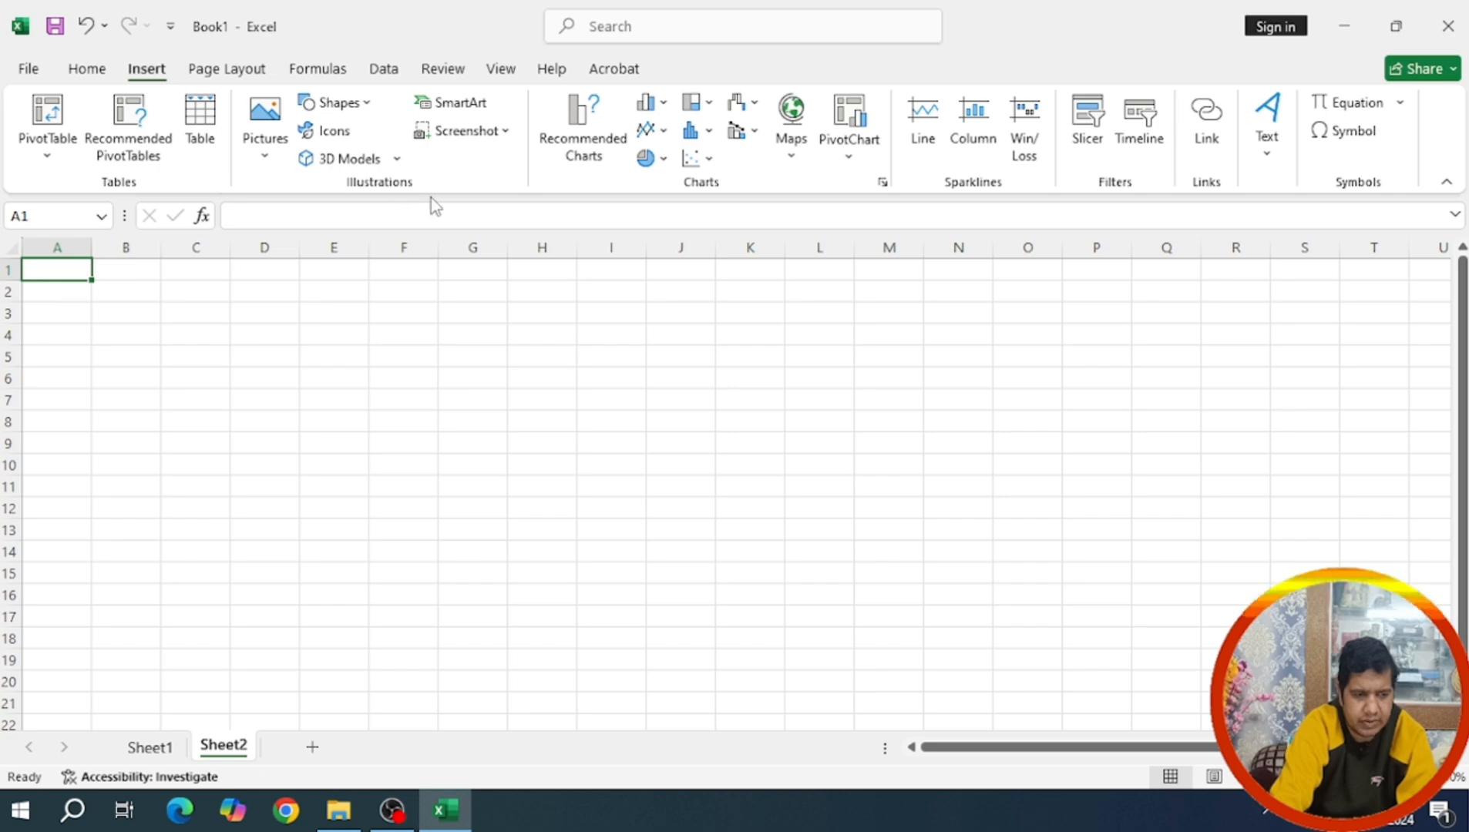
{"action": "left_click", "coordinate": [150, 748]}
{"action": "left_click", "coordinate": [886, 661]}
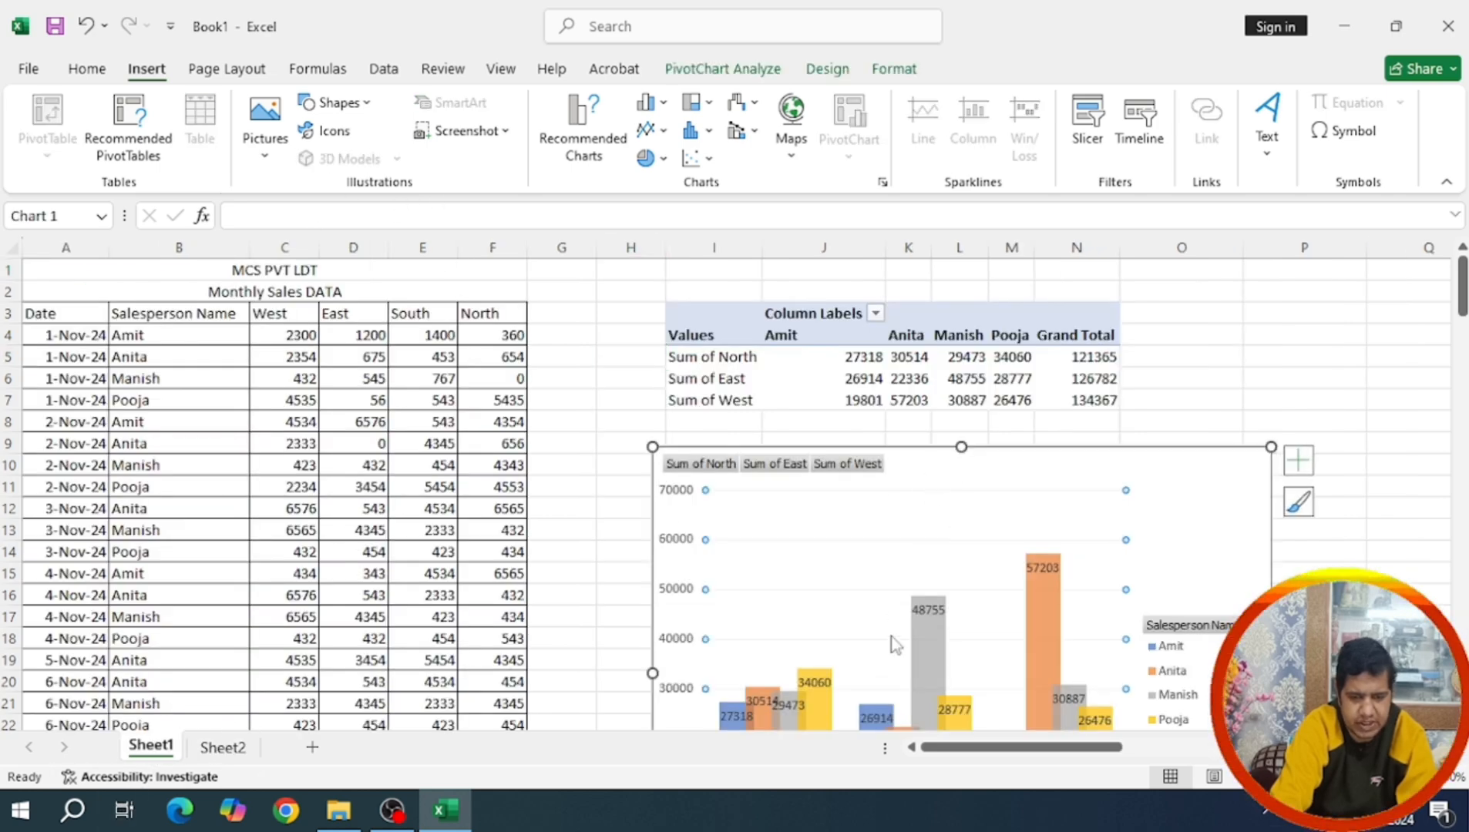
{"action": "scroll", "coordinate": [909, 593], "scroll_direction": "down", "scroll_amount": 2}
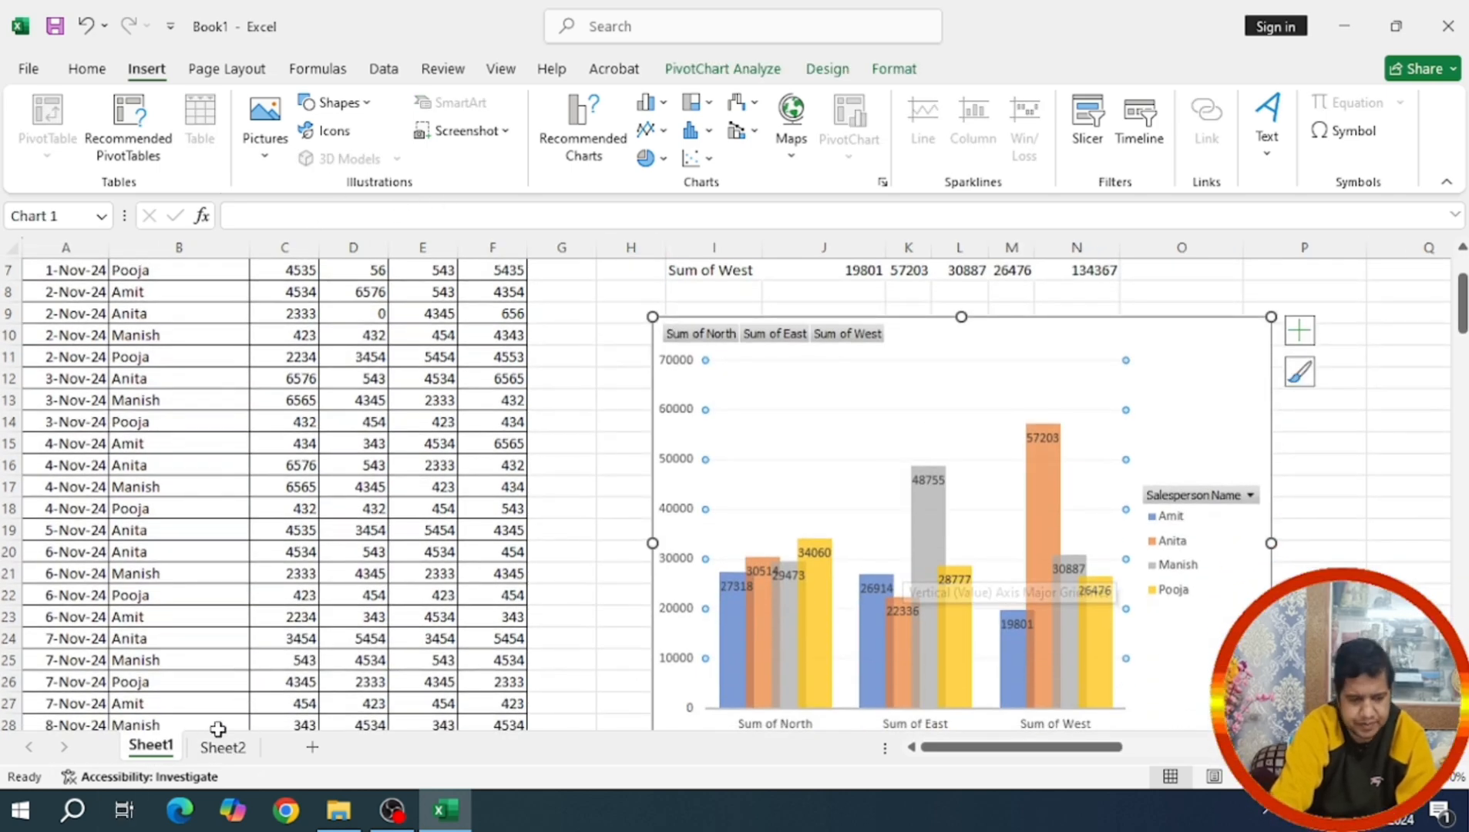
{"action": "left_click", "coordinate": [223, 747]}
{"action": "left_click", "coordinate": [656, 158]}
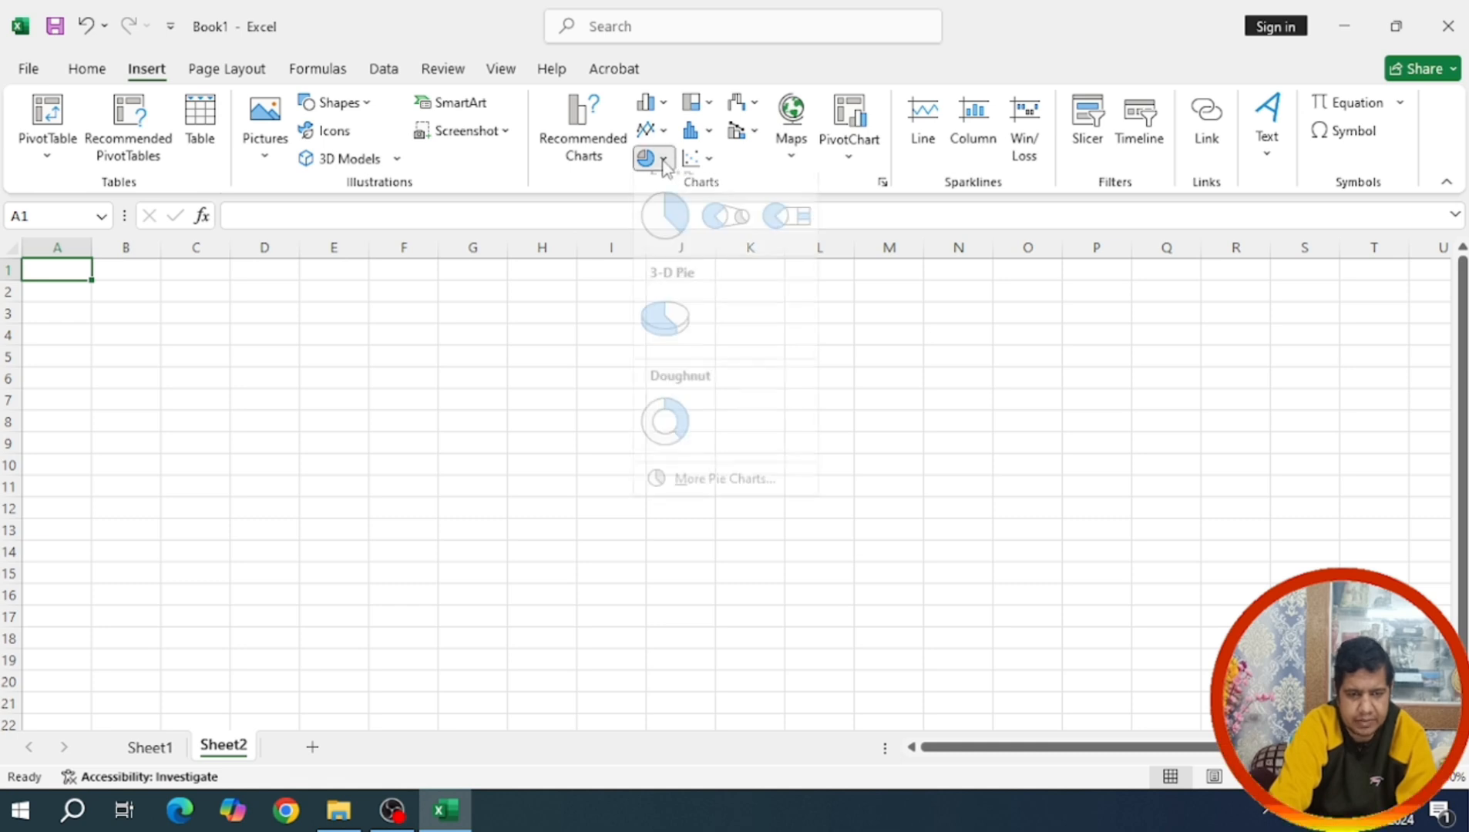
Enter the headers Mobile Company in A2 and Share in B2, and autofit column A to its text
{"action": "left_click", "coordinate": [69, 289]}
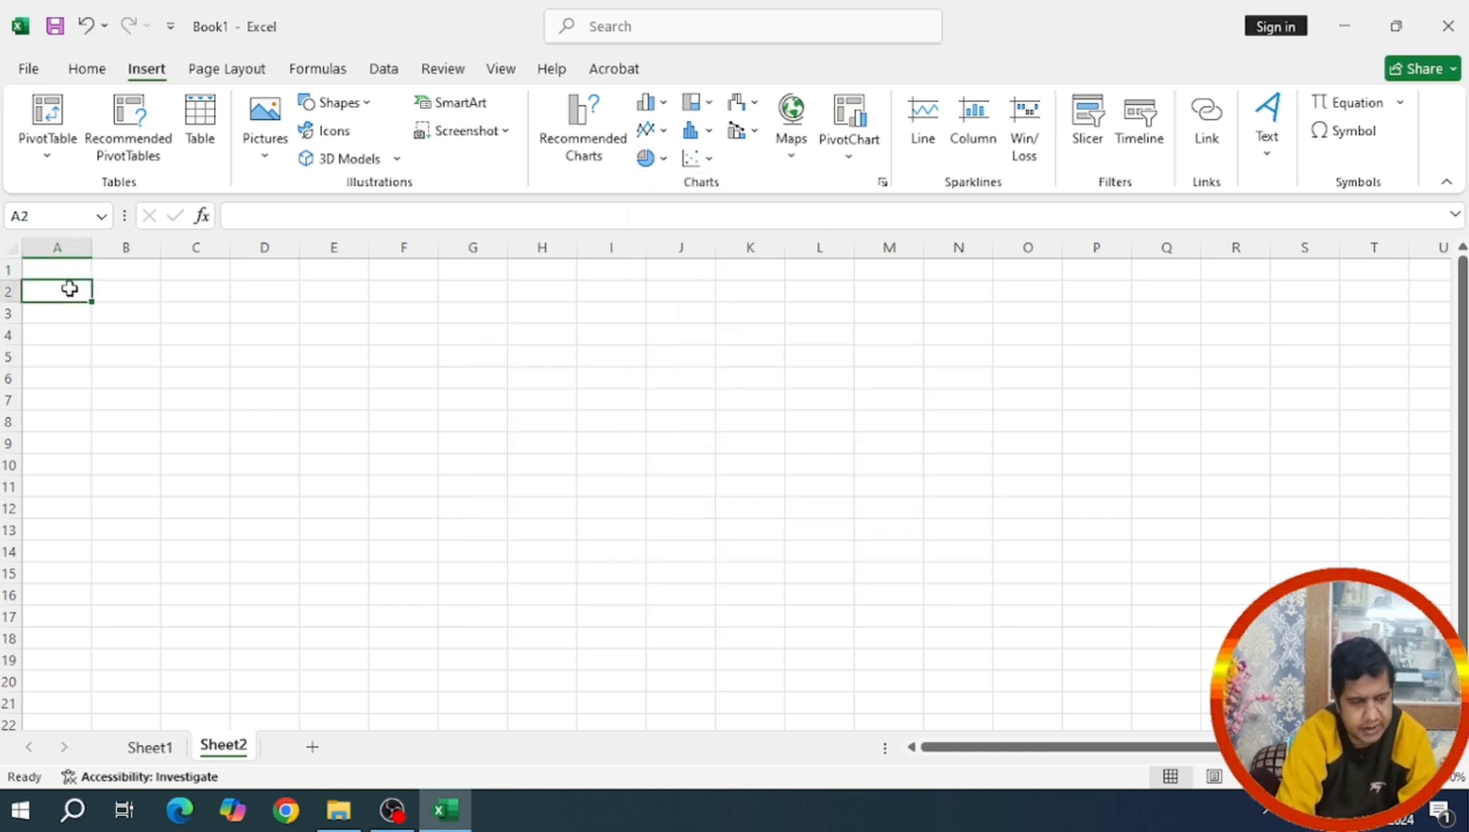
{"action": "type", "text": "M"}
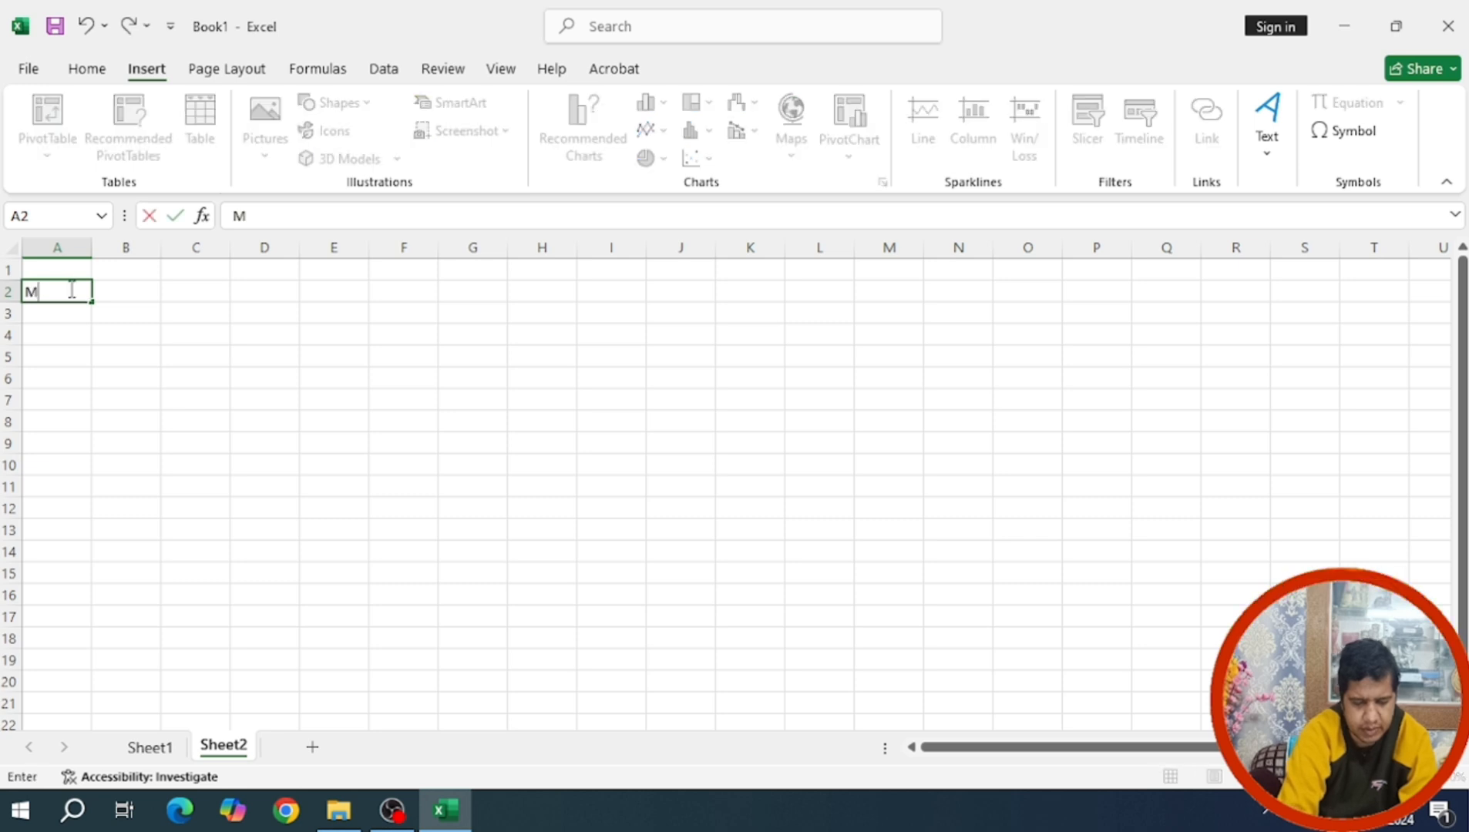
{"action": "type", "text": "o"}
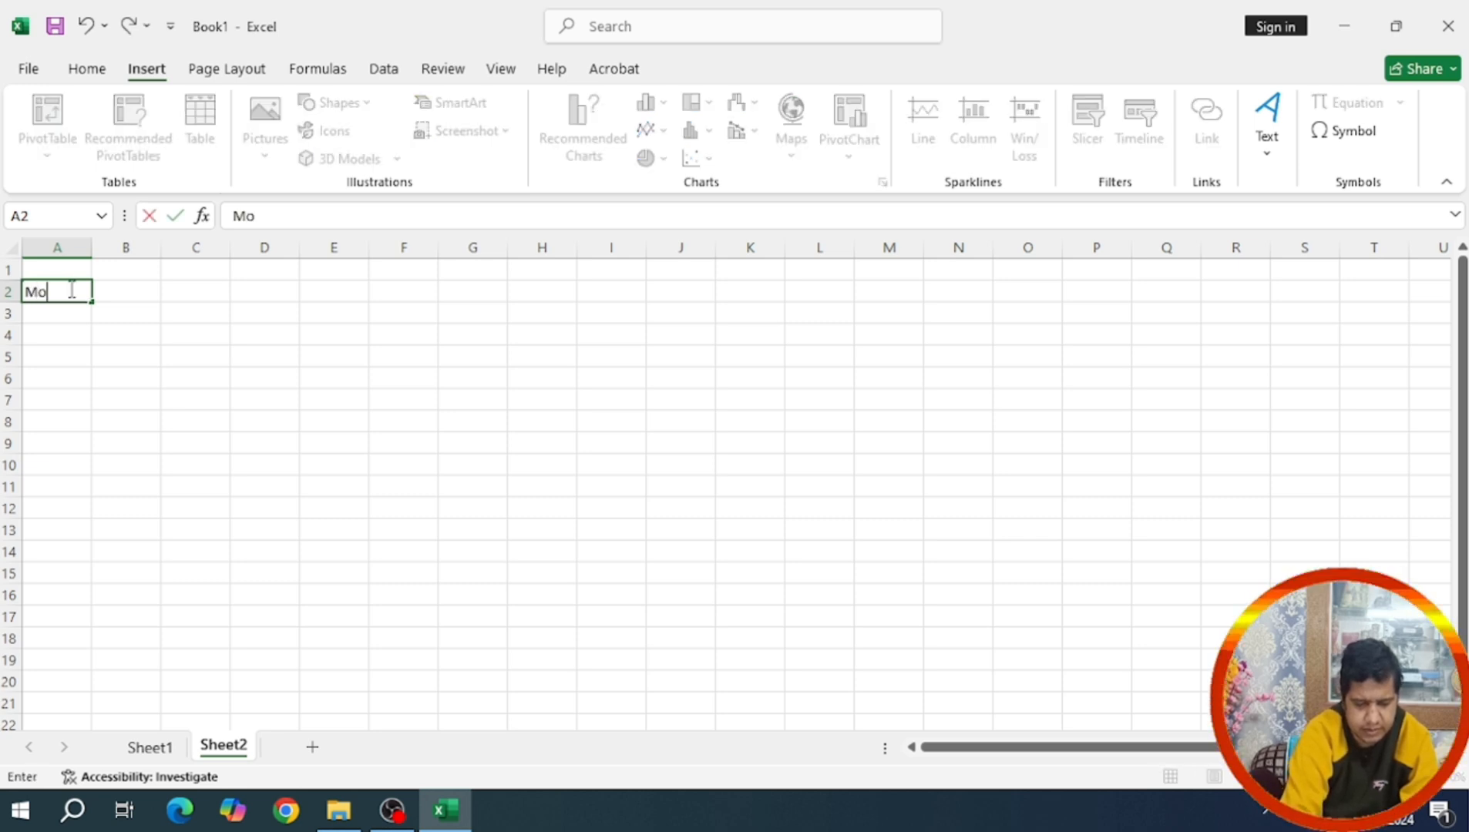
{"action": "type", "text": "bile"}
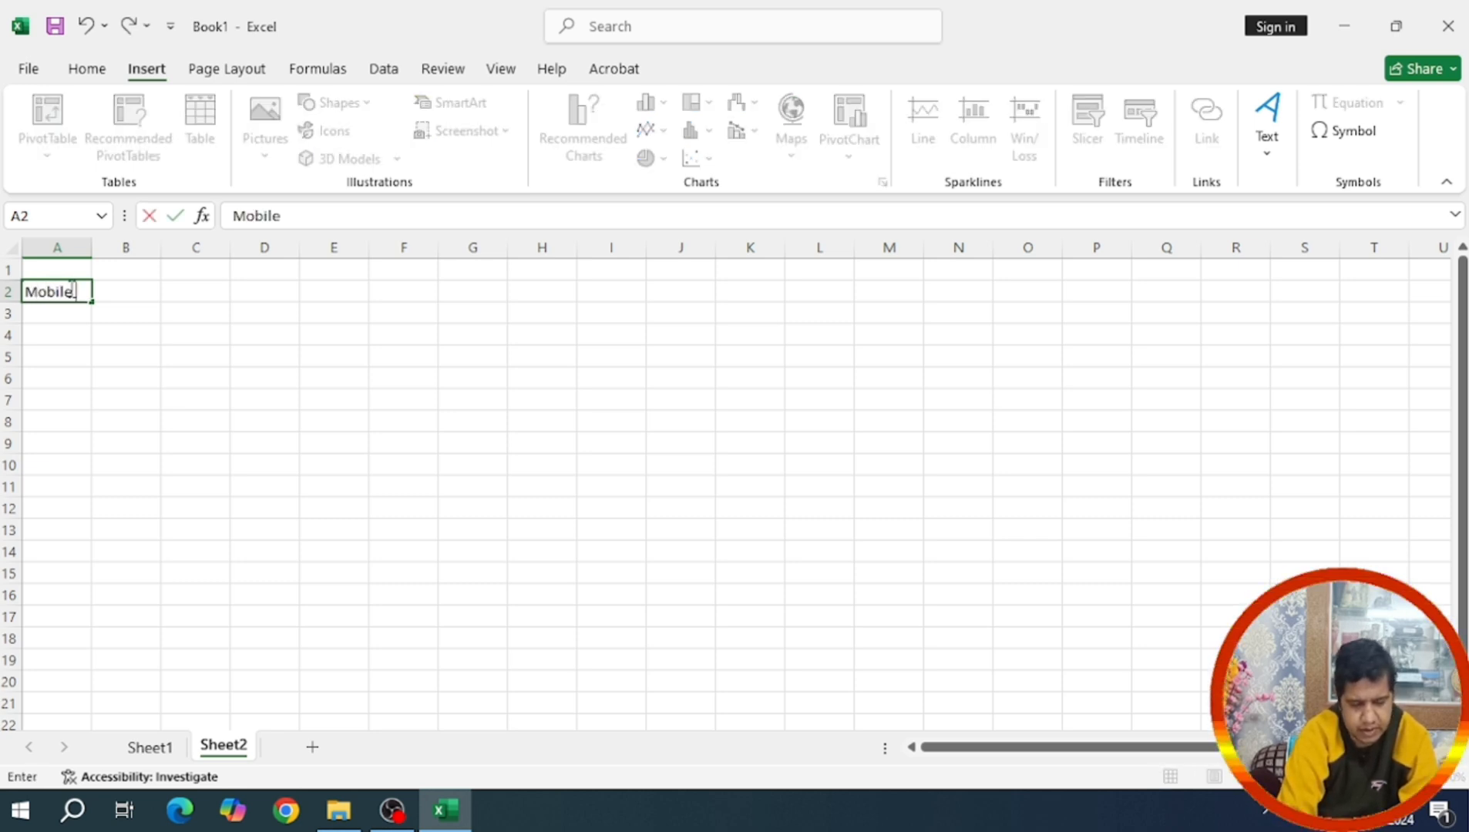
{"action": "type", "text": " Company"}
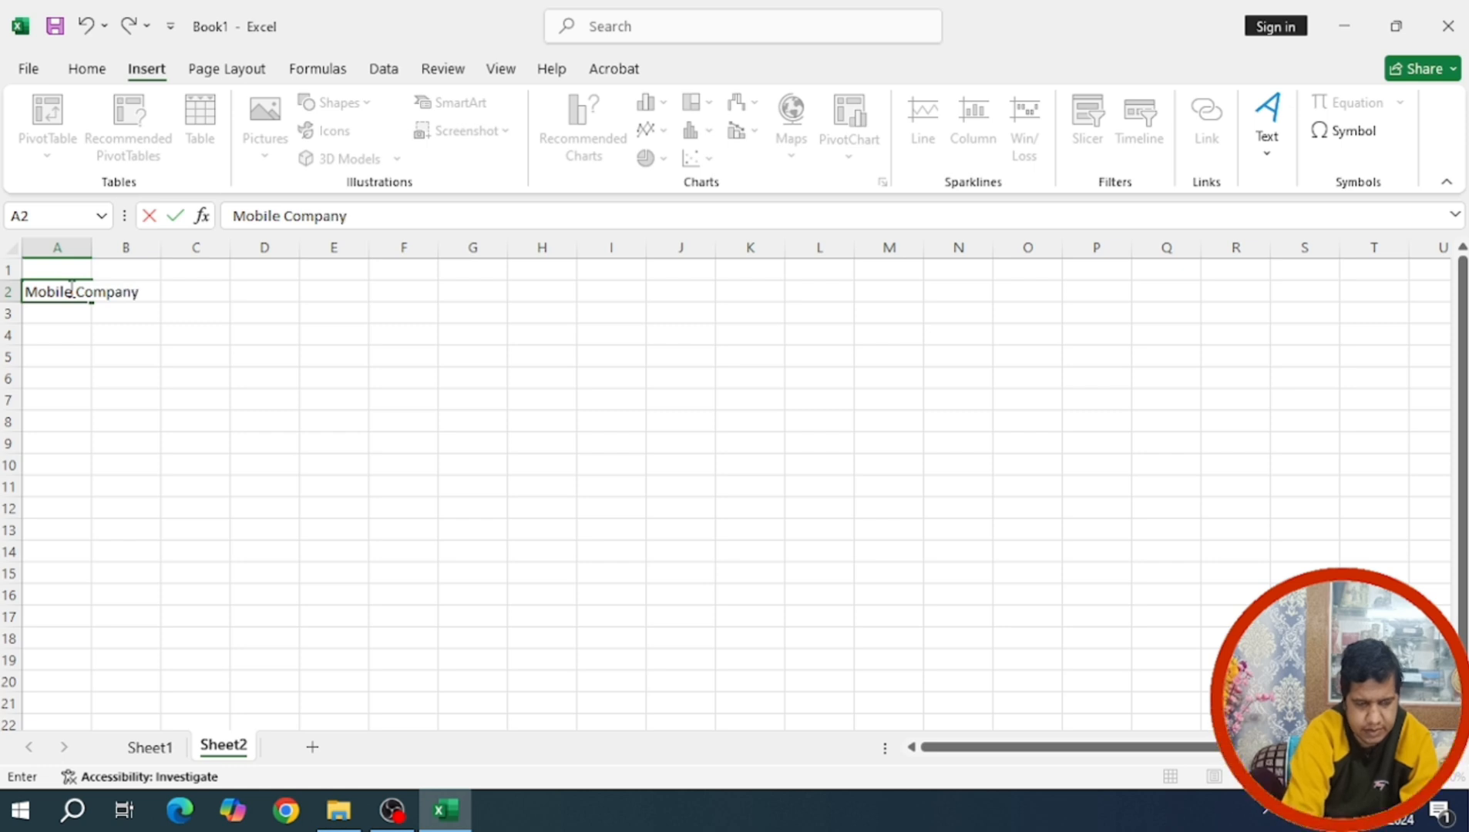
{"action": "key", "text": "Tab"}
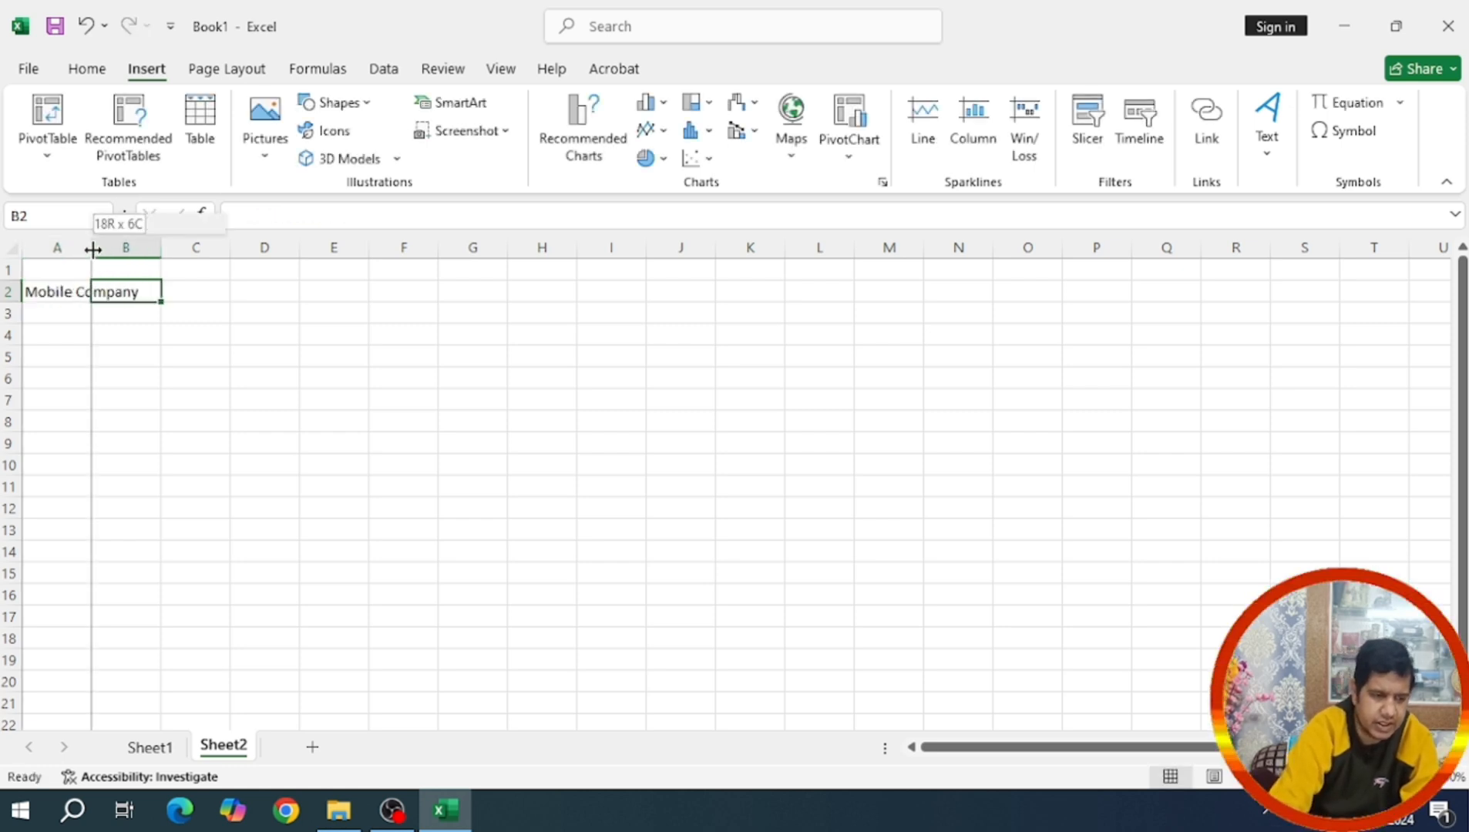
{"action": "double_click", "coordinate": [91, 246]}
{"action": "type", "text": "S"}
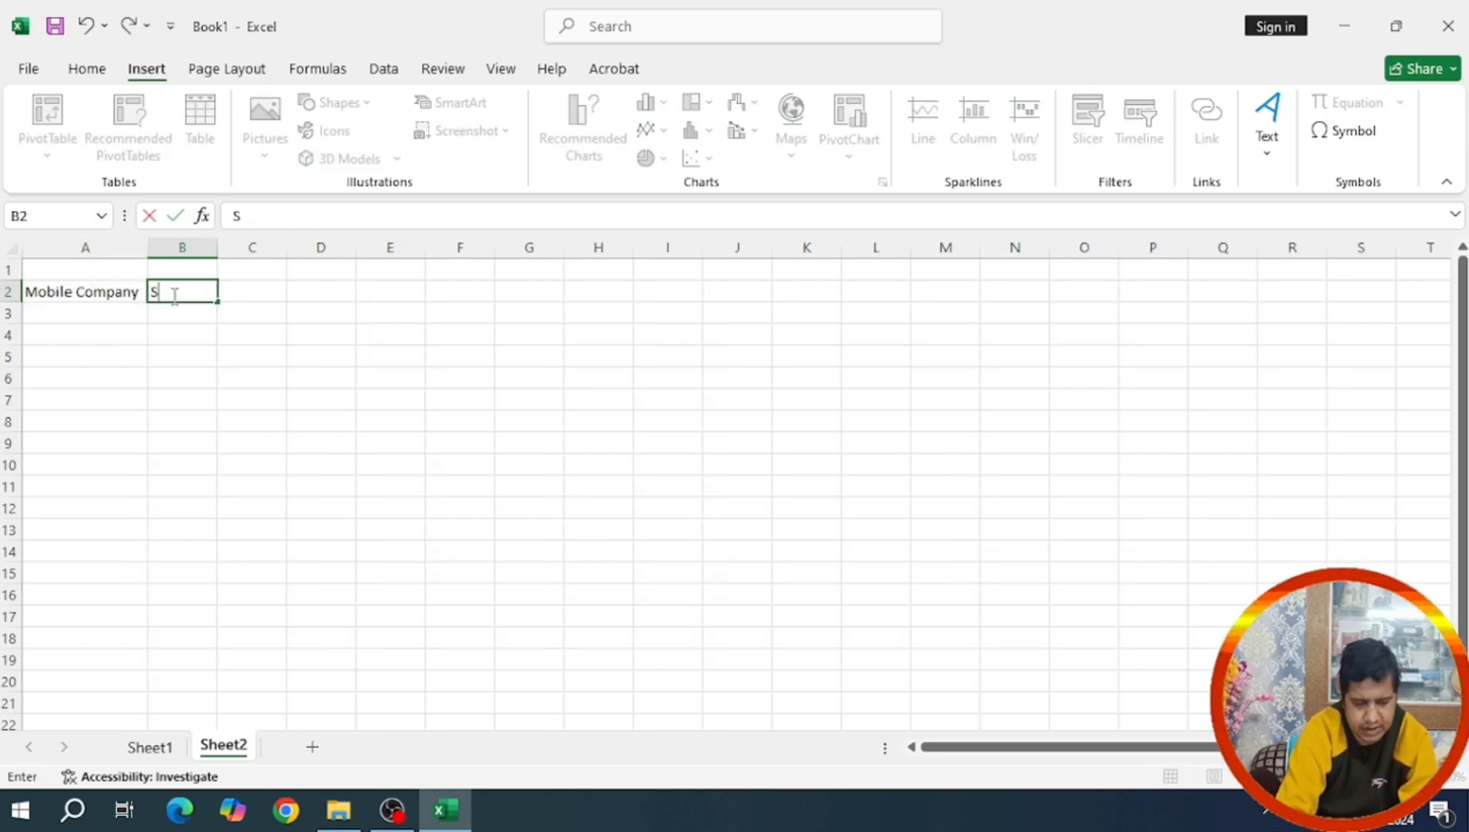
{"action": "type", "text": "hare"}
{"action": "key", "text": "Return"}
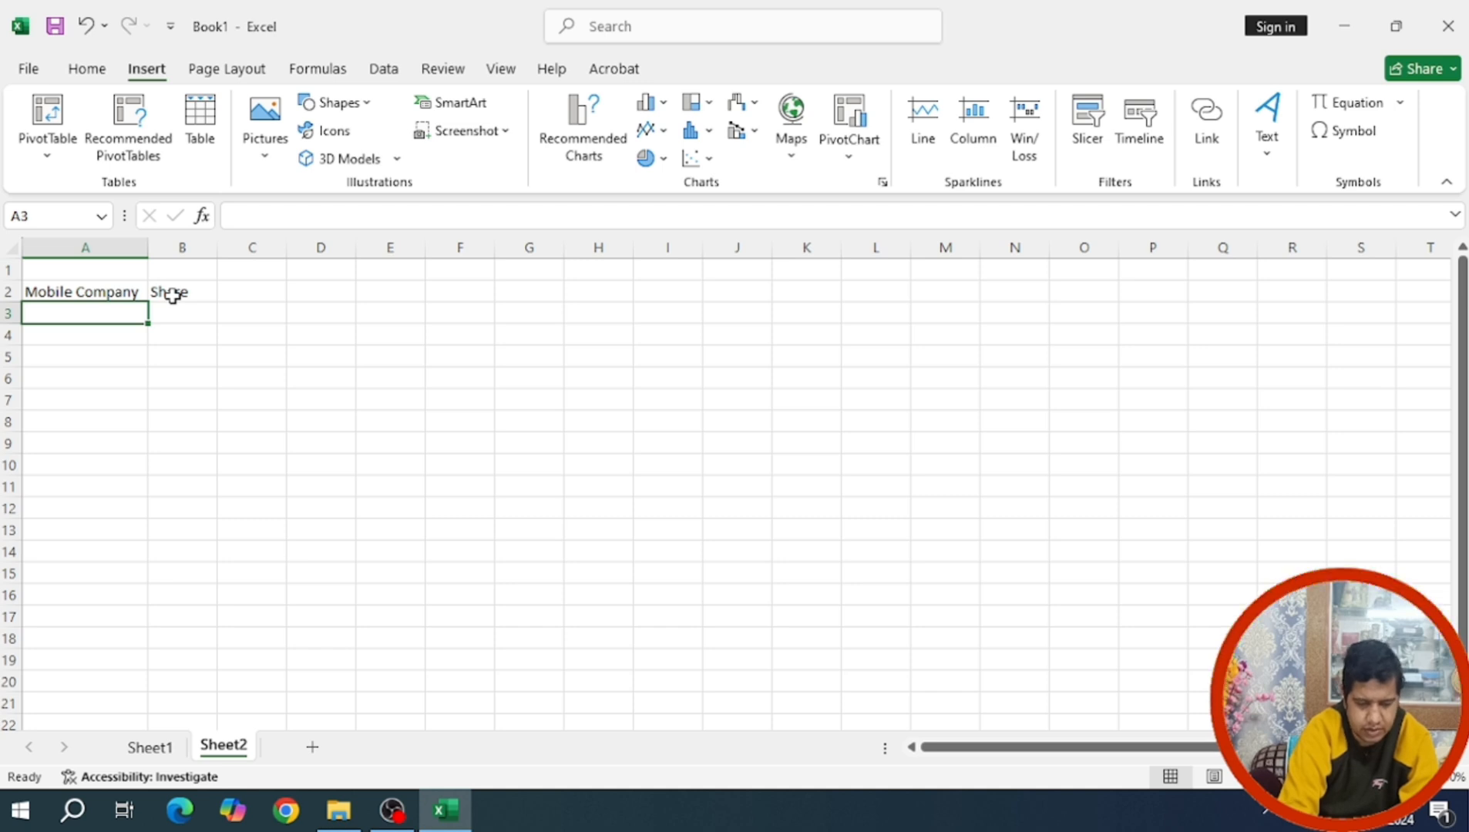
List Apple, Samsung, MI, VIVO, OPPO and Others in A3:A8 under the Mobile Company header
{"action": "type", "text": "Apple"}
{"action": "key", "text": "Return"}
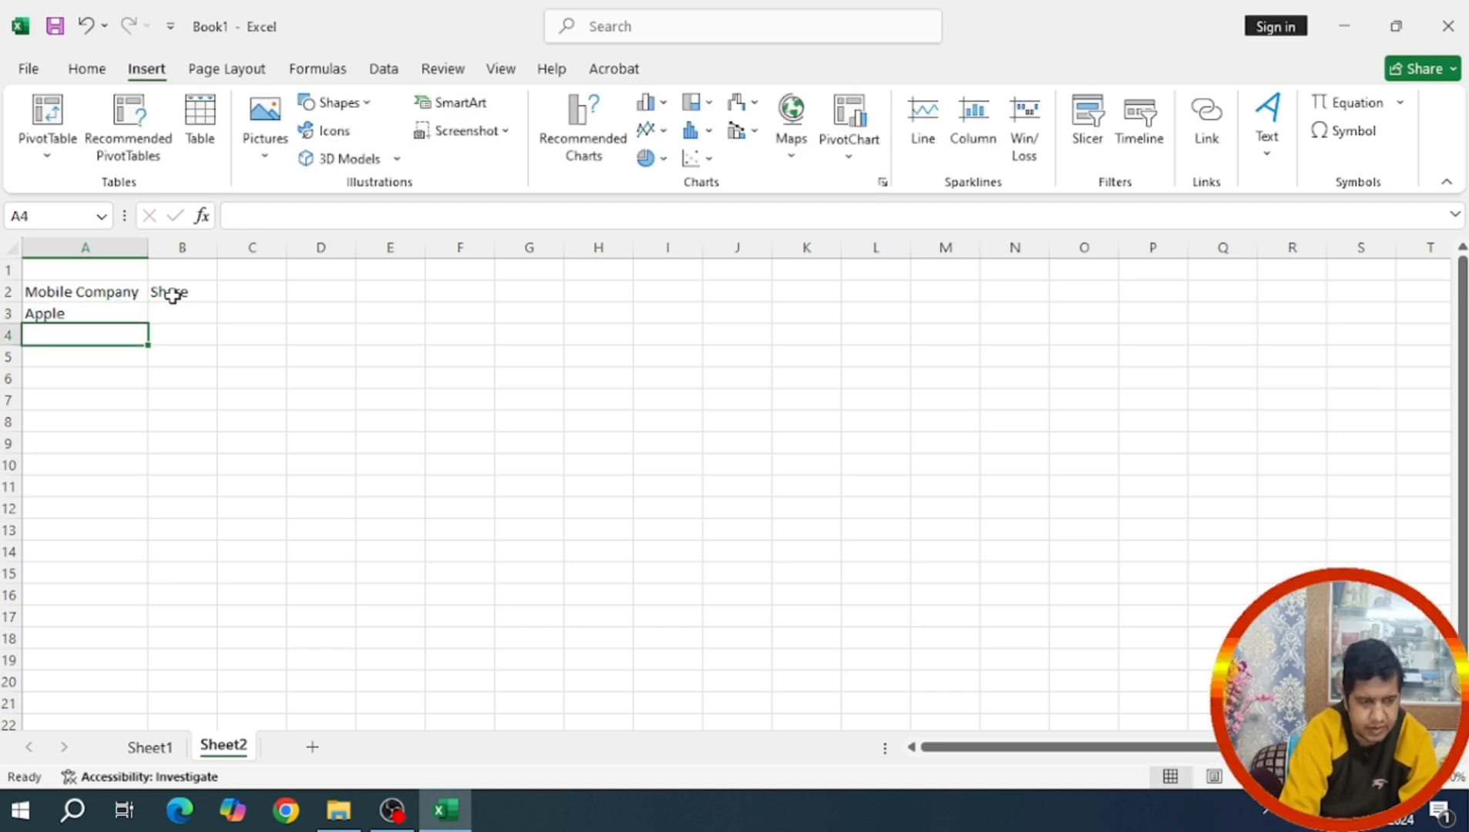
{"action": "type", "text": "SAmsung"}
{"action": "key", "text": "Return"}
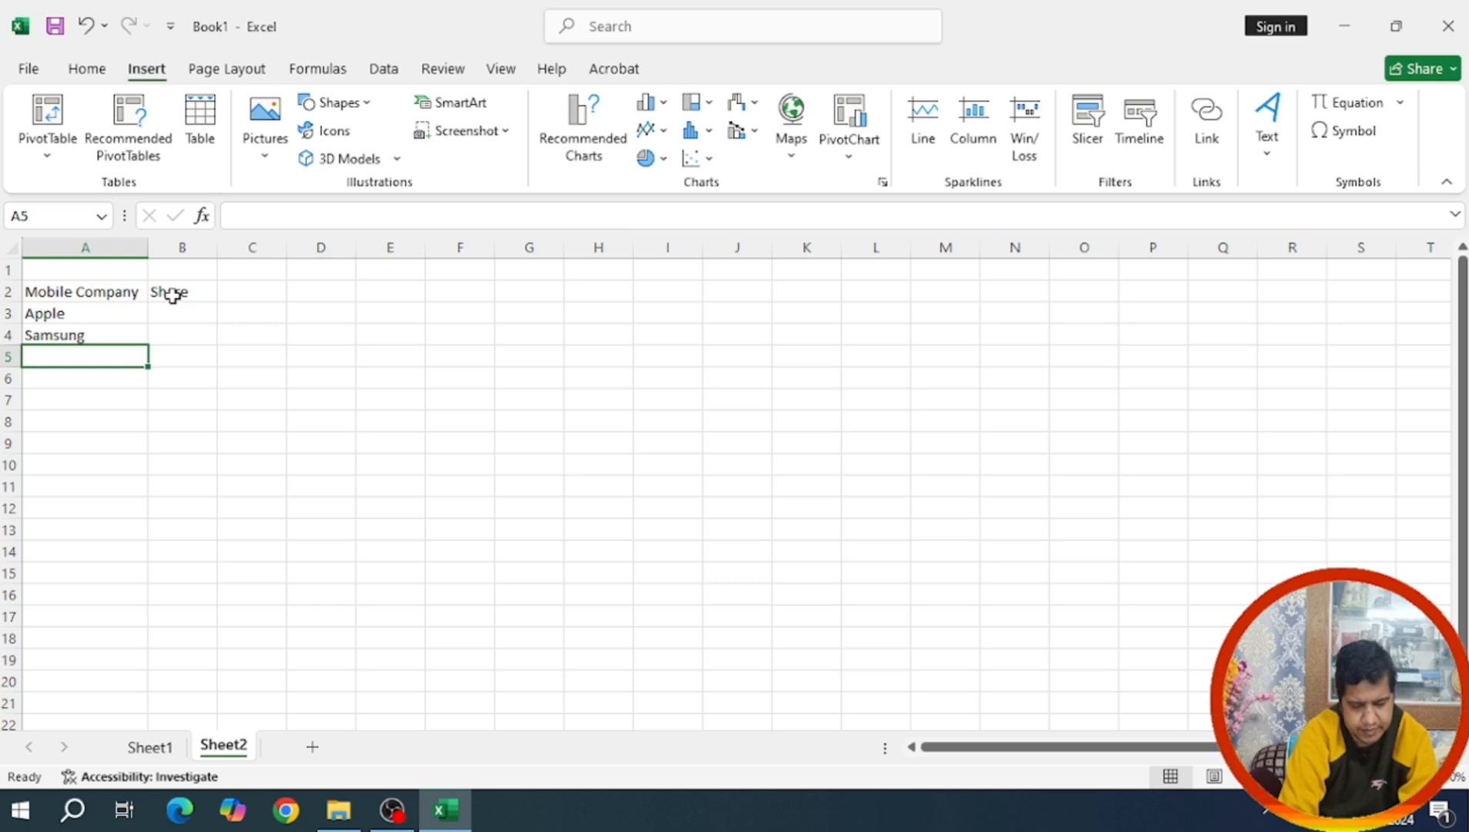
{"action": "type", "text": "MI"}
{"action": "key", "text": "Return"}
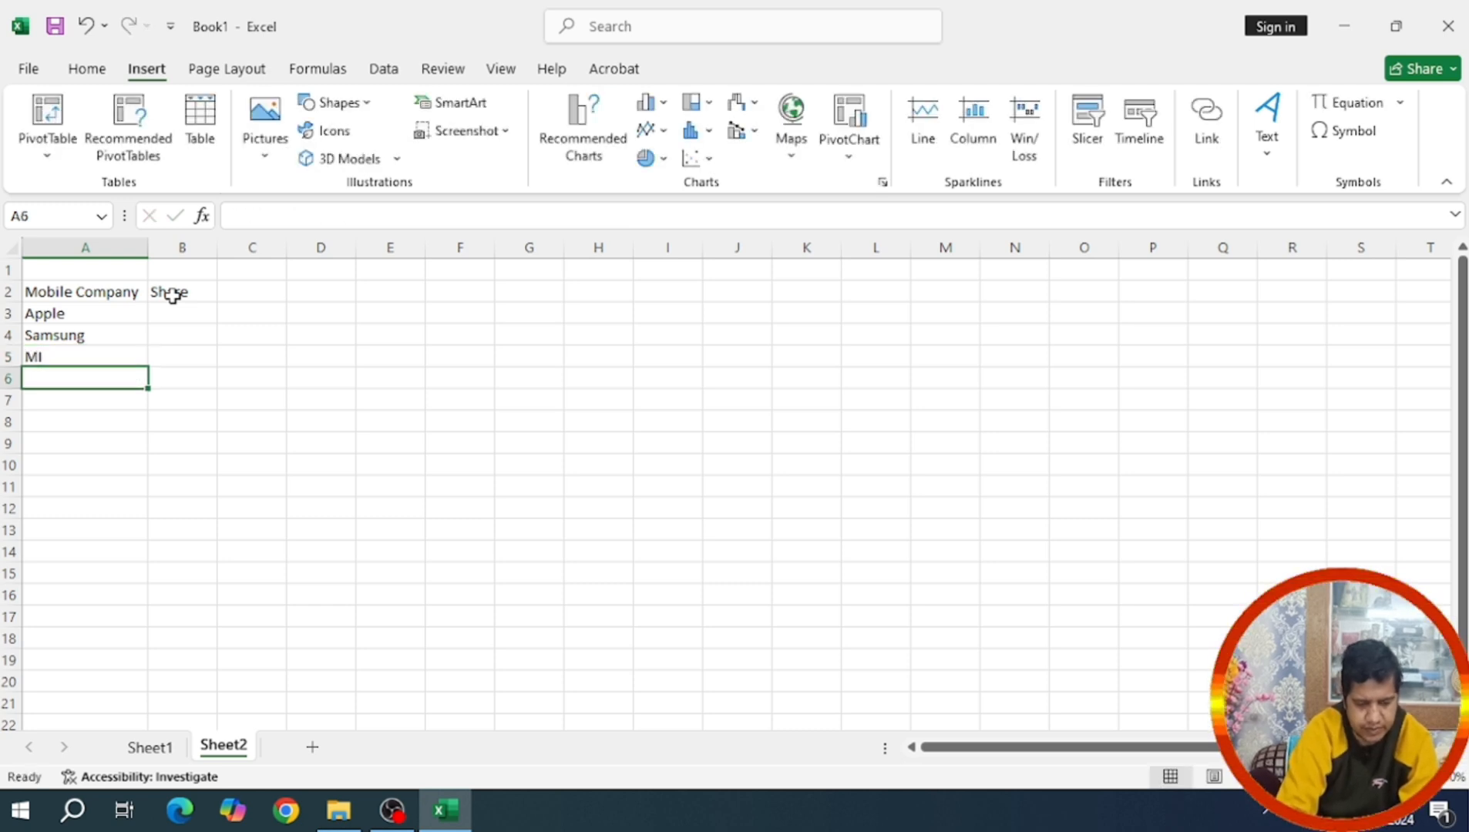
{"action": "type", "text": "VIVO"}
{"action": "key", "text": "Return"}
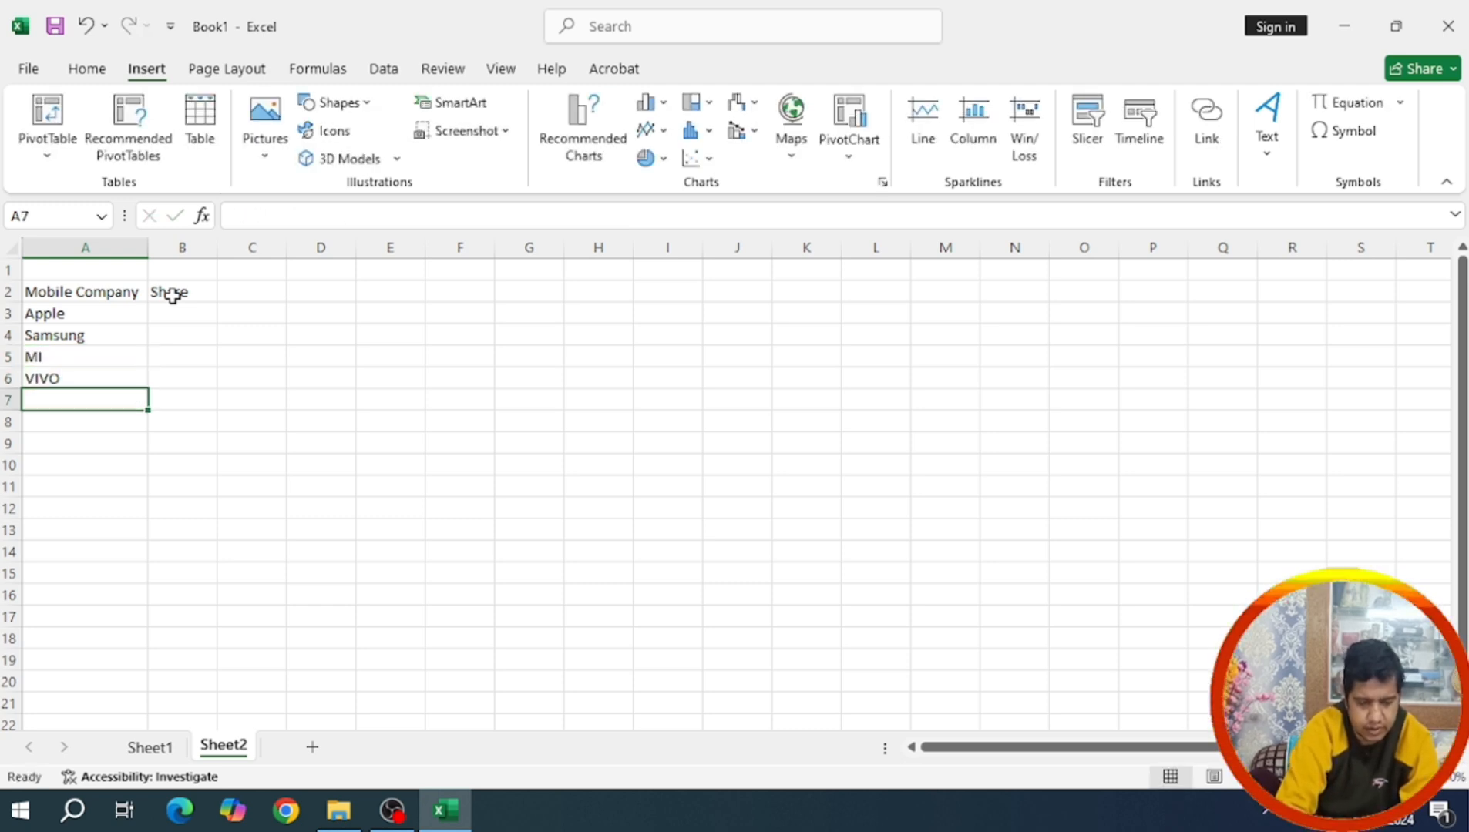
{"action": "type", "text": "OPPO"}
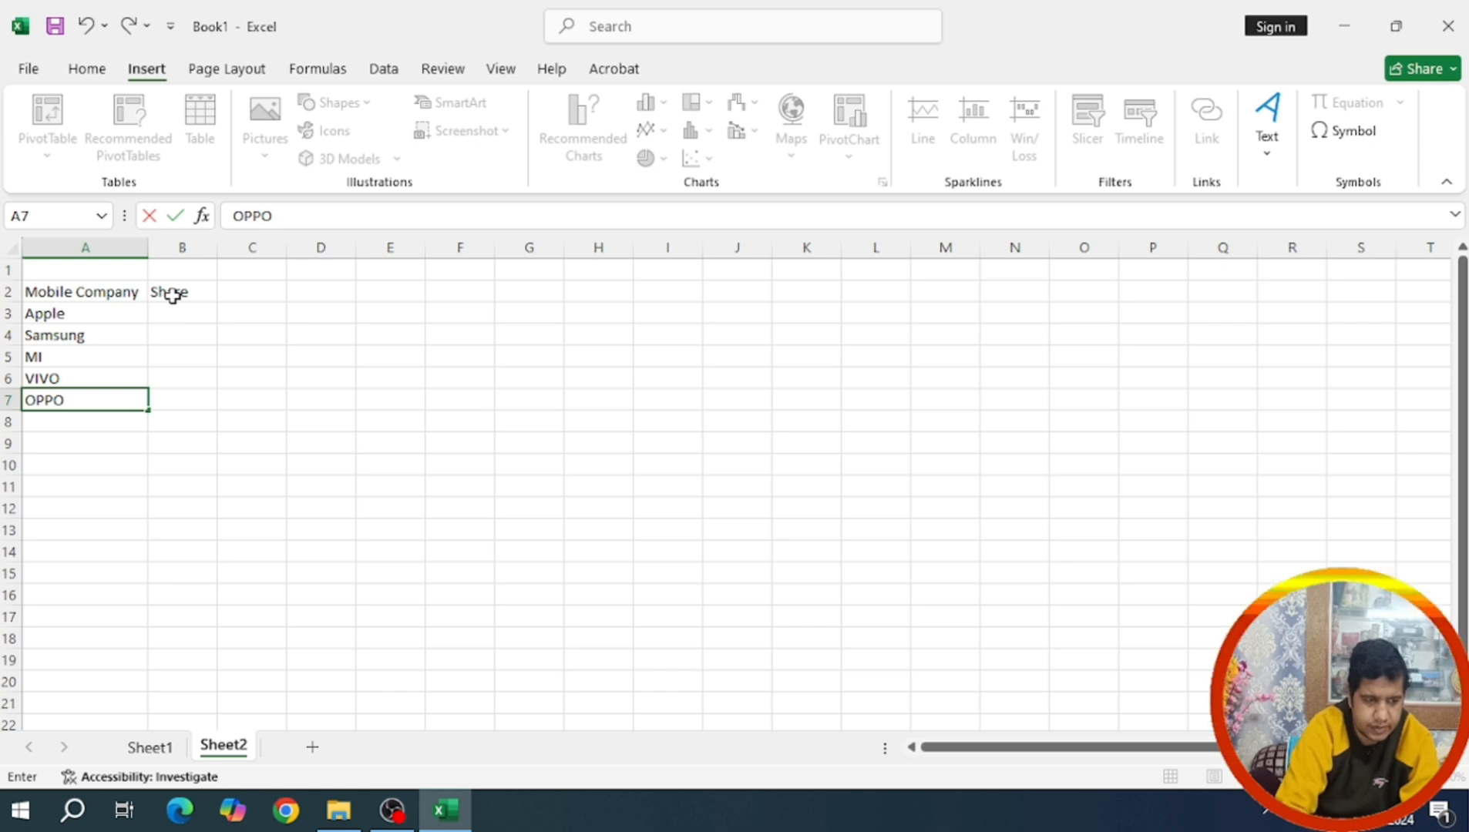
{"action": "key", "text": "Return"}
{"action": "type", "text": "Other"}
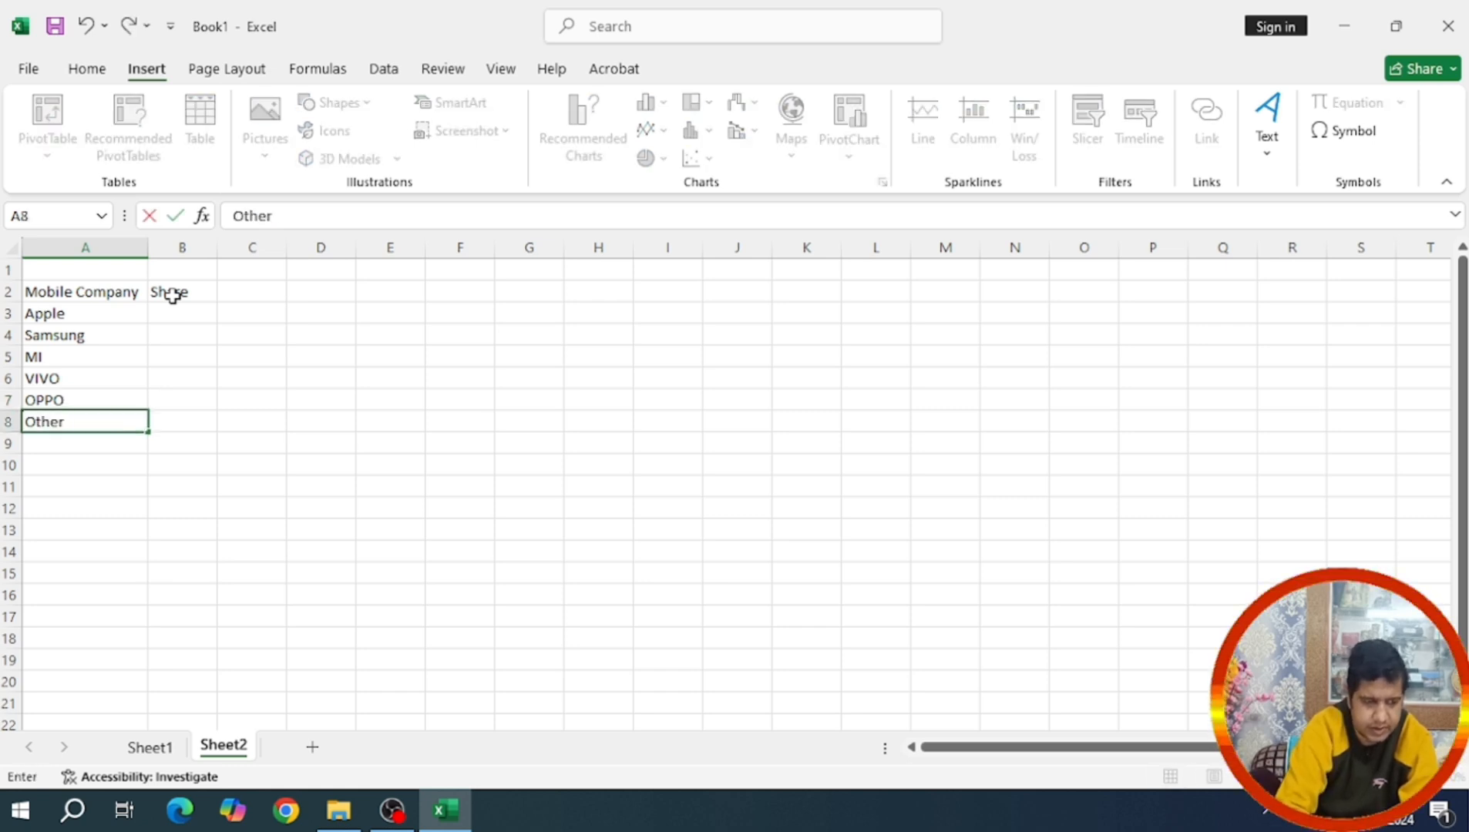
{"action": "type", "text": "s"}
{"action": "left_click", "coordinate": [175, 312]}
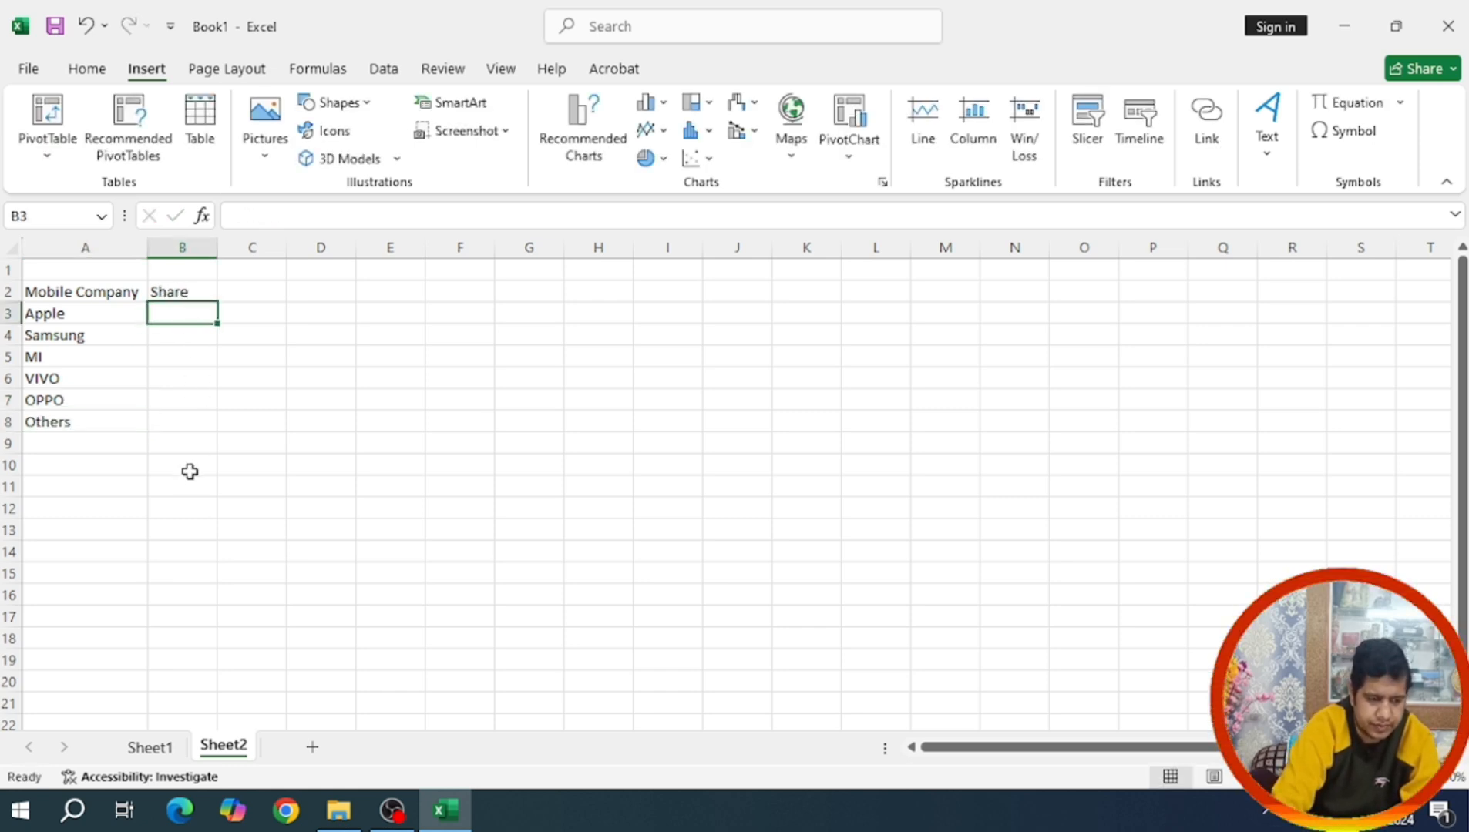
Total the Share column in B9 with a SUM of B3:B8
{"action": "left_click", "coordinate": [197, 443]}
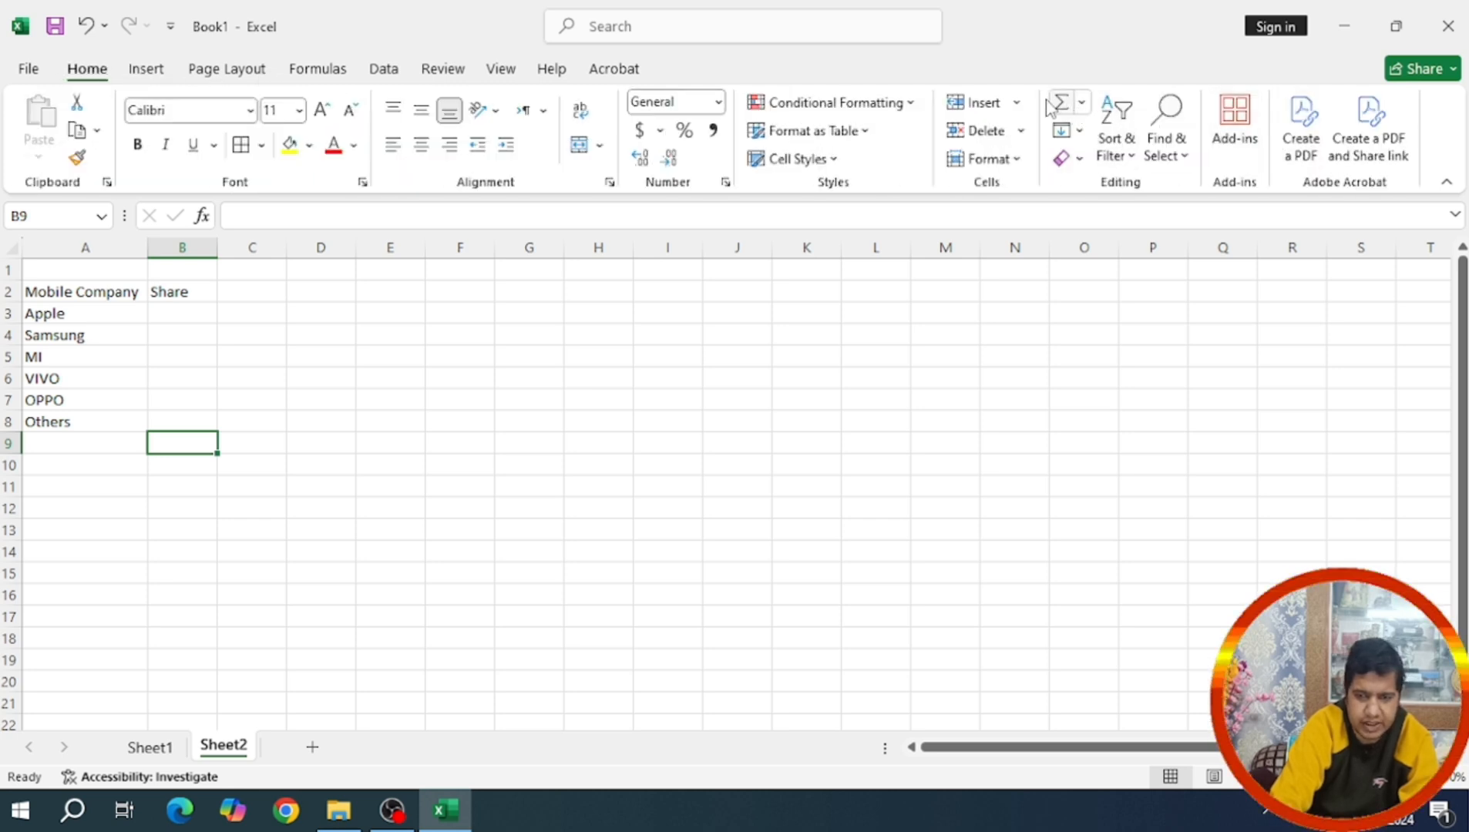
{"action": "left_click", "coordinate": [1064, 102]}
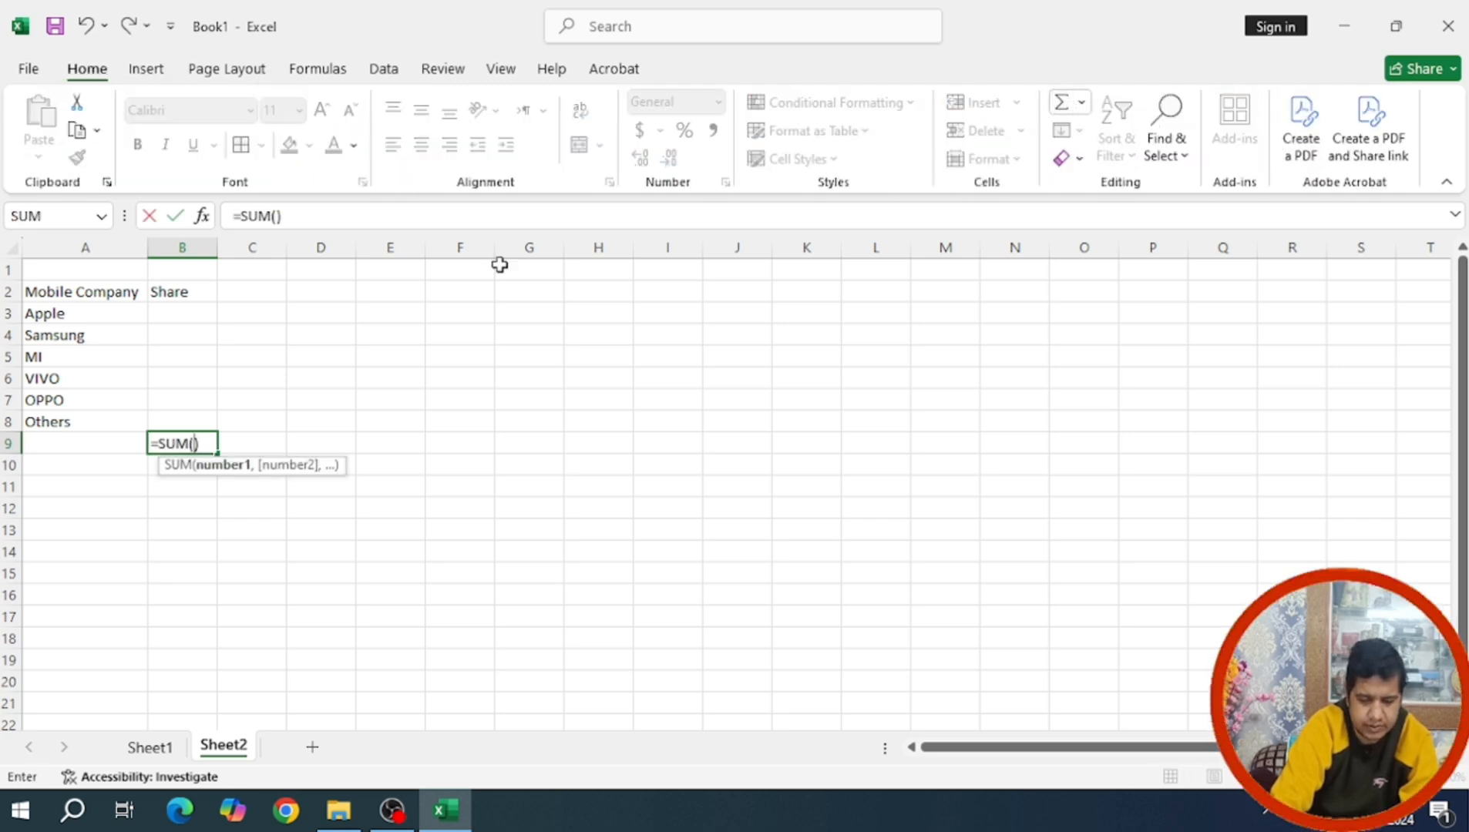
{"action": "left_click_drag", "start_coordinate": [190, 319], "coordinate": [191, 420]}
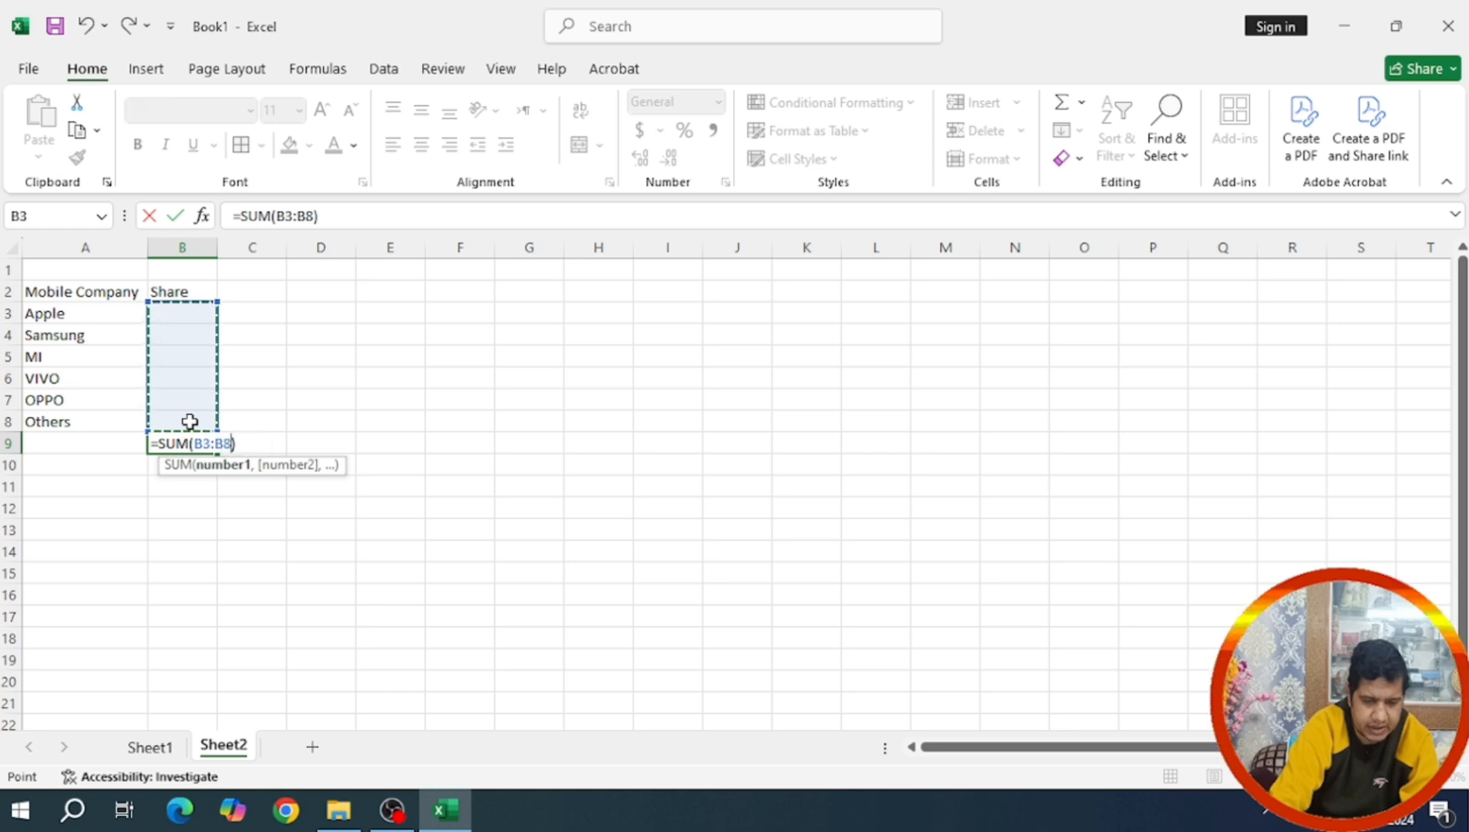
{"action": "key", "text": "Return"}
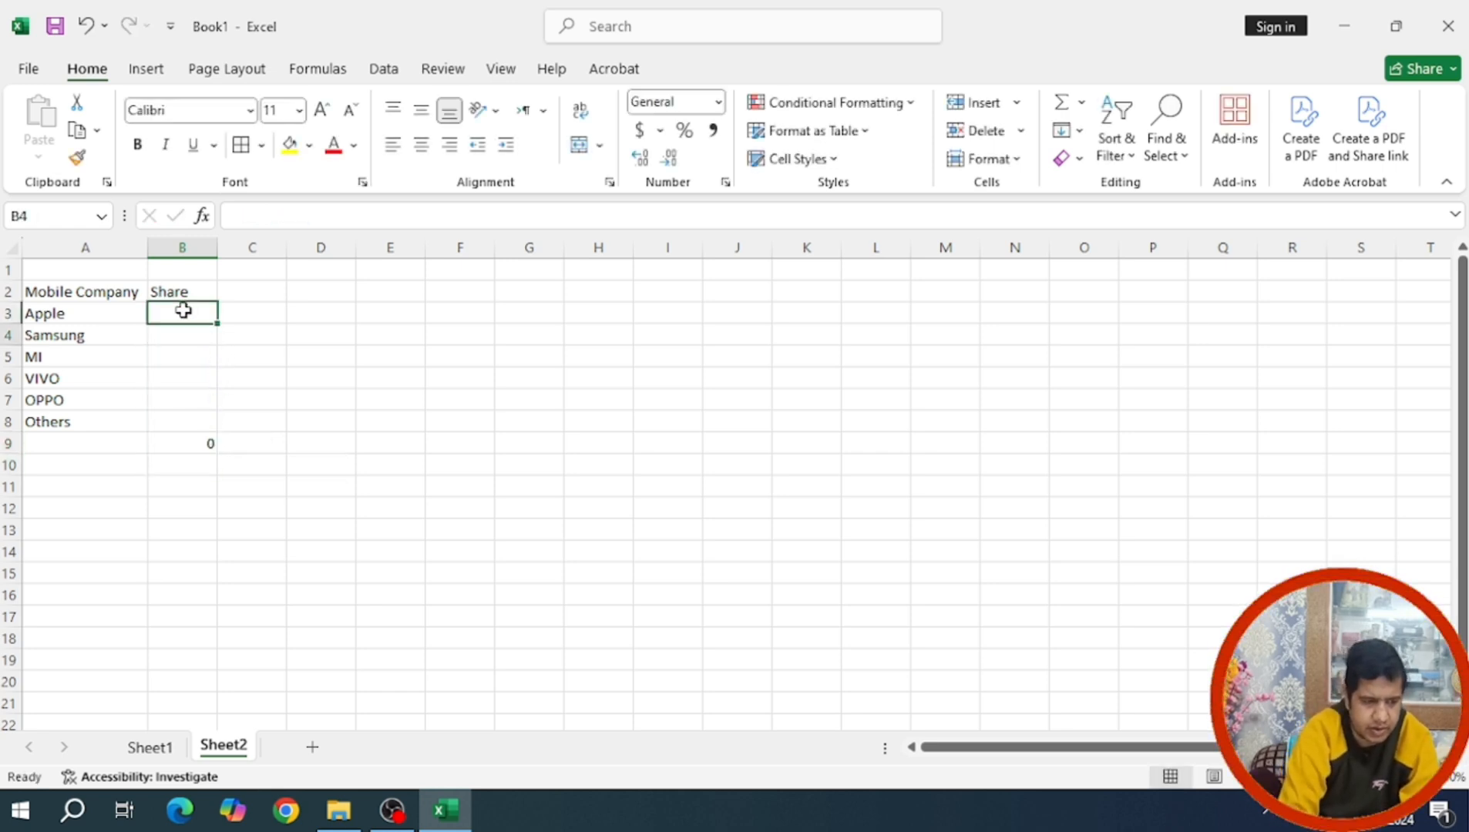
Enter a share of 23 for Apple in B3 and 34 for Samsung in B4
{"action": "type", "text": "34"}
{"action": "left_click", "coordinate": [183, 310]}
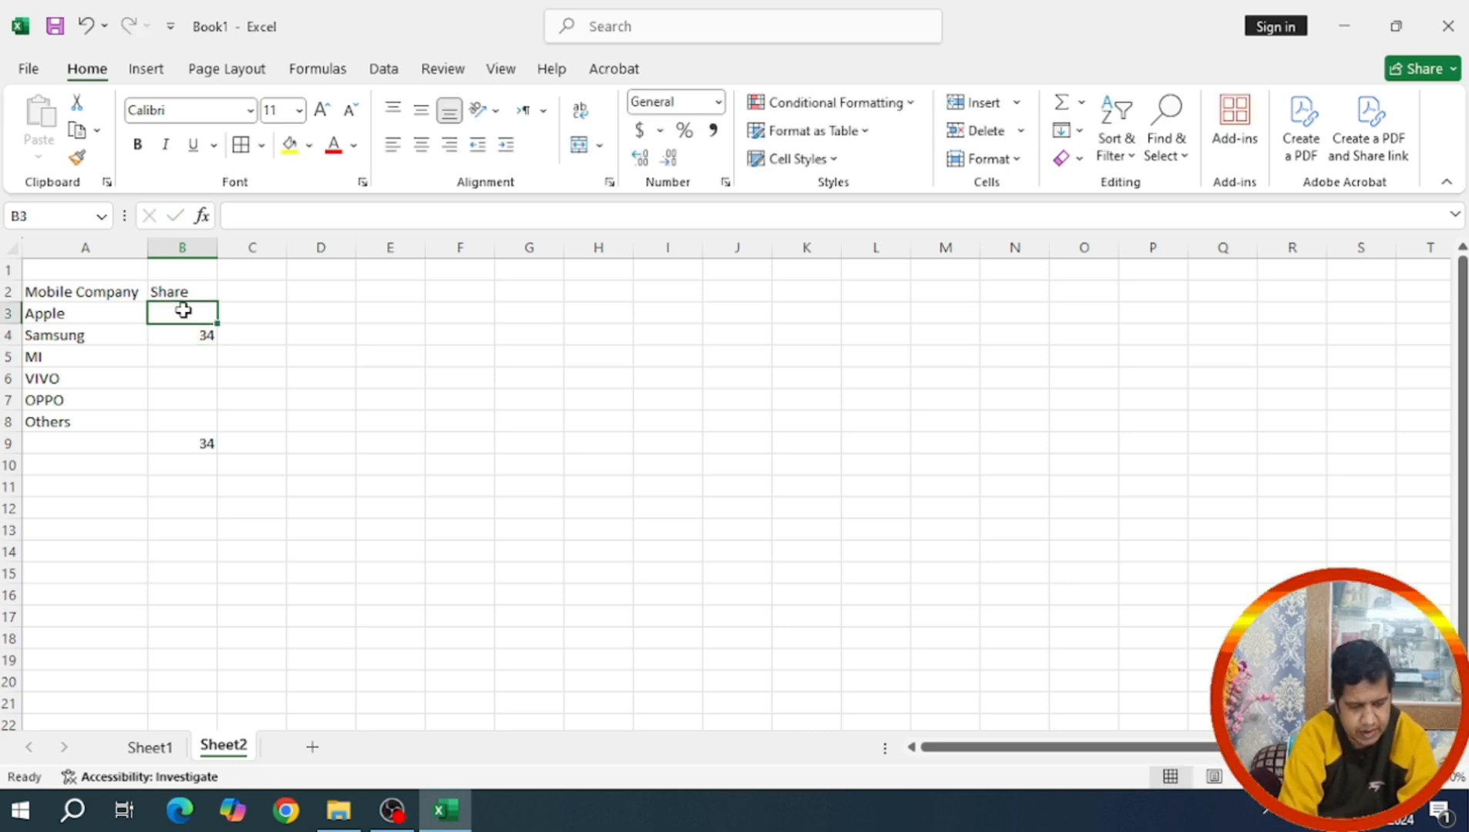
{"action": "type", "text": "23"}
{"action": "key", "text": "Return"}
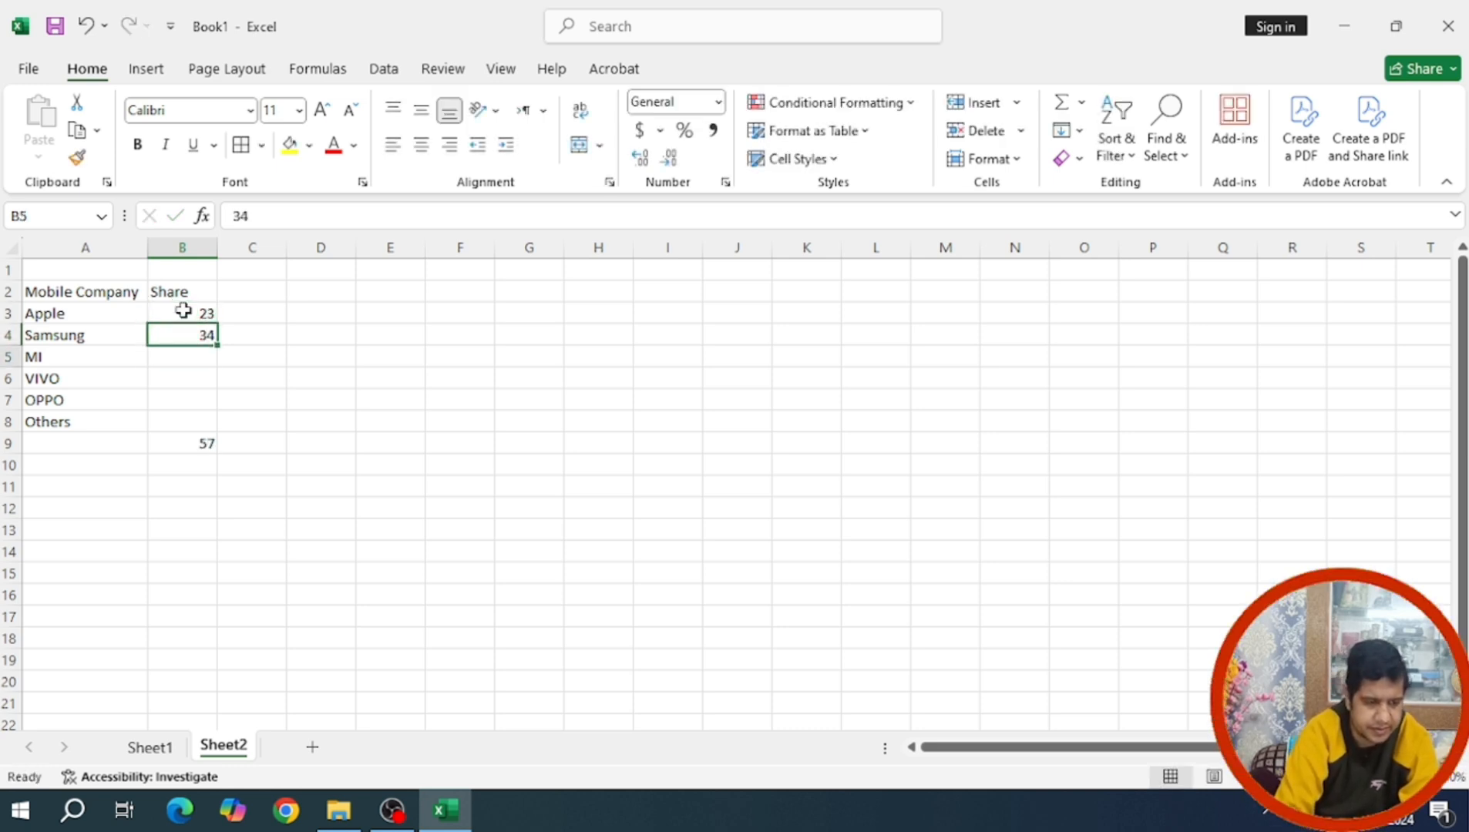
{"action": "key", "text": "Return"}
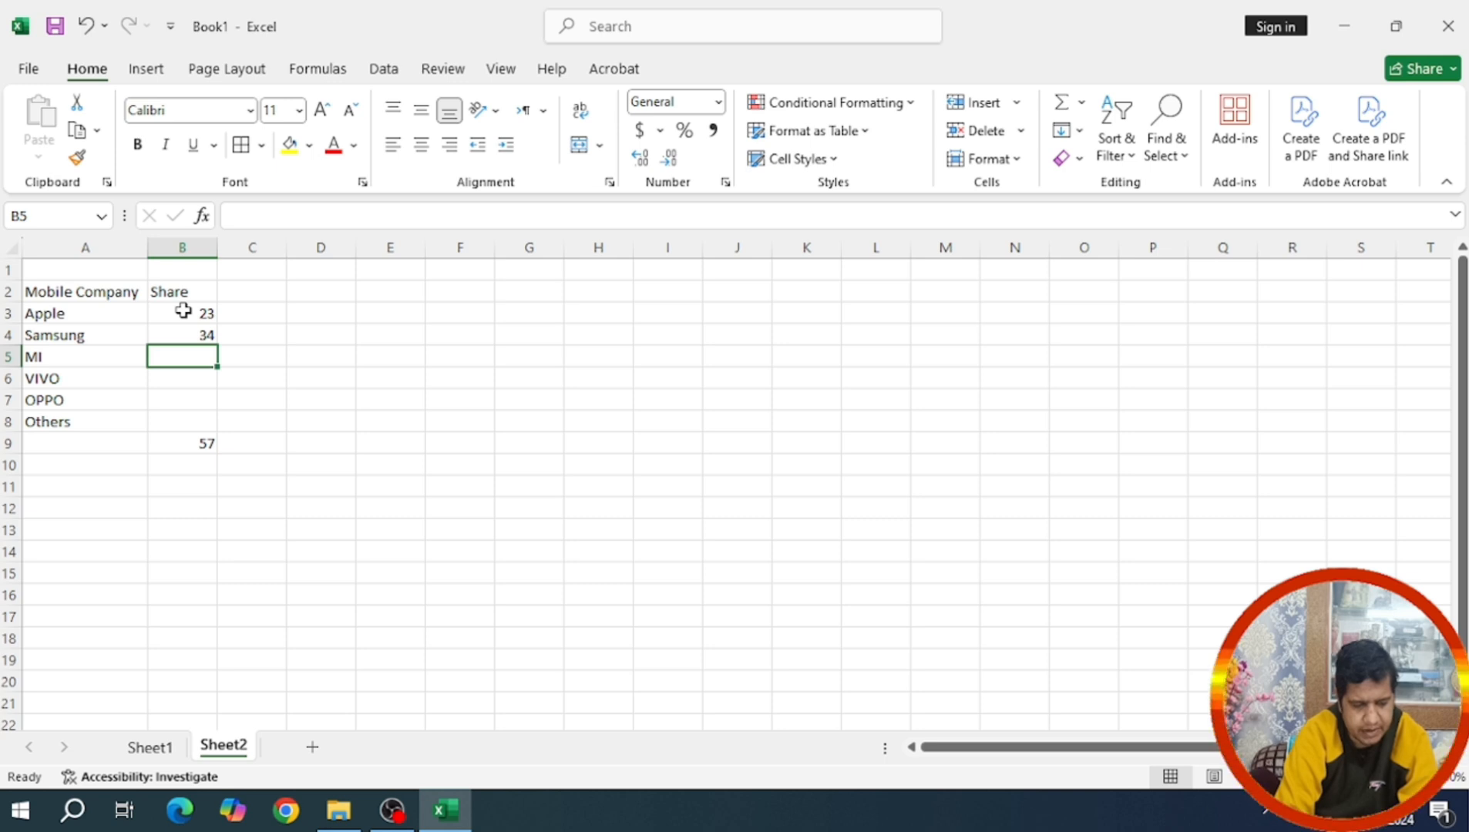
Enter the remaining shares in B5:B8: MI 23, VIVO 10, OPPO 8 and Others 2
{"action": "type", "text": "23"}
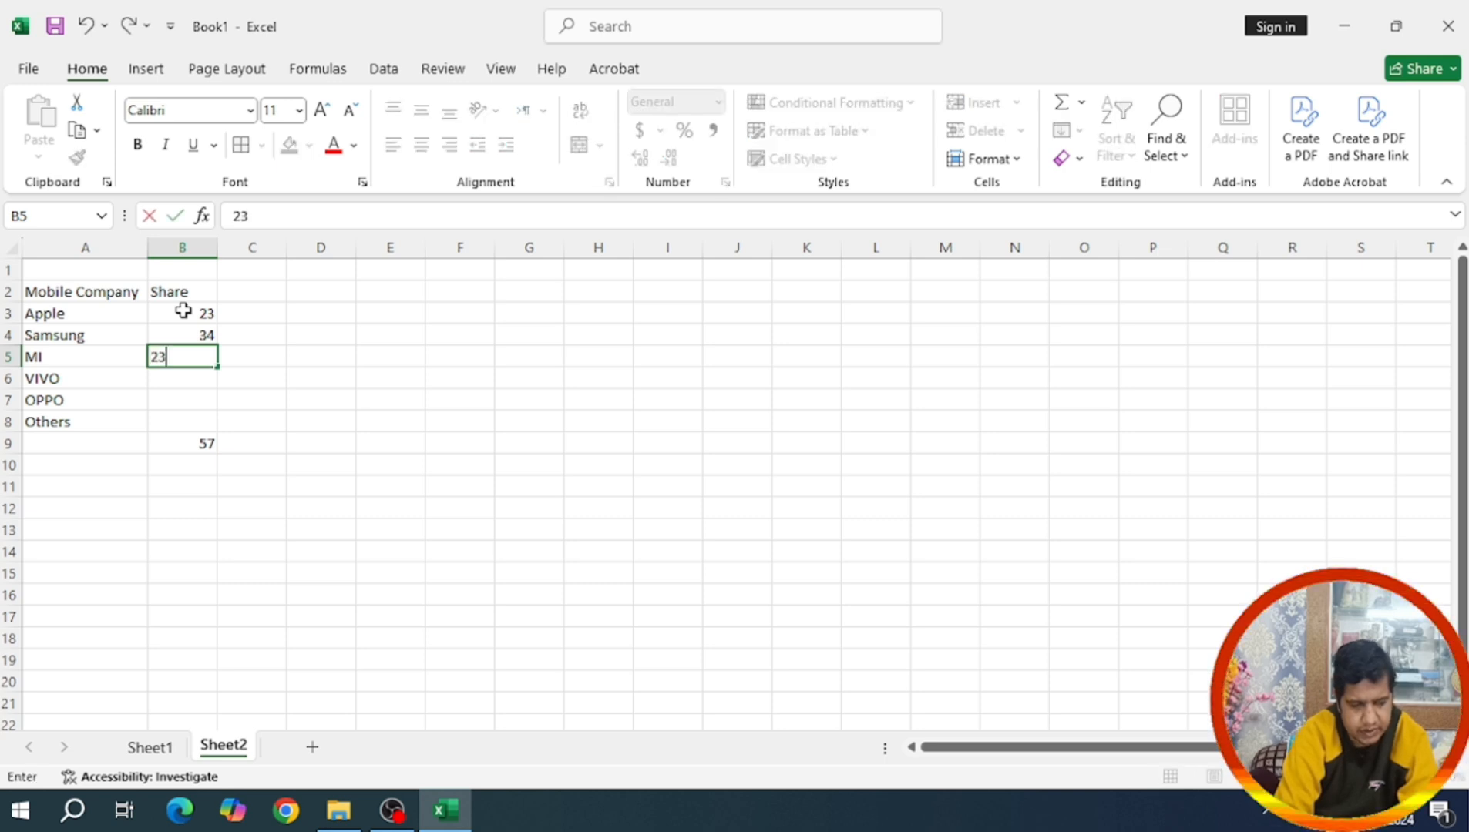
{"action": "key", "text": "Return"}
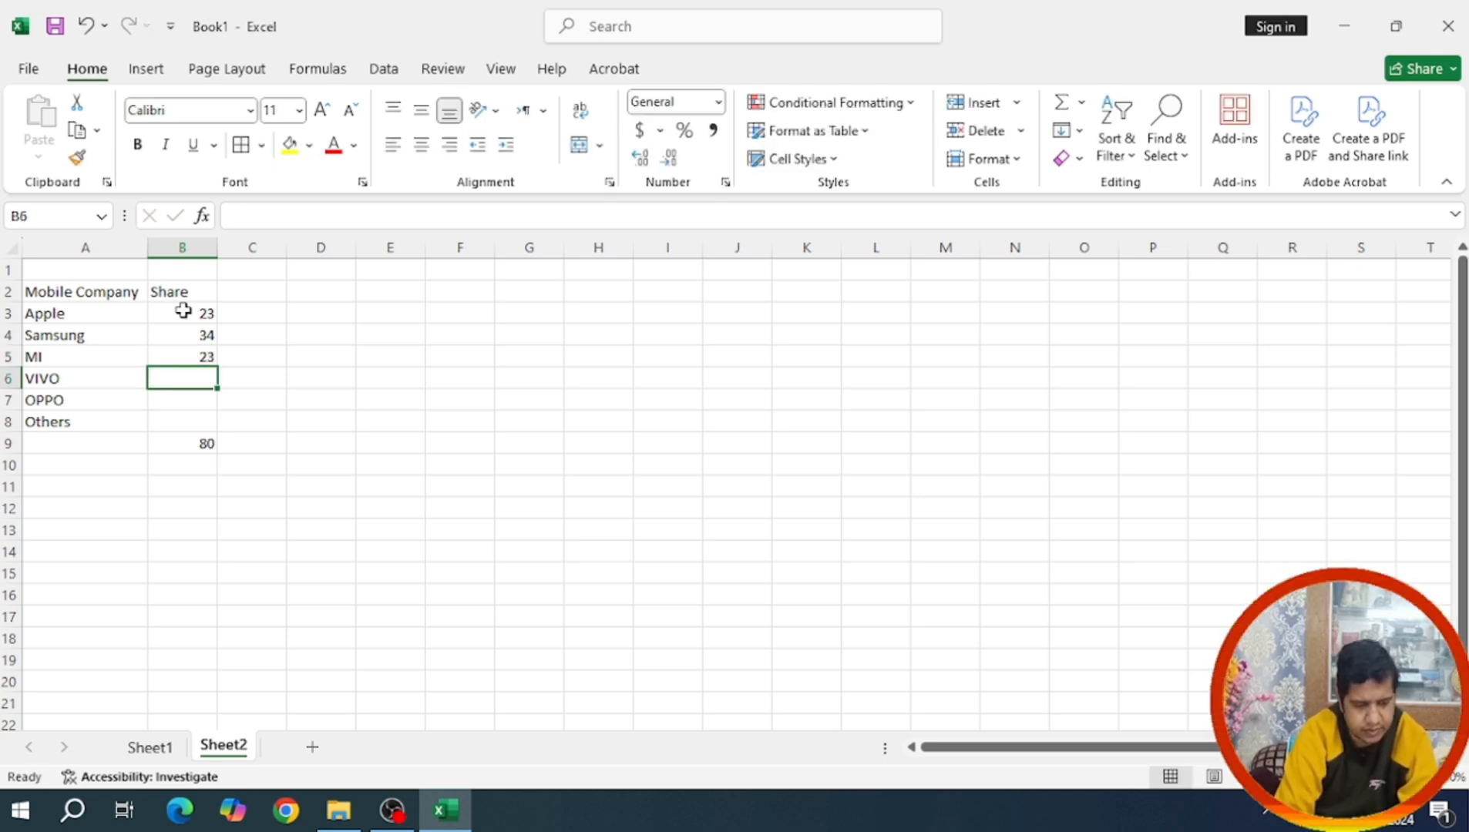
{"action": "type", "text": "10"}
{"action": "key", "text": "Return"}
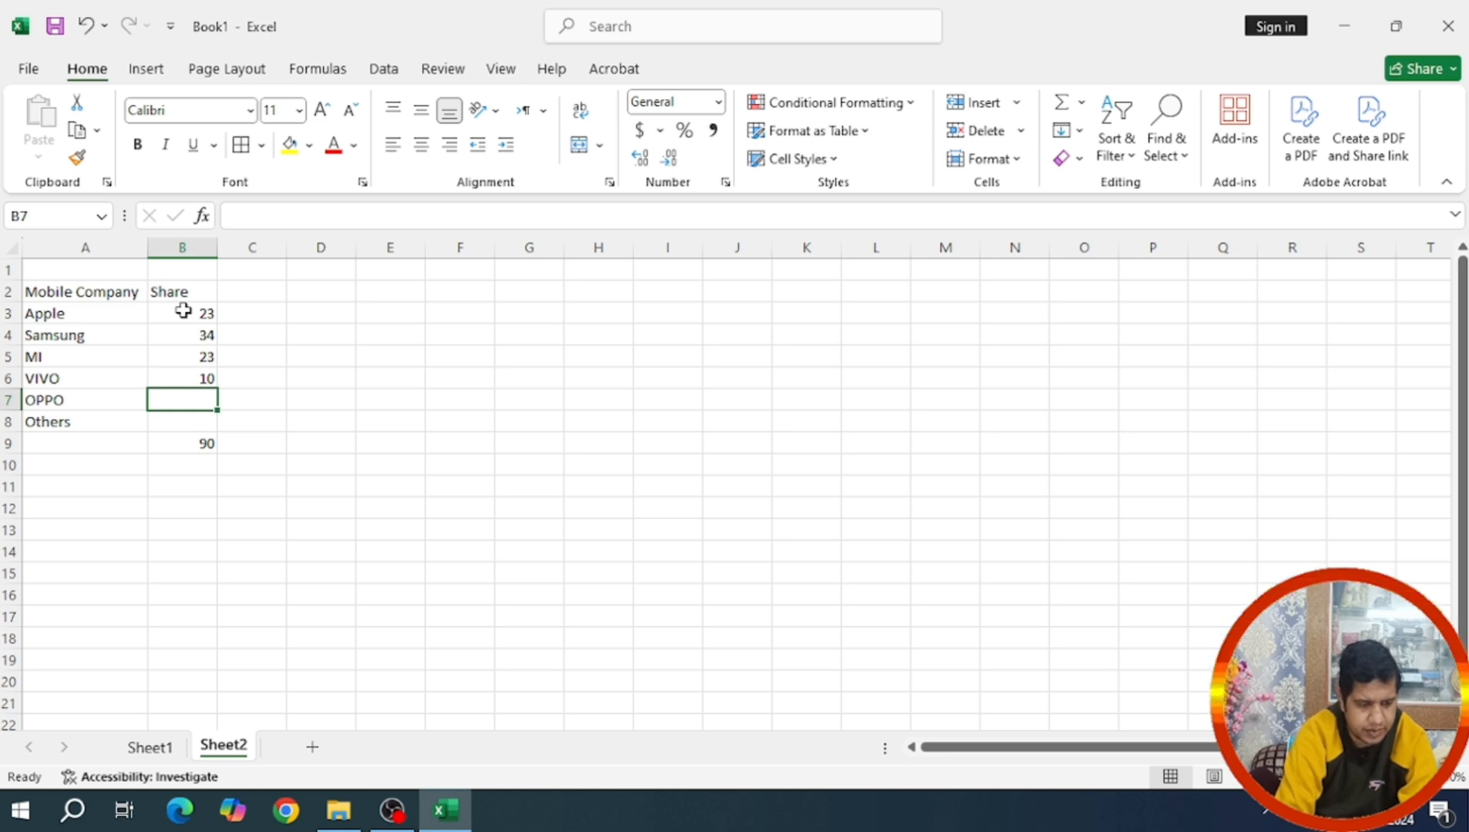
{"action": "type", "text": "8"}
{"action": "key", "text": "Return"}
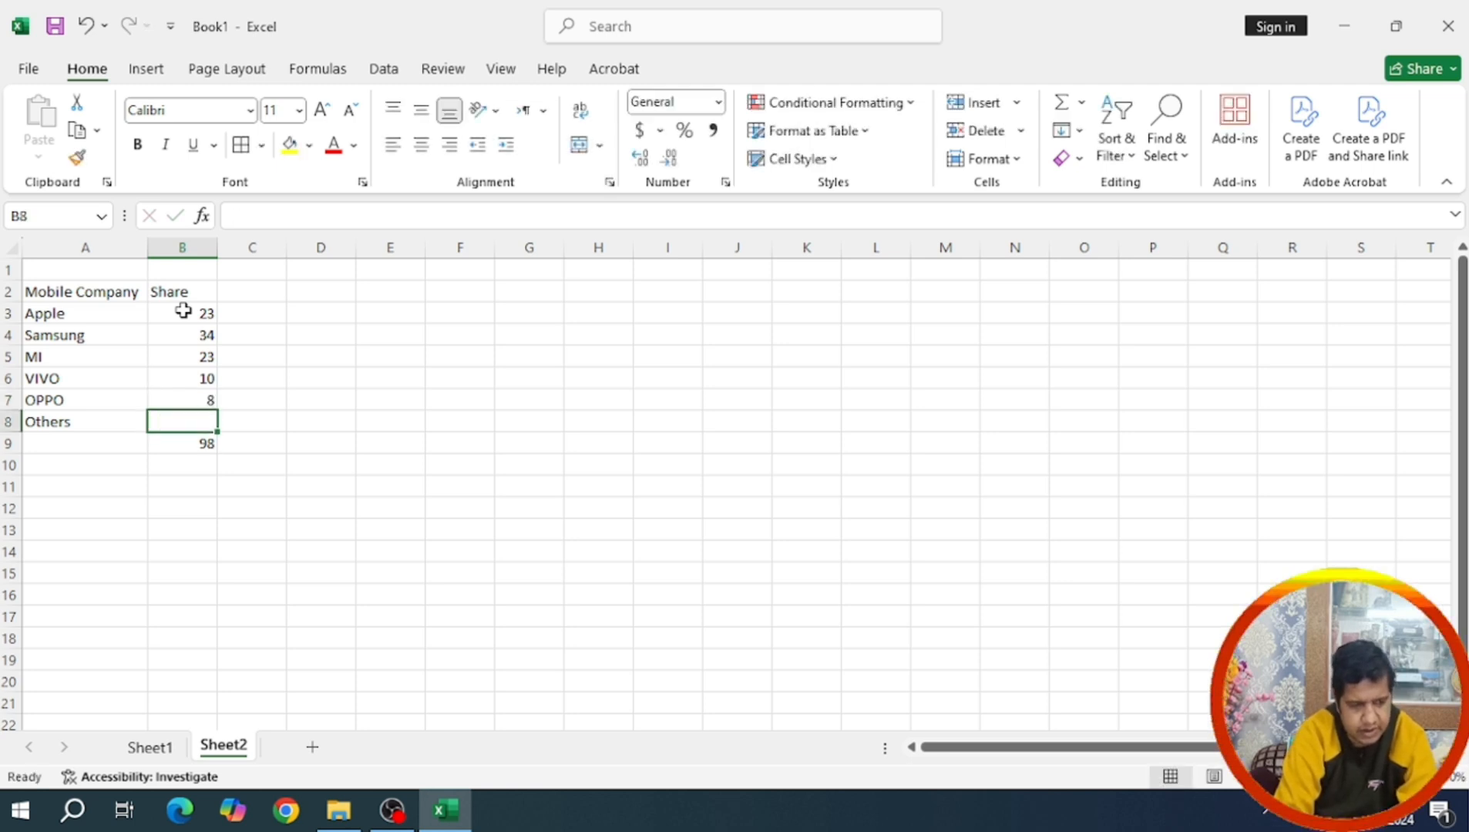
{"action": "type", "text": "2"}
{"action": "key", "text": "Return"}
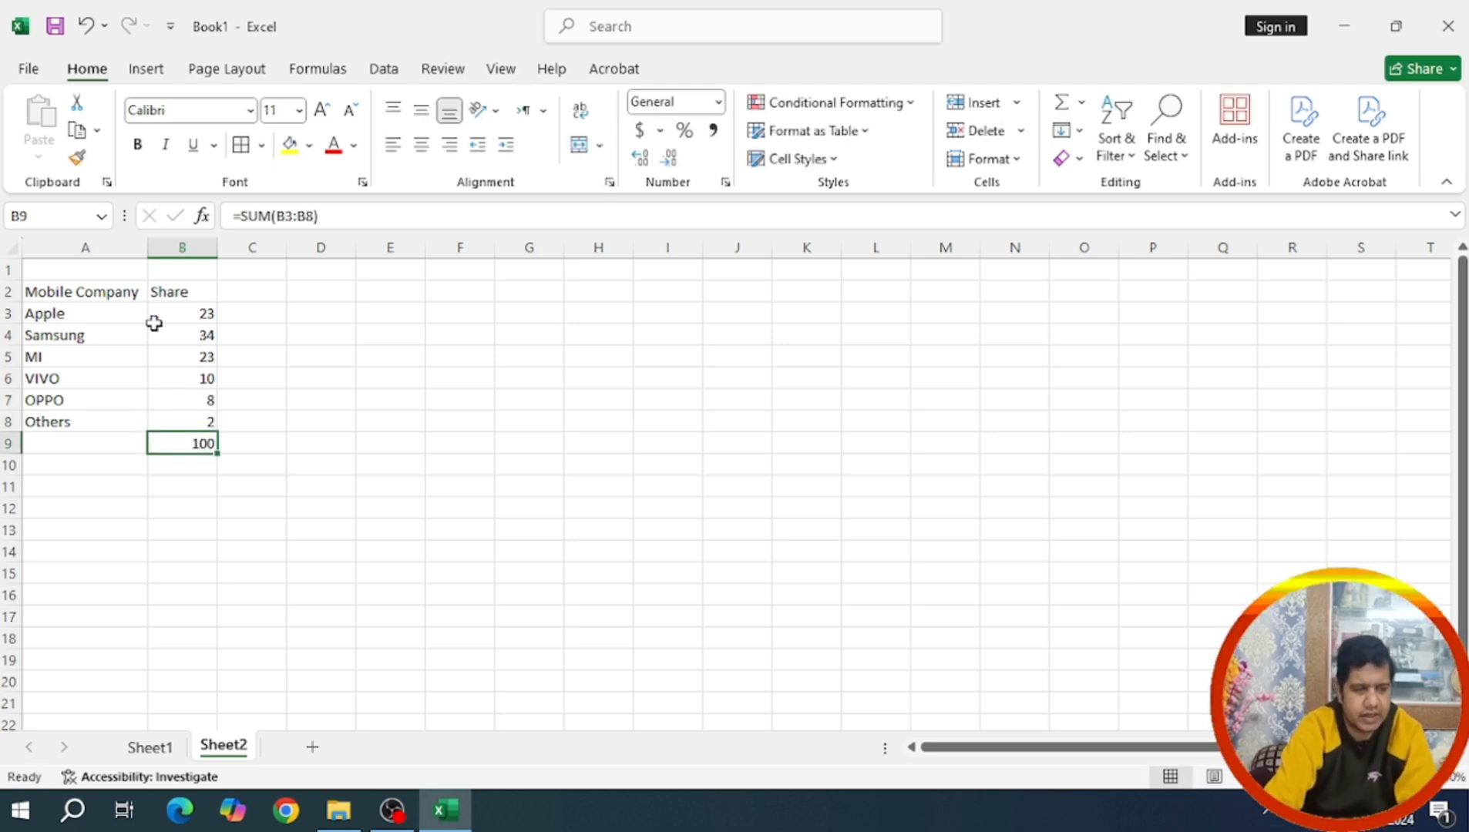
Insert a 3-D pie chart from the share table A2:B8 and try switching its rows and columns back and forth
{"action": "left_click_drag", "start_coordinate": [49, 291], "coordinate": [195, 420]}
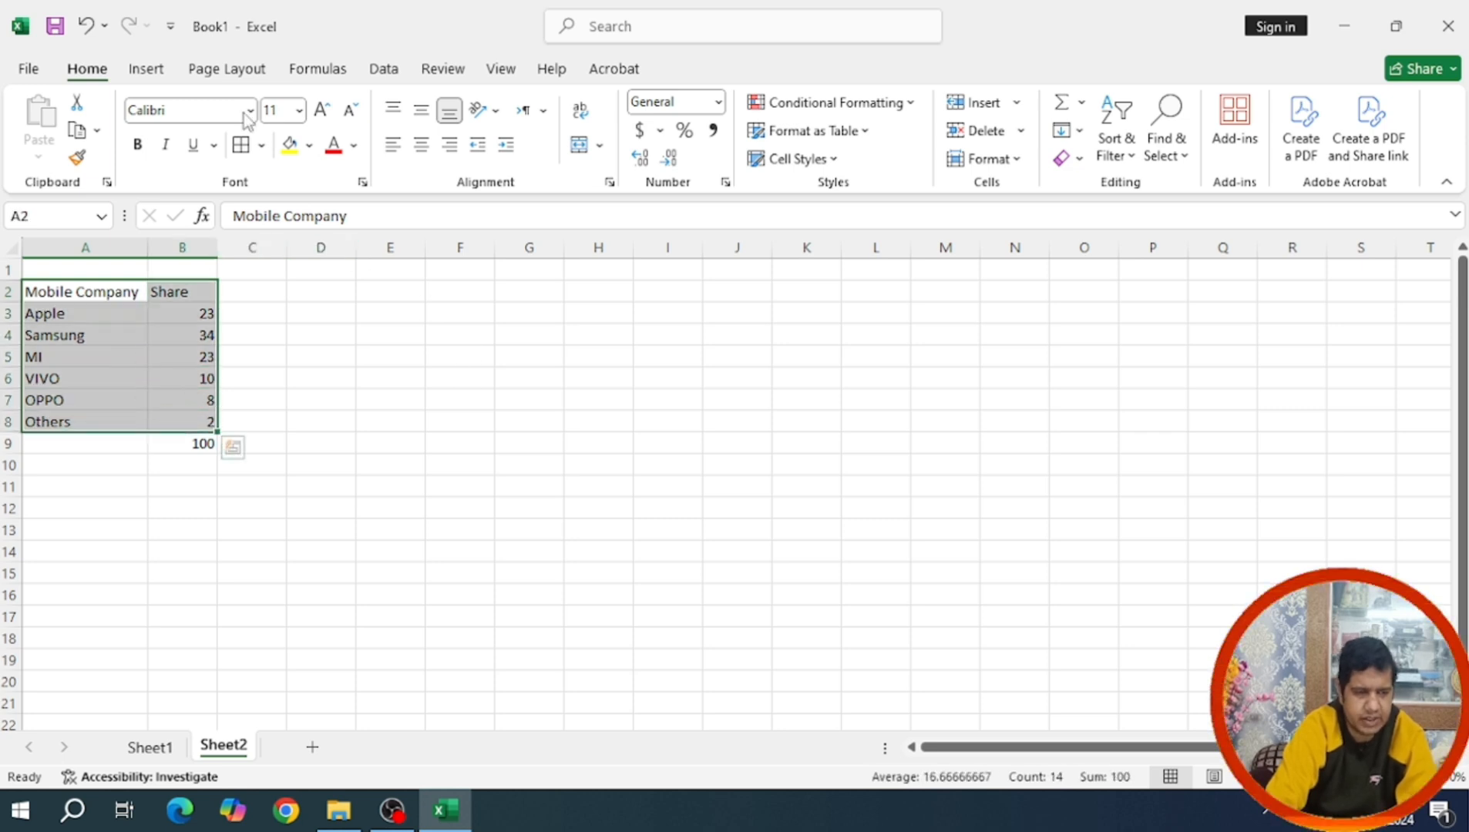
{"action": "left_click", "coordinate": [143, 71]}
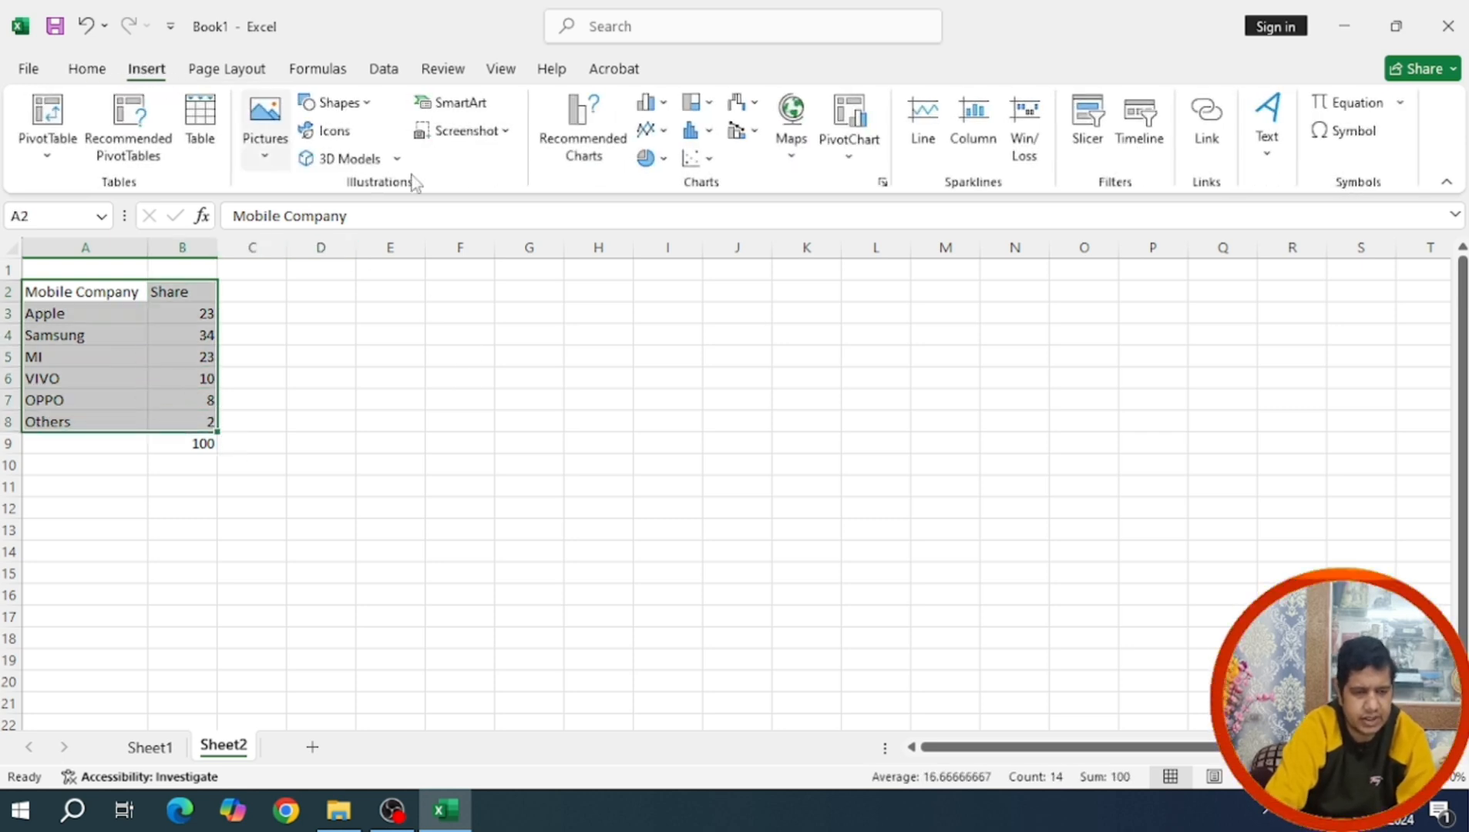
{"action": "left_click", "coordinate": [662, 160]}
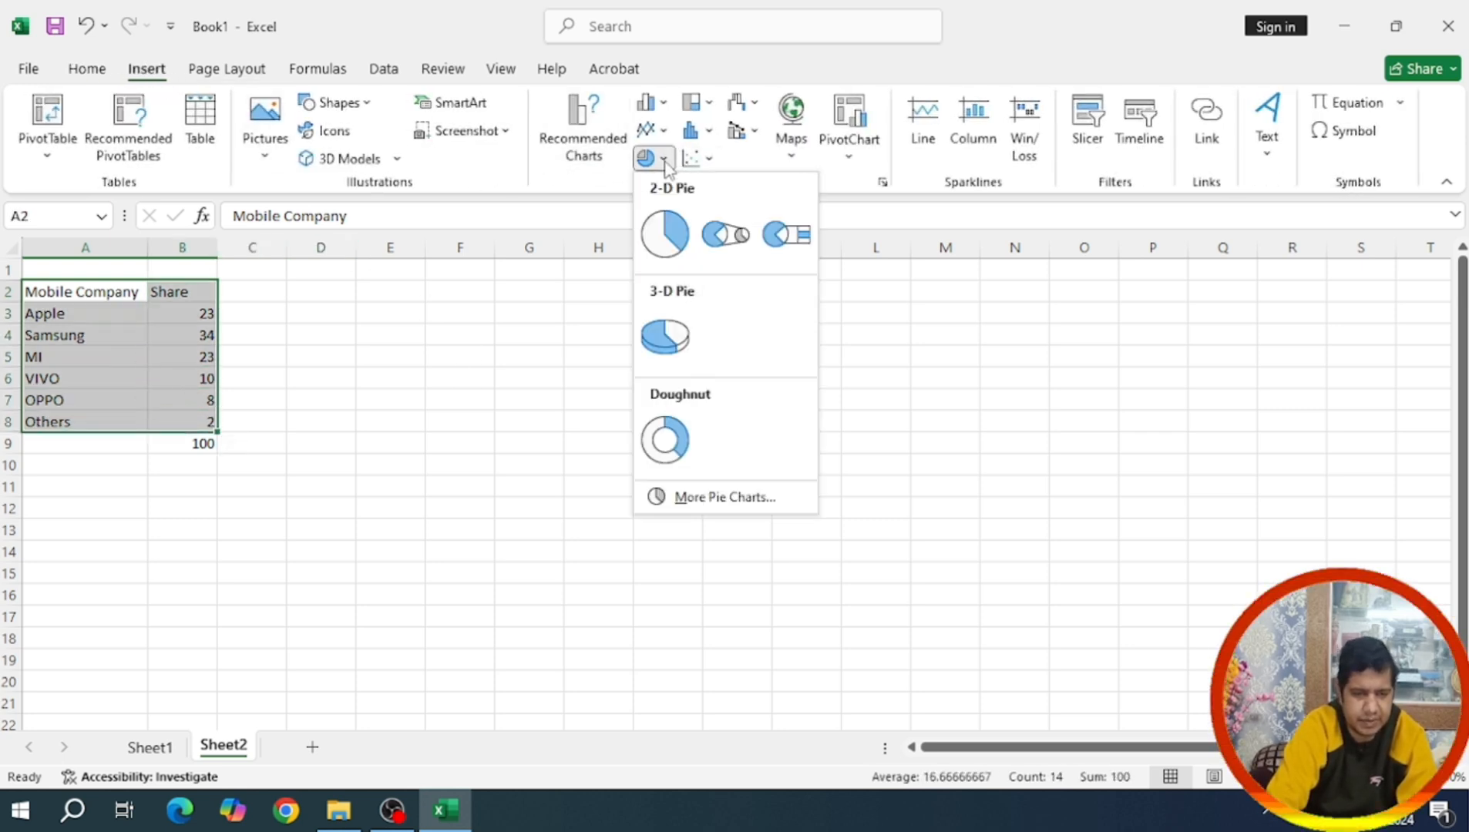
{"action": "left_click", "coordinate": [665, 336]}
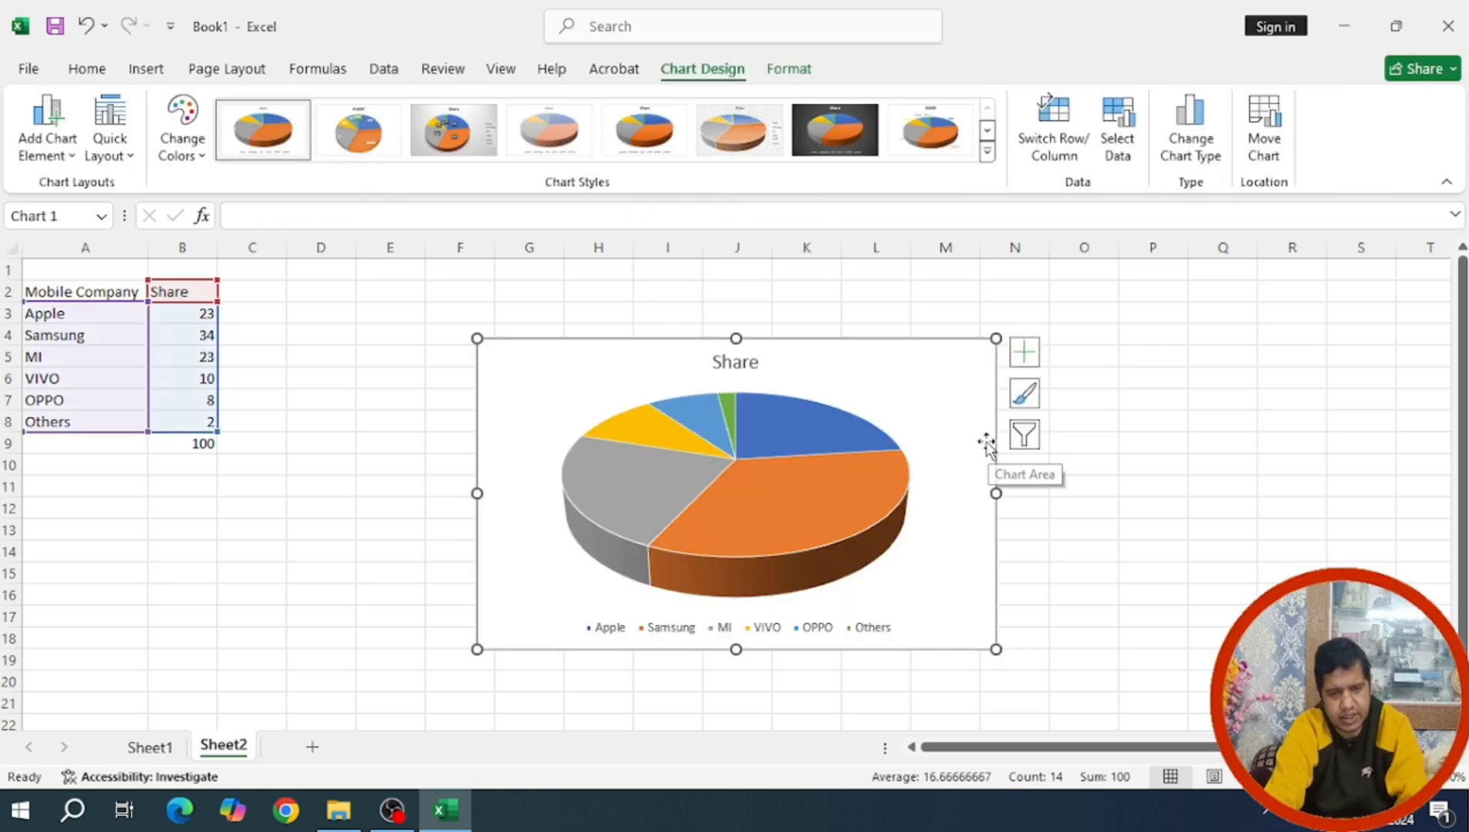
{"action": "left_click", "coordinate": [1048, 153]}
{"action": "left_click", "coordinate": [1047, 153]}
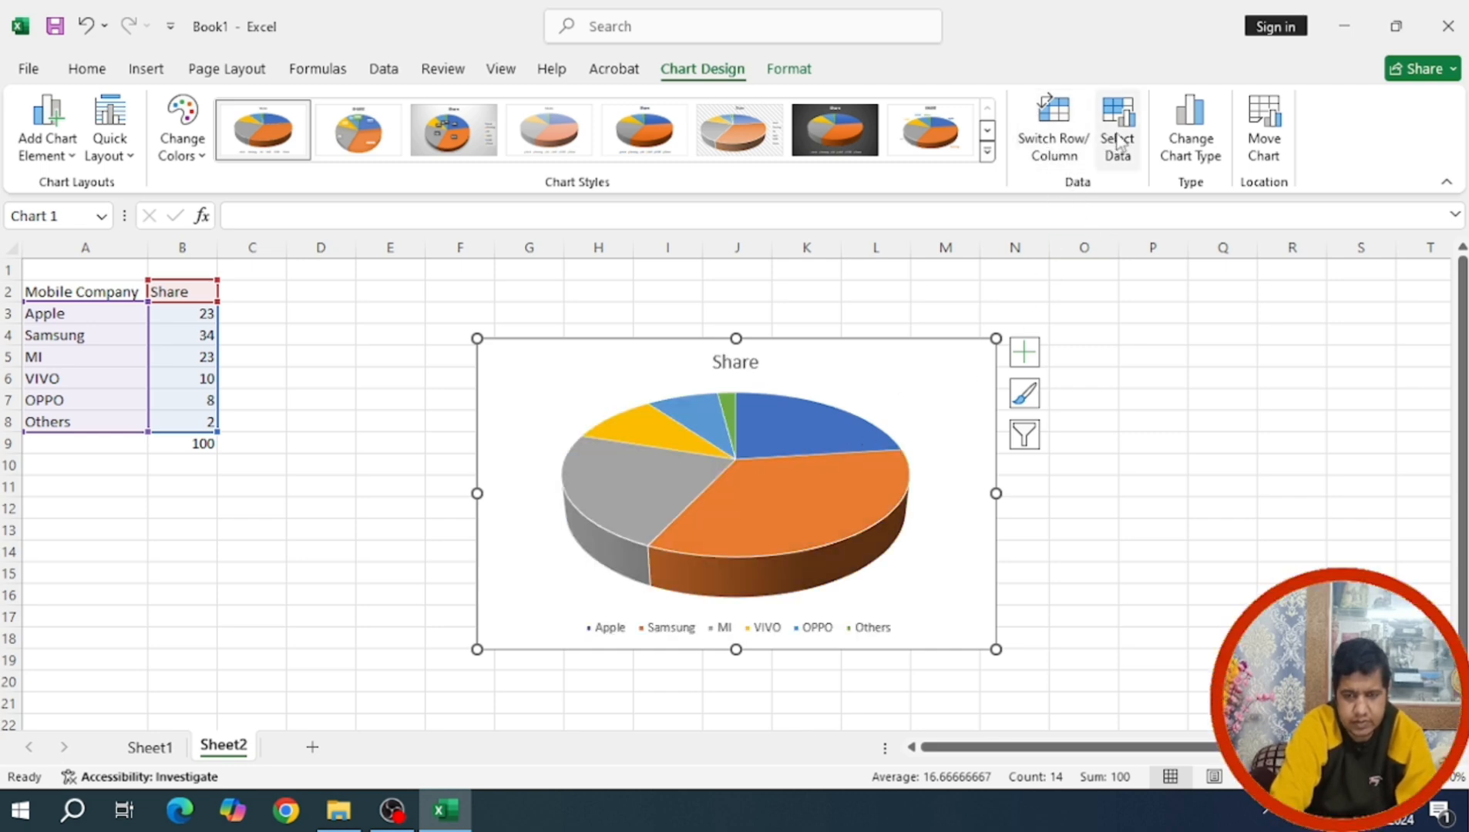
Change the pie chart's title to Market Share
{"action": "left_click", "coordinate": [736, 363]}
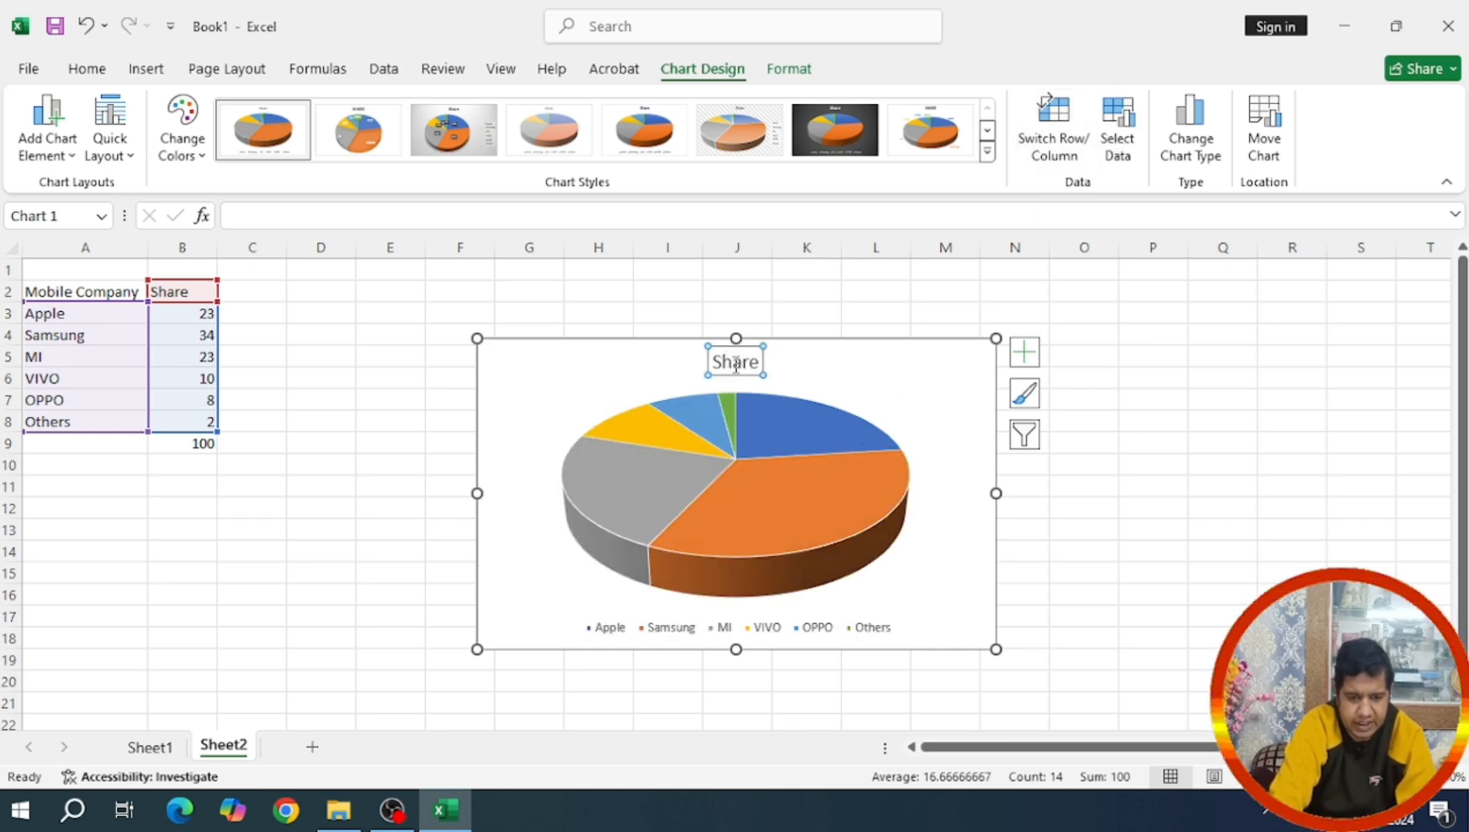
{"action": "left_click", "coordinate": [736, 360]}
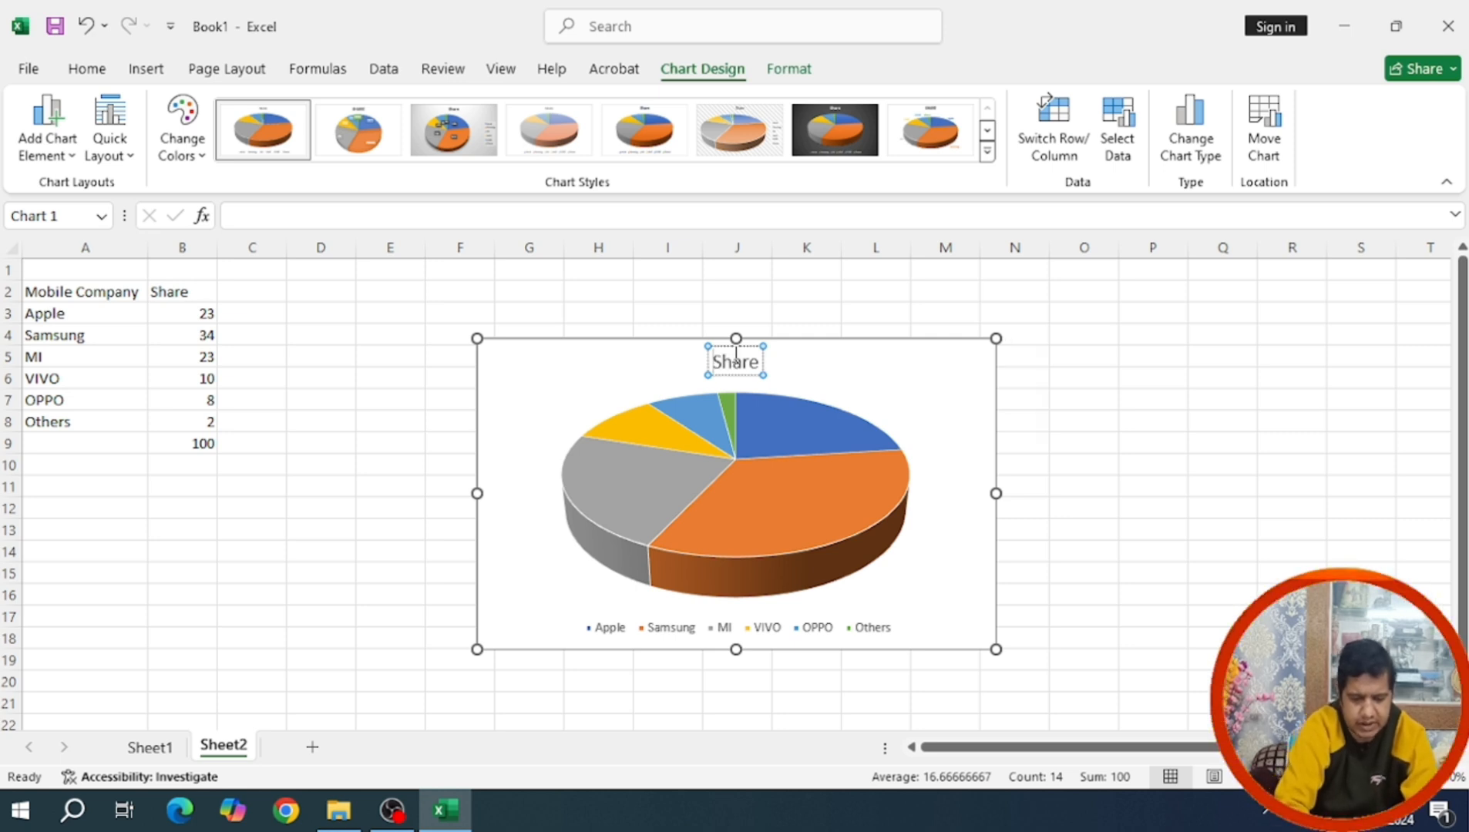
{"action": "type", "text": "MArket"}
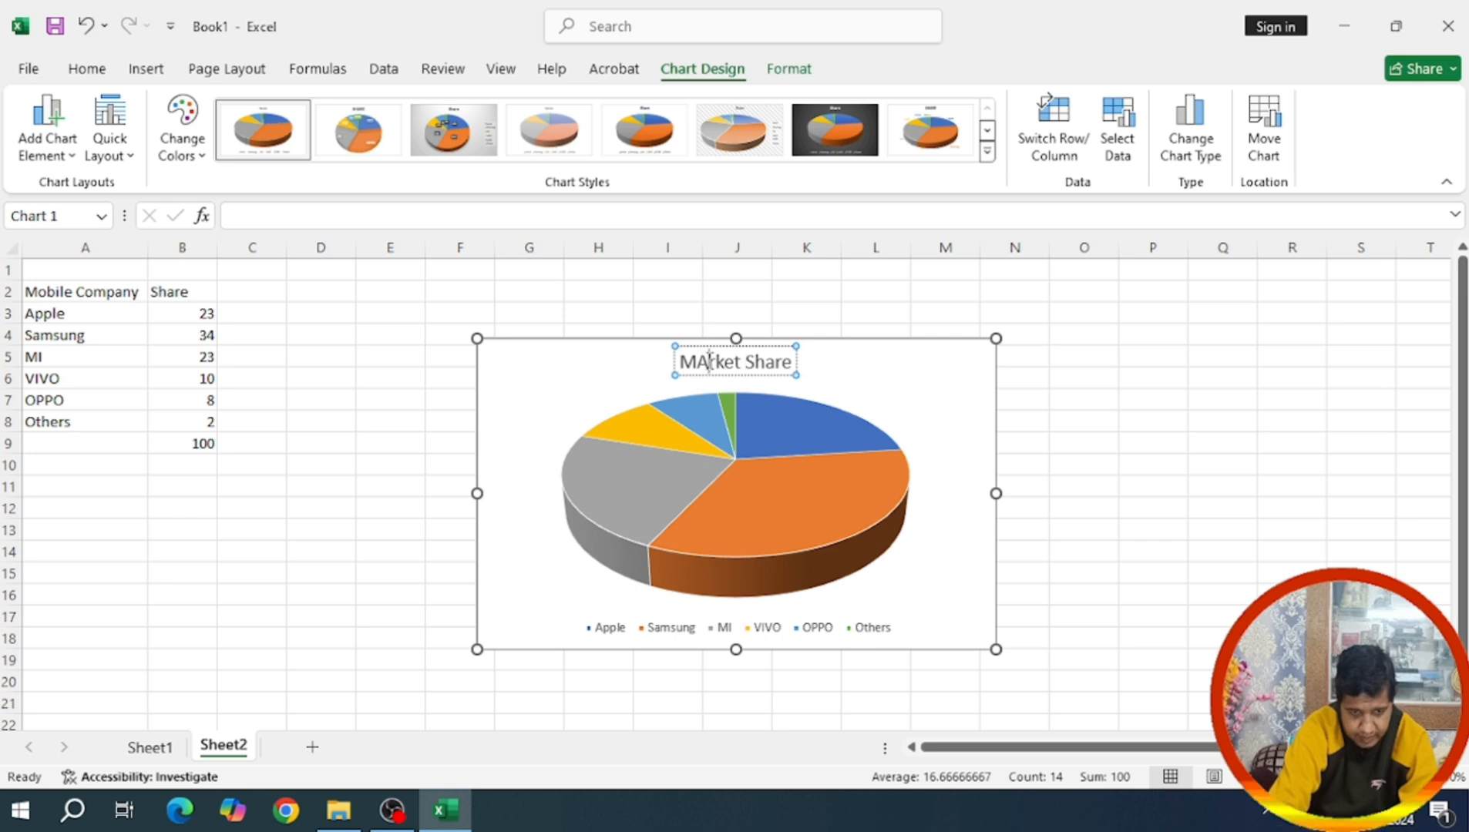
{"action": "key", "text": "BackSpace"}
{"action": "type", "text": "a"}
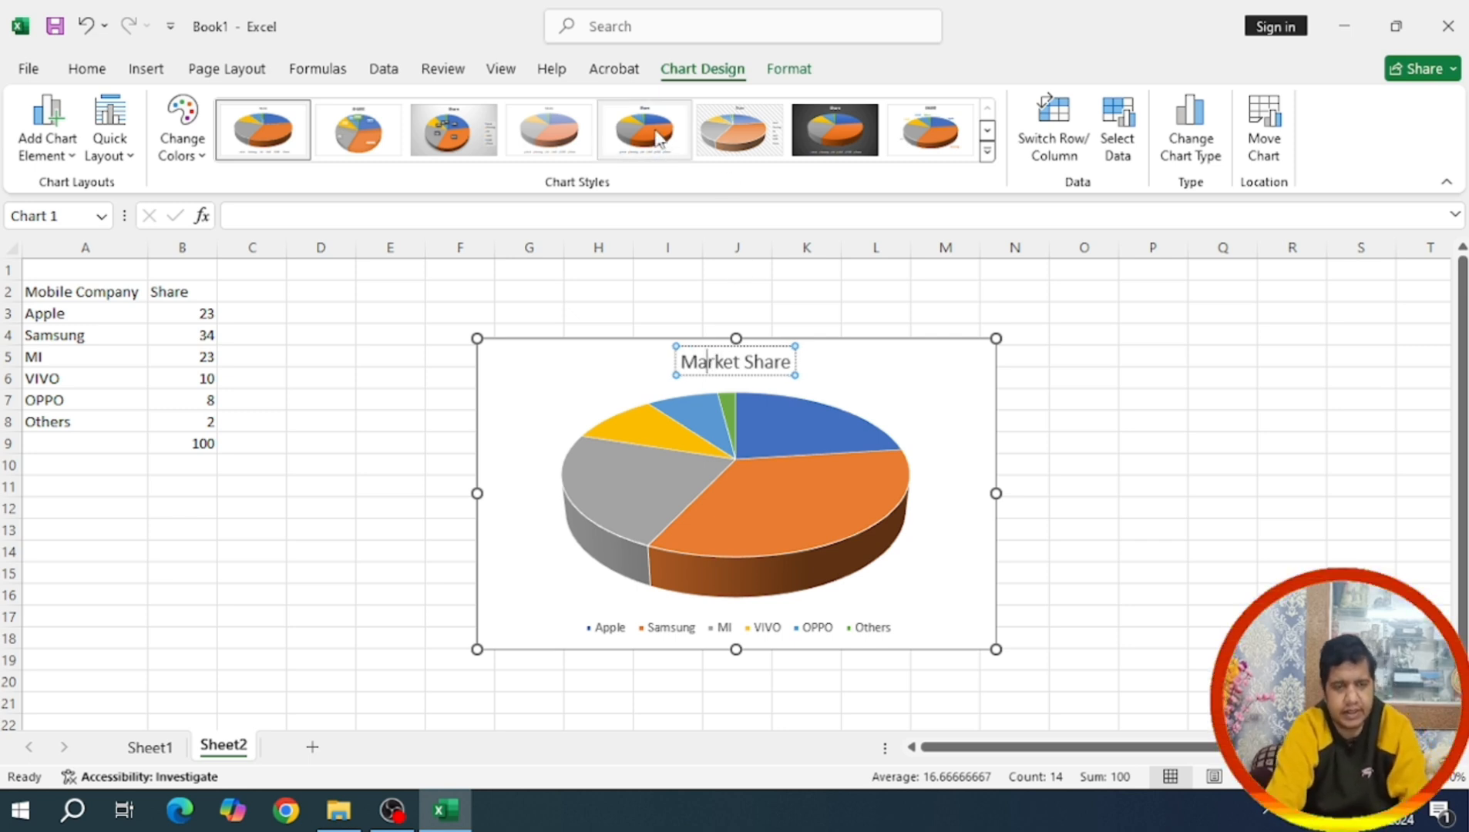
Try several chart styles on the Market Share pie, including the dark-background style and Style 2, and return to the first style
{"action": "left_click", "coordinate": [659, 140]}
{"action": "left_click", "coordinate": [742, 139]}
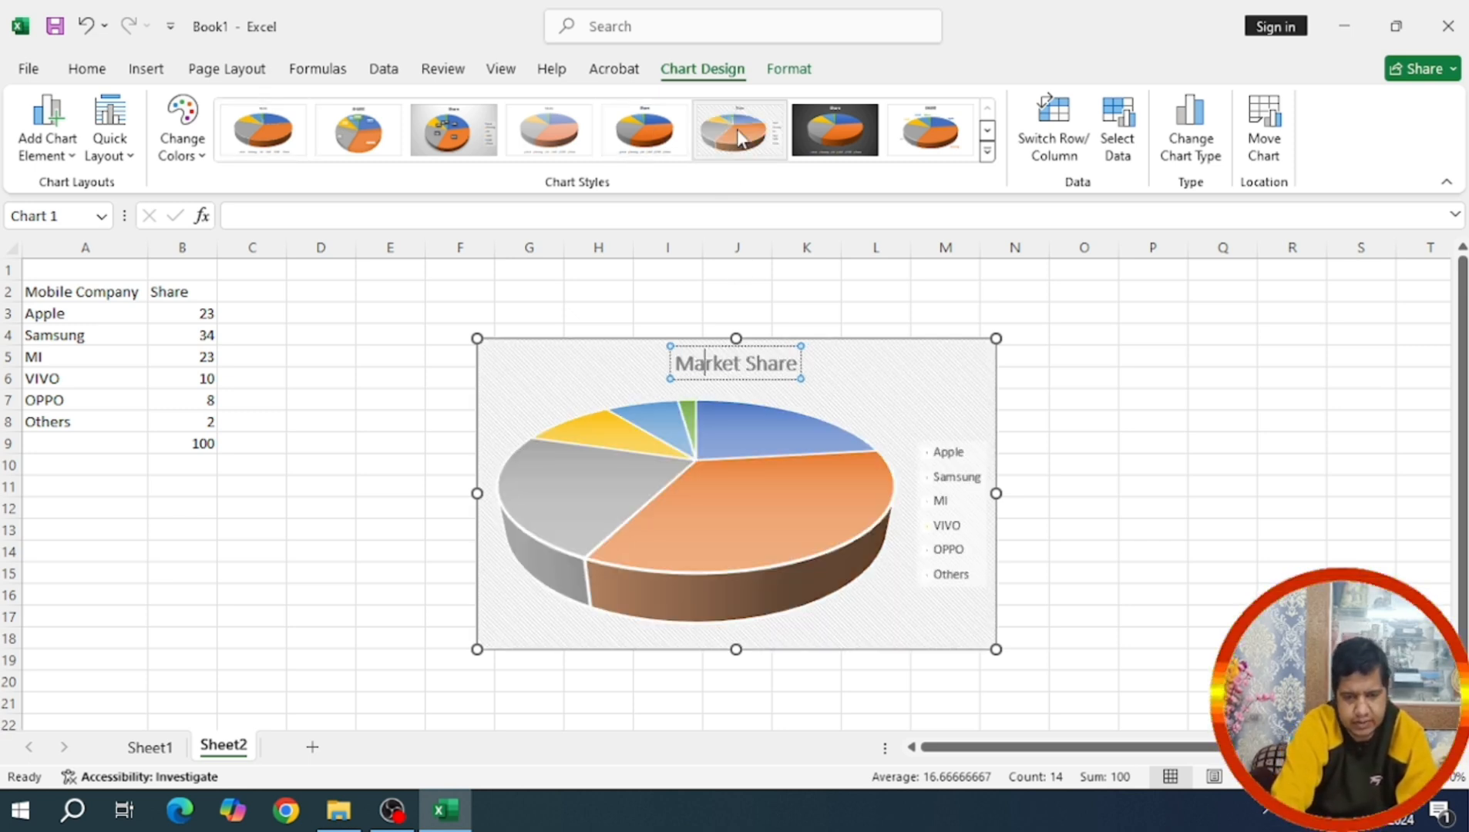
{"action": "left_click", "coordinate": [818, 141]}
{"action": "left_click", "coordinate": [987, 151]}
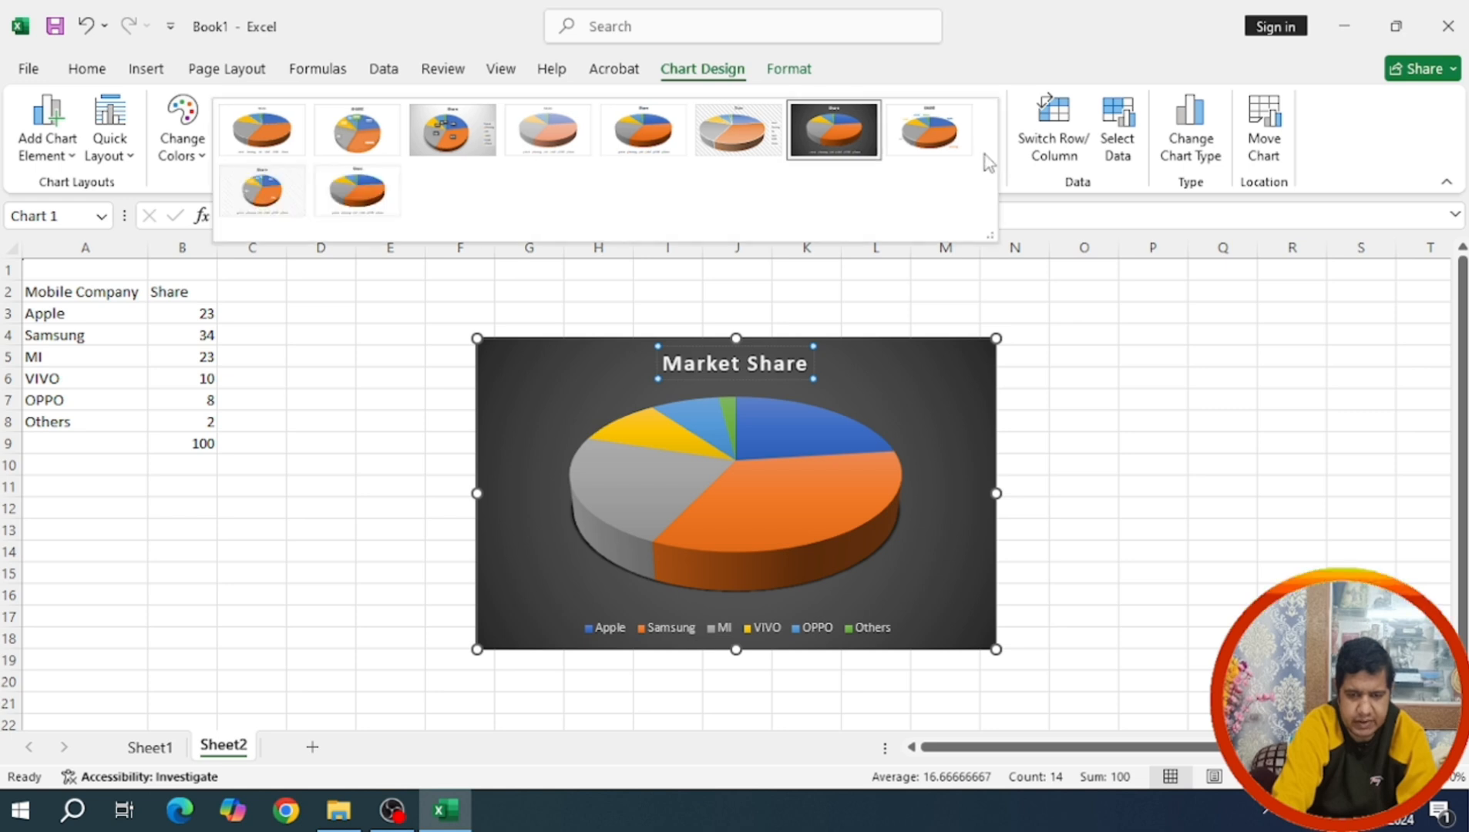
{"action": "left_click", "coordinate": [356, 131]}
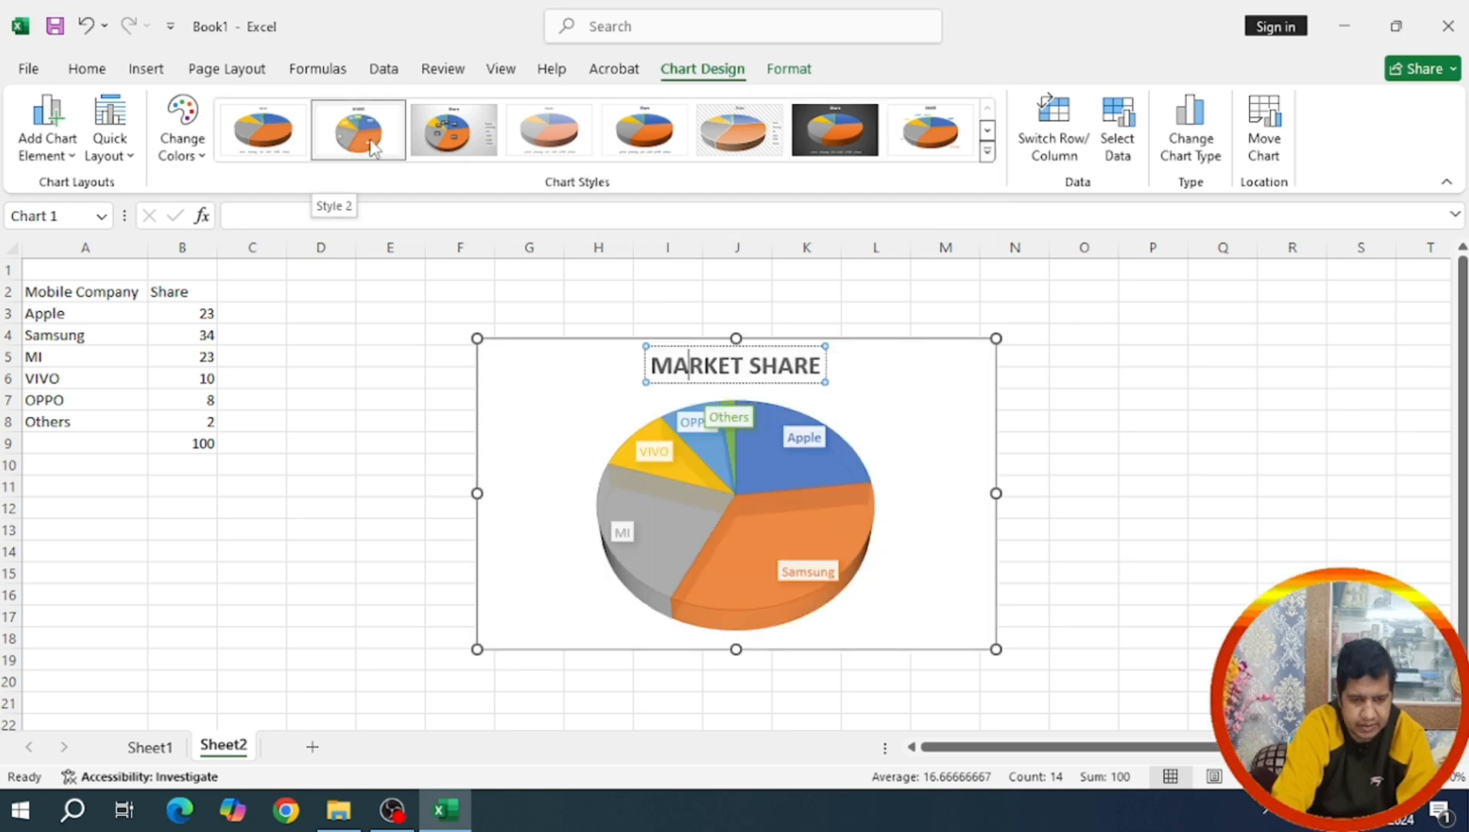
{"action": "left_click", "coordinate": [262, 149]}
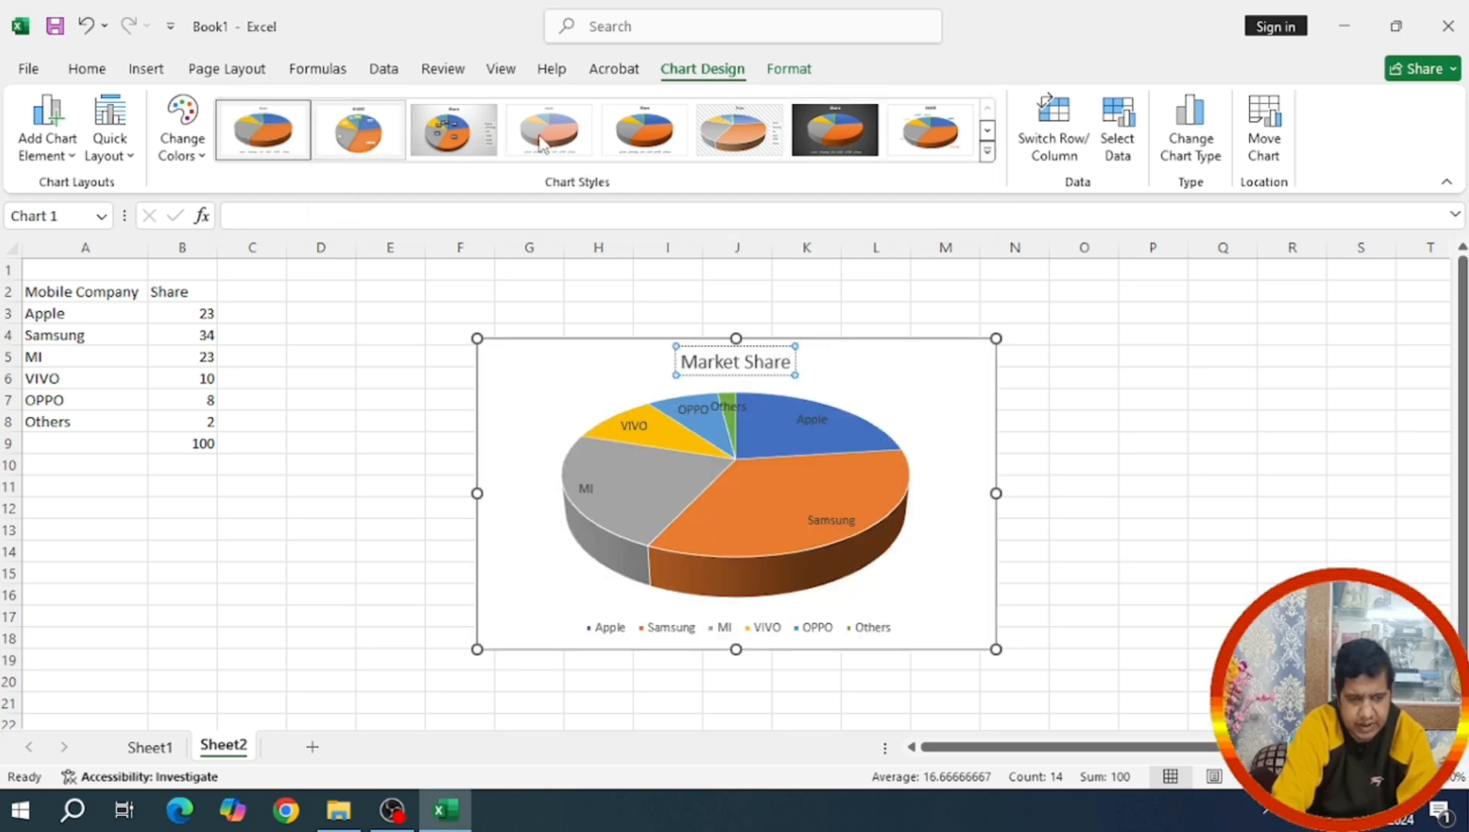
Try the styles with percentage labels on the Market Share pie and apply the last style in the gallery
{"action": "left_click", "coordinate": [454, 139]}
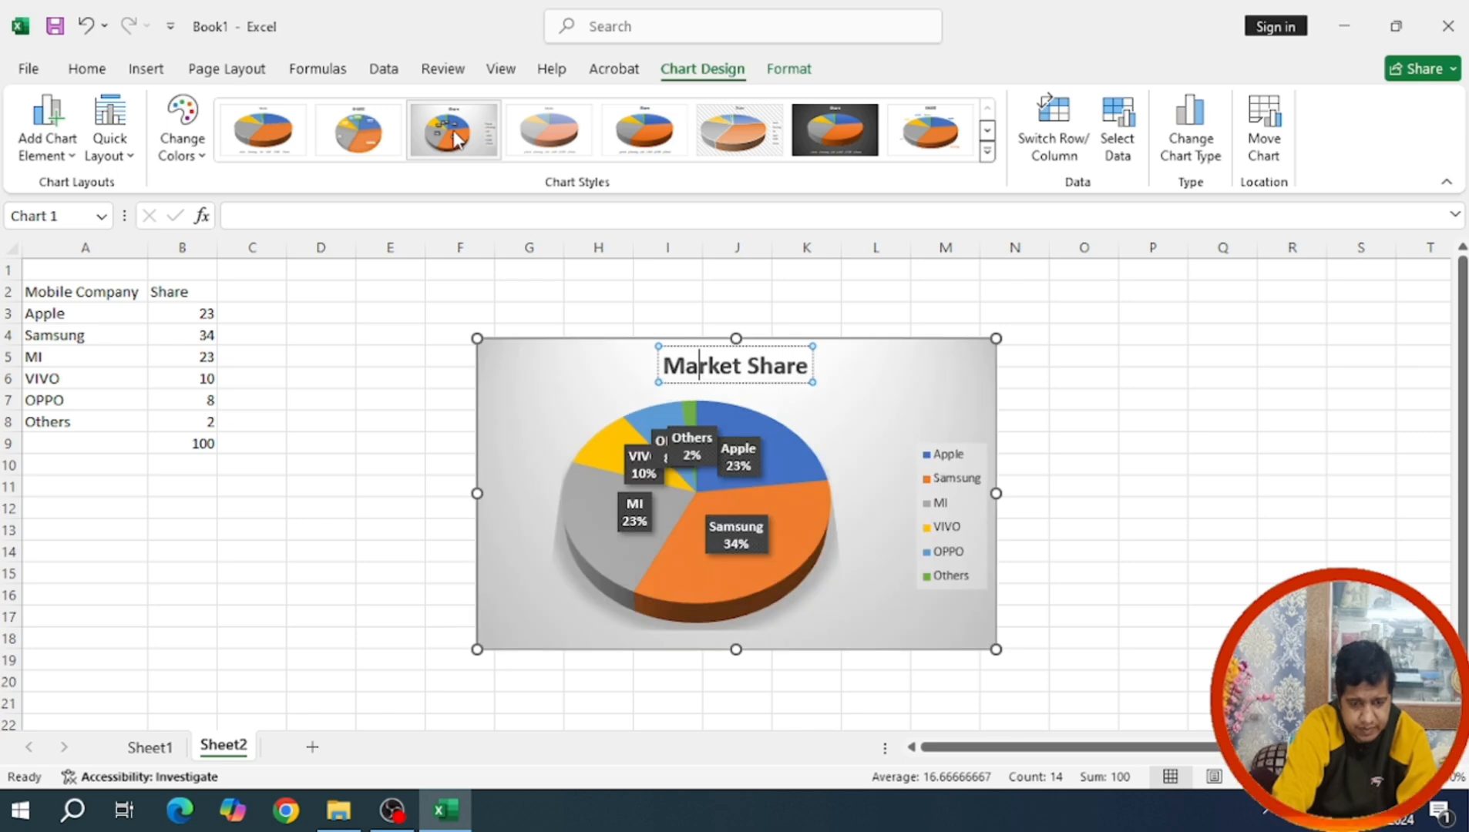
{"action": "left_click", "coordinate": [549, 135]}
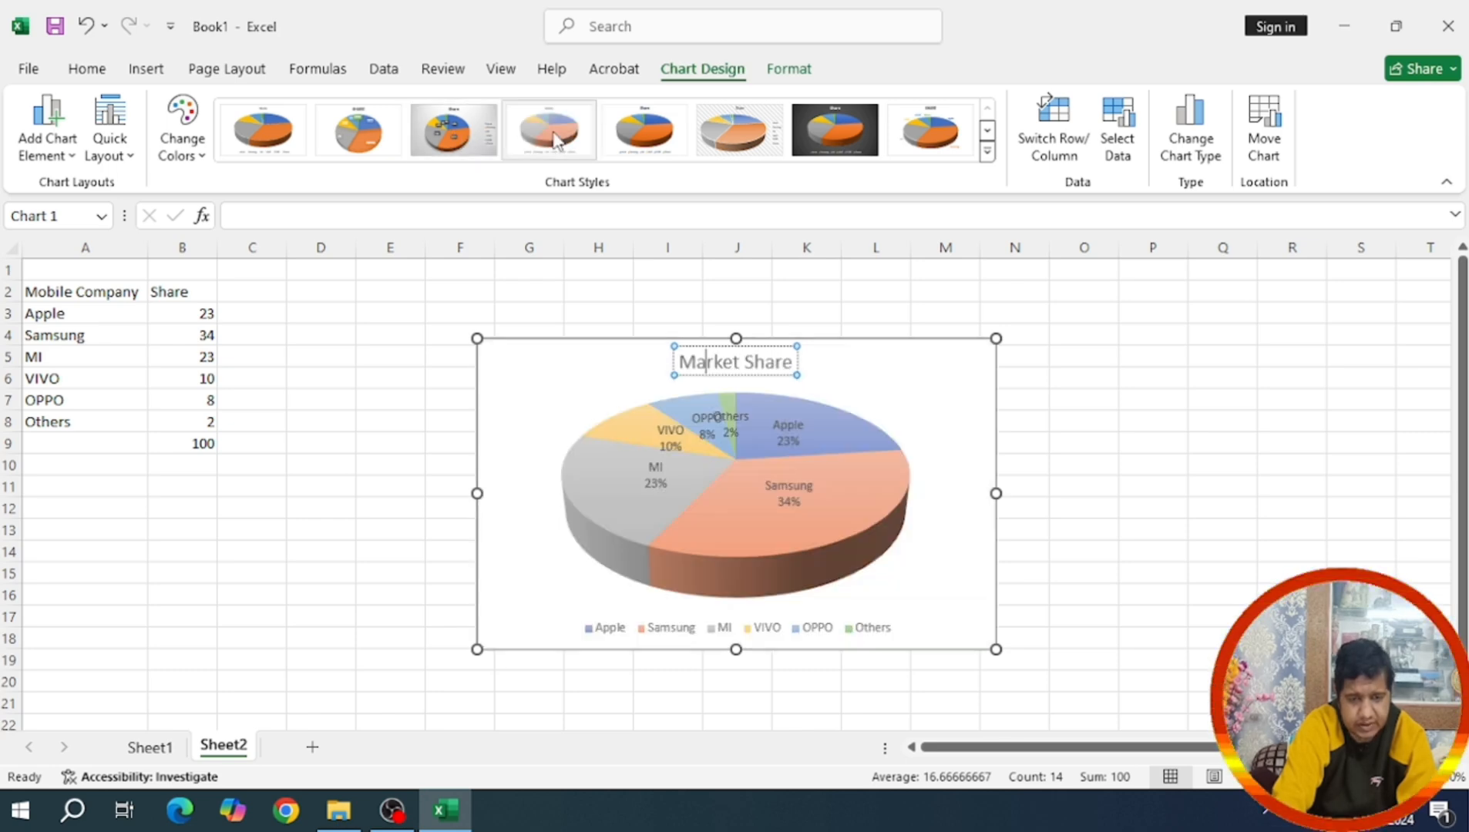
{"action": "left_click", "coordinate": [736, 135]}
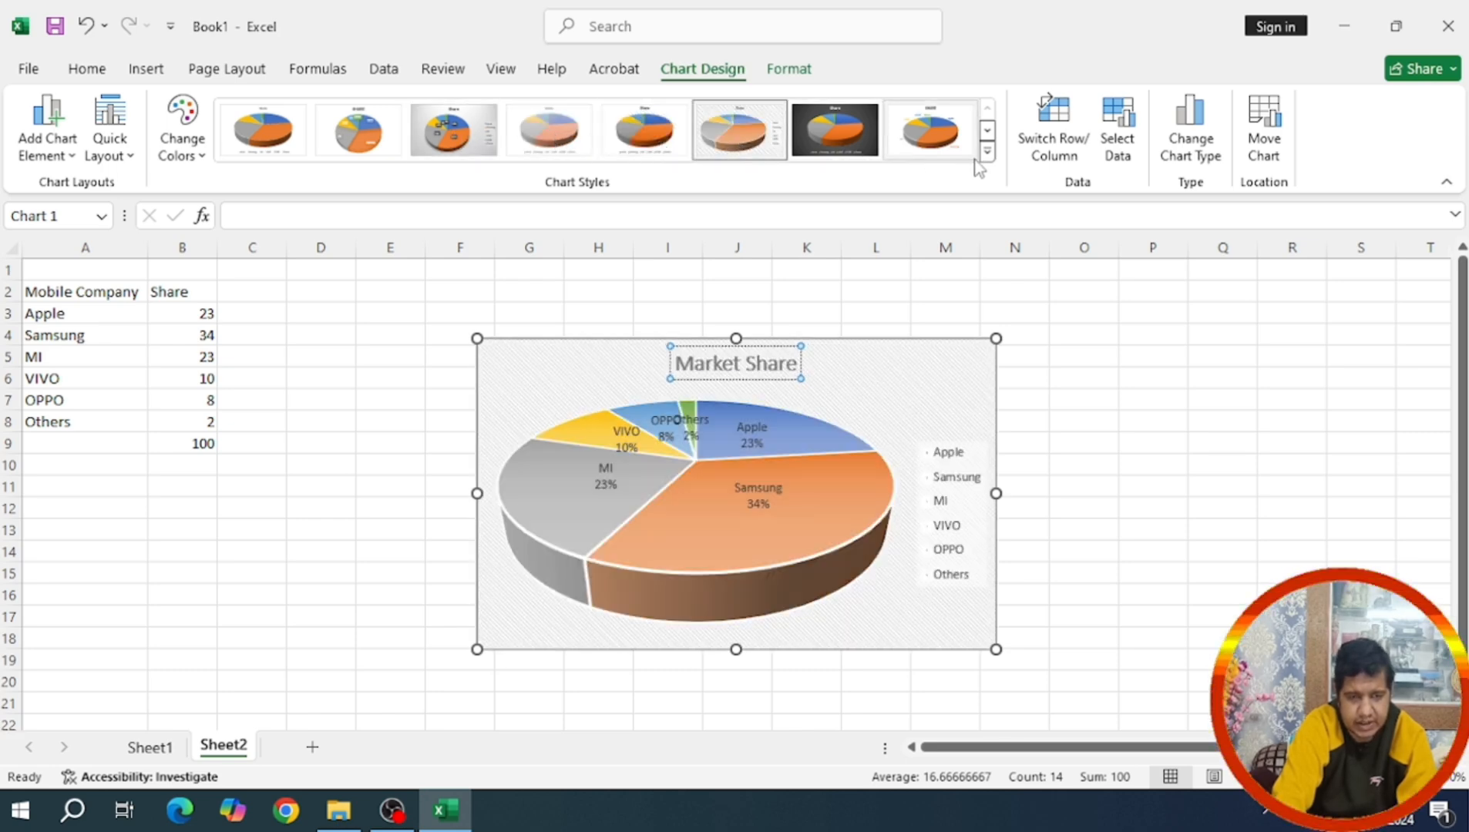
{"action": "left_click", "coordinate": [989, 154]}
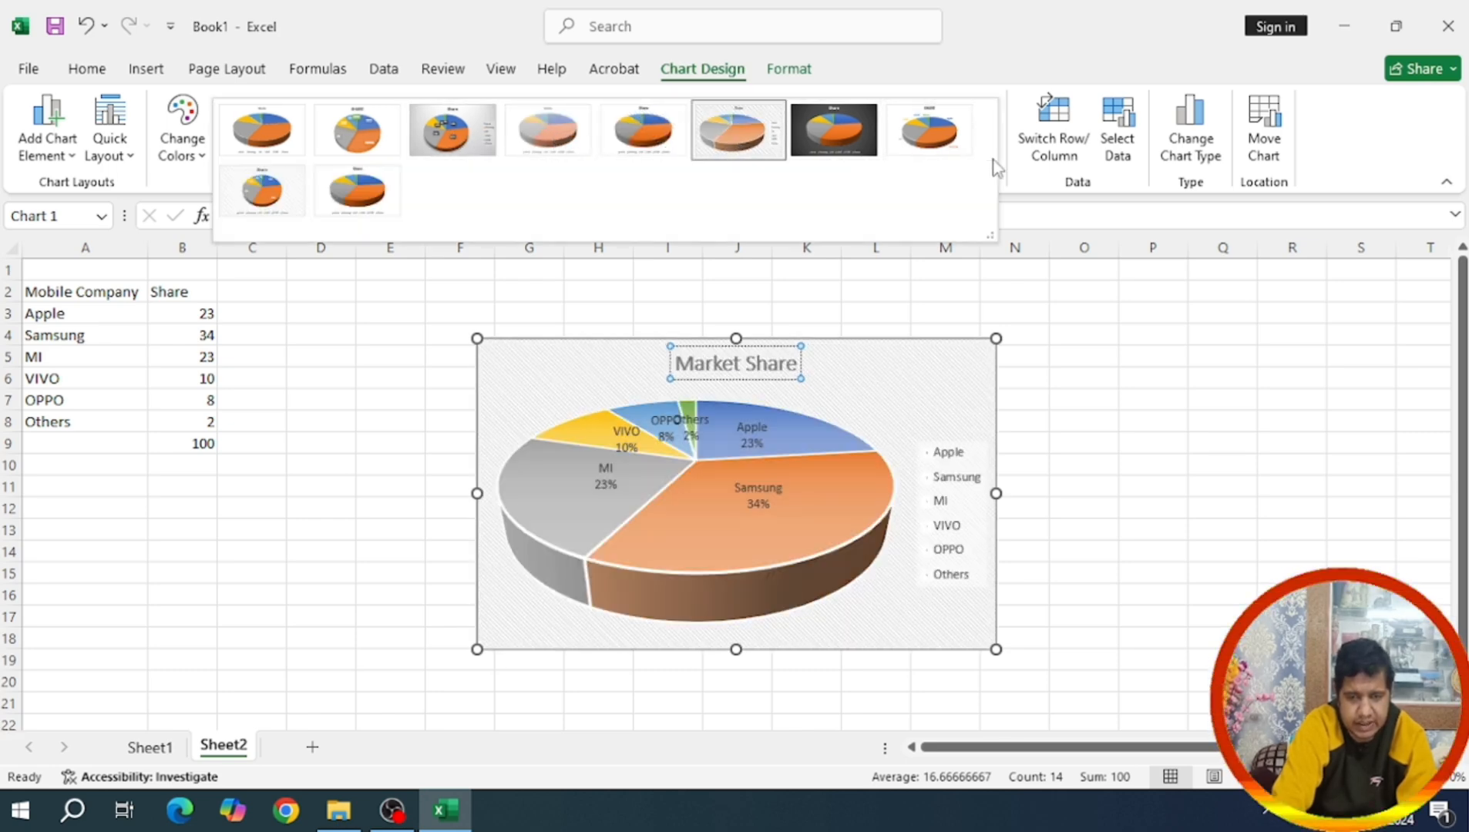
{"action": "left_click", "coordinate": [383, 206]}
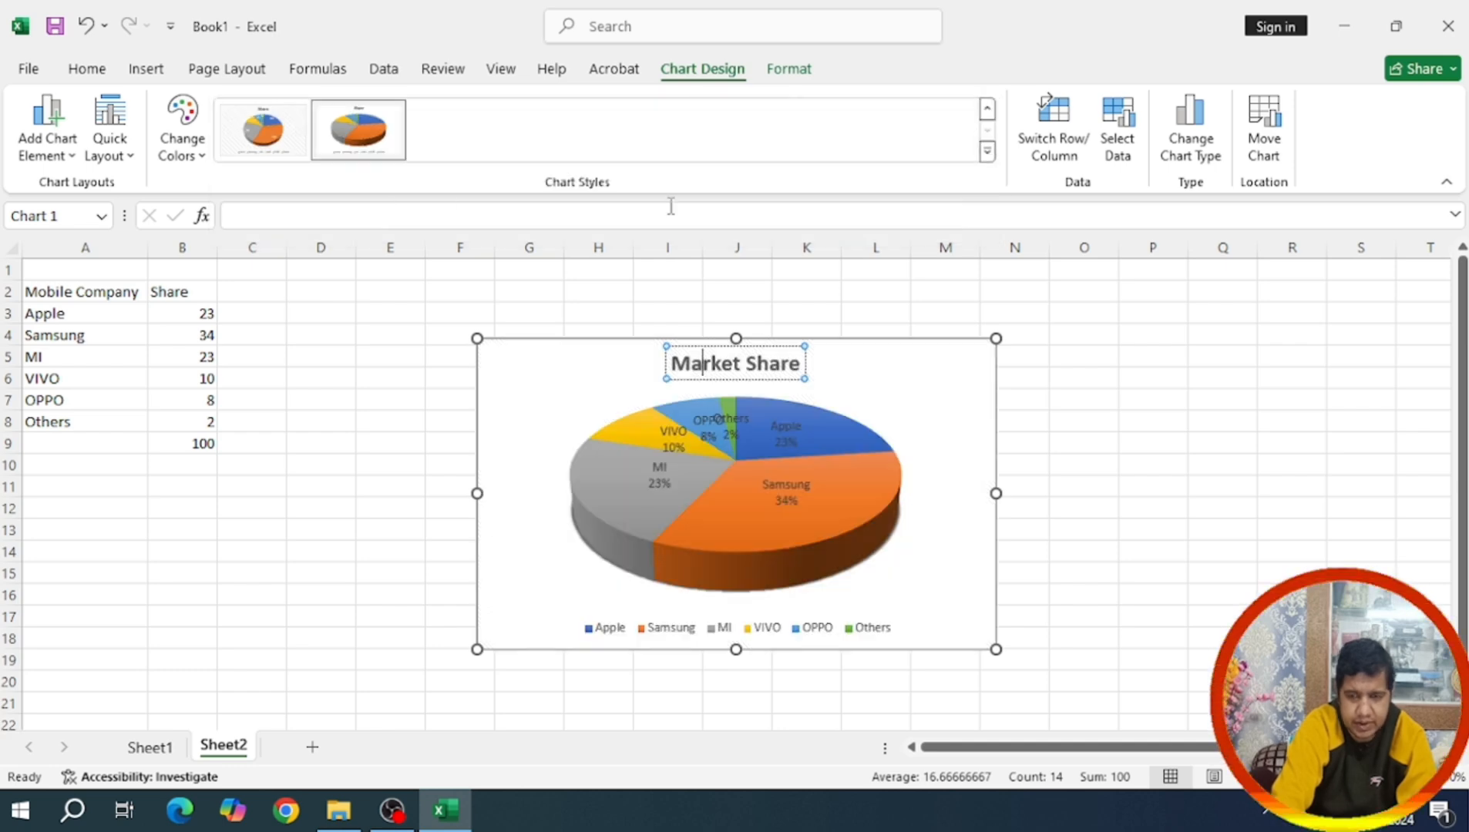
Change the Market Share chart to a Pie of Pie and apply the style with white slices on a blue background
{"action": "left_click", "coordinate": [1191, 135]}
{"action": "mouse_move", "coordinate": [667, 276]}
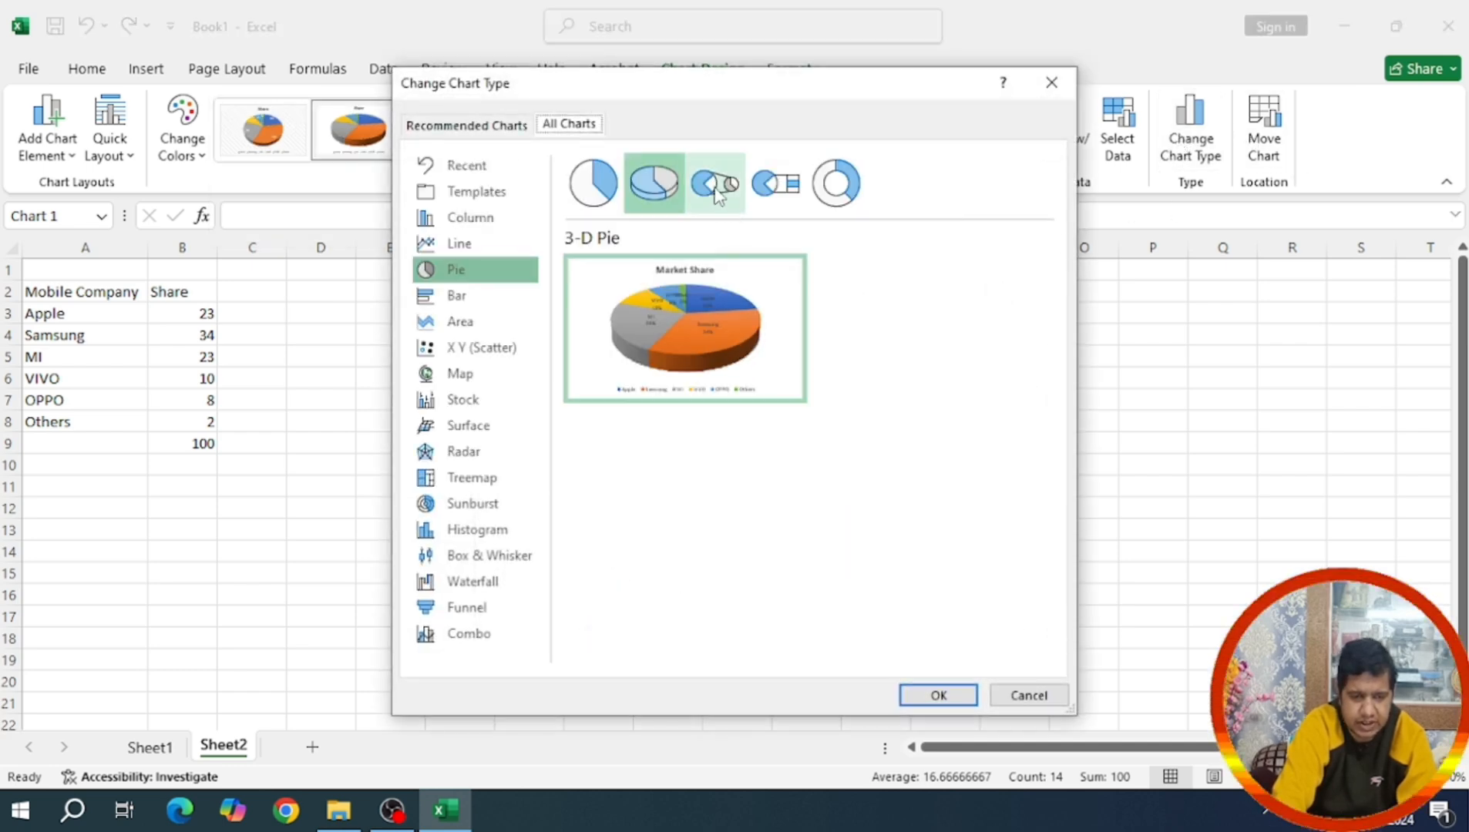
{"action": "left_click", "coordinate": [714, 183]}
{"action": "left_click", "coordinate": [655, 183]}
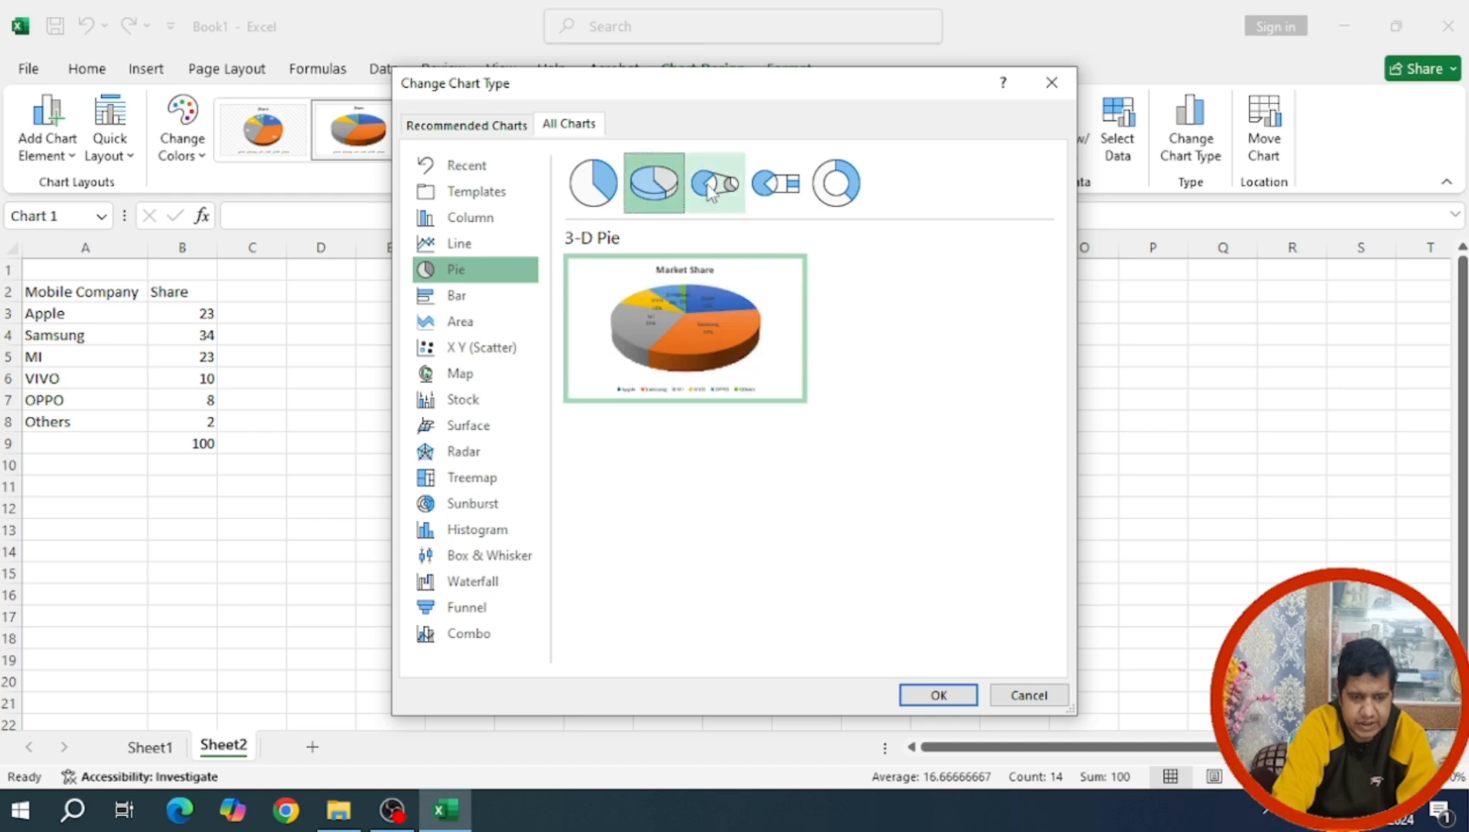
{"action": "left_click", "coordinate": [715, 183]}
{"action": "left_click", "coordinate": [938, 695]}
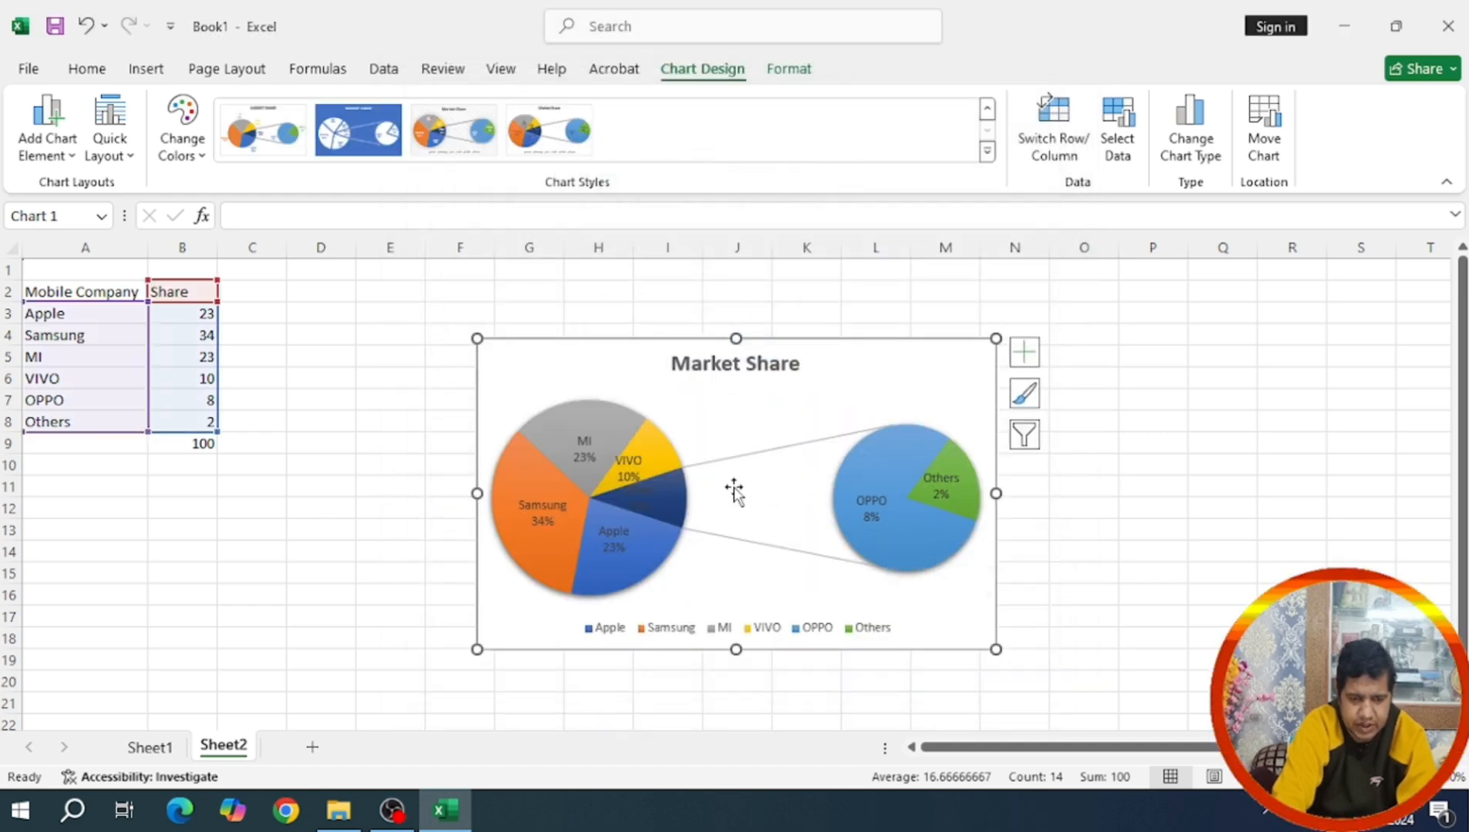
{"action": "mouse_move", "coordinate": [670, 503]}
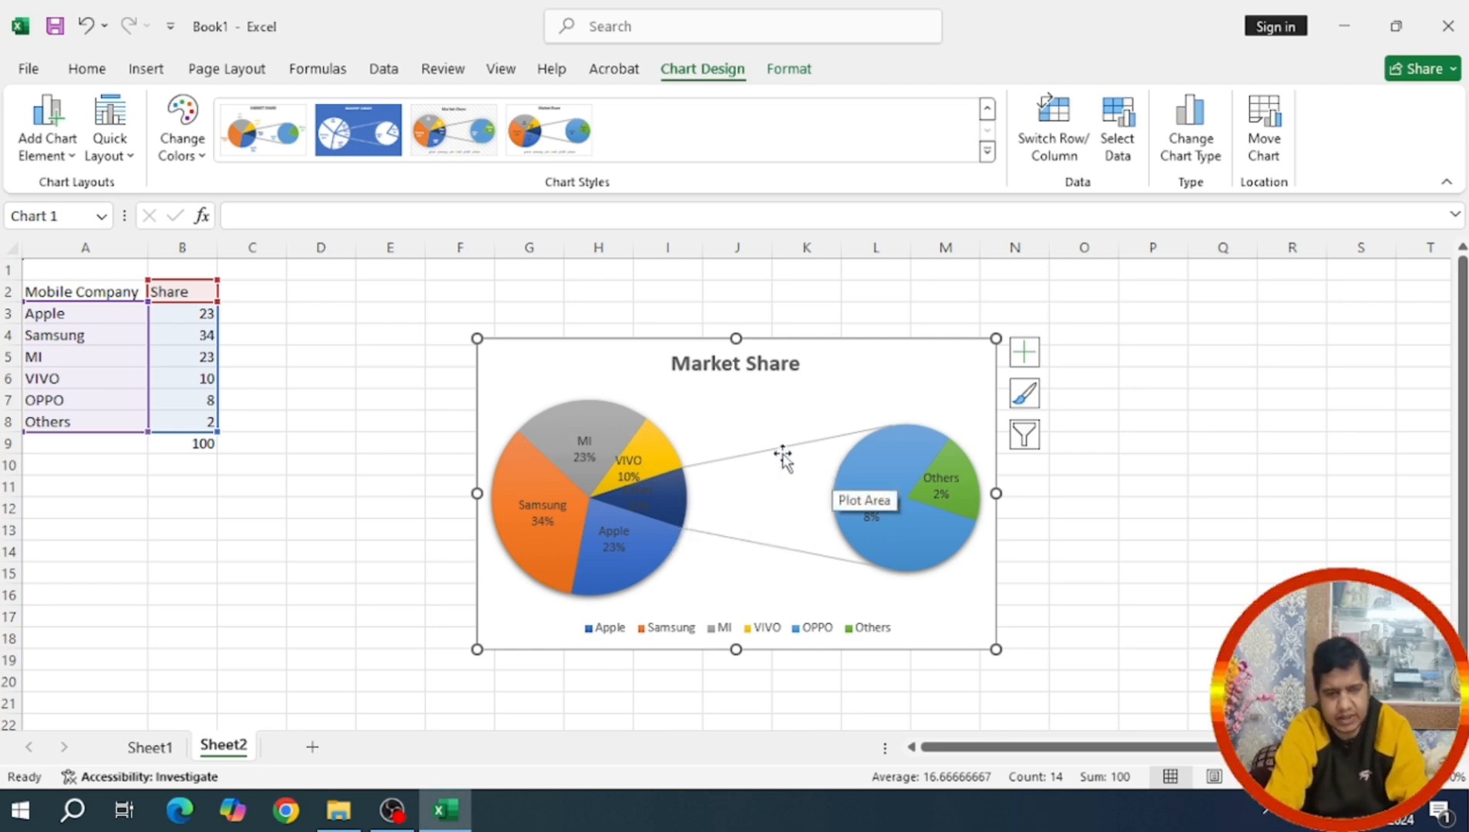
{"action": "left_click", "coordinate": [363, 128]}
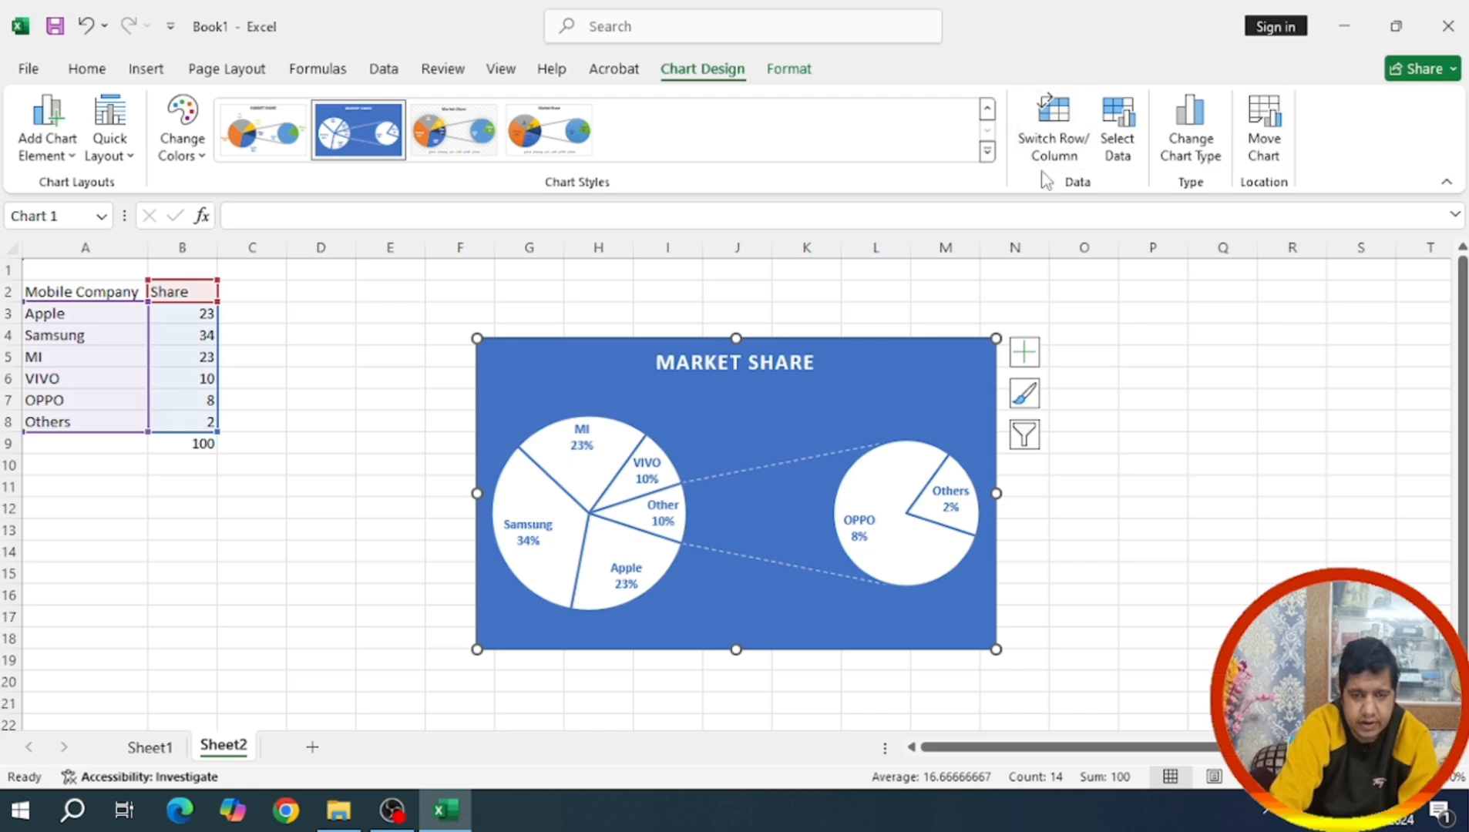
Change the Market Share chart to a standard Pie and apply the light style with coloured slices, percentage labels and a legend below
{"action": "left_click", "coordinate": [1193, 159]}
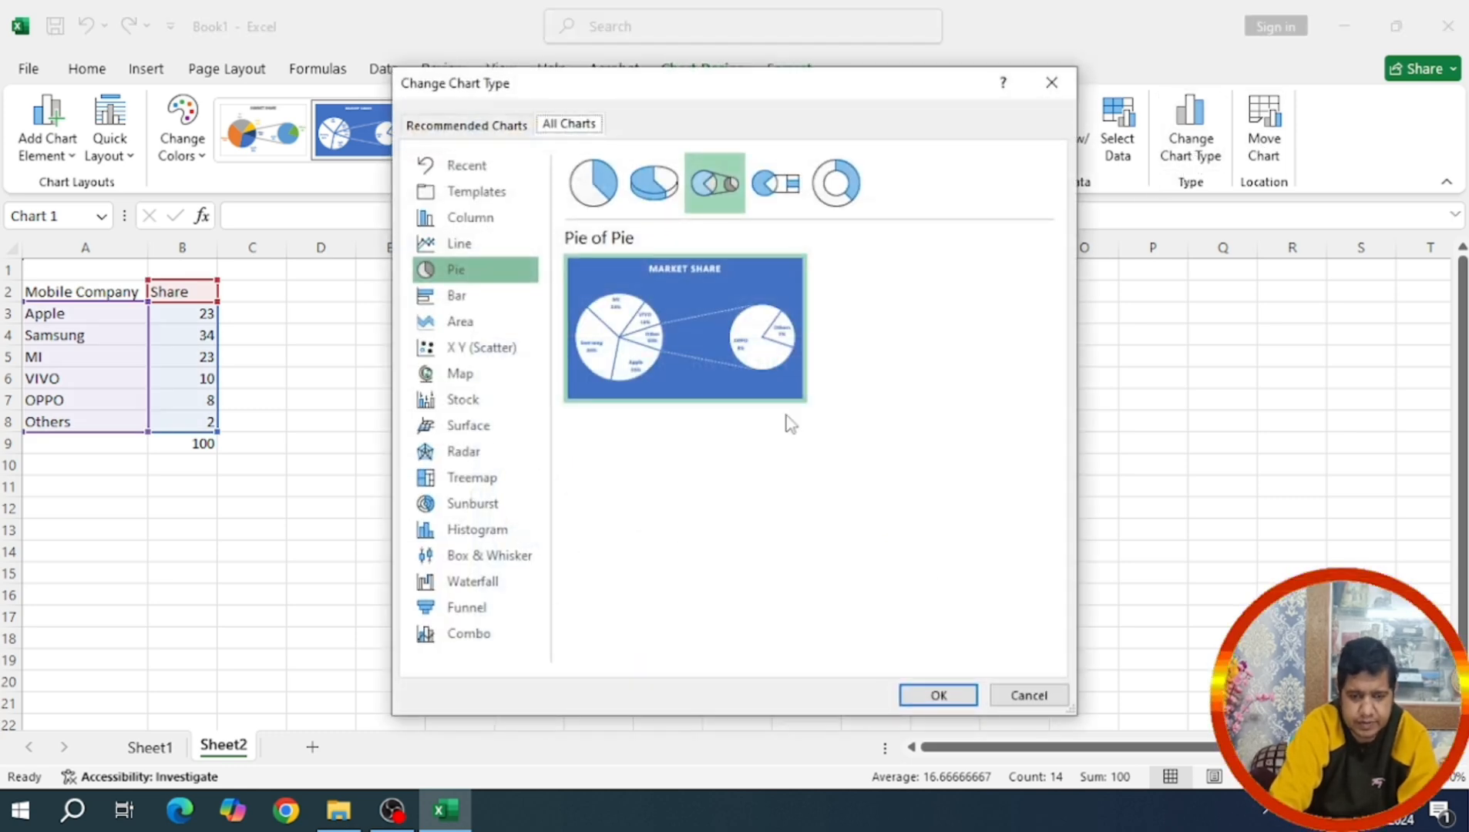
{"action": "left_click", "coordinate": [593, 183]}
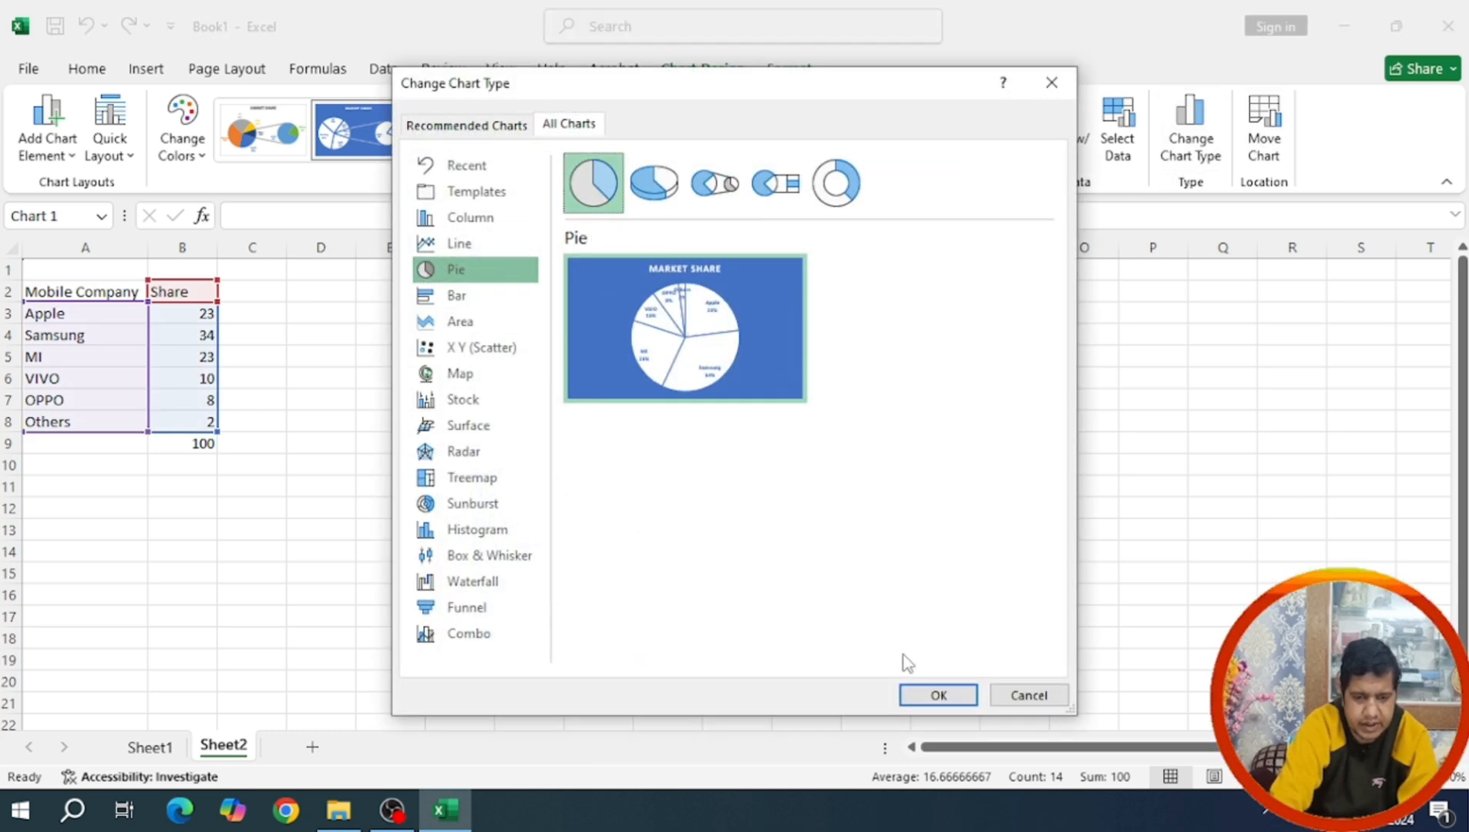
{"action": "left_click", "coordinate": [938, 695]}
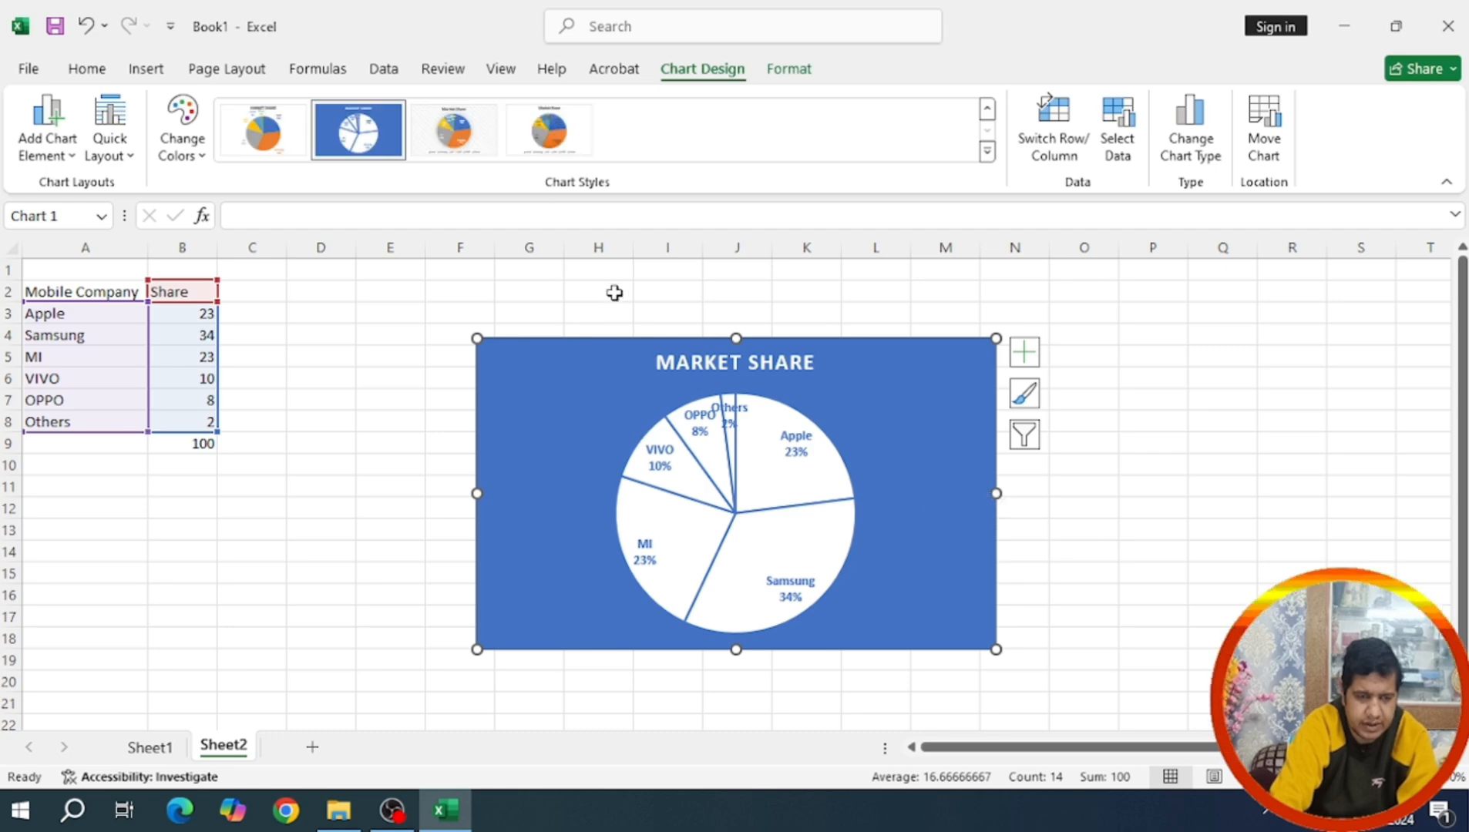
{"action": "left_click", "coordinate": [987, 152]}
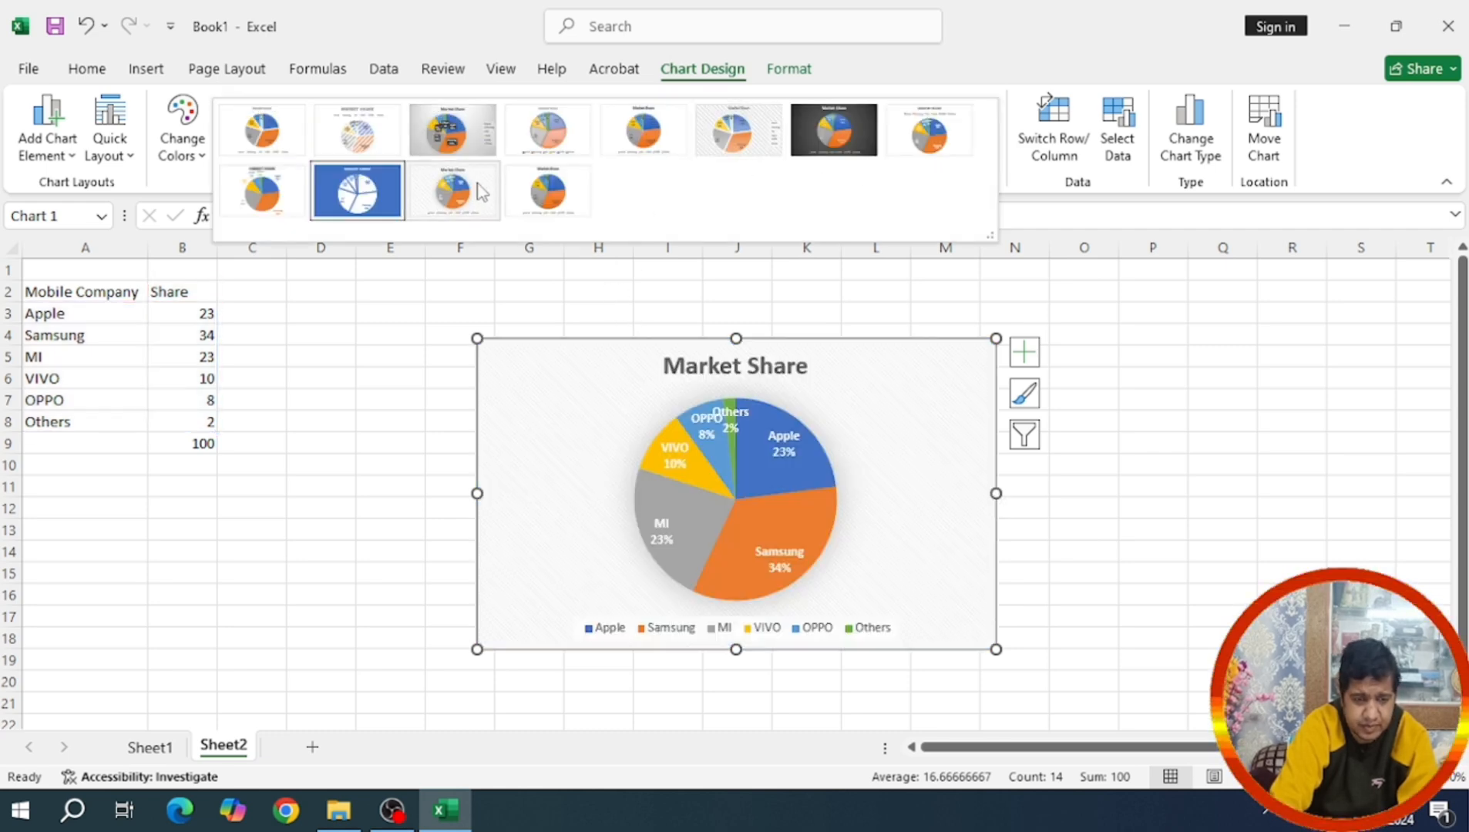
{"action": "left_click", "coordinate": [477, 188]}
{"action": "left_click", "coordinate": [1173, 446]}
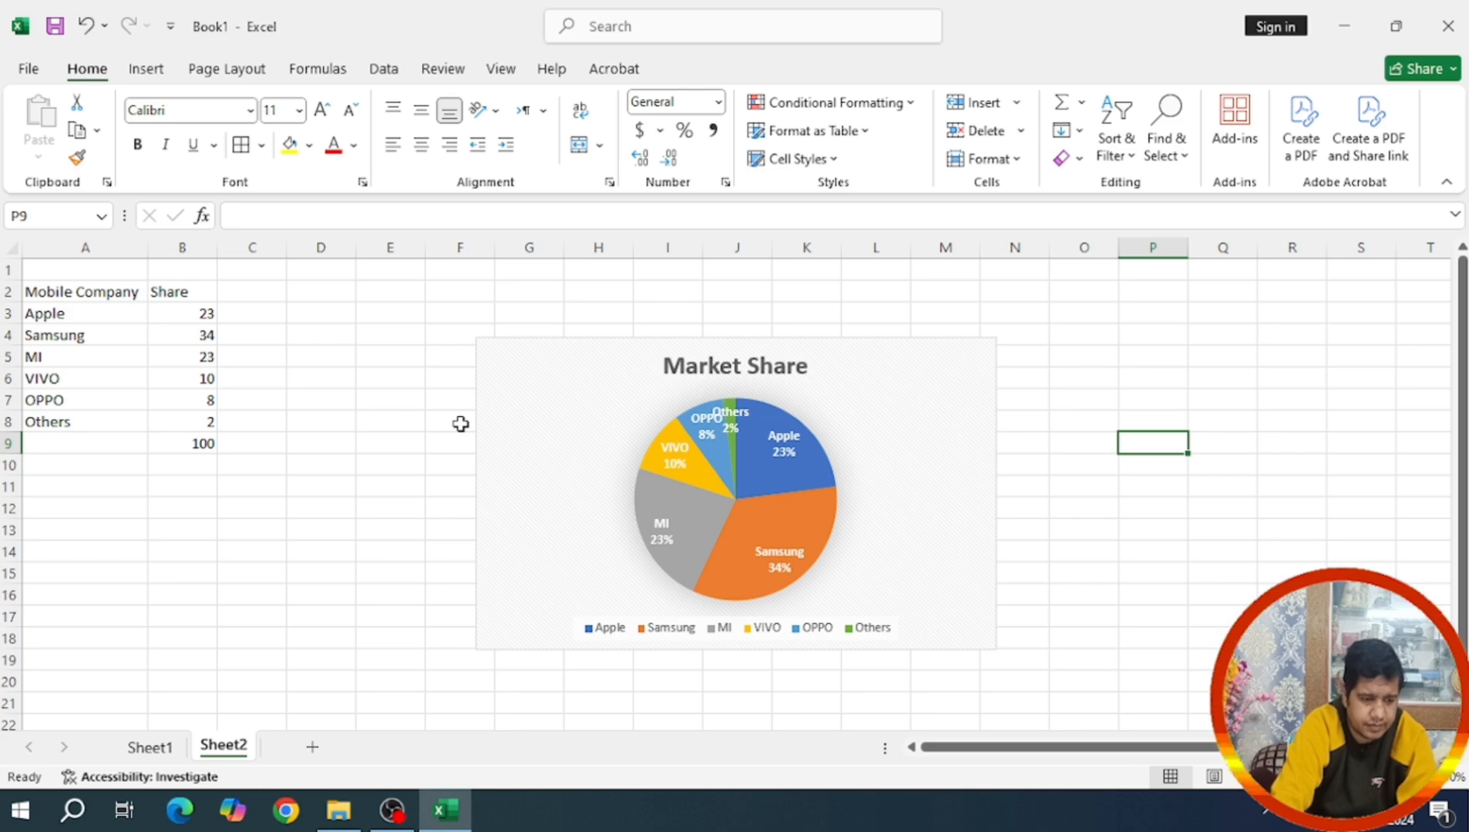
{"action": "left_click", "coordinate": [143, 68]}
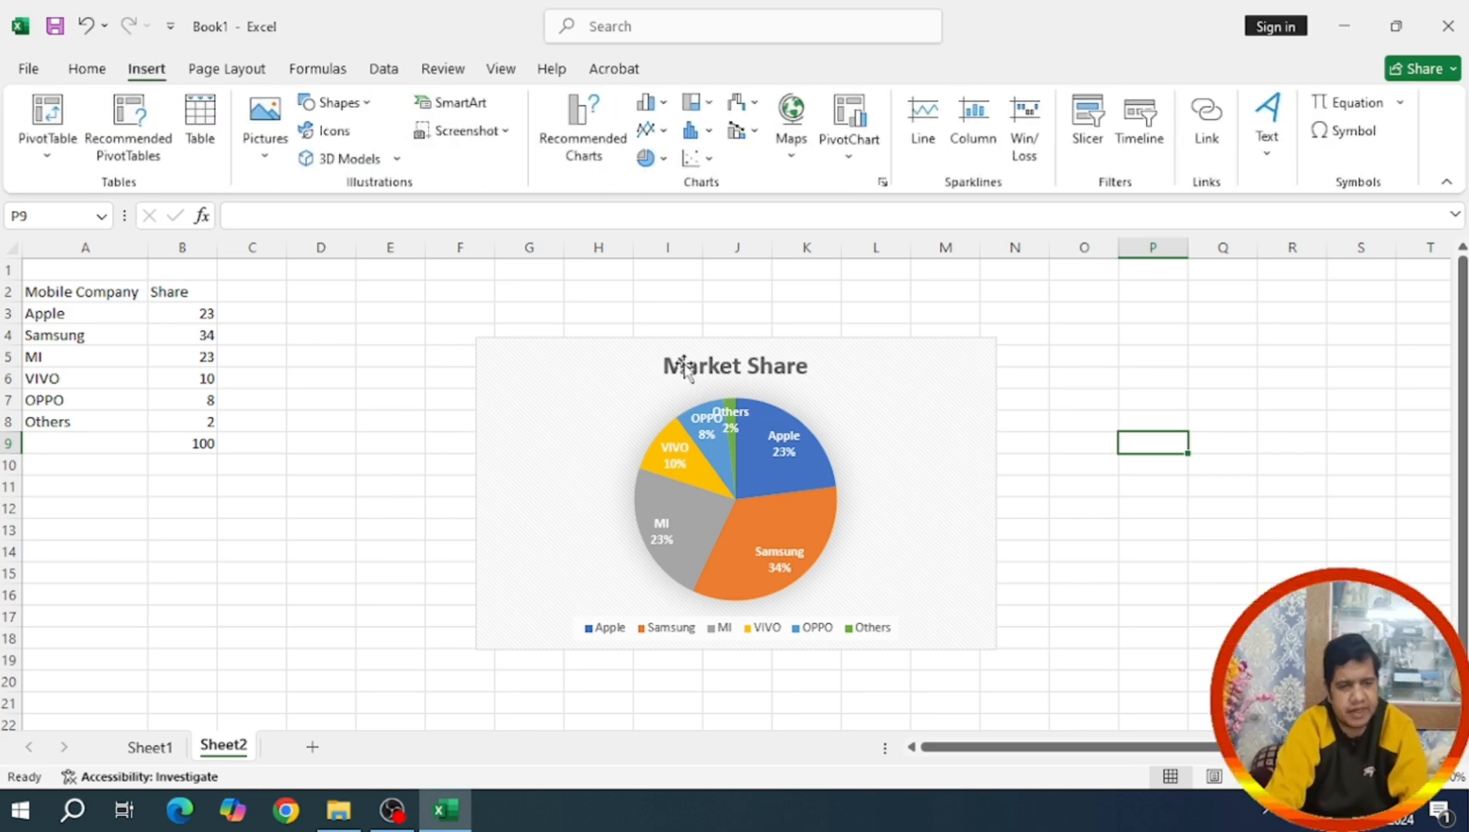
{"action": "left_click", "coordinate": [711, 159]}
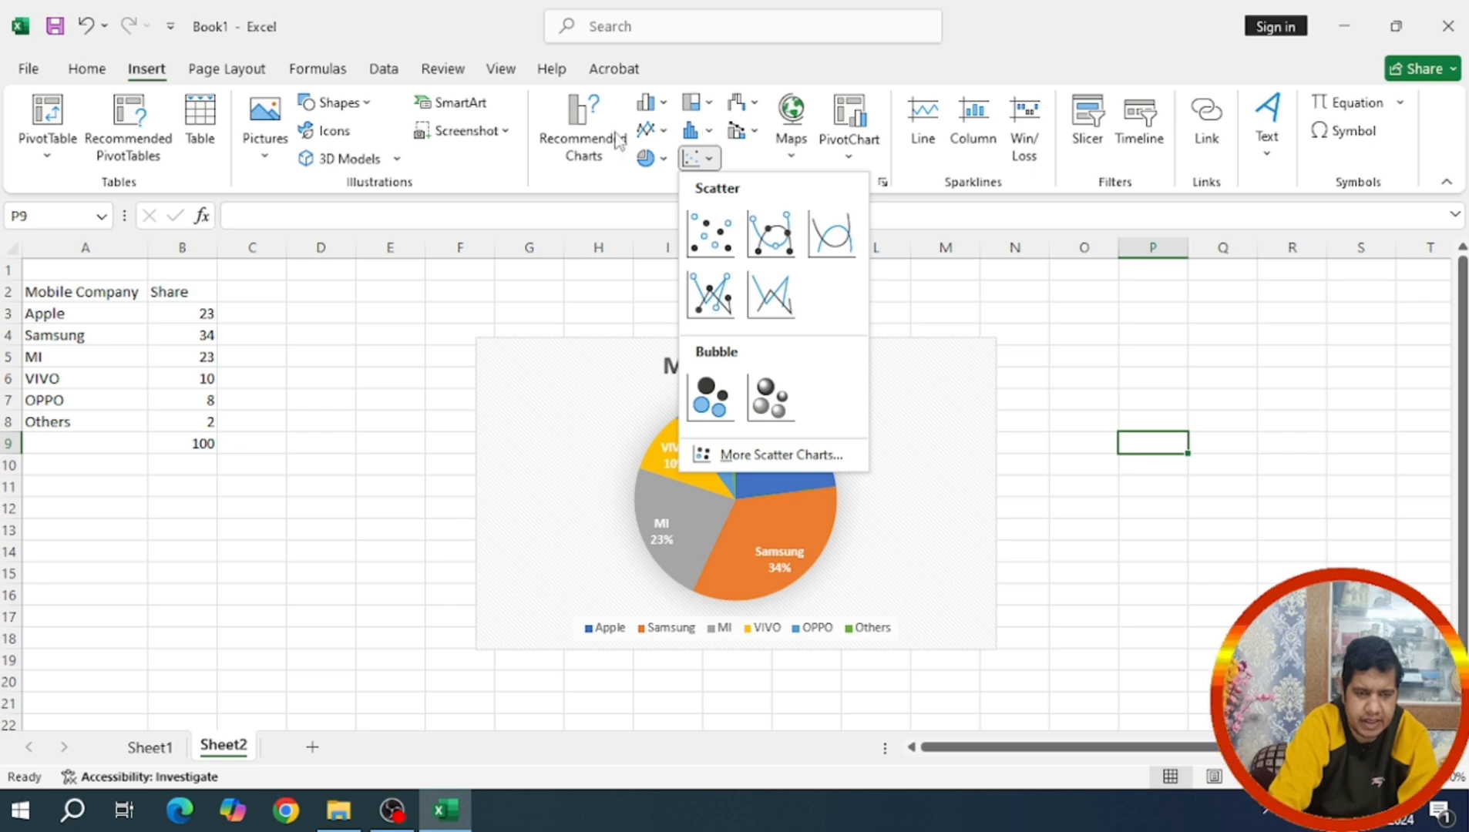
{"action": "mouse_move", "coordinate": [672, 111]}
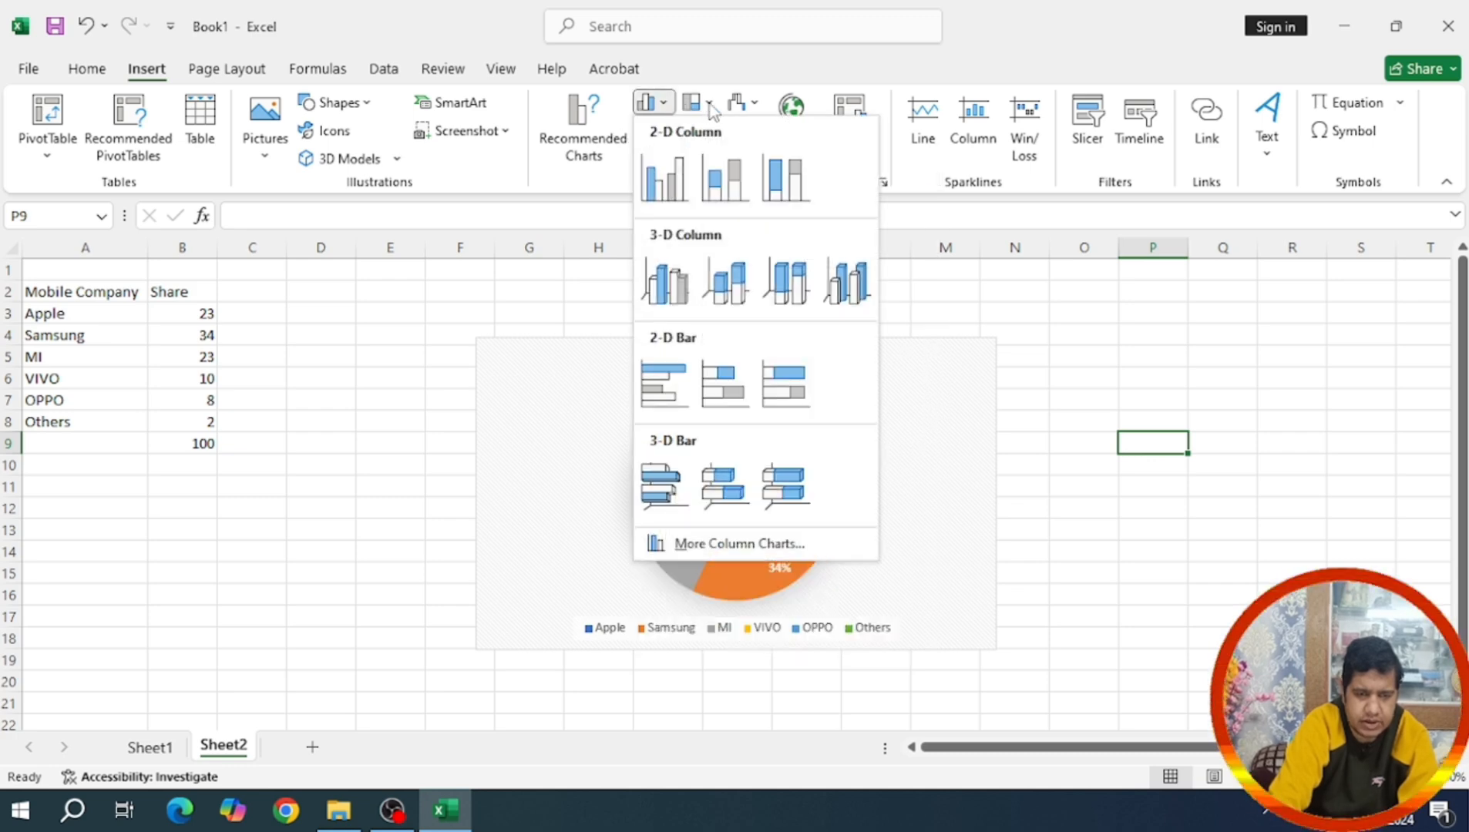
{"action": "left_click", "coordinate": [755, 105]}
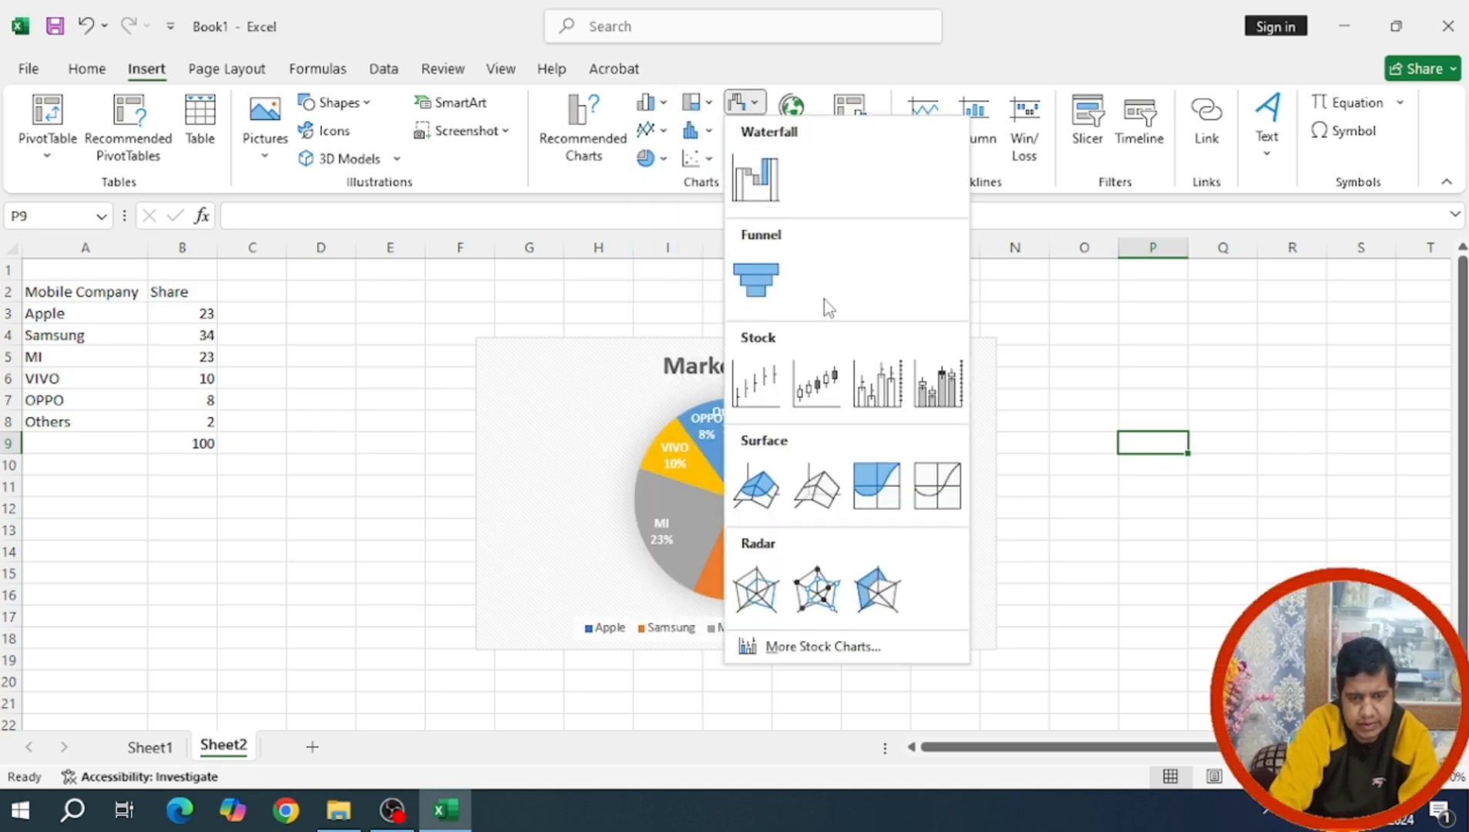
{"action": "left_click", "coordinate": [709, 171]}
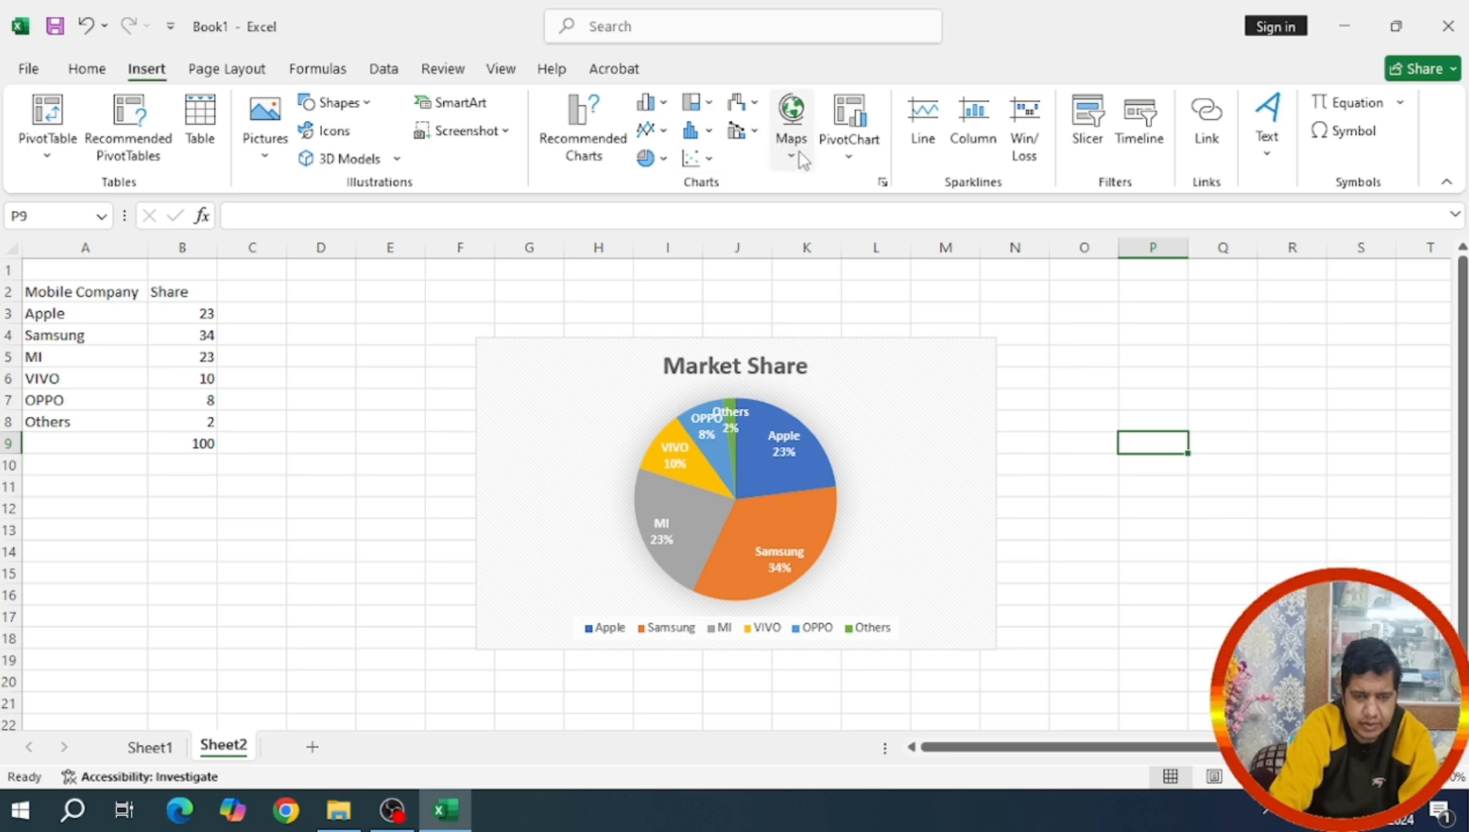
Enlarge the Market Share pie chart so it spans roughly columns F to P and extends below row 22
{"action": "left_click", "coordinate": [512, 400]}
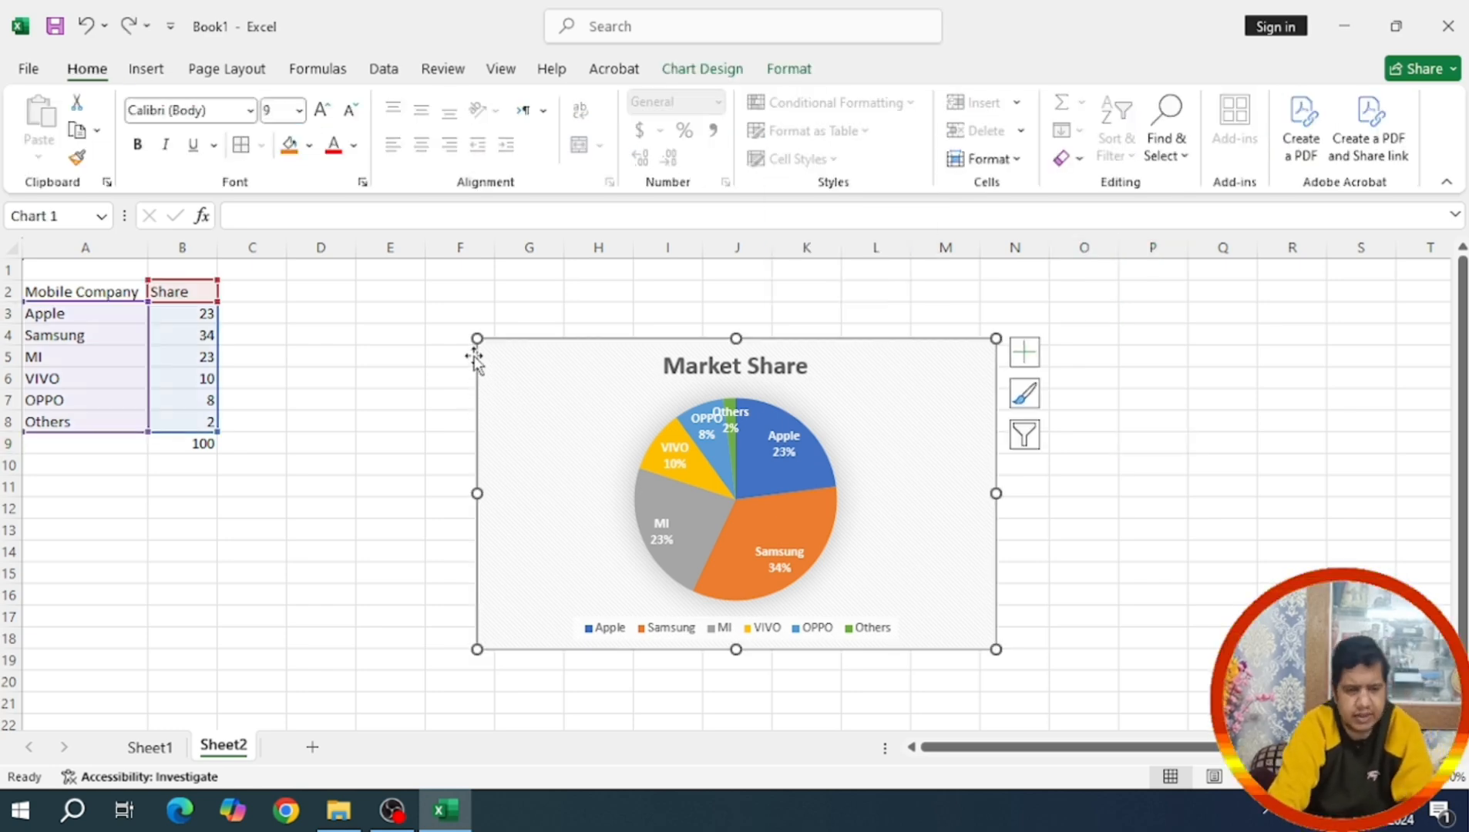
{"action": "left_click_drag", "start_coordinate": [477, 343], "coordinate": [423, 297]}
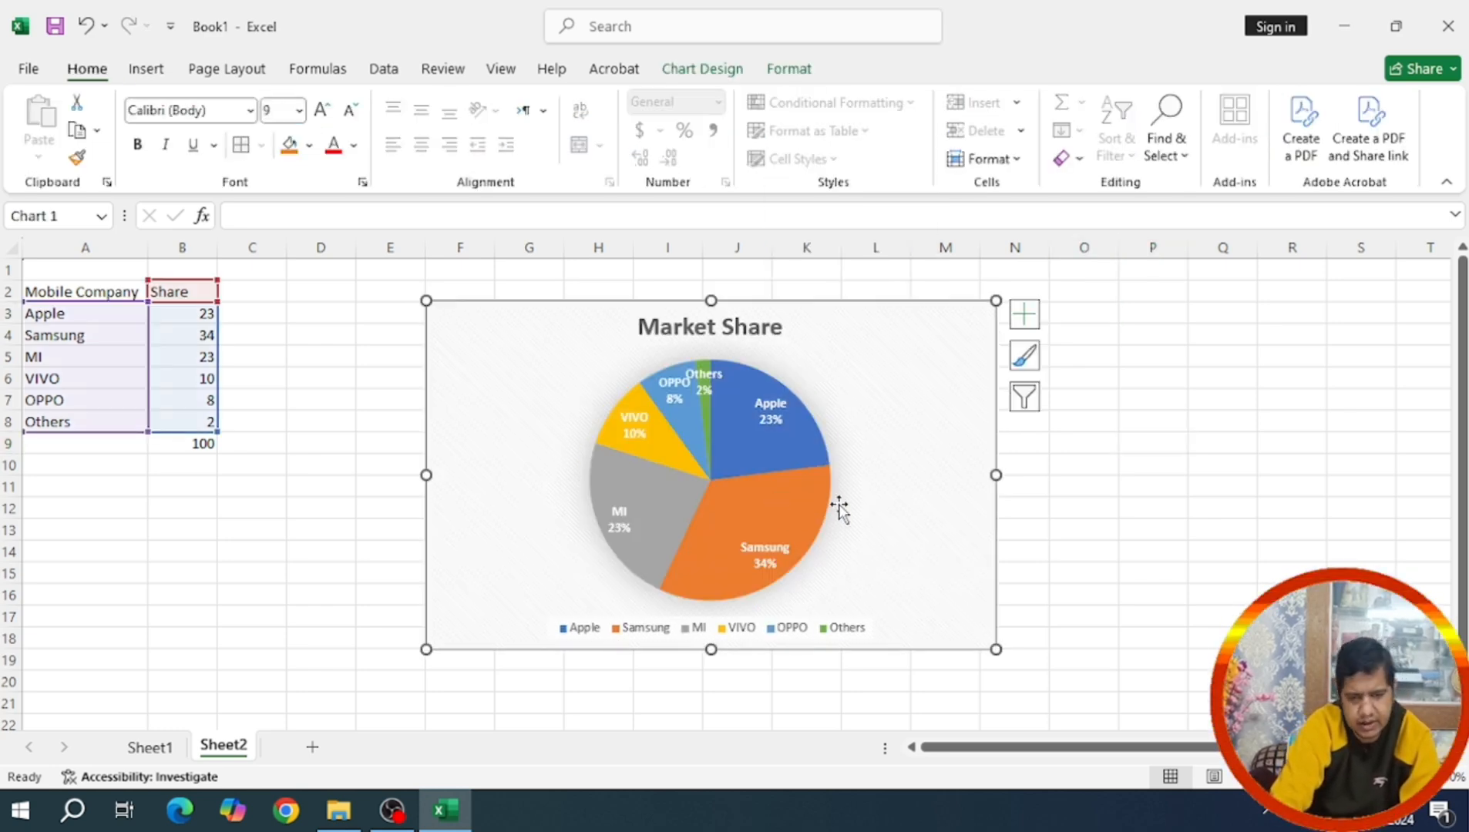
{"action": "left_click_drag", "start_coordinate": [996, 475], "coordinate": [1126, 475]}
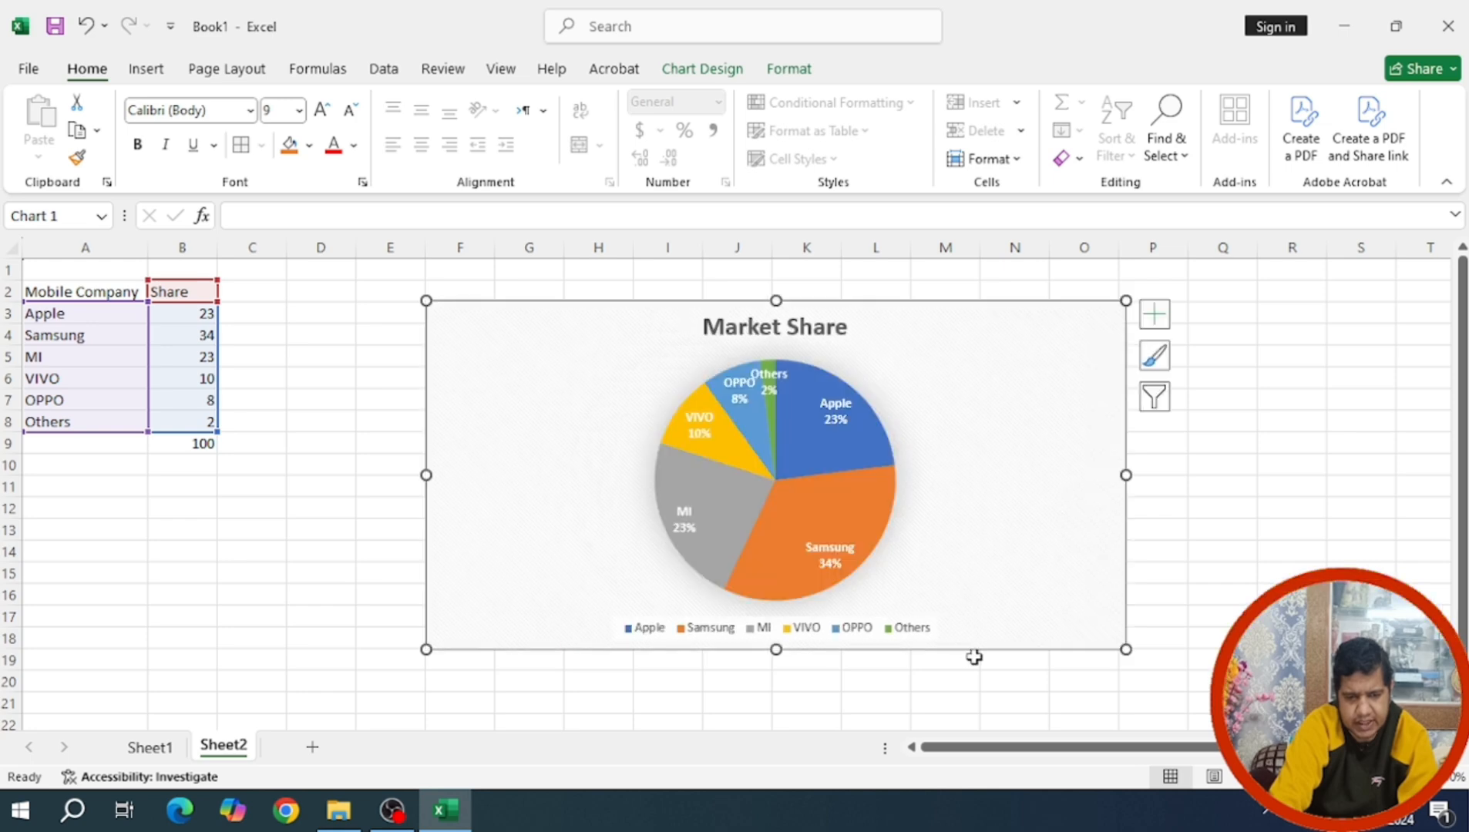
{"action": "left_click_drag", "start_coordinate": [1143, 679], "coordinate": [1189, 715]}
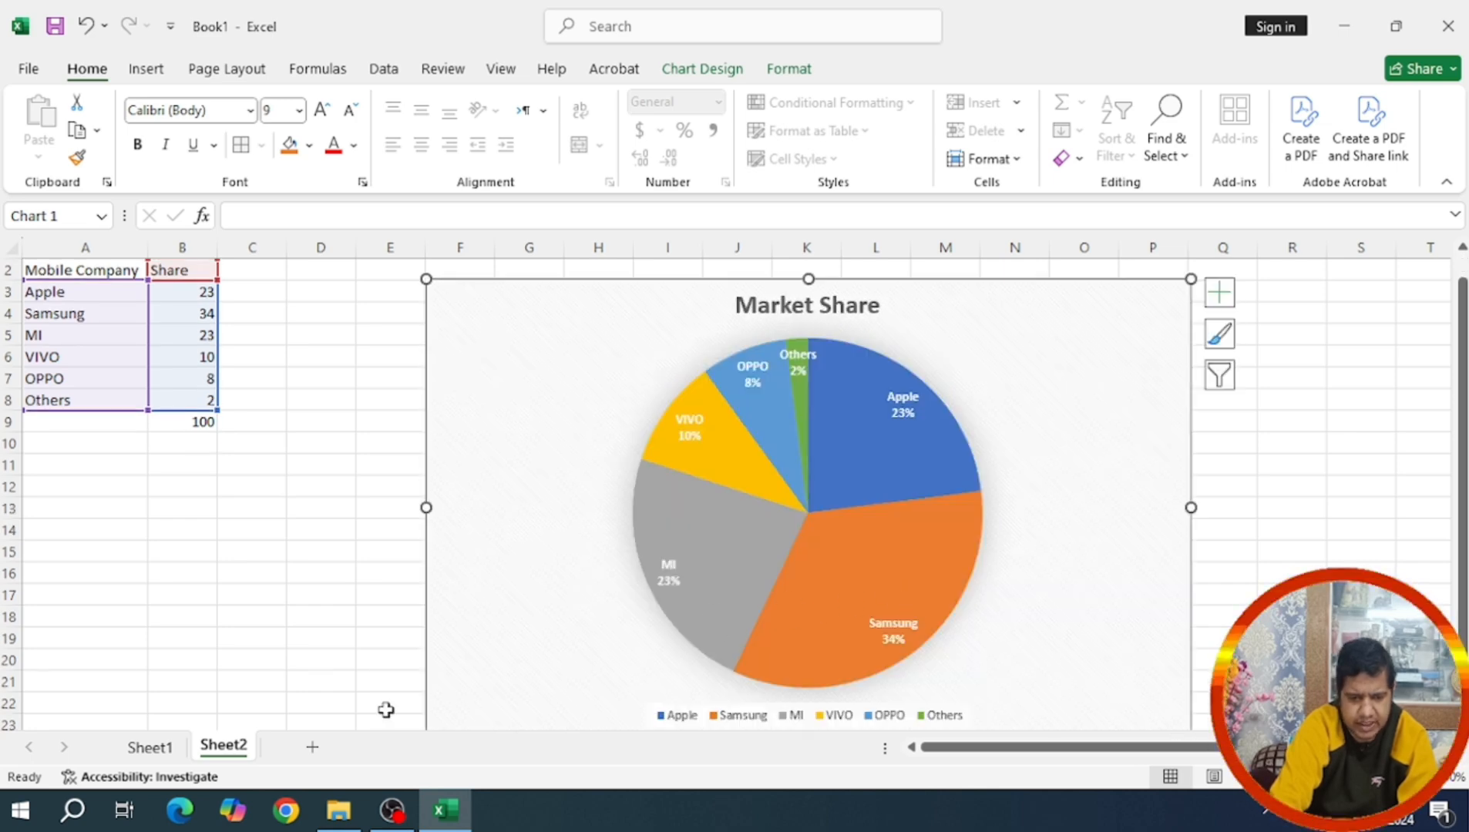
{"action": "scroll", "coordinate": [652, 508], "scroll_direction": "down", "scroll_amount": 2}
{"action": "scroll", "coordinate": [609, 534], "scroll_direction": "up", "scroll_amount": 2}
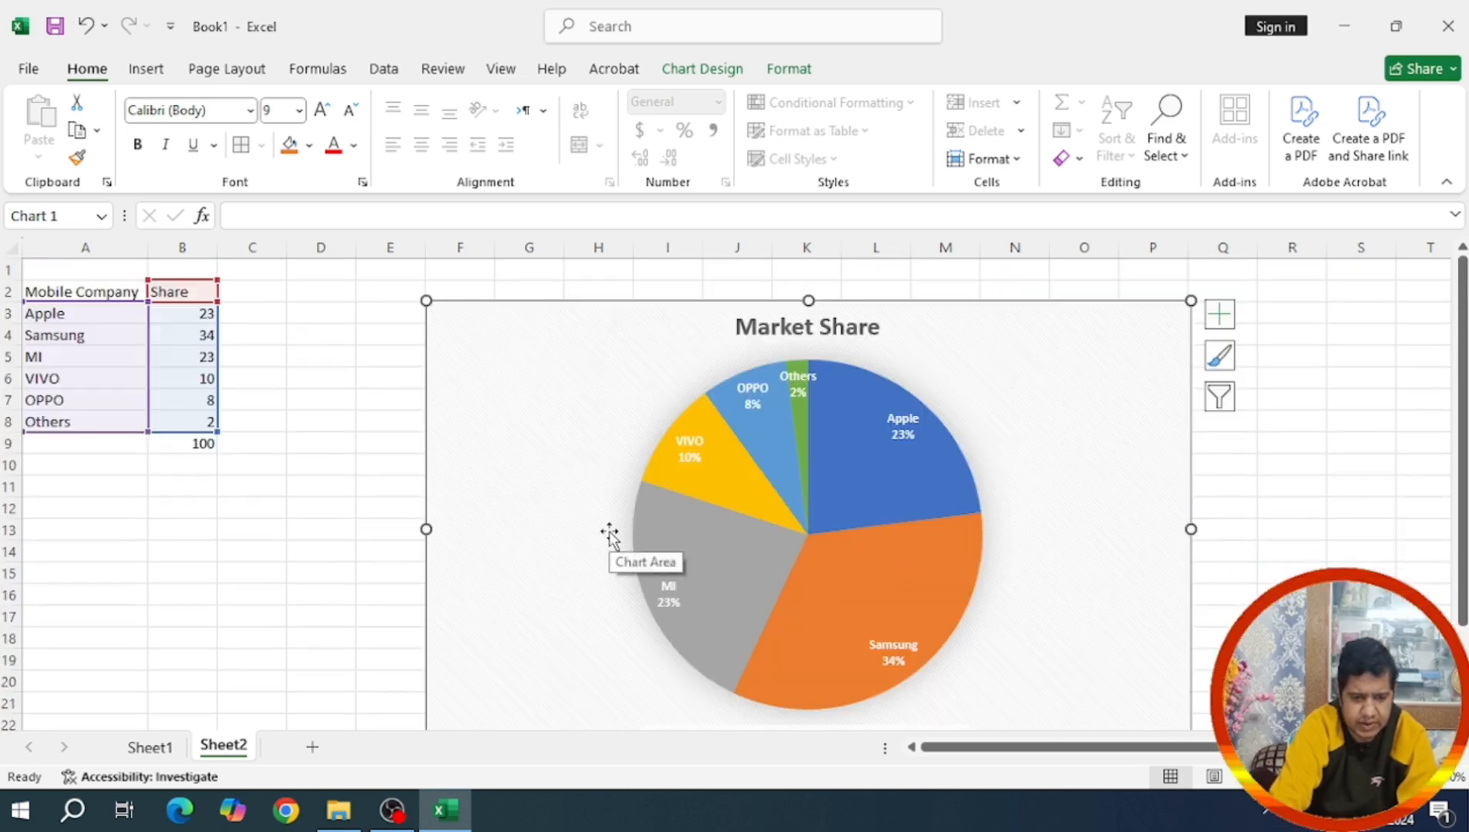
{"action": "left_click", "coordinate": [309, 329]}
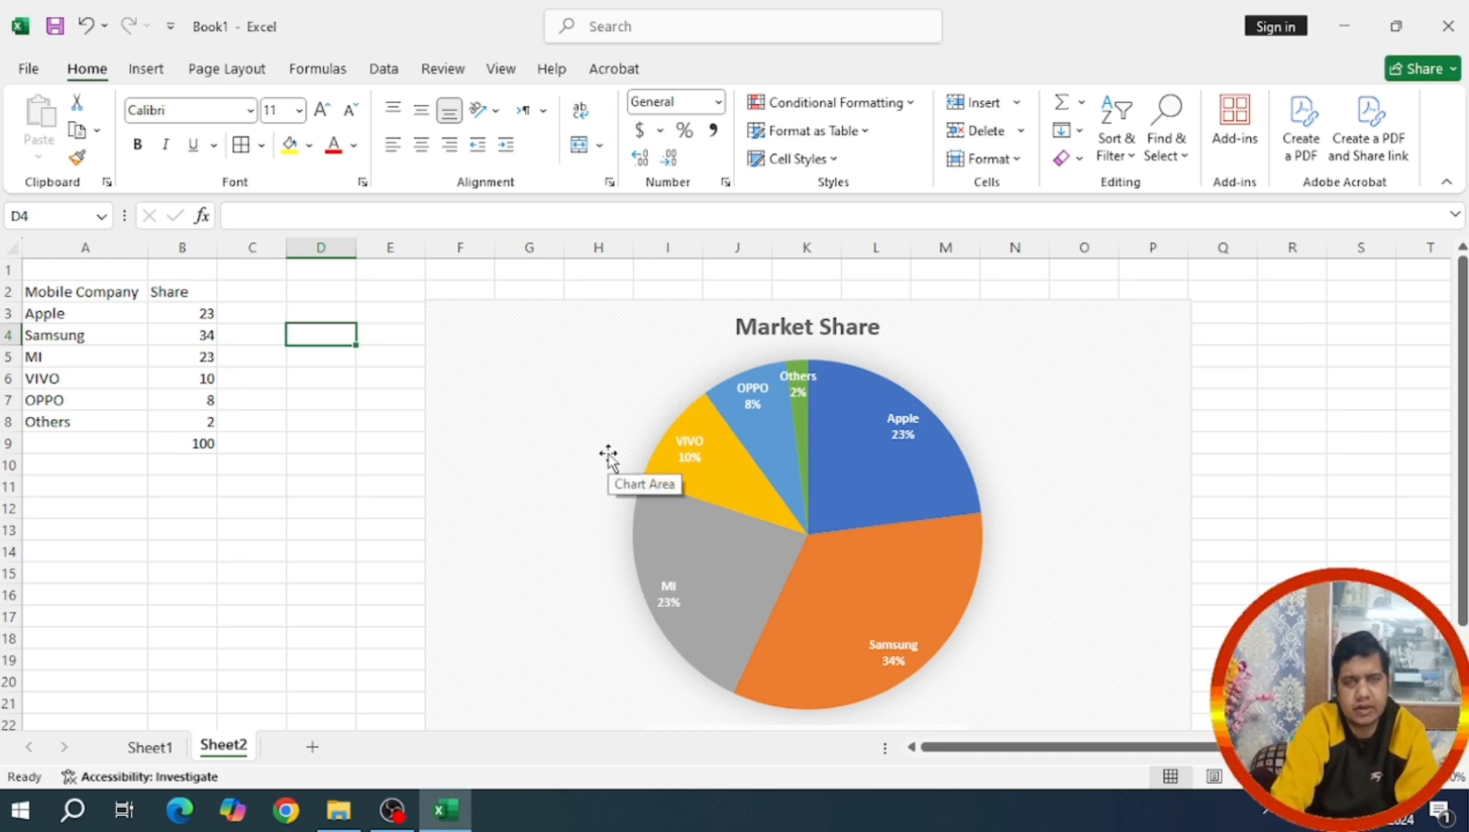
Move the Market Share pie chart closer to the data table and shrink it to span about rows 5 to 20
{"action": "left_click", "coordinate": [819, 465]}
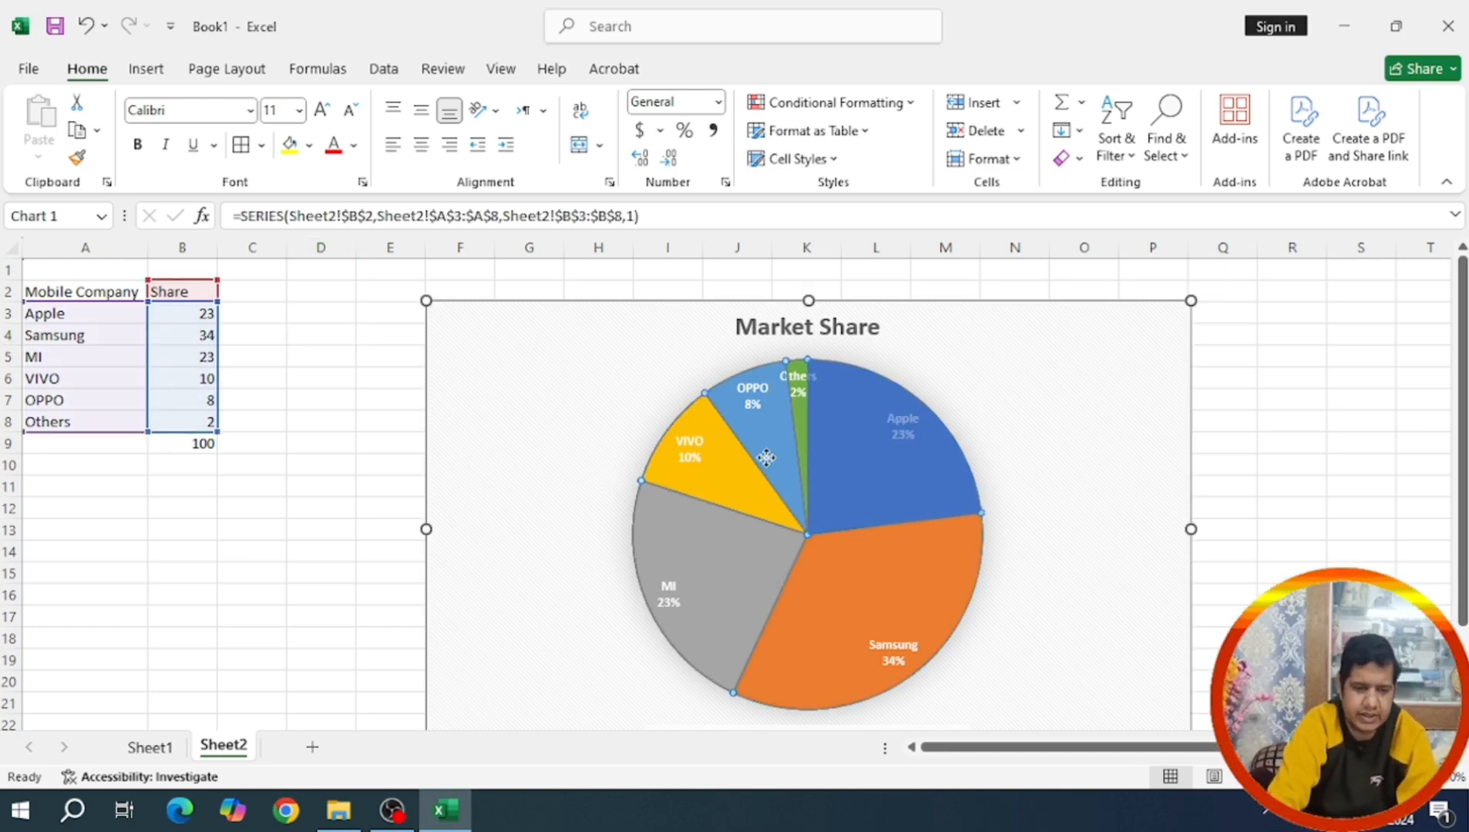
{"action": "left_click_drag", "start_coordinate": [571, 428], "coordinate": [693, 441]}
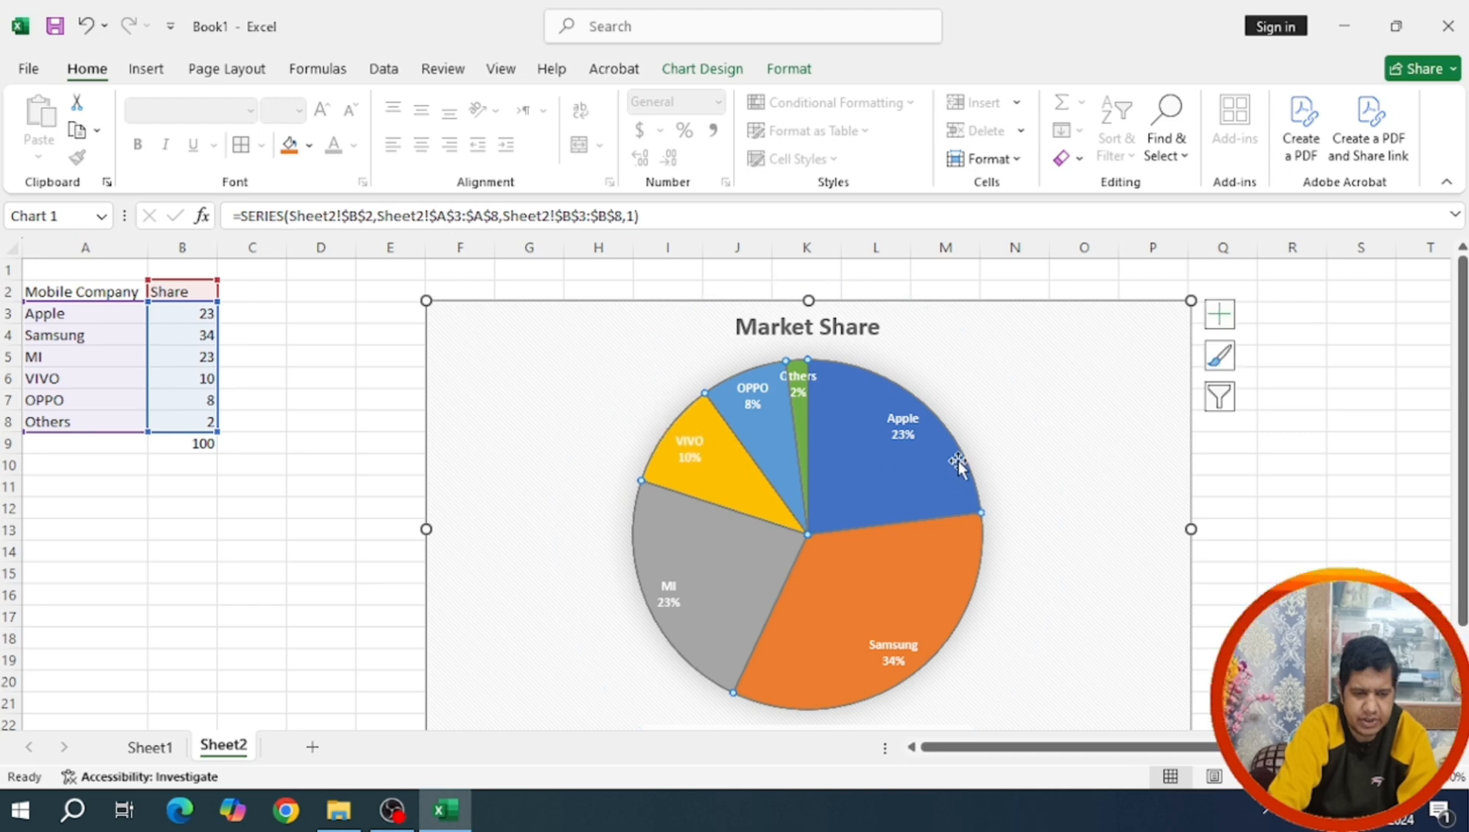
{"action": "left_click_drag", "start_coordinate": [1060, 436], "coordinate": [899, 428]}
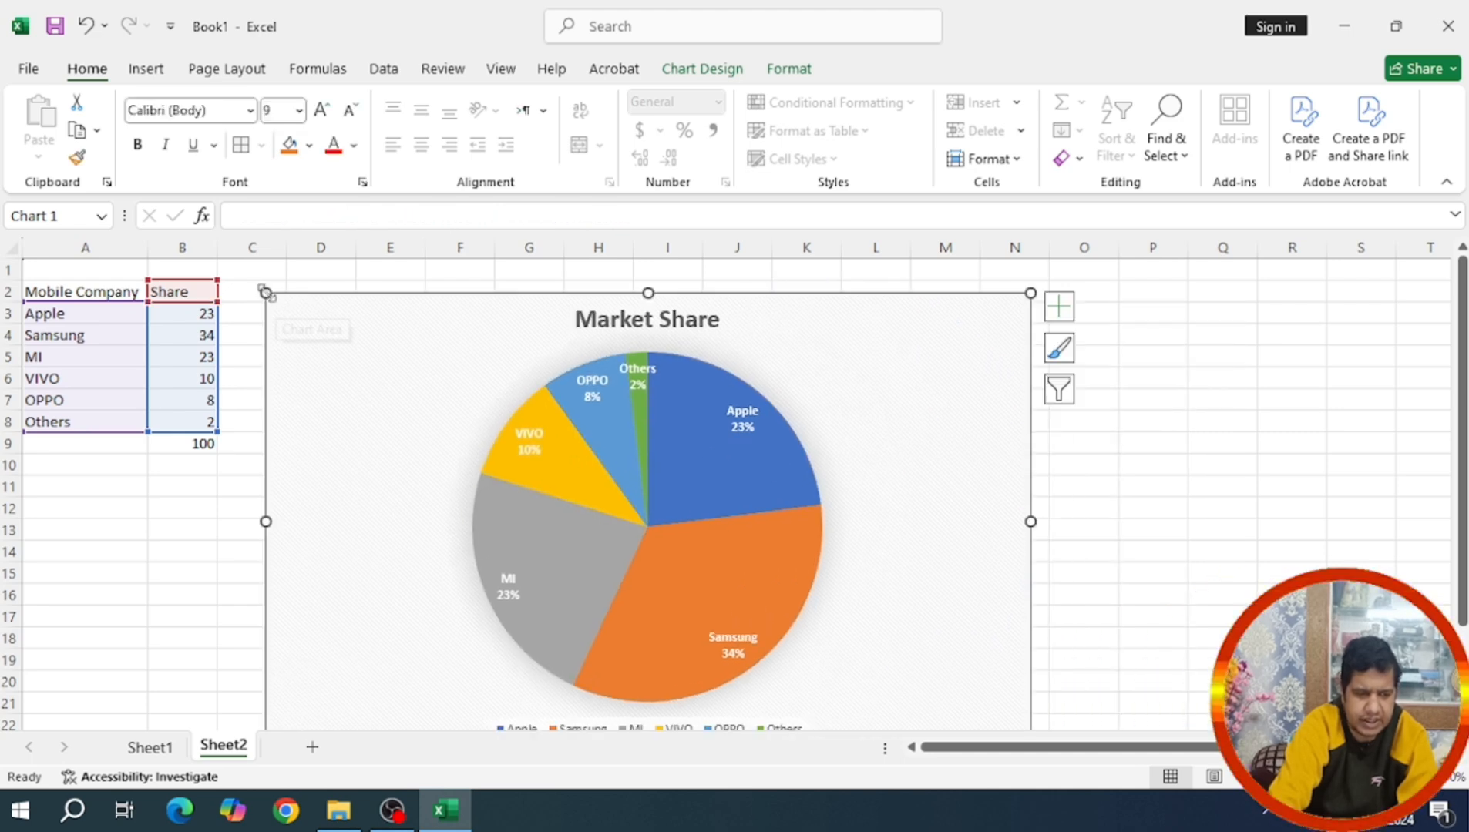
{"action": "left_click_drag", "start_coordinate": [264, 292], "coordinate": [410, 393]}
{"action": "left_click_drag", "start_coordinate": [938, 547], "coordinate": [886, 513]}
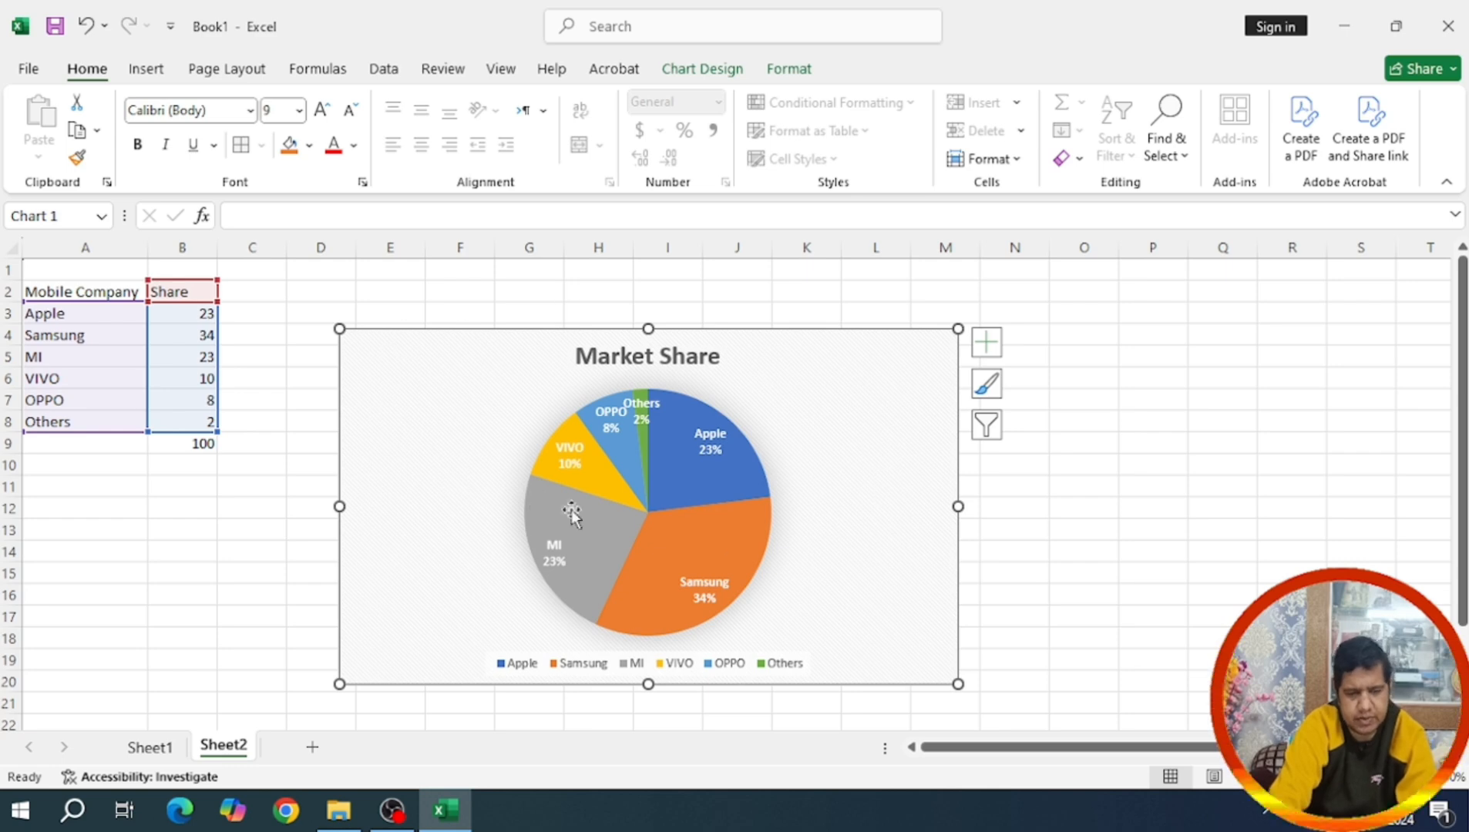
{"action": "left_click", "coordinate": [273, 406]}
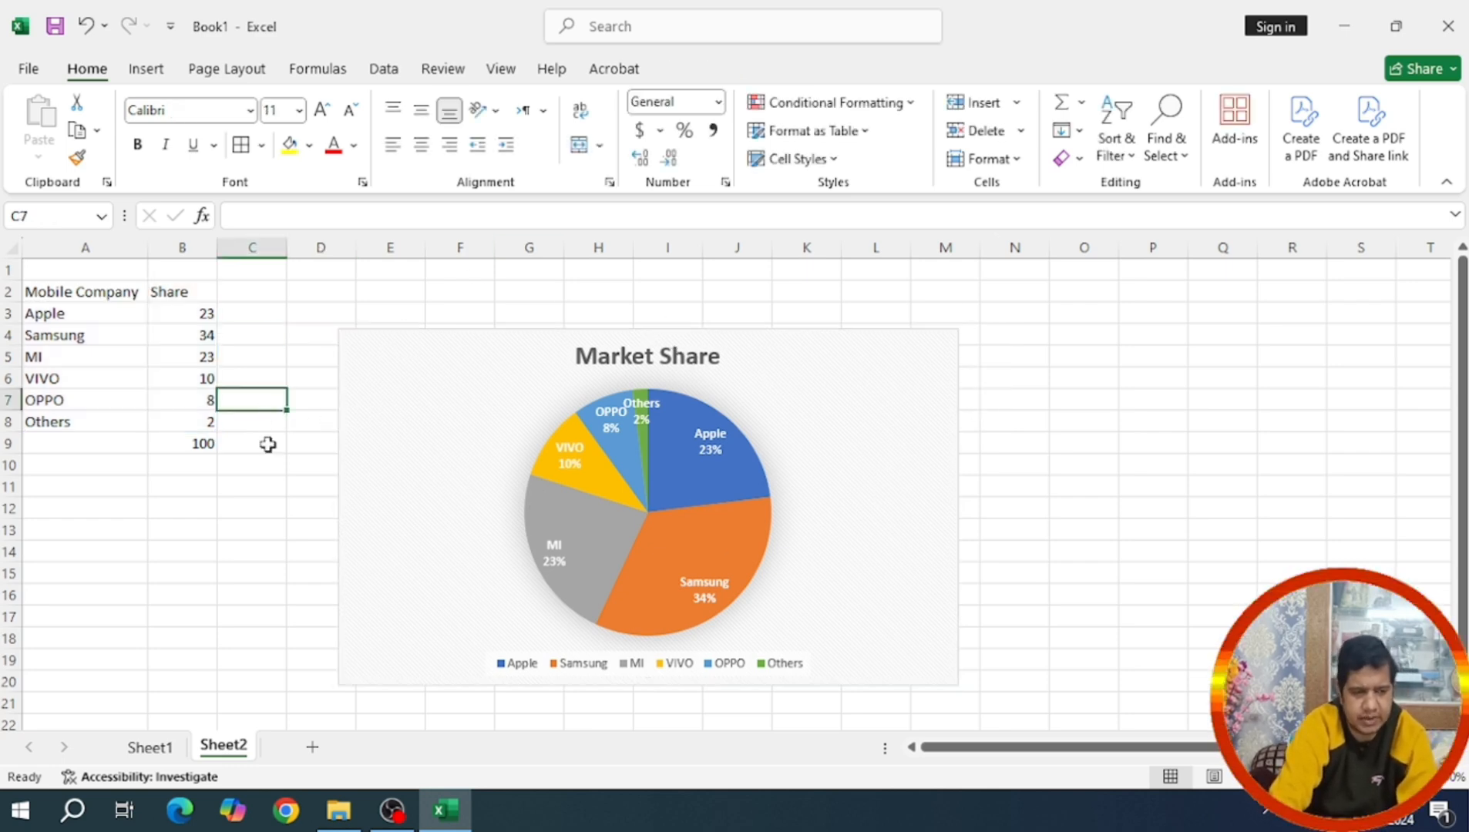
Insert a 2-D line chart from the mobile company and share data in A2:B8
{"action": "left_click_drag", "start_coordinate": [54, 291], "coordinate": [185, 422]}
{"action": "left_click", "coordinate": [216, 68]}
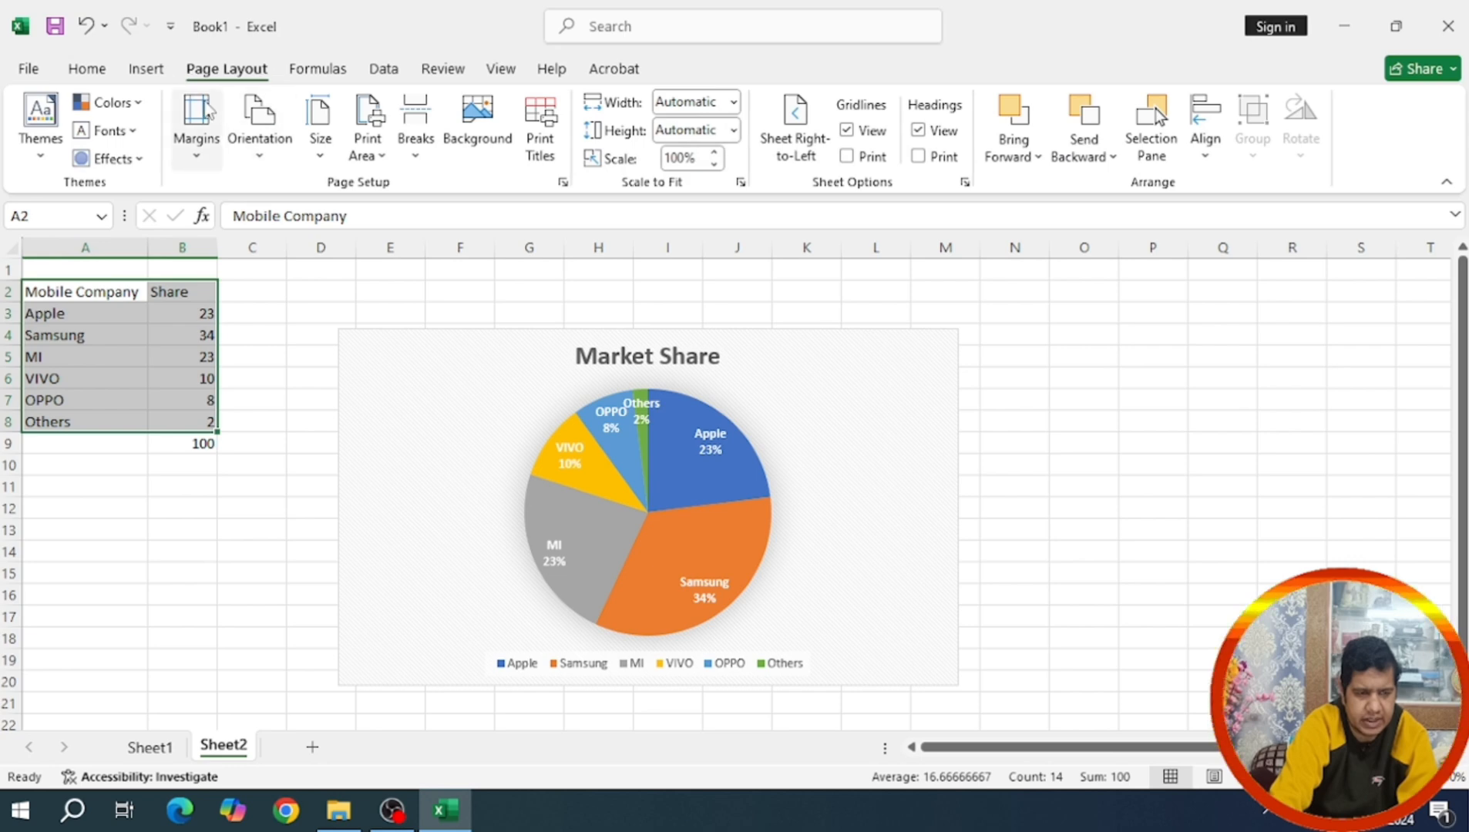
{"action": "left_click", "coordinate": [146, 69]}
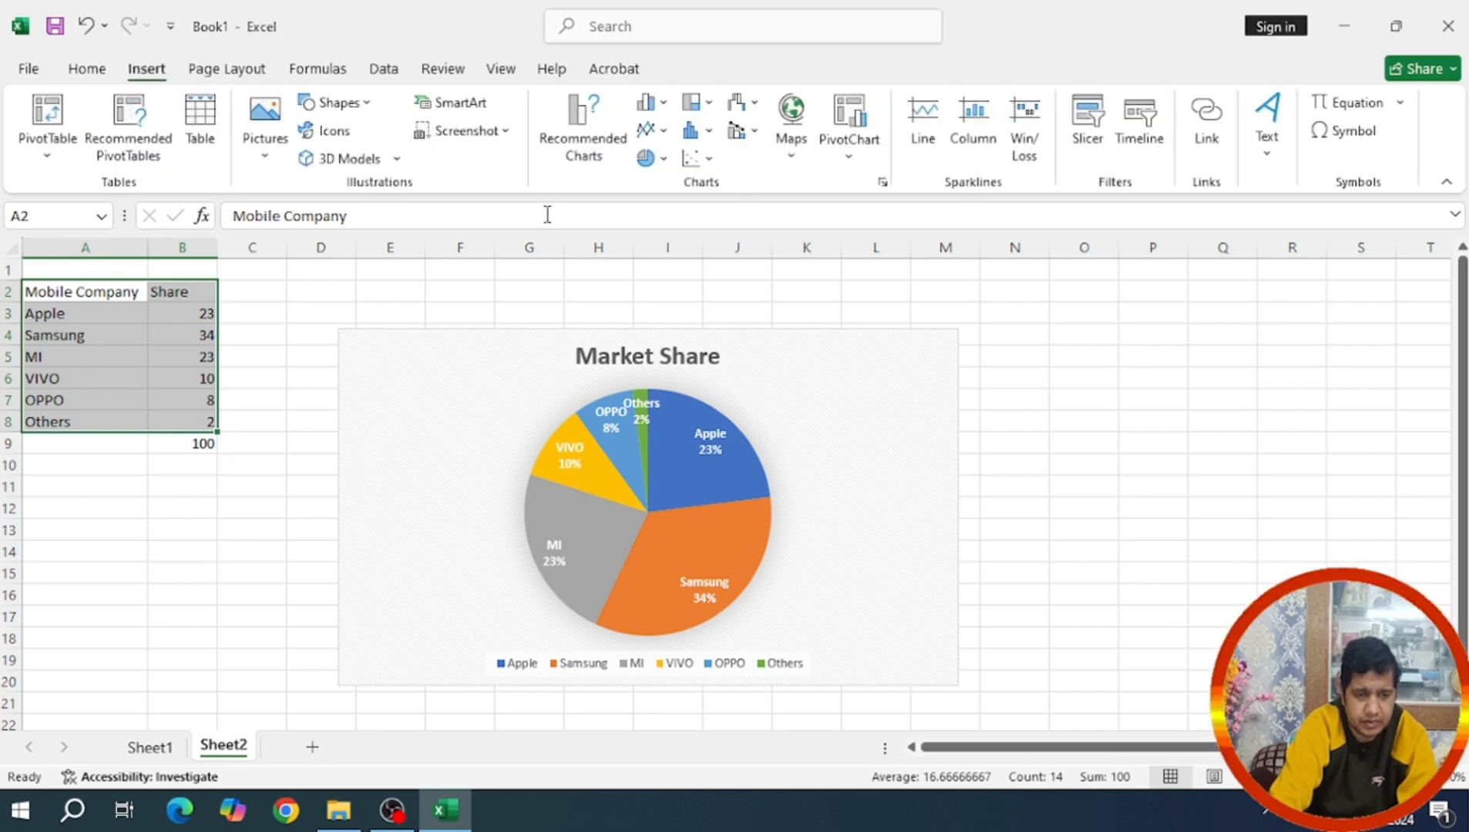
{"action": "left_click", "coordinate": [646, 130]}
{"action": "left_click", "coordinate": [665, 206]}
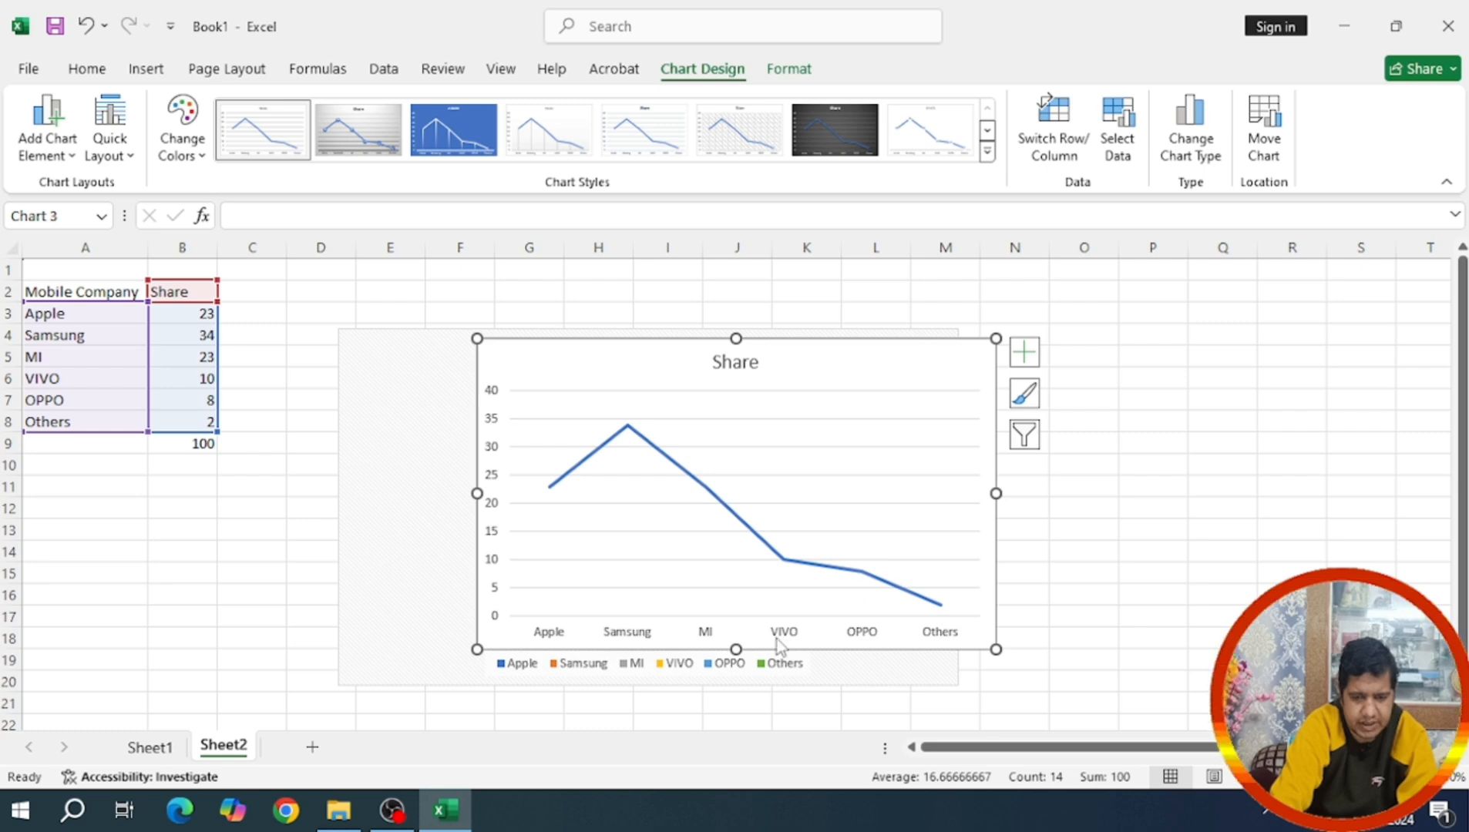
Try several styles on the Share line chart and apply the last style in the gallery, with a thick shadowed line
{"action": "mouse_move", "coordinate": [631, 453]}
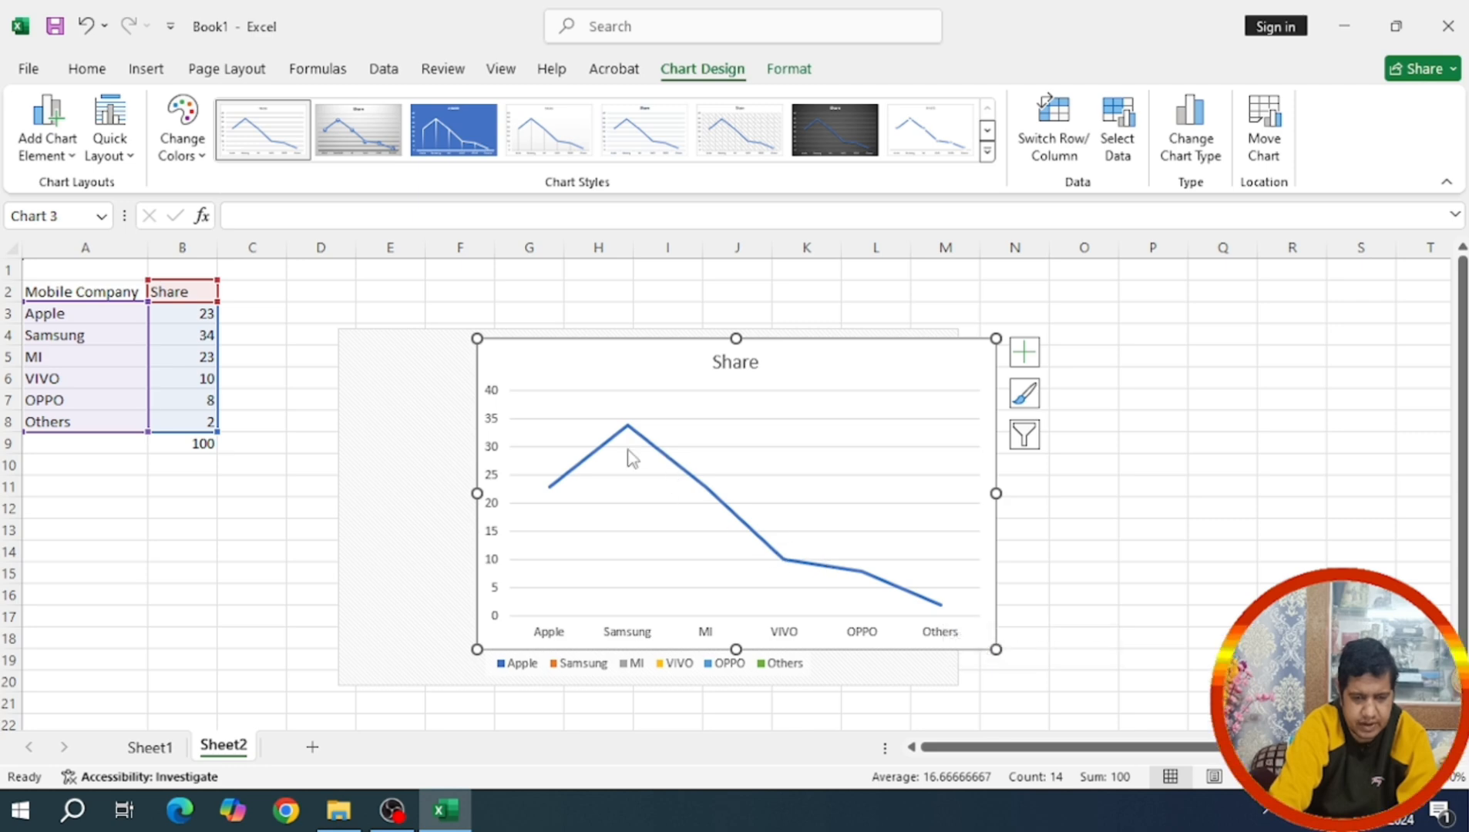
{"action": "left_click", "coordinate": [463, 134]}
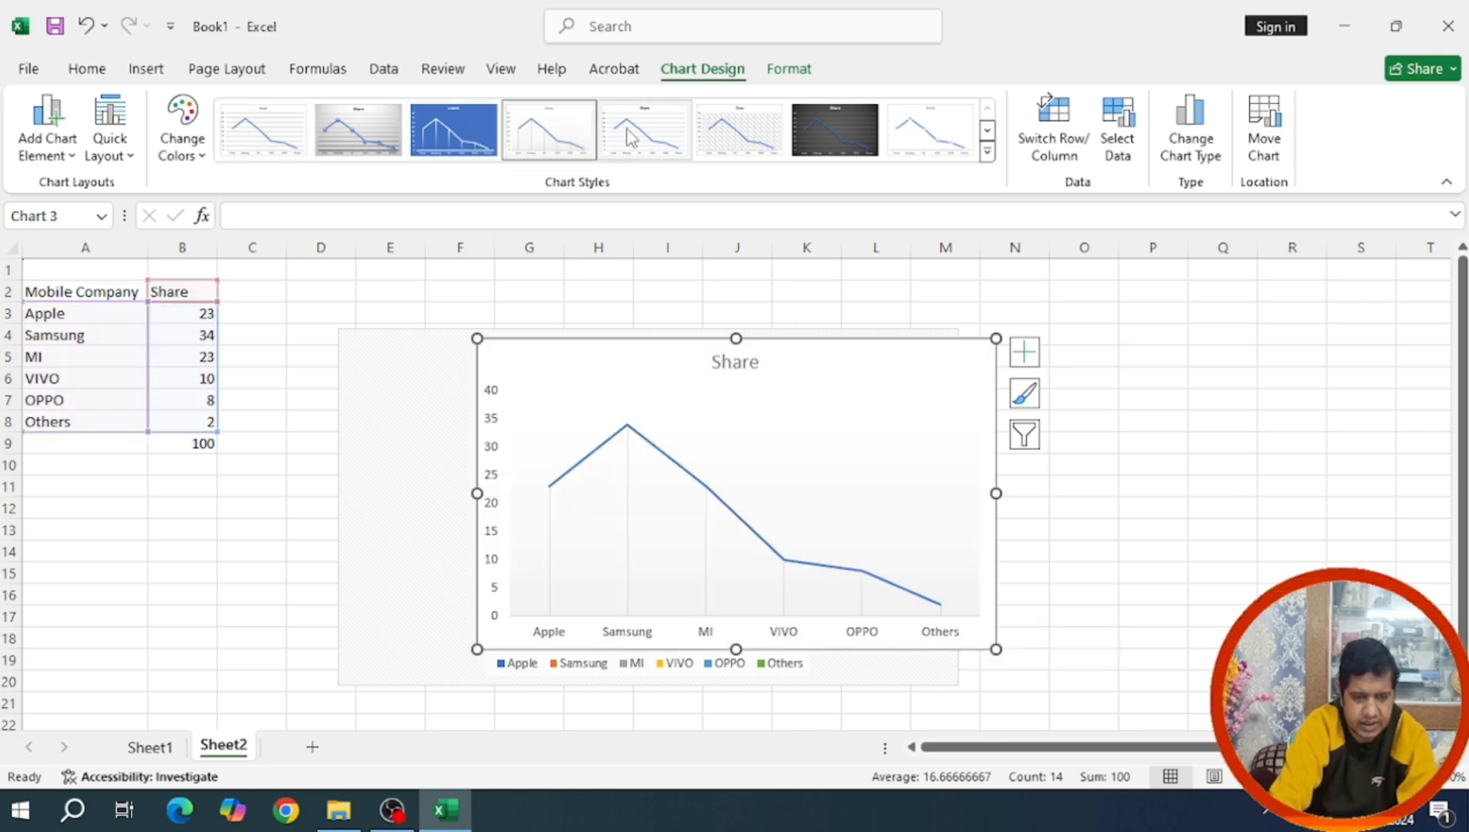
{"action": "left_click", "coordinate": [987, 151]}
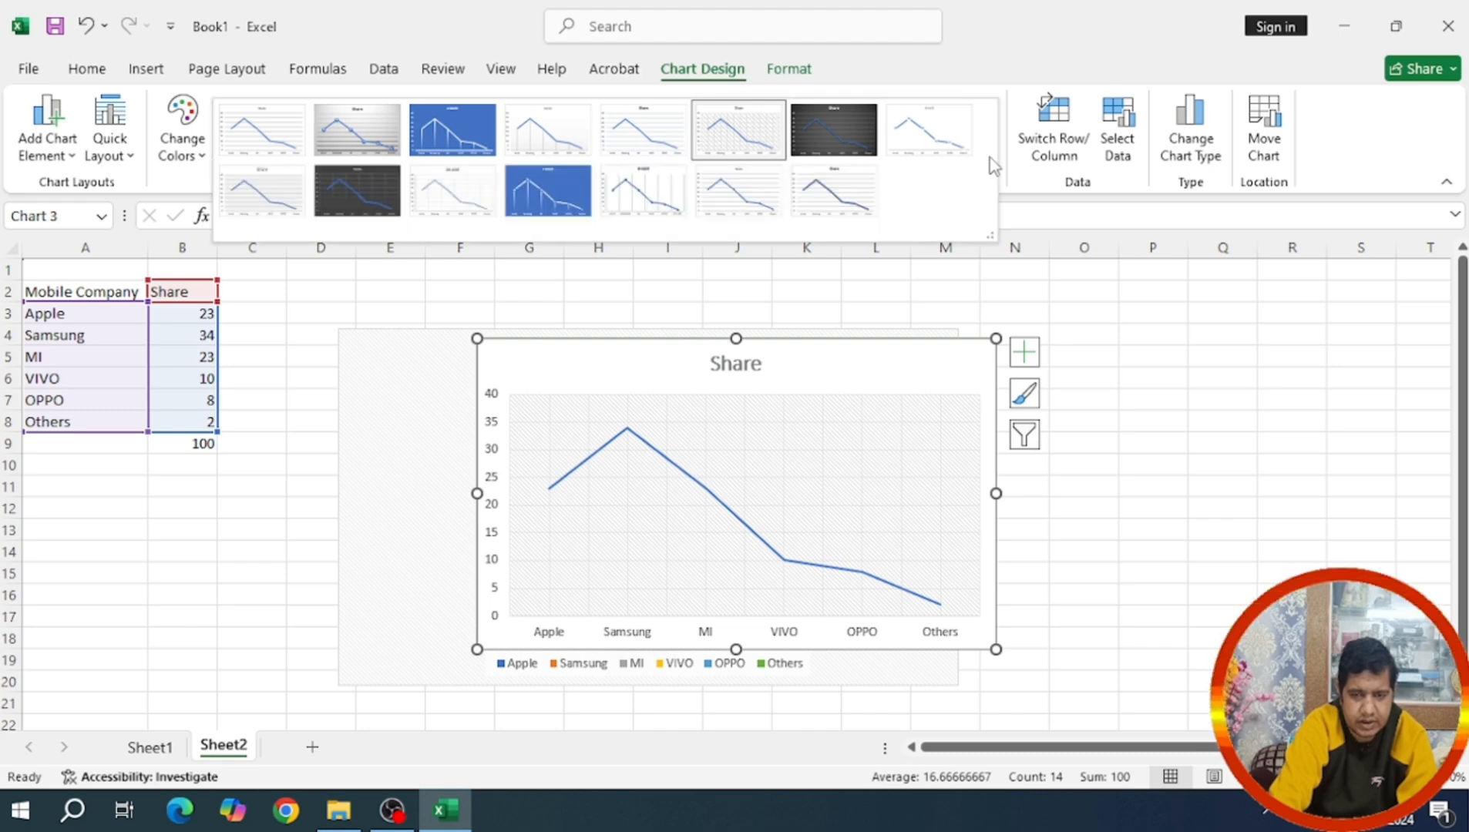
{"action": "left_click", "coordinate": [823, 208]}
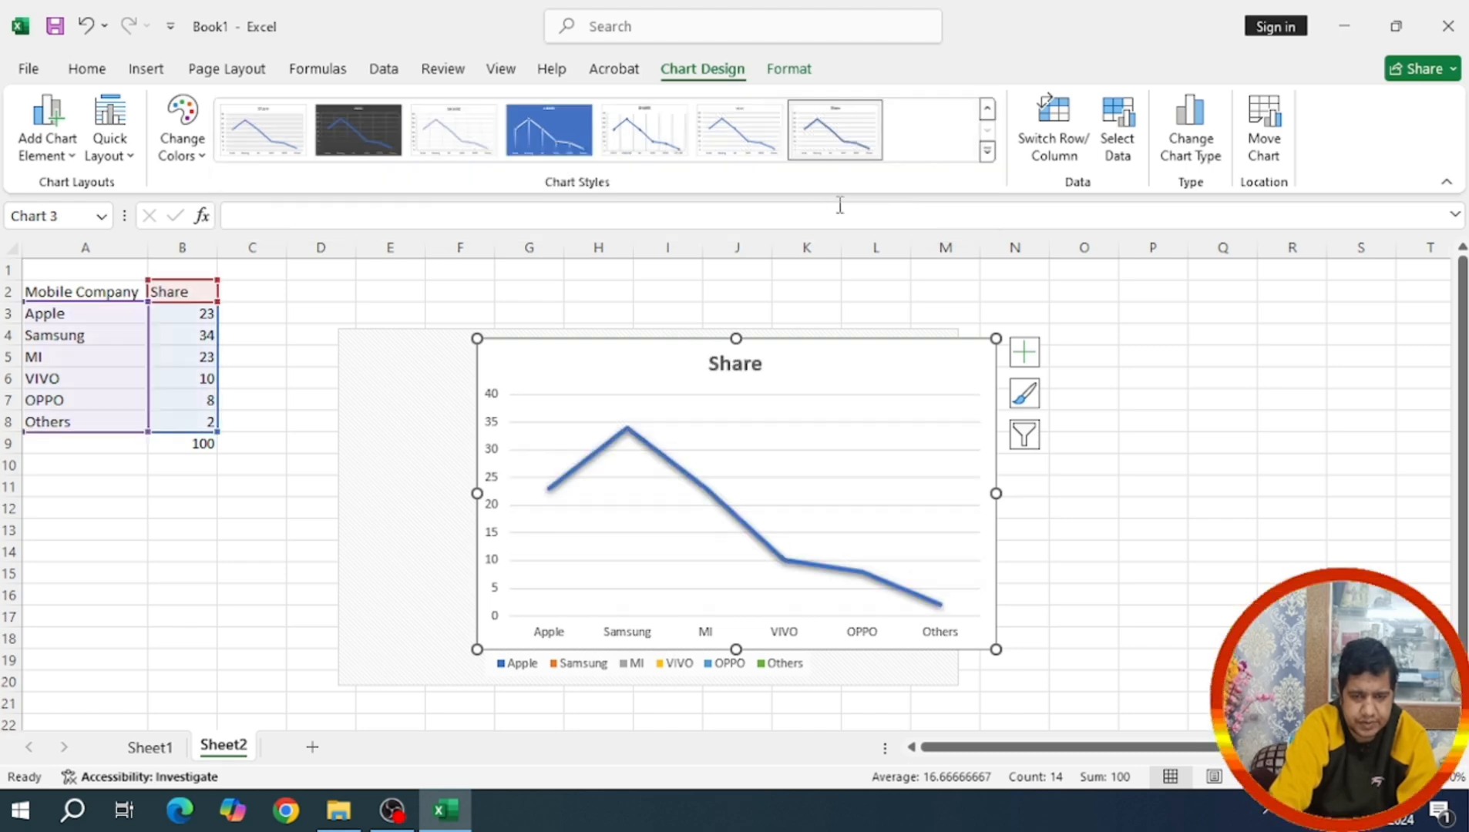
Change the Share line chart to a Clustered Column, using the variant with a differently coloured column for each company
{"action": "left_click", "coordinate": [1189, 164]}
{"action": "left_click", "coordinate": [432, 293]}
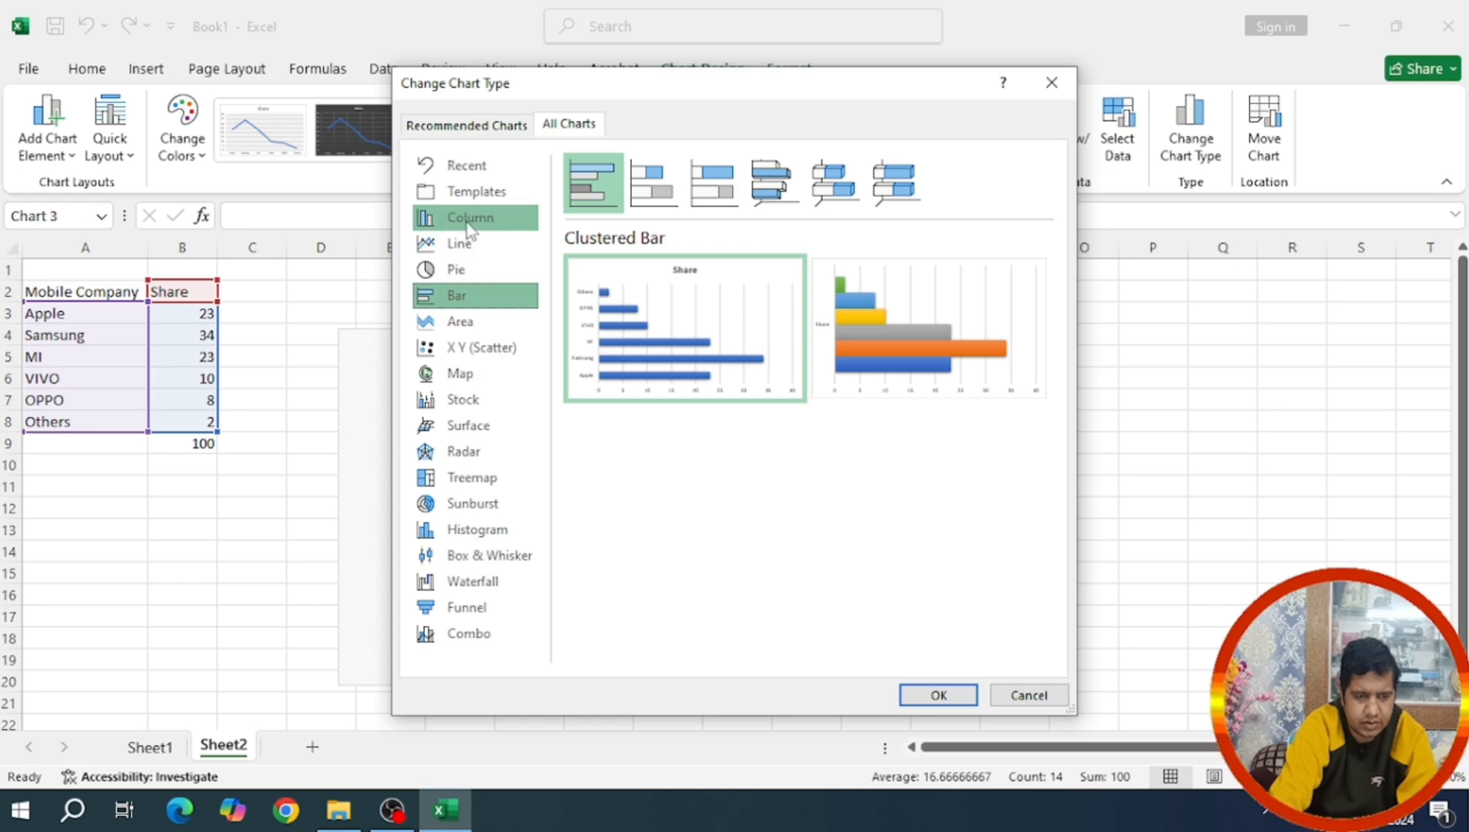
{"action": "left_click", "coordinate": [467, 225]}
{"action": "left_click", "coordinate": [468, 302]}
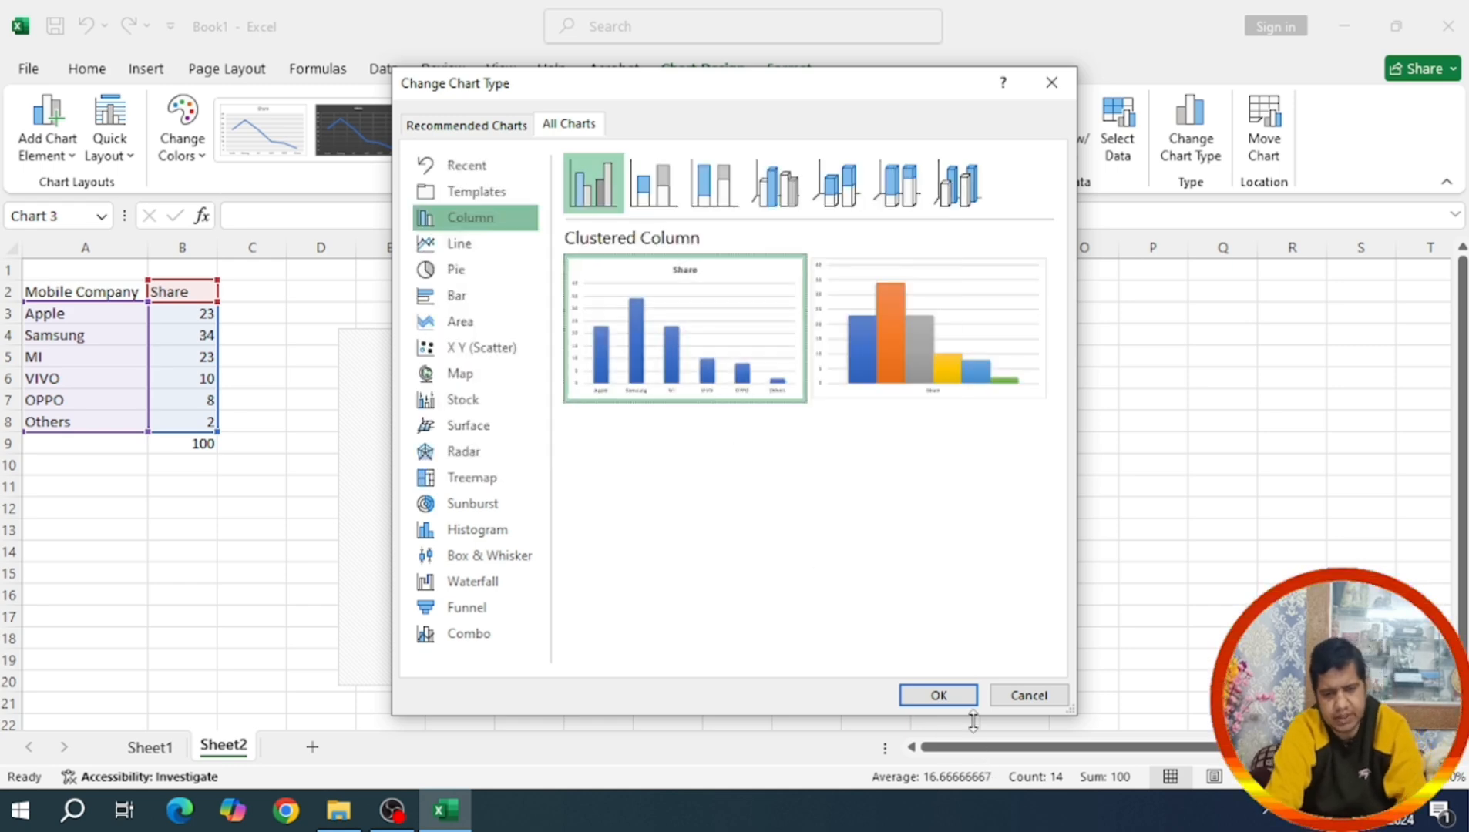
{"action": "left_click", "coordinate": [960, 375]}
{"action": "left_click", "coordinate": [944, 695]}
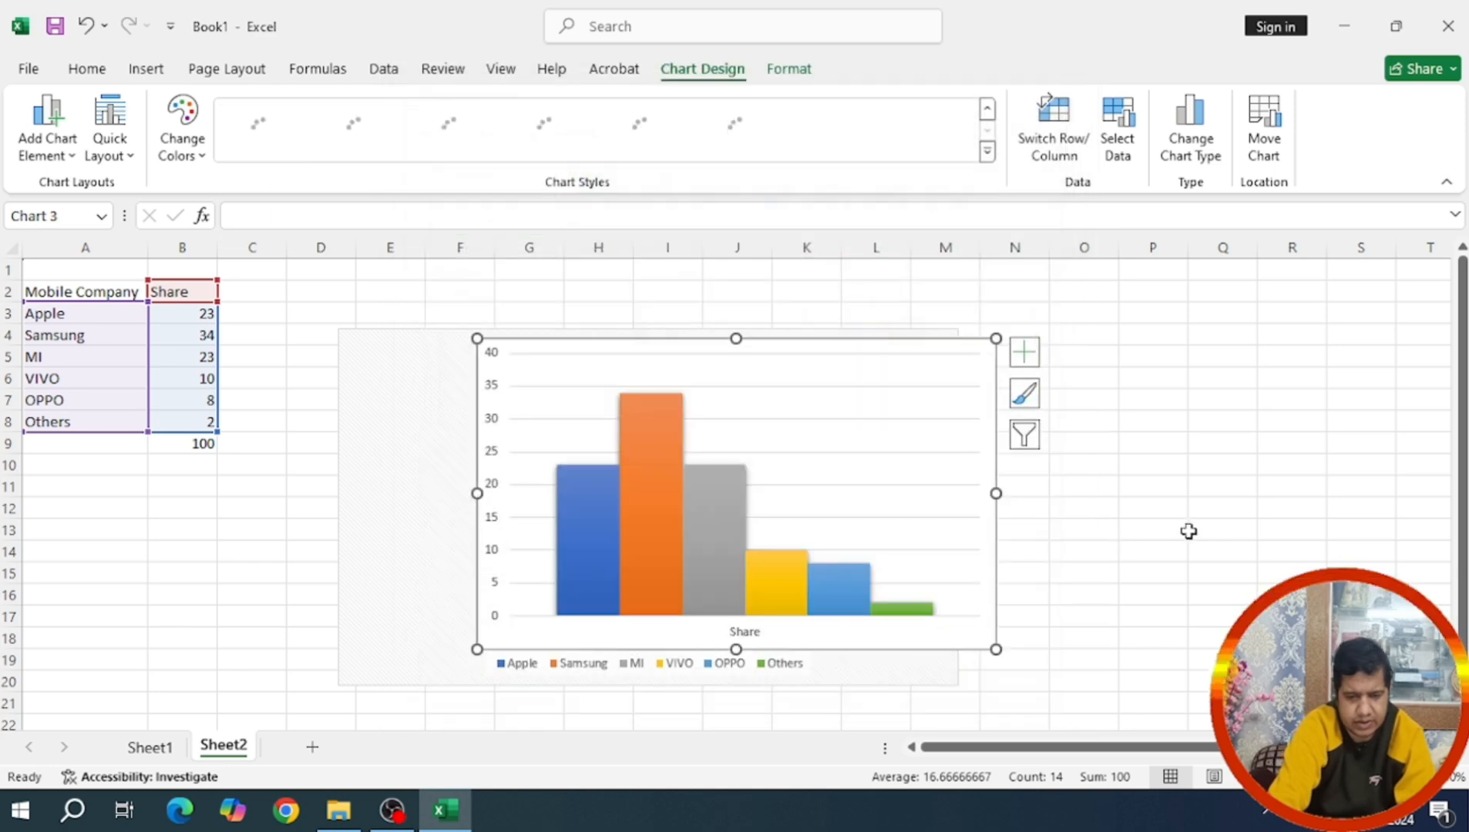
{"action": "left_click", "coordinate": [1188, 532]}
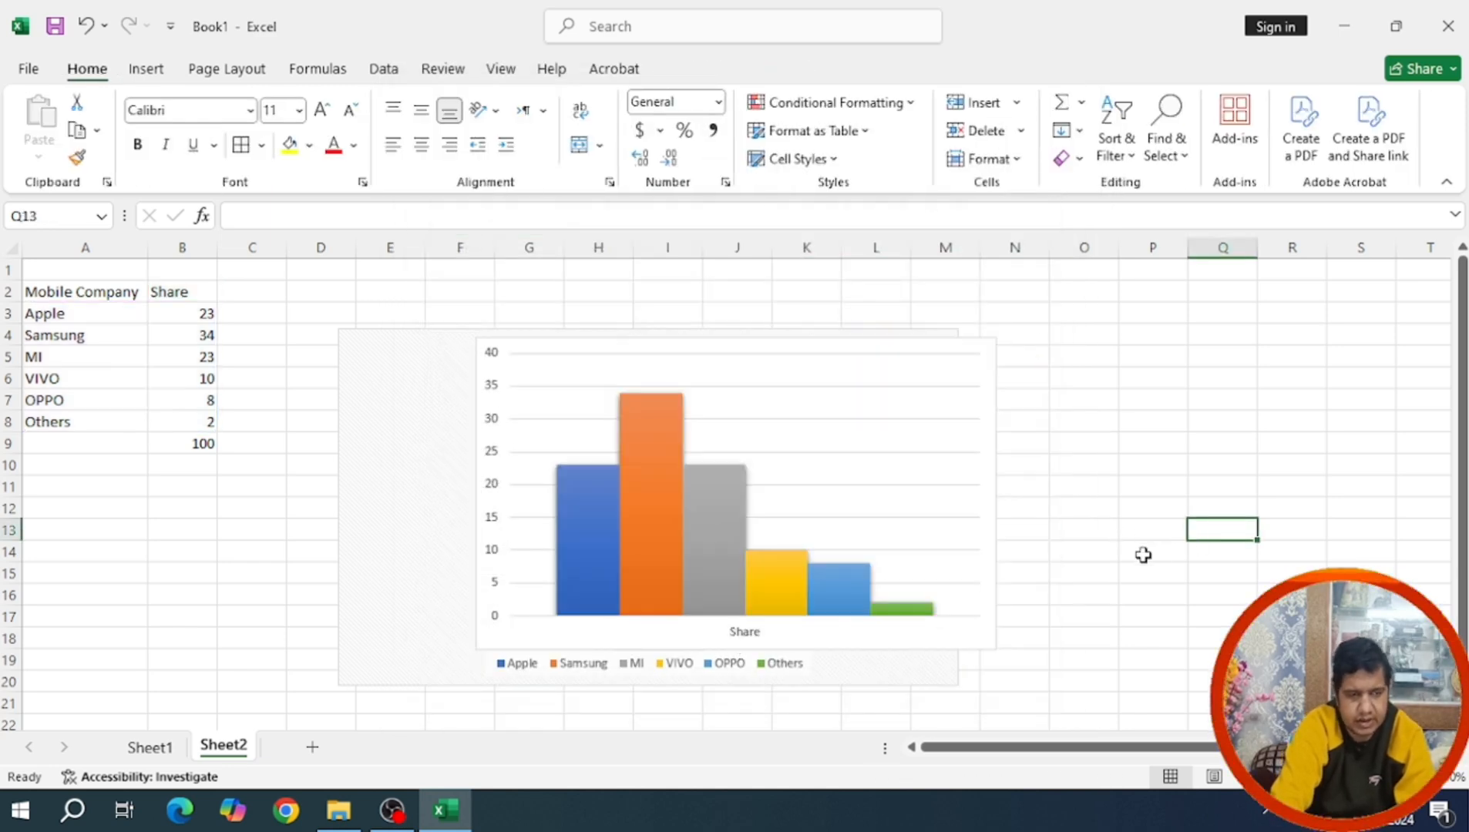
Switch to Sheet1 with the monthly sales data and show the formula commands
{"action": "left_click", "coordinate": [146, 70]}
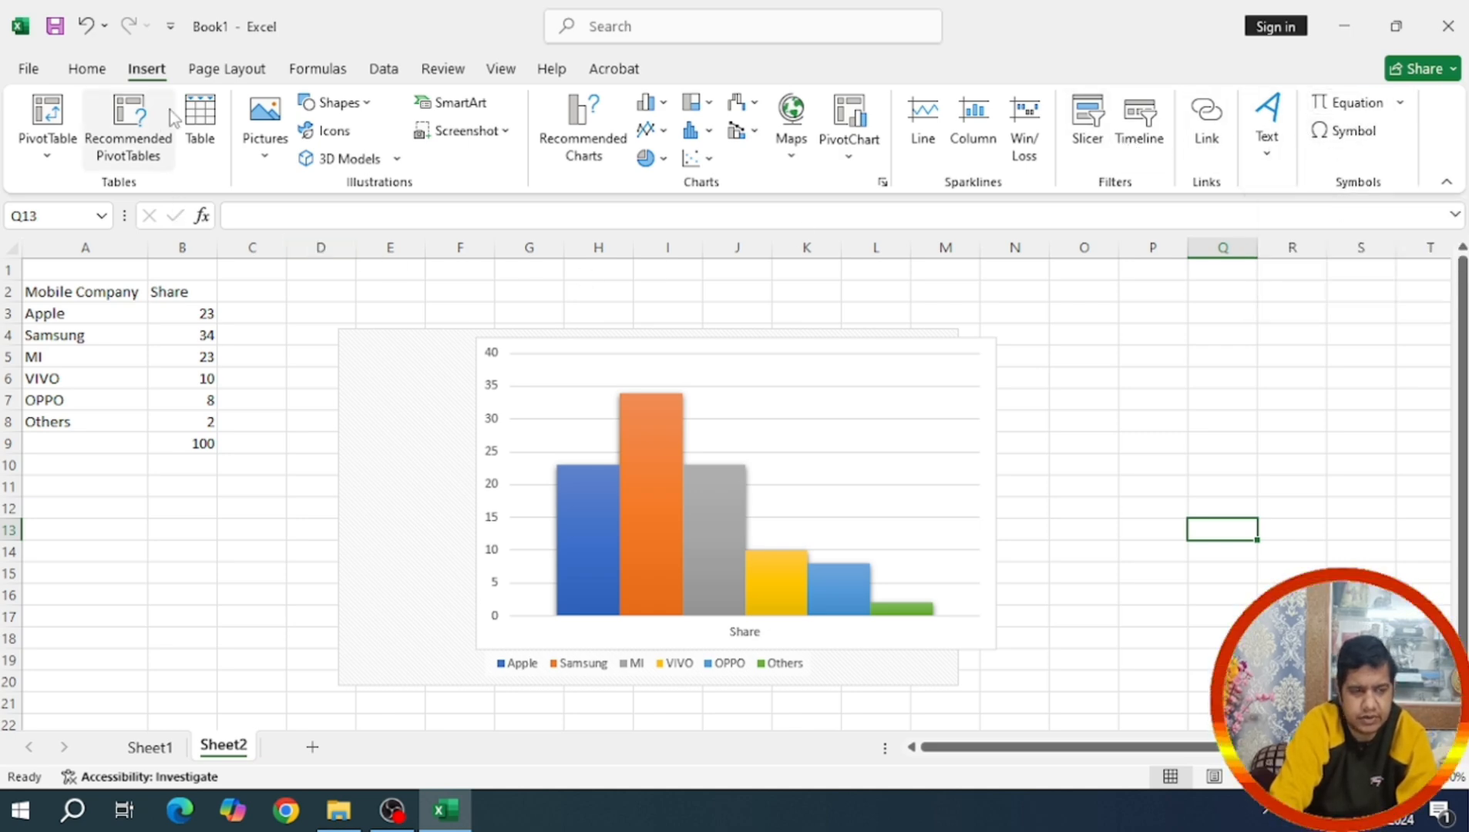
{"action": "left_click", "coordinate": [226, 69]}
{"action": "key", "text": "ctrl+Page_Up"}
{"action": "left_click", "coordinate": [306, 70]}
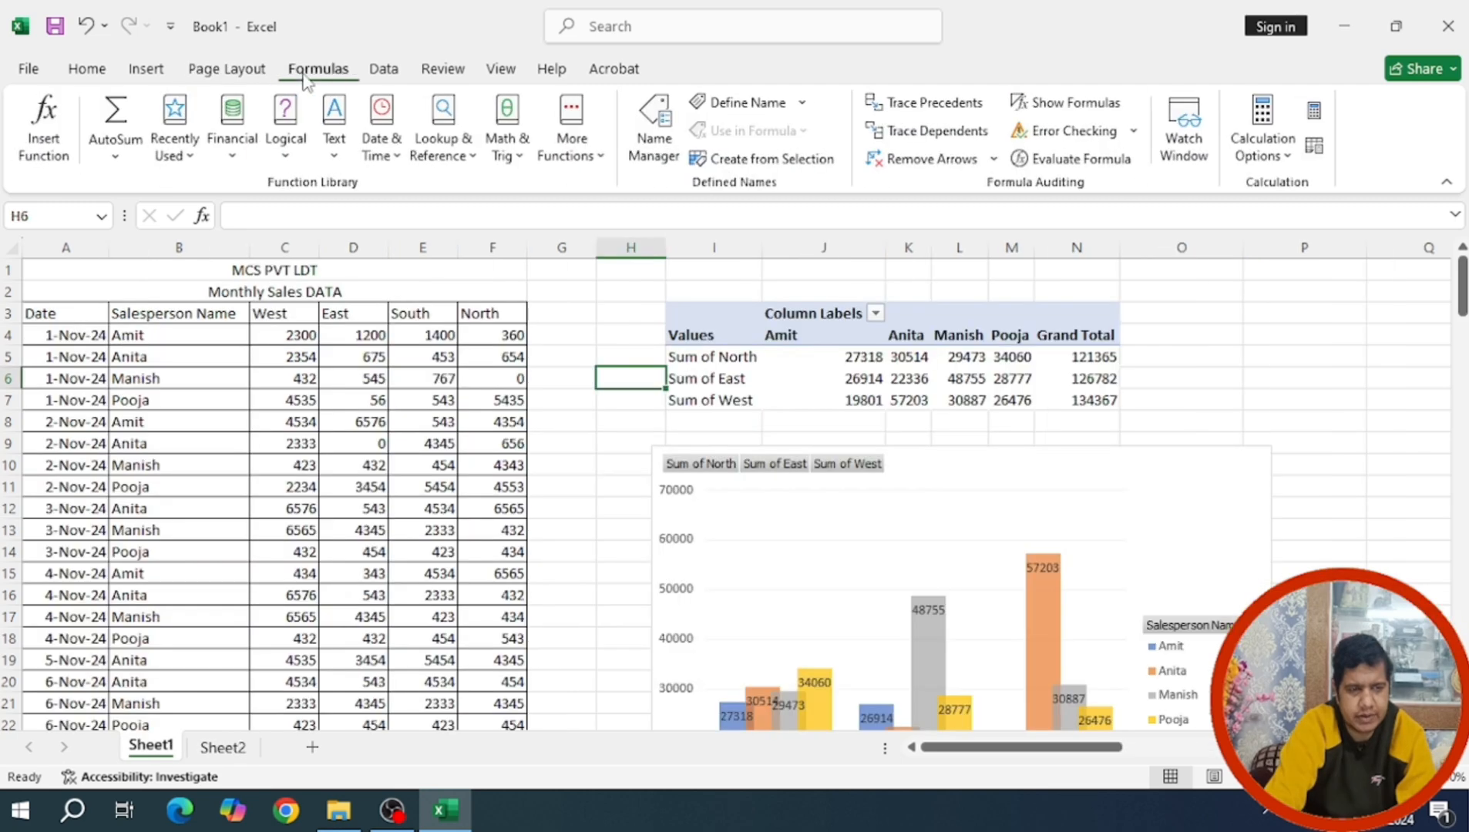